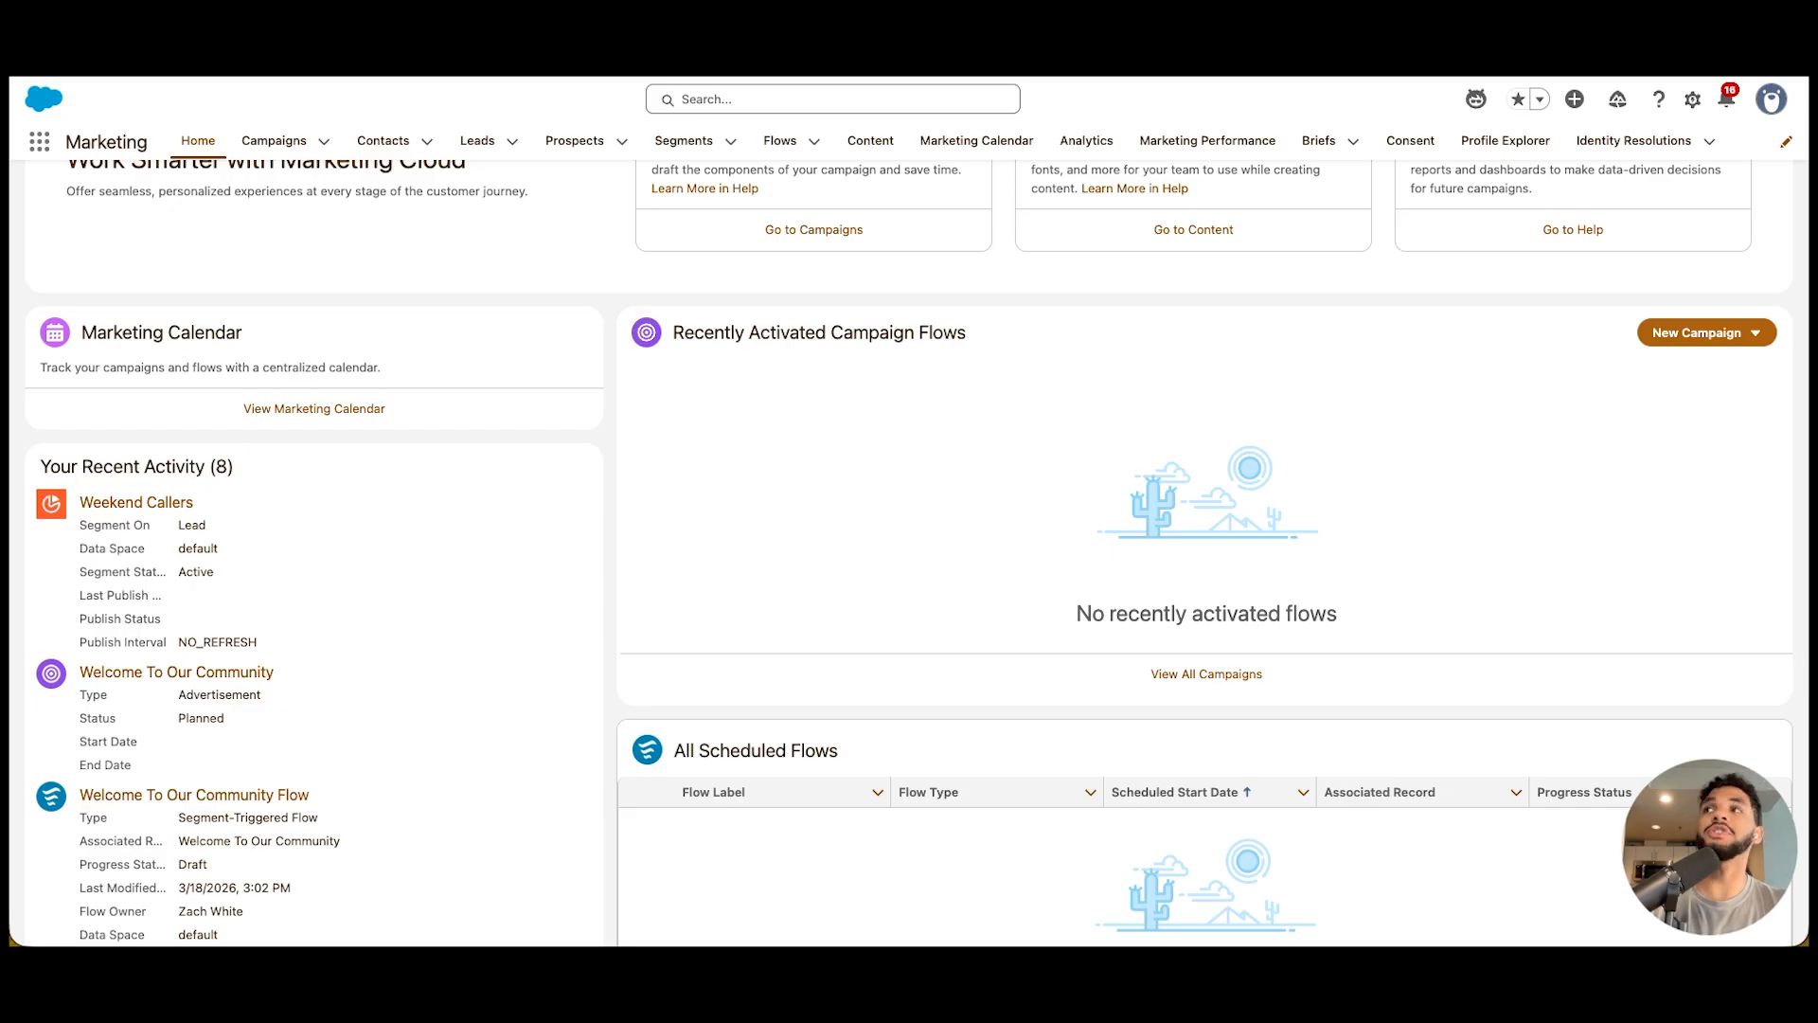
scroll(909, 550, up, 3)
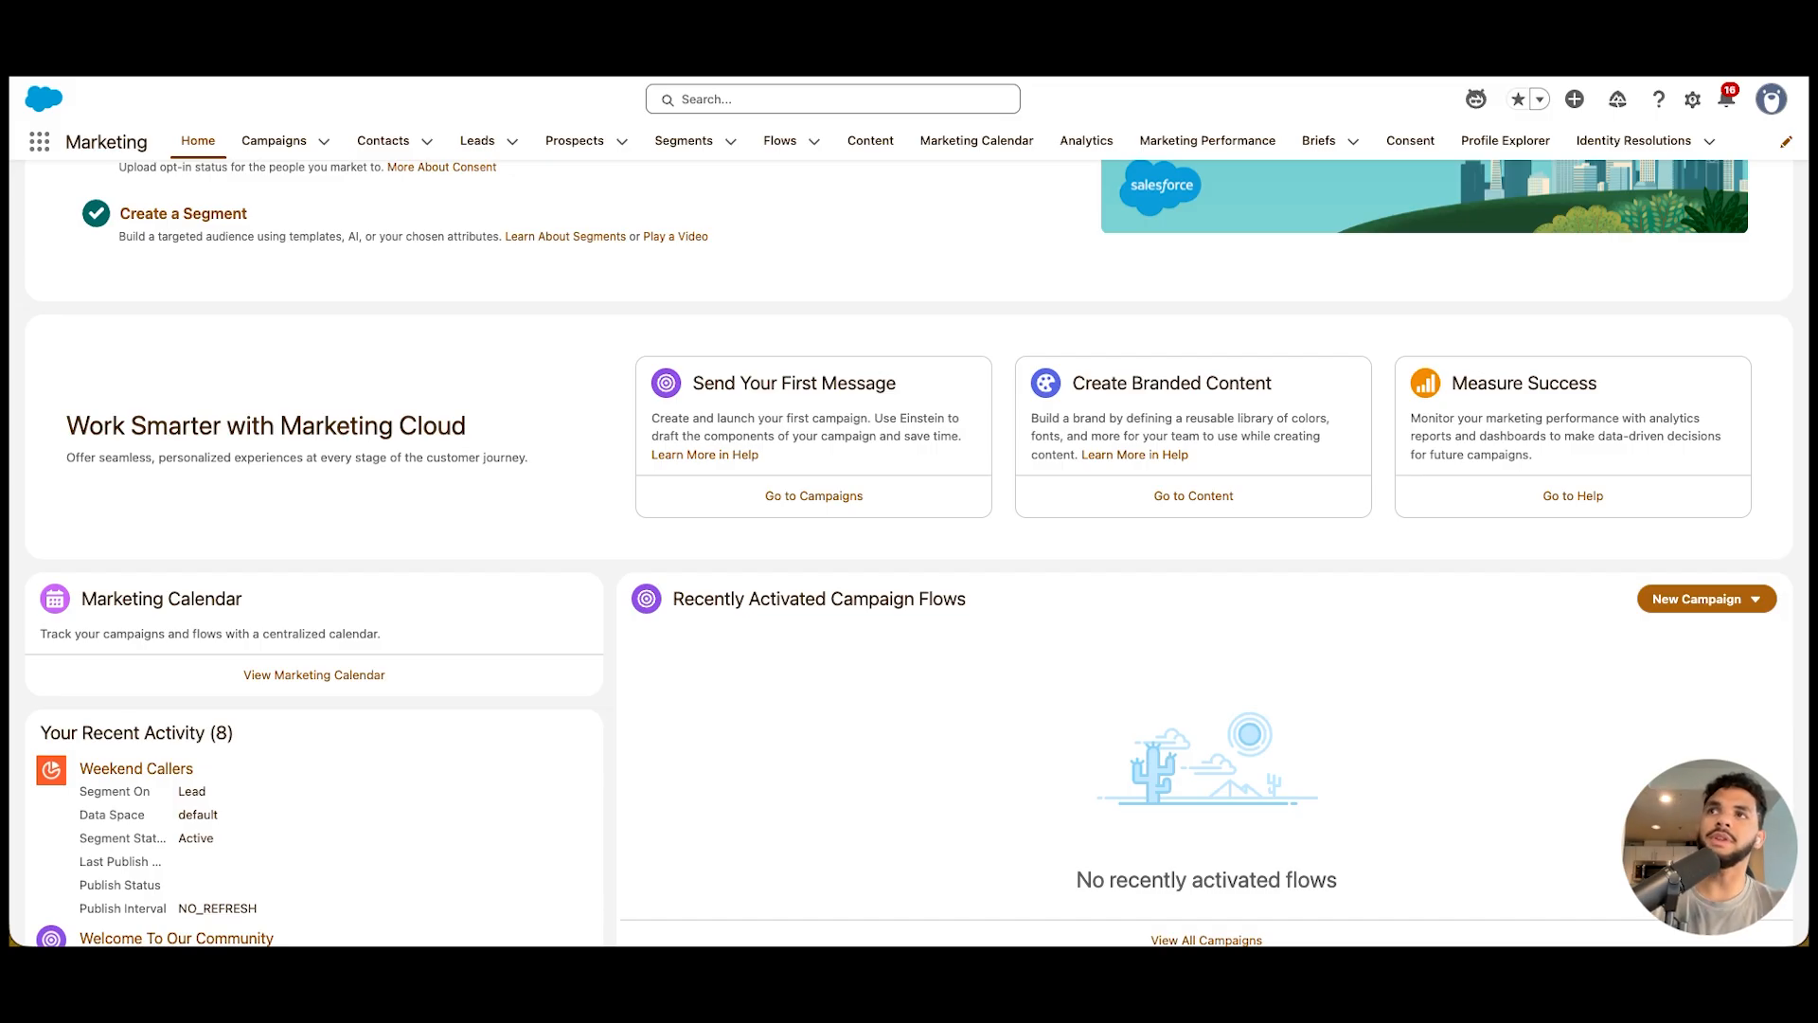
scroll(909, 554, up, 5)
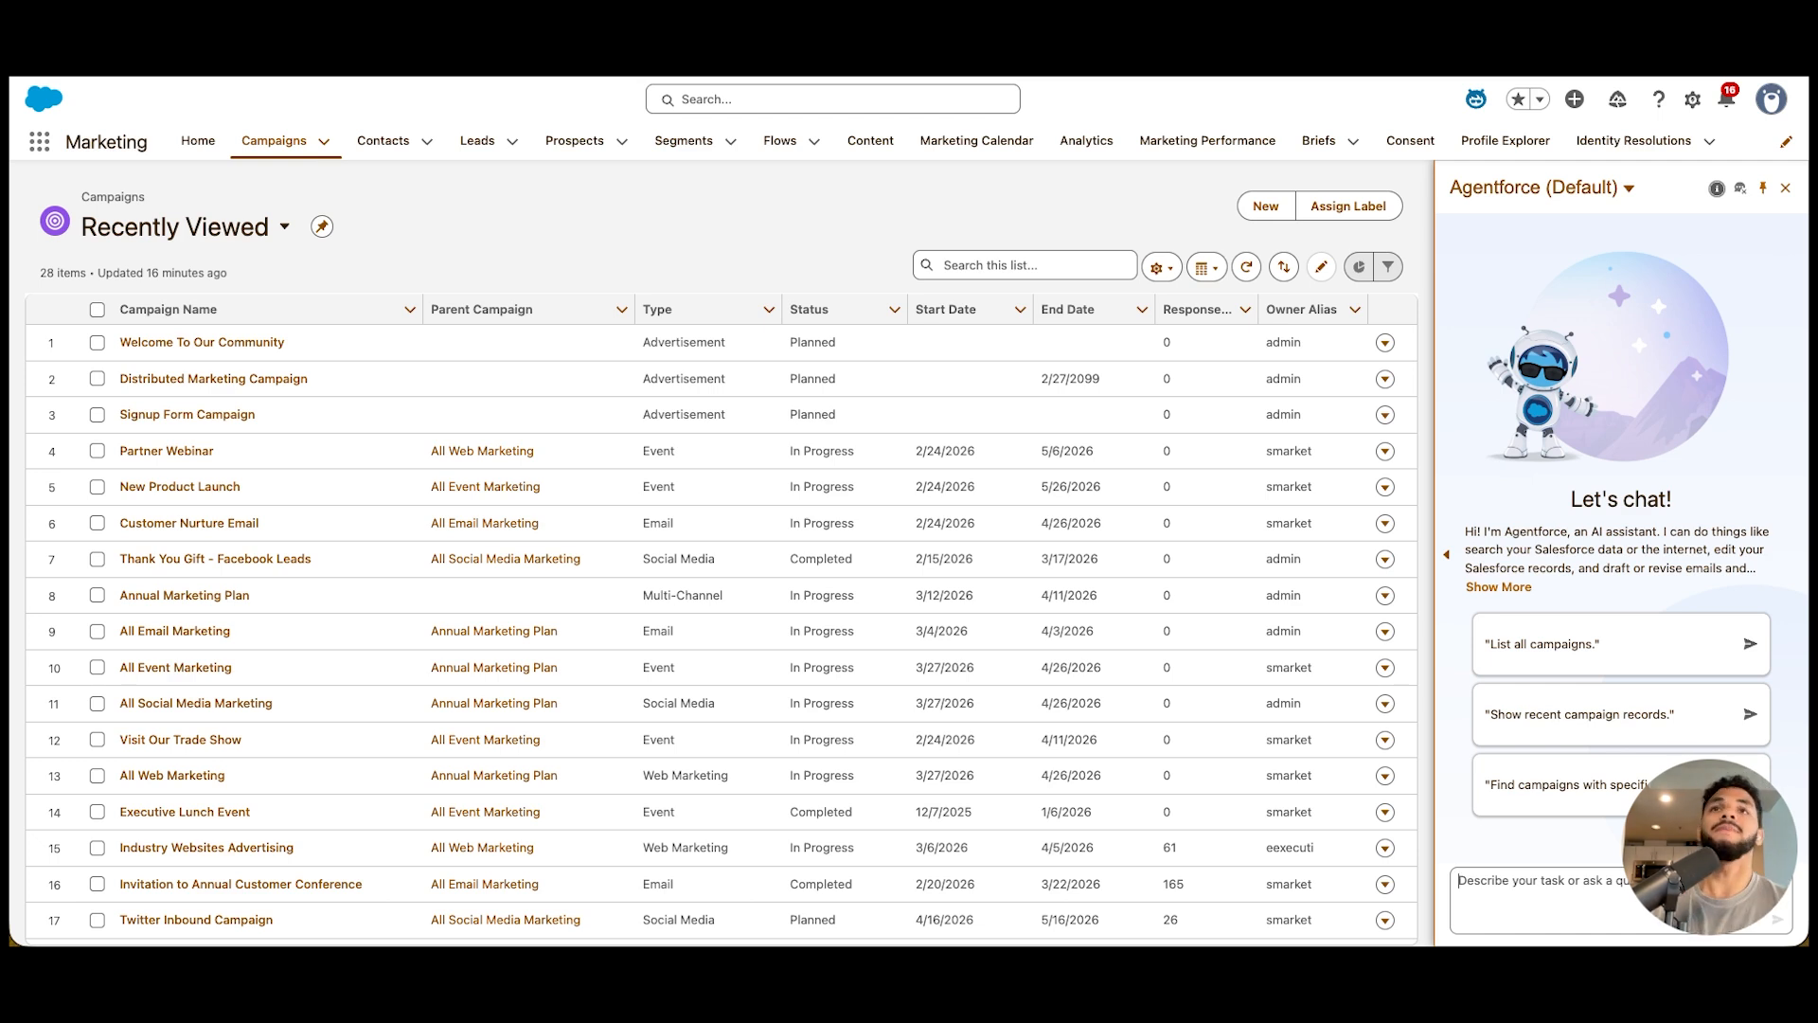
Widen the Agentforce panel and switch the active agent to Campaign Creation Agent
click(1445, 555)
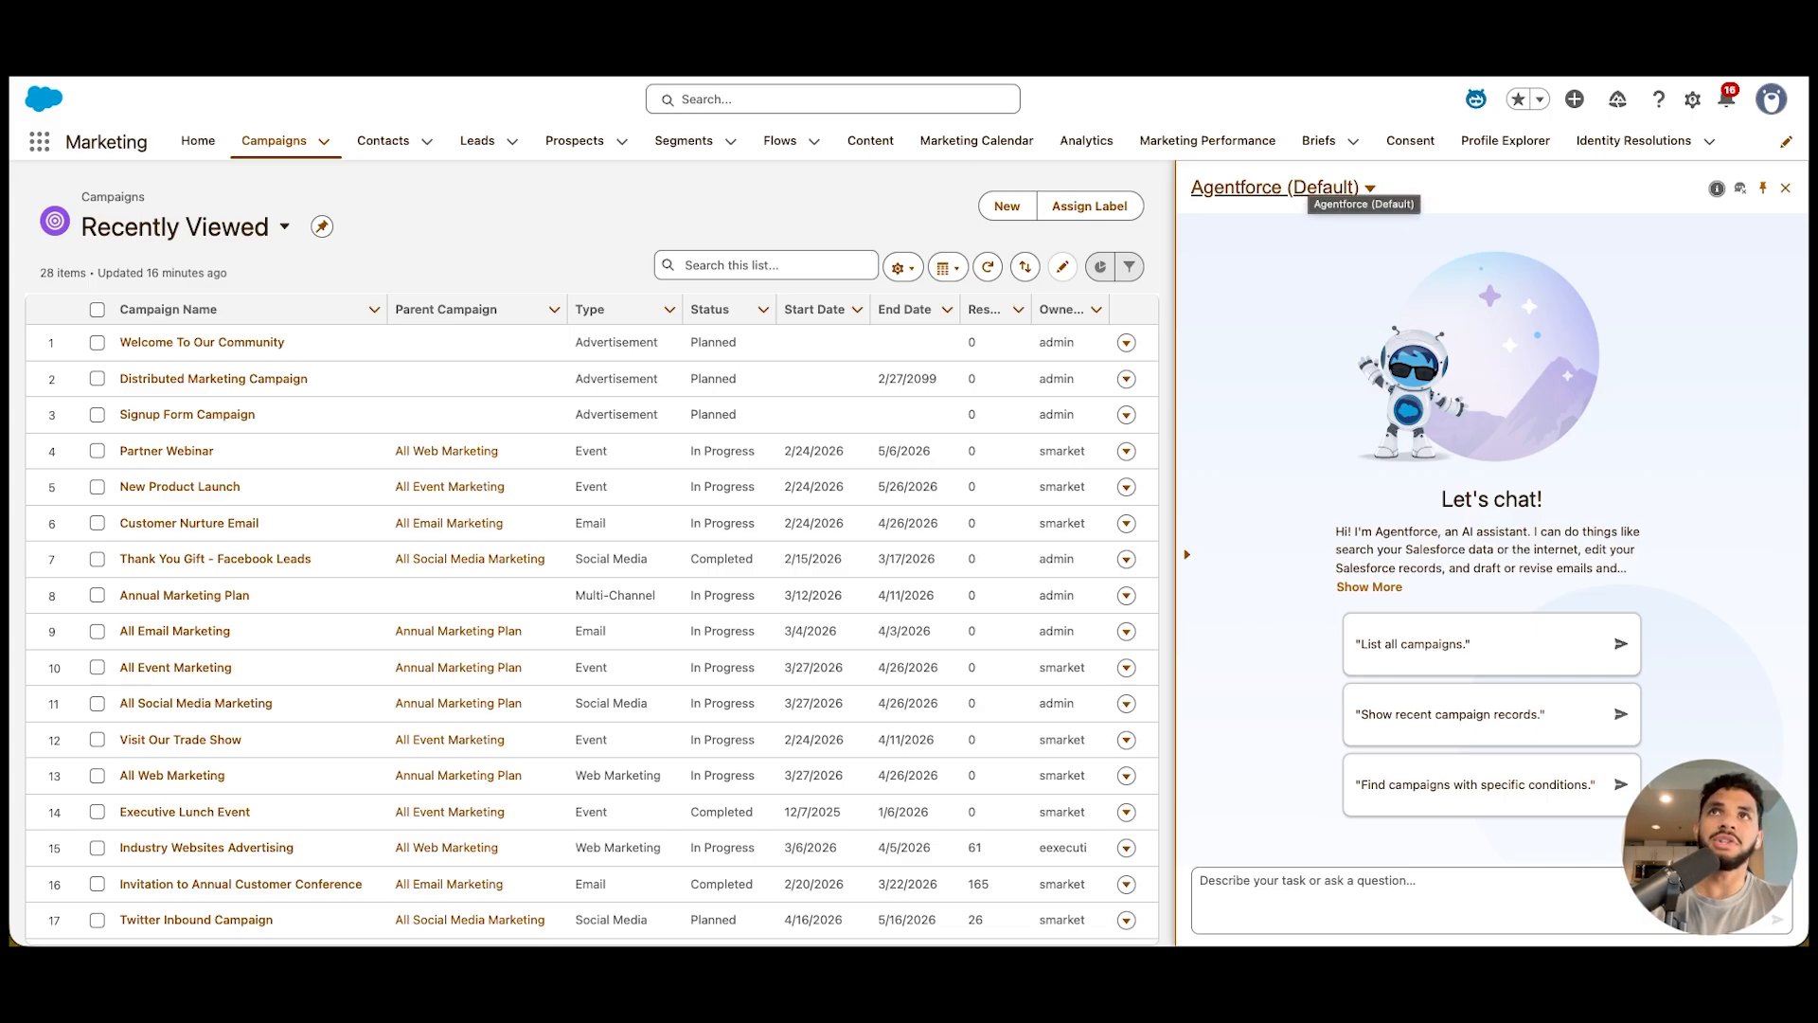
click(1326, 186)
click(1239, 274)
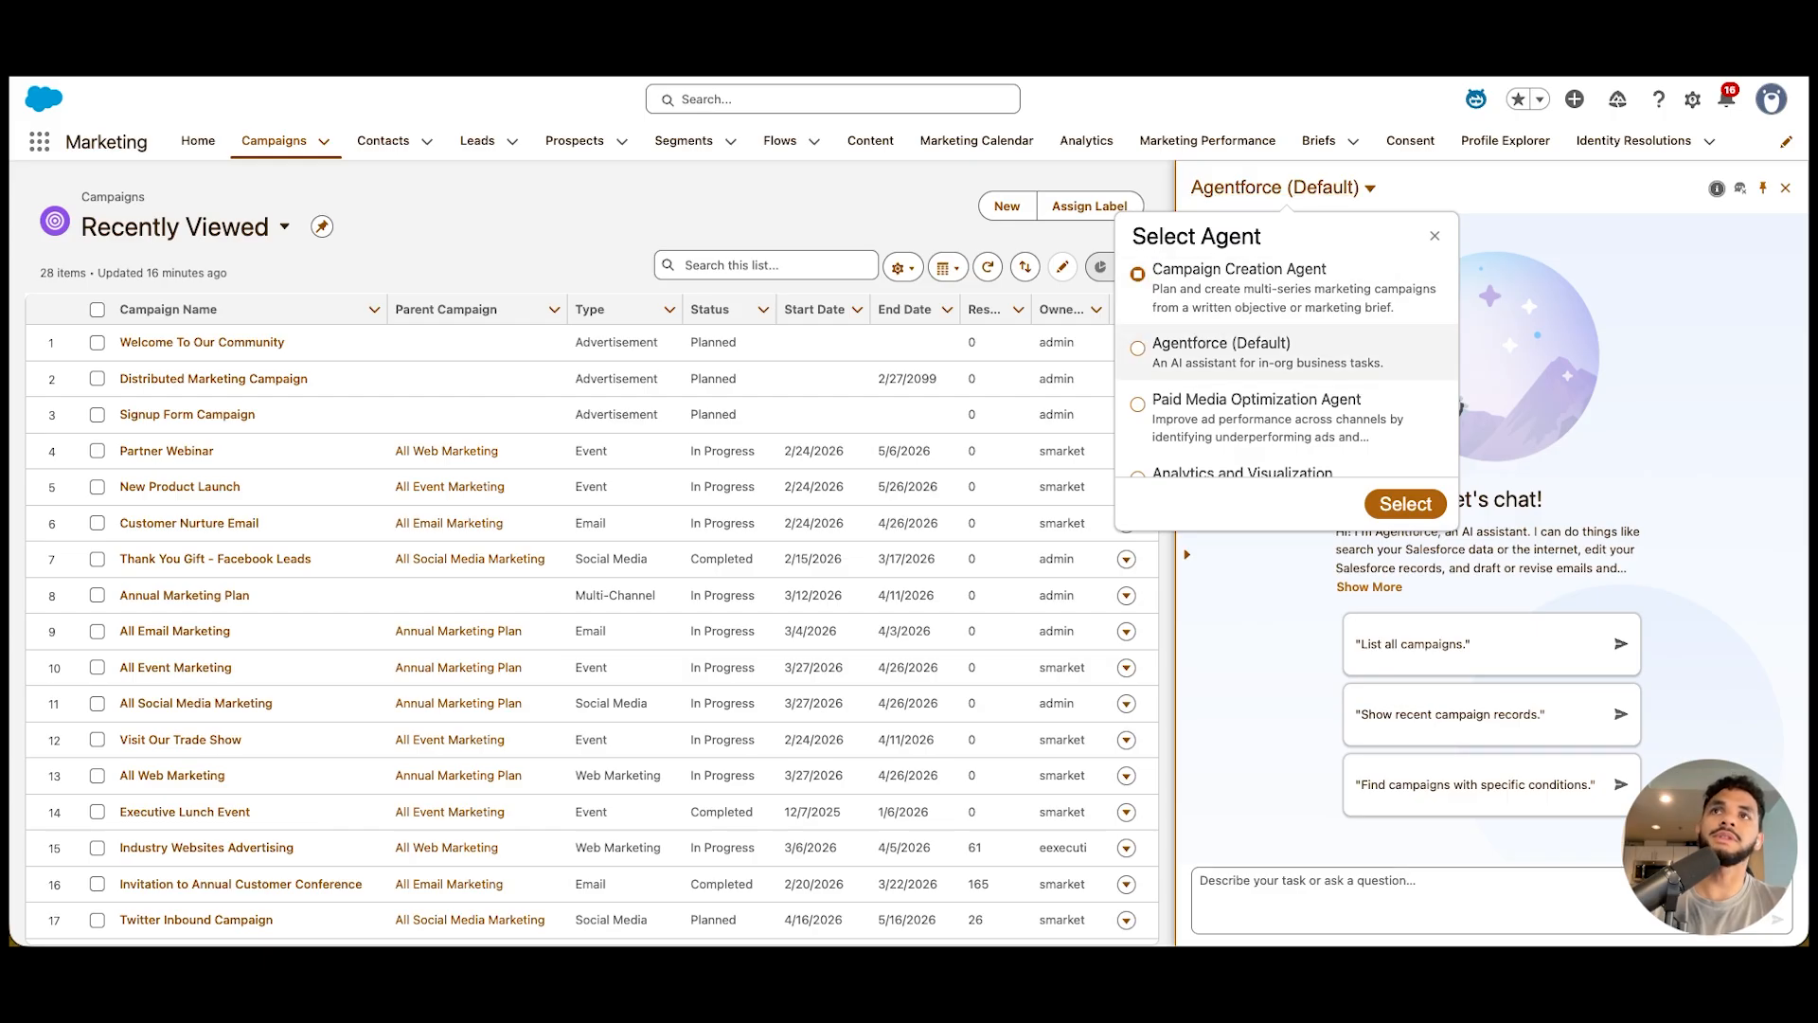
scroll(1286, 379, down, 2)
scroll(1286, 379, up, 2)
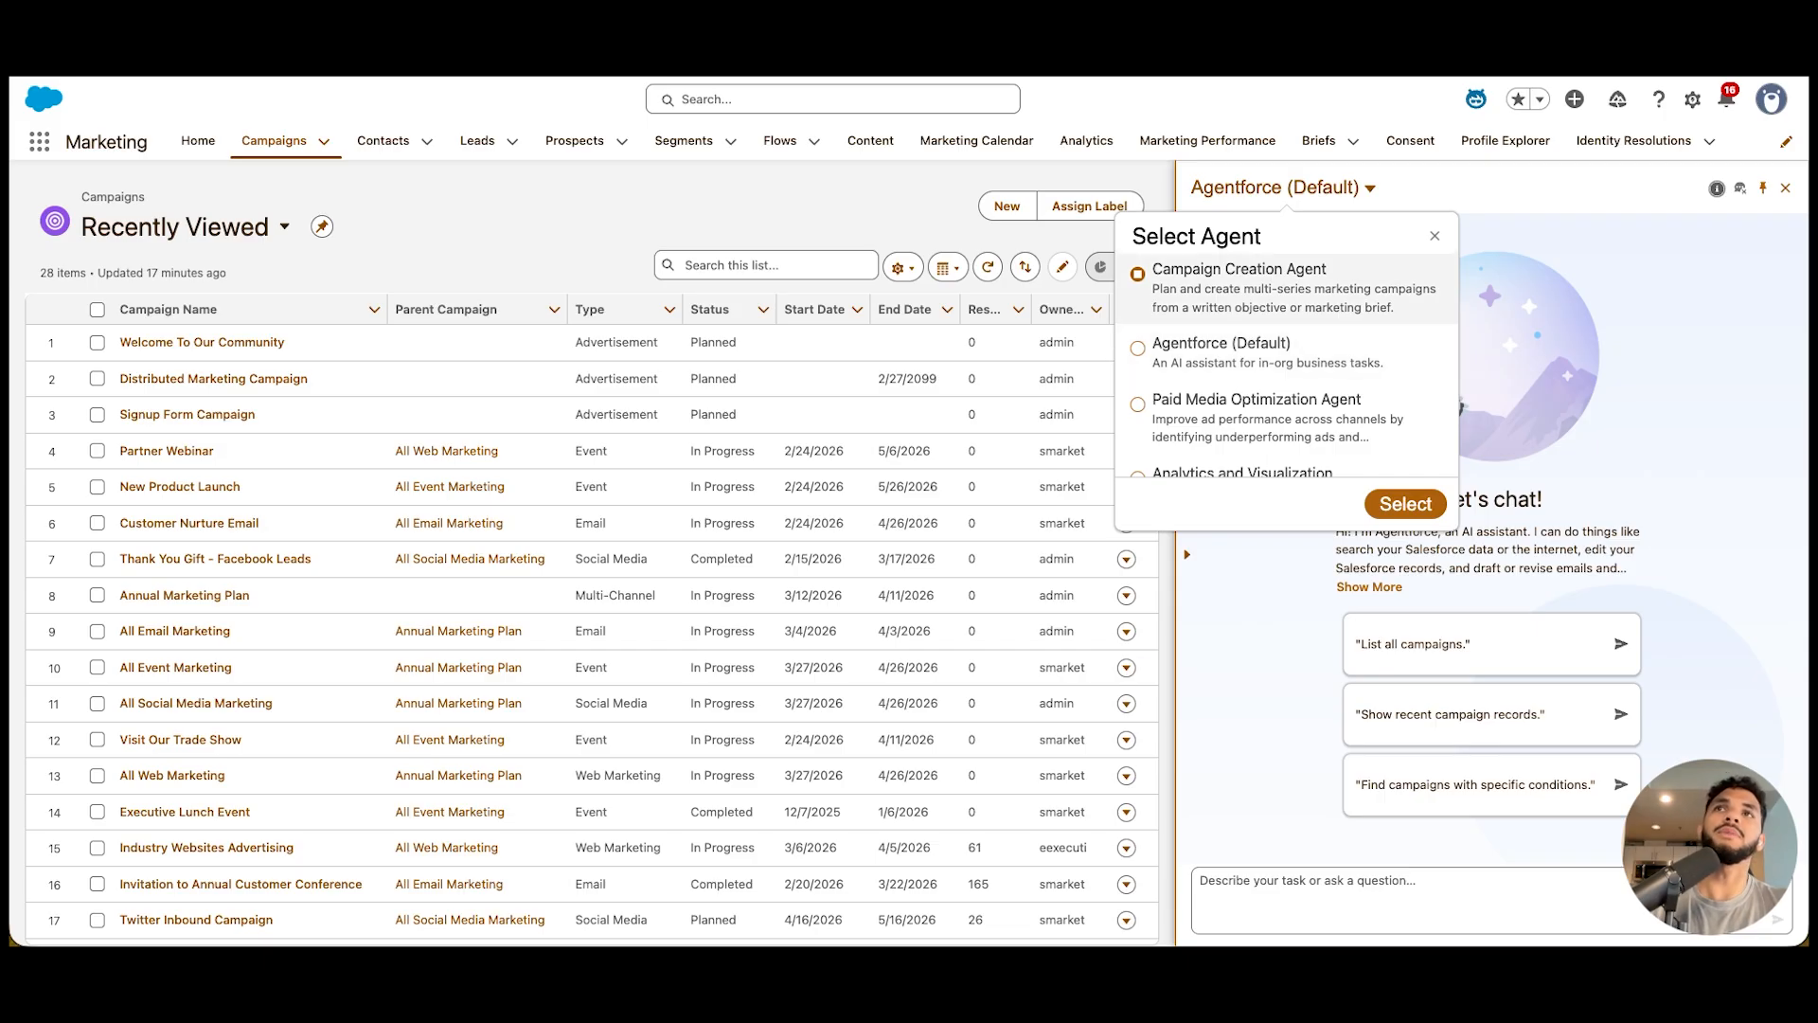
click(1405, 504)
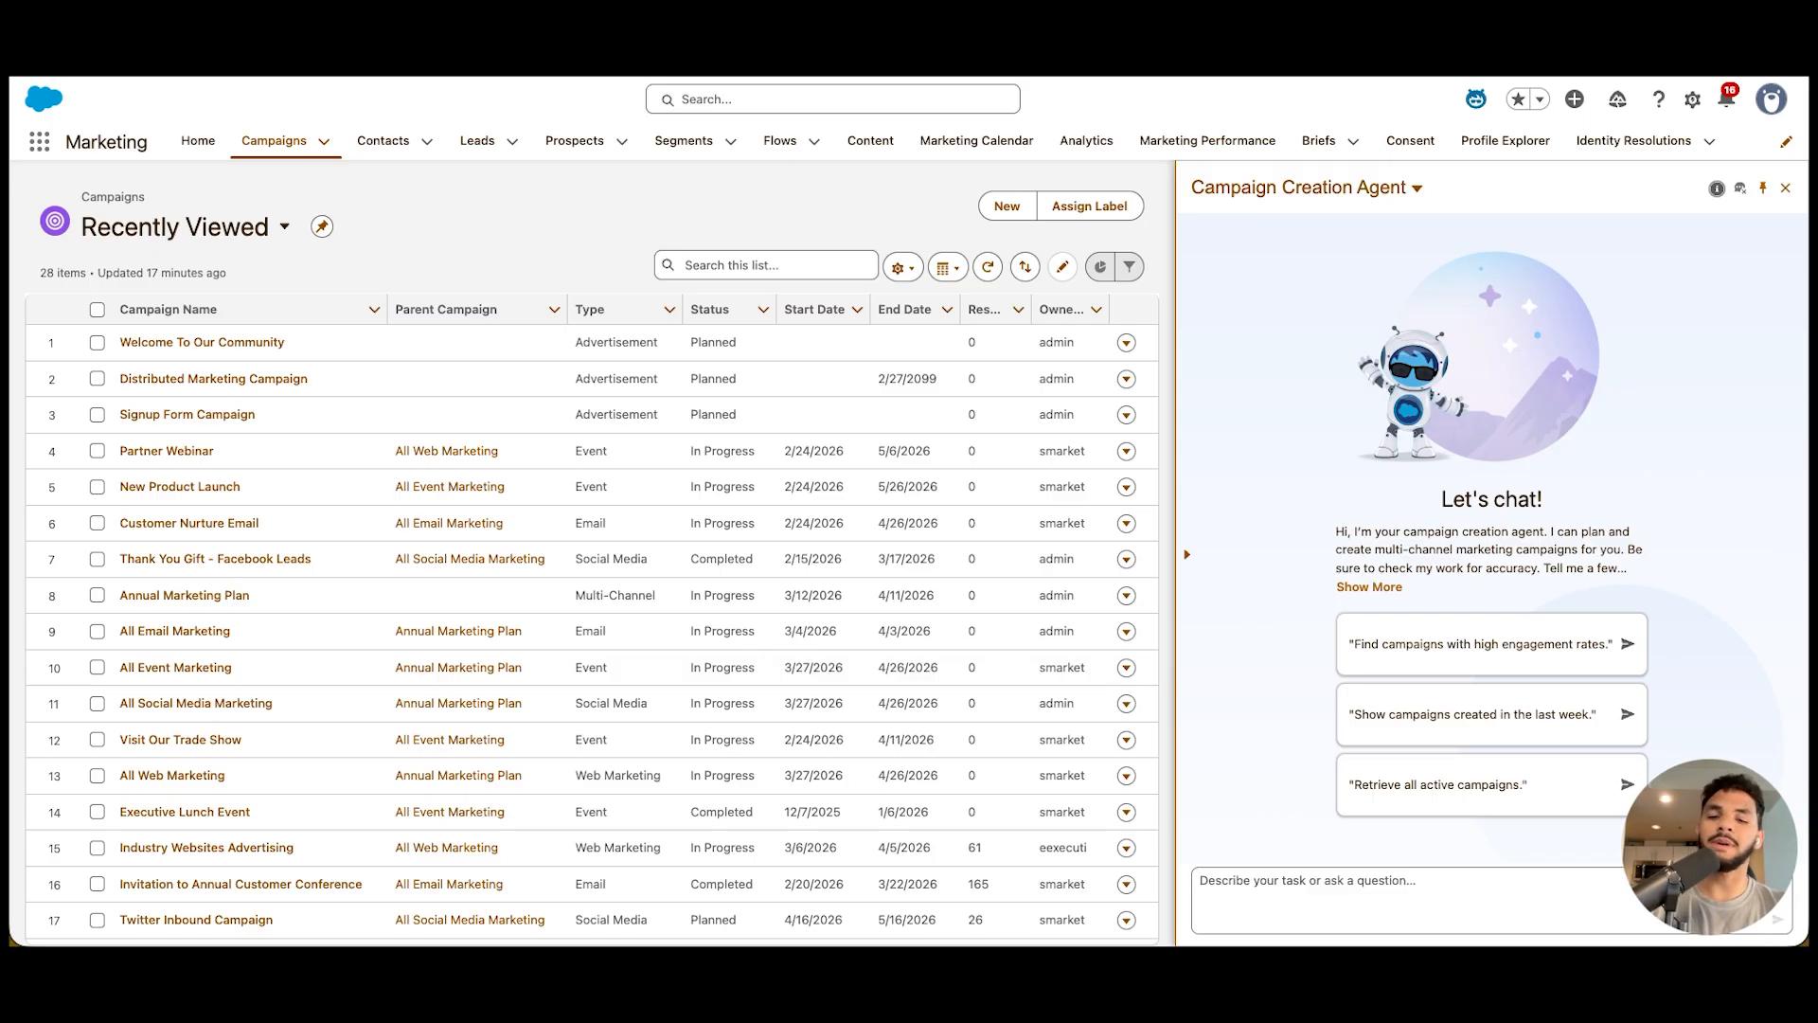
Ask the agent to create "Summer 2026 Reengagement Campaign" for customers without a purchase in the last 90 days, and save the draft brief
key(super+v)
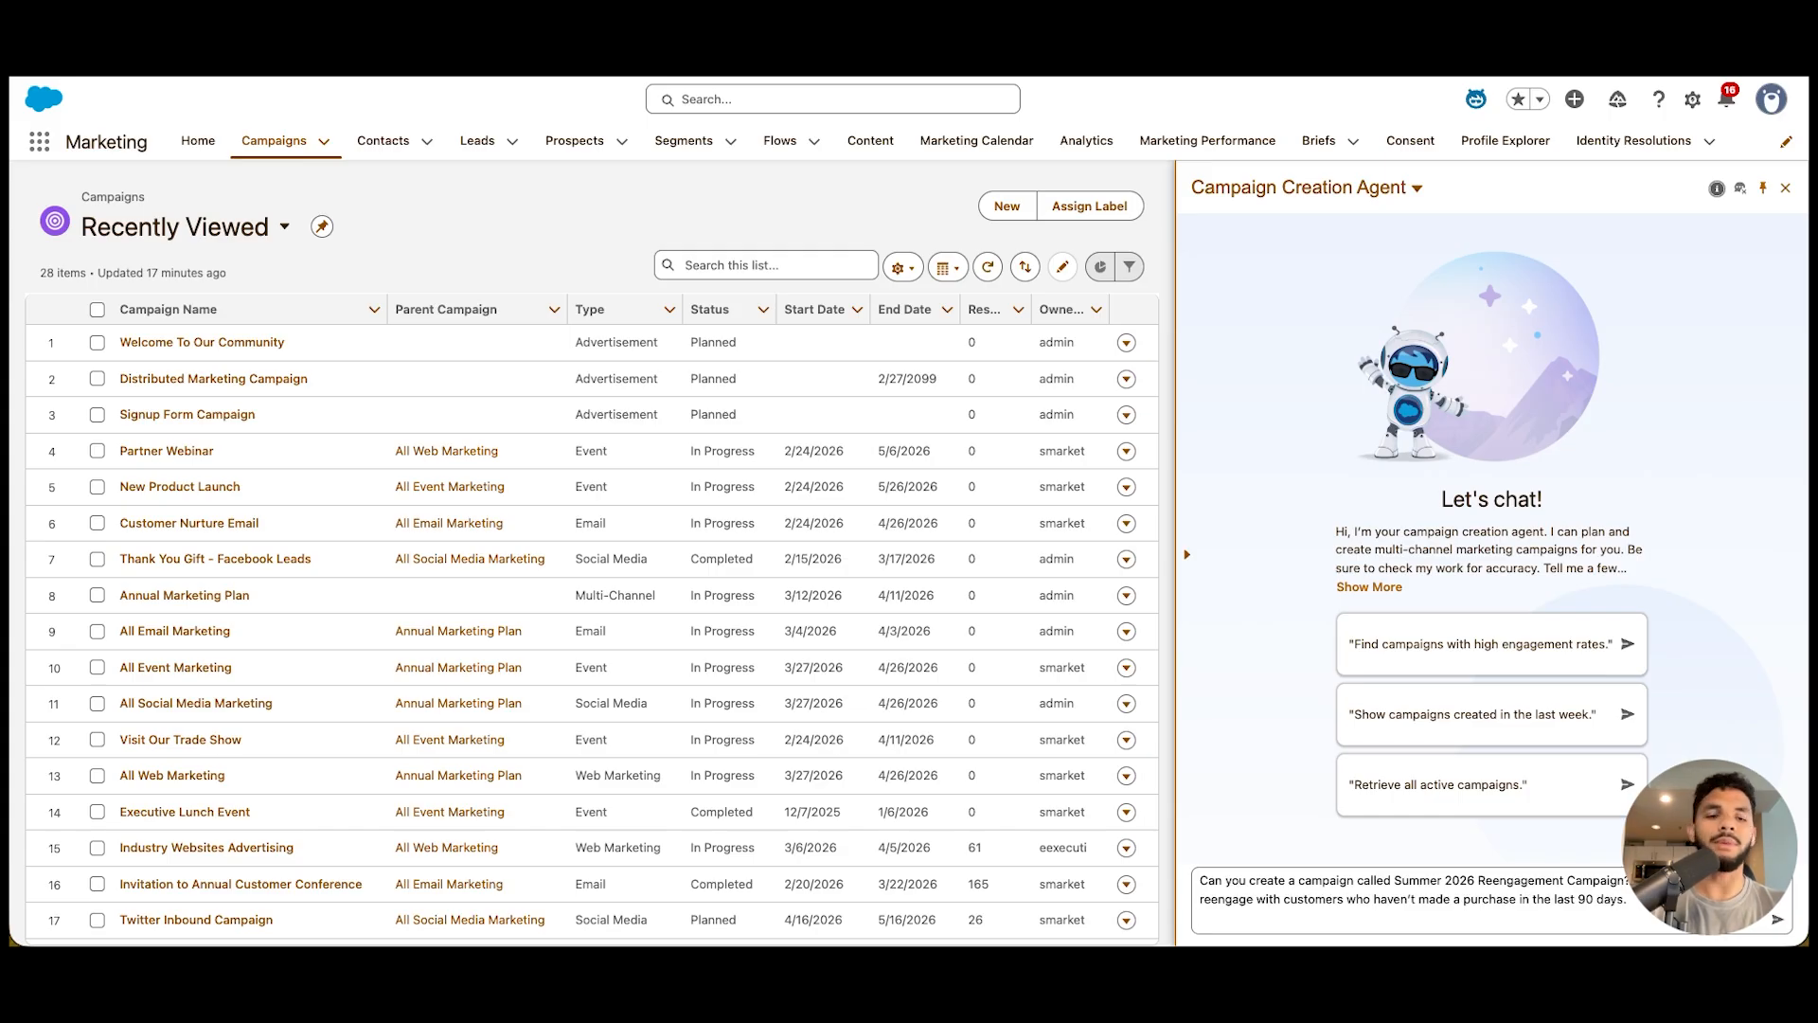
key(Return)
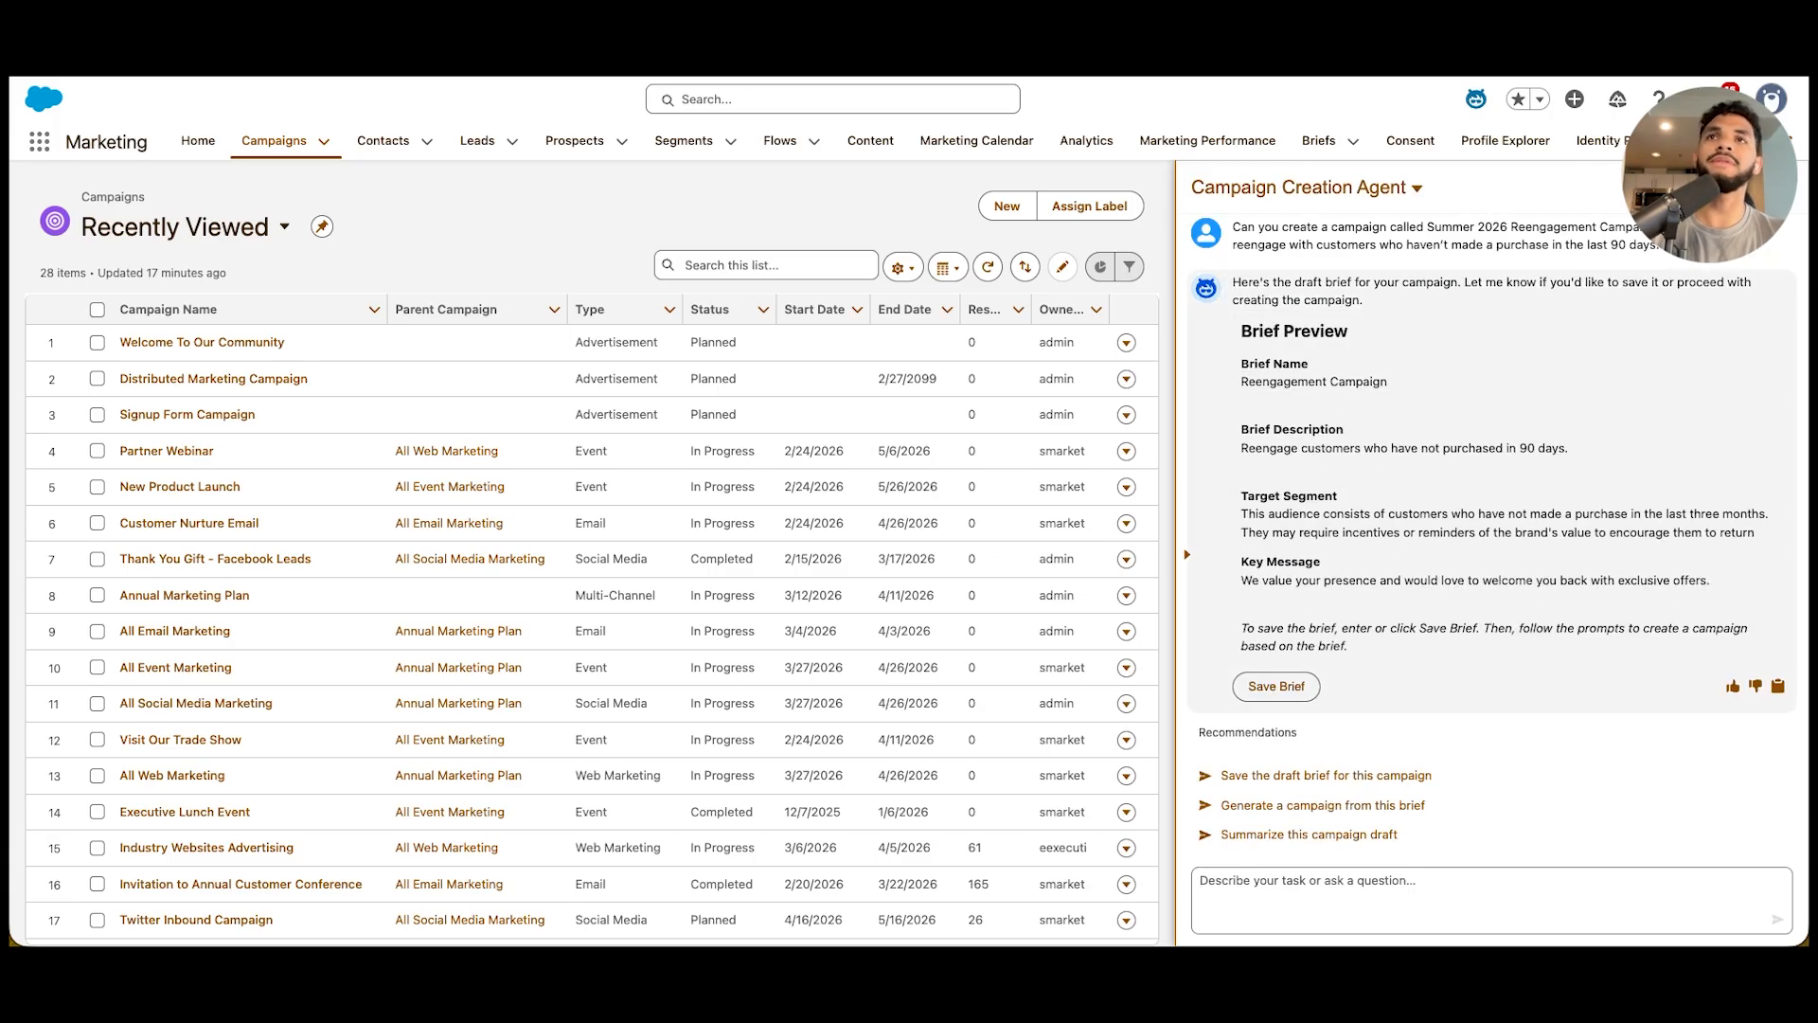
click(1277, 686)
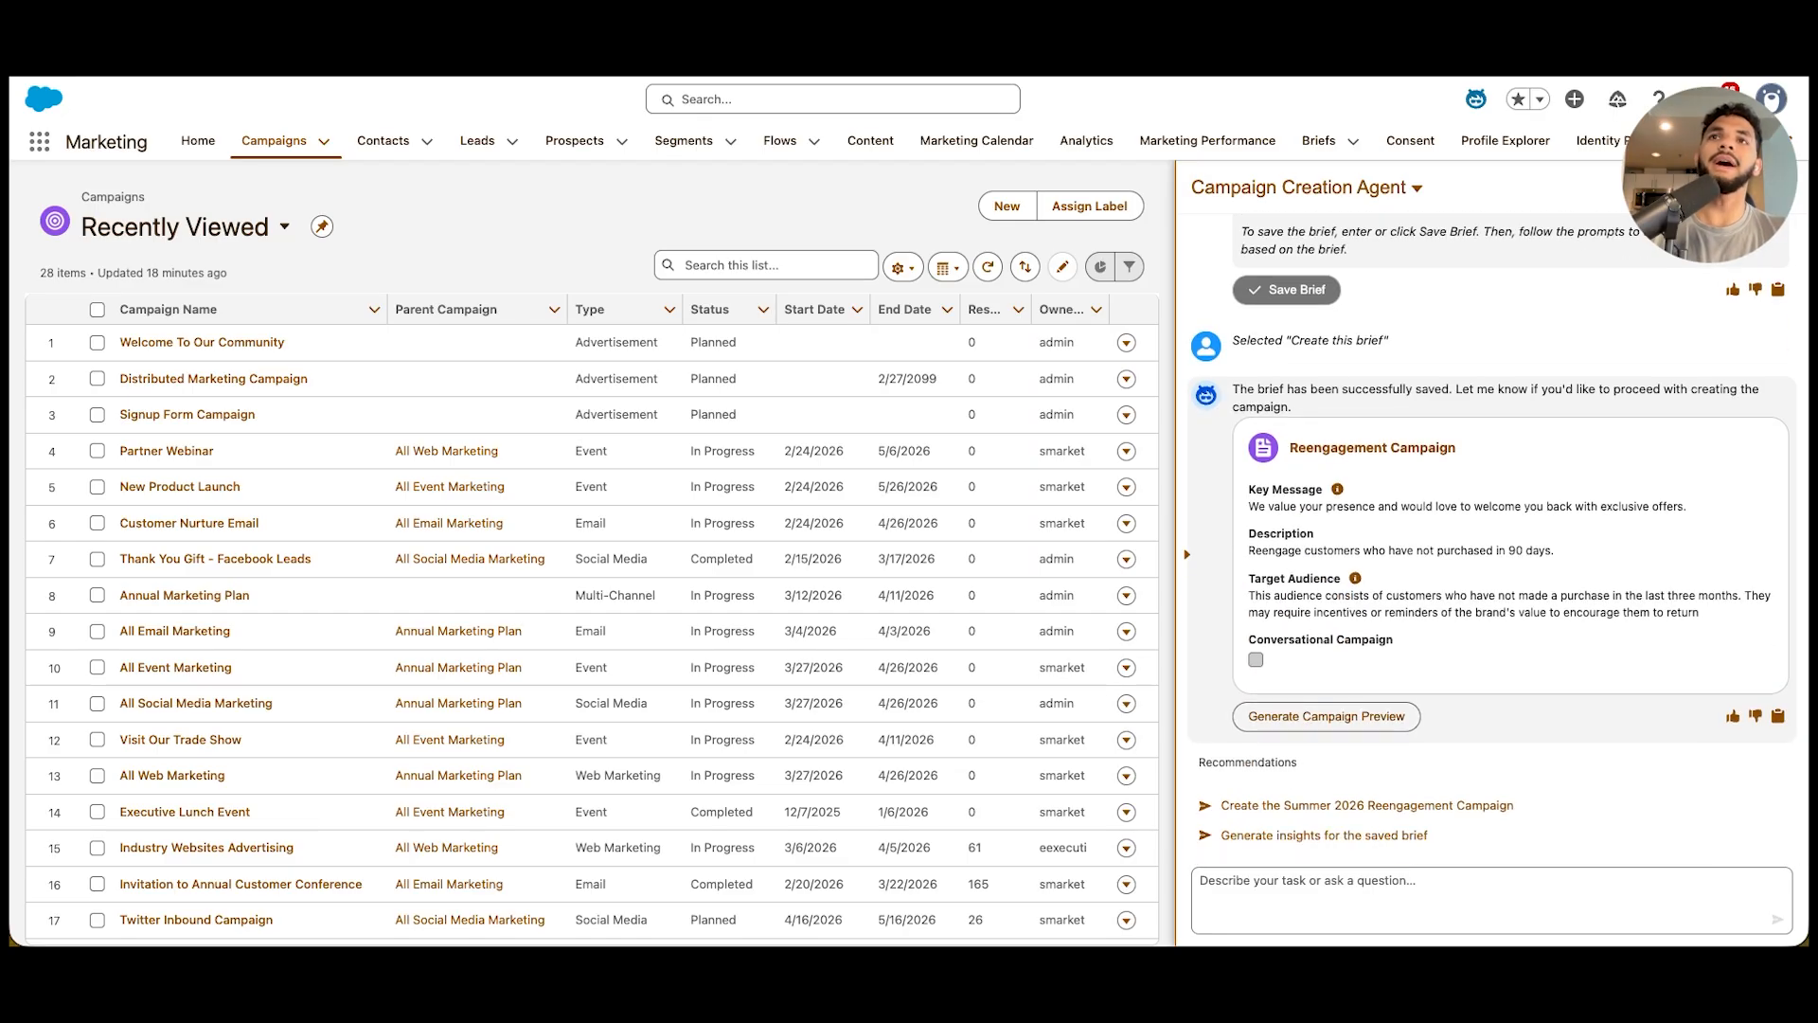
Generate the campaign preview from the saved Reengagement Campaign brief and review its email and wait steps
click(1326, 717)
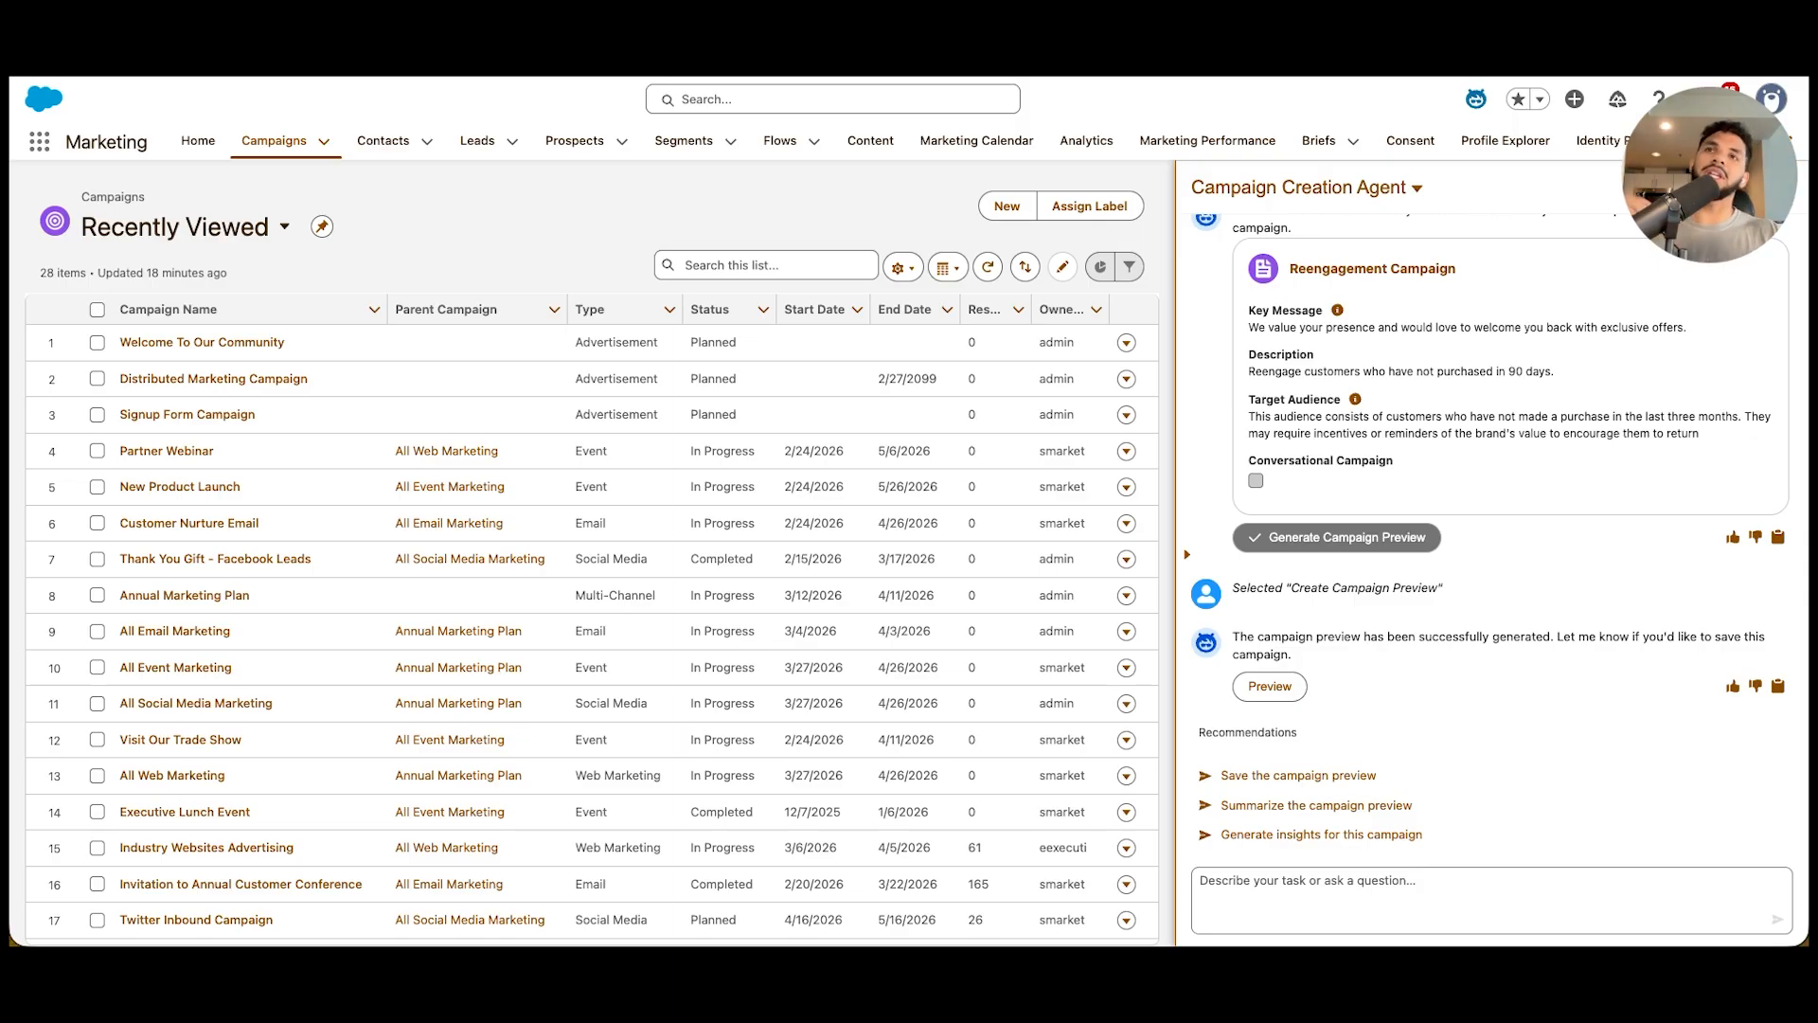
click(1270, 686)
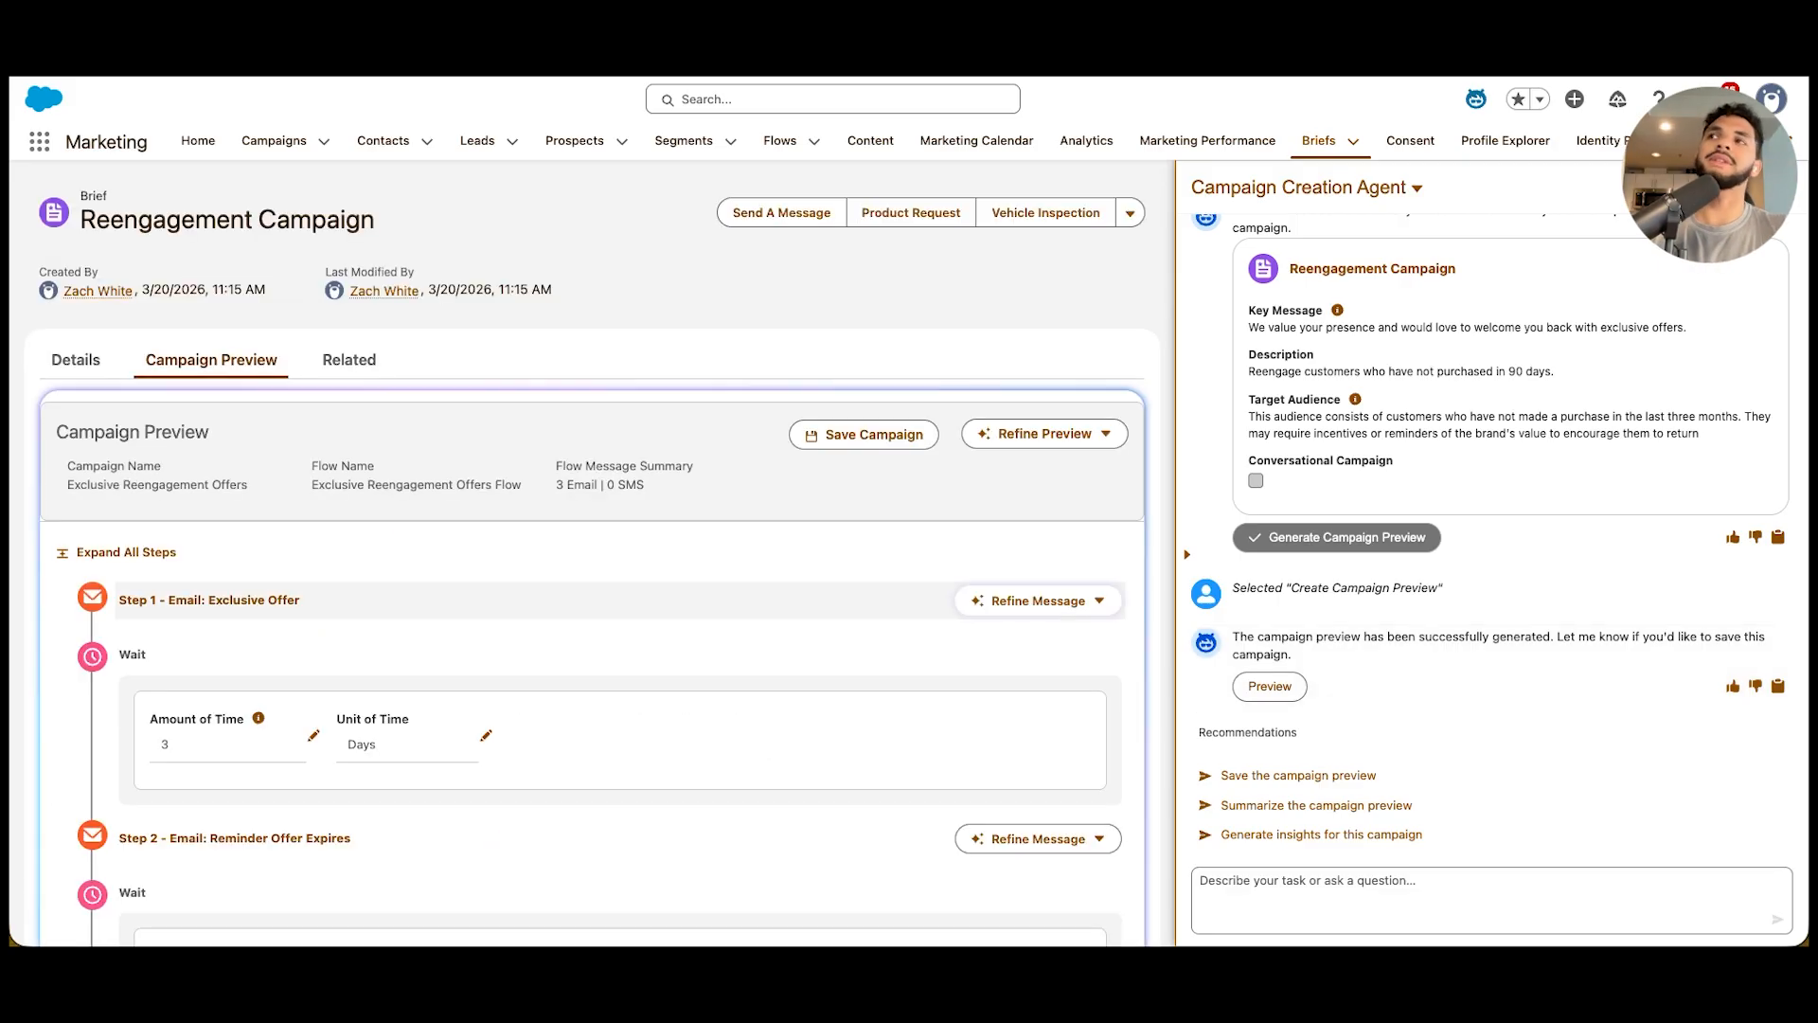
scroll(606, 557, down, 5)
scroll(606, 556, up, 2)
scroll(606, 557, down, 2)
scroll(592, 568, up, 5)
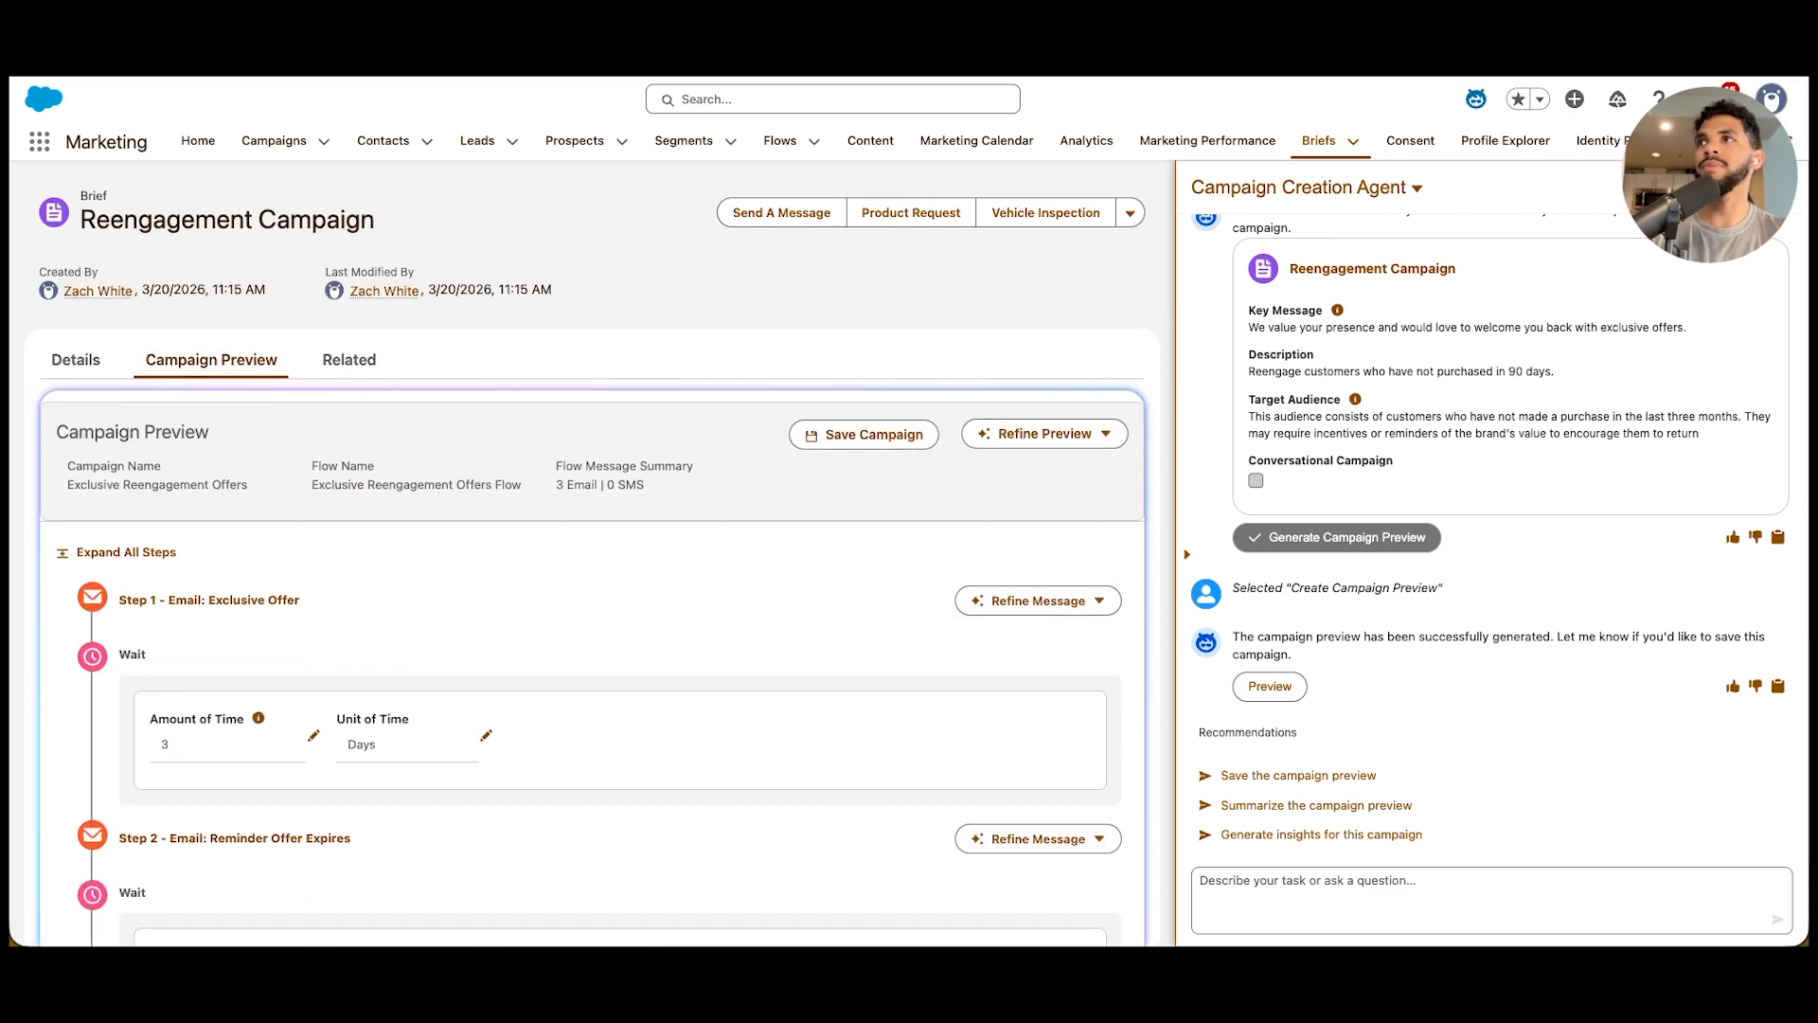
scroll(615, 653, down, 1)
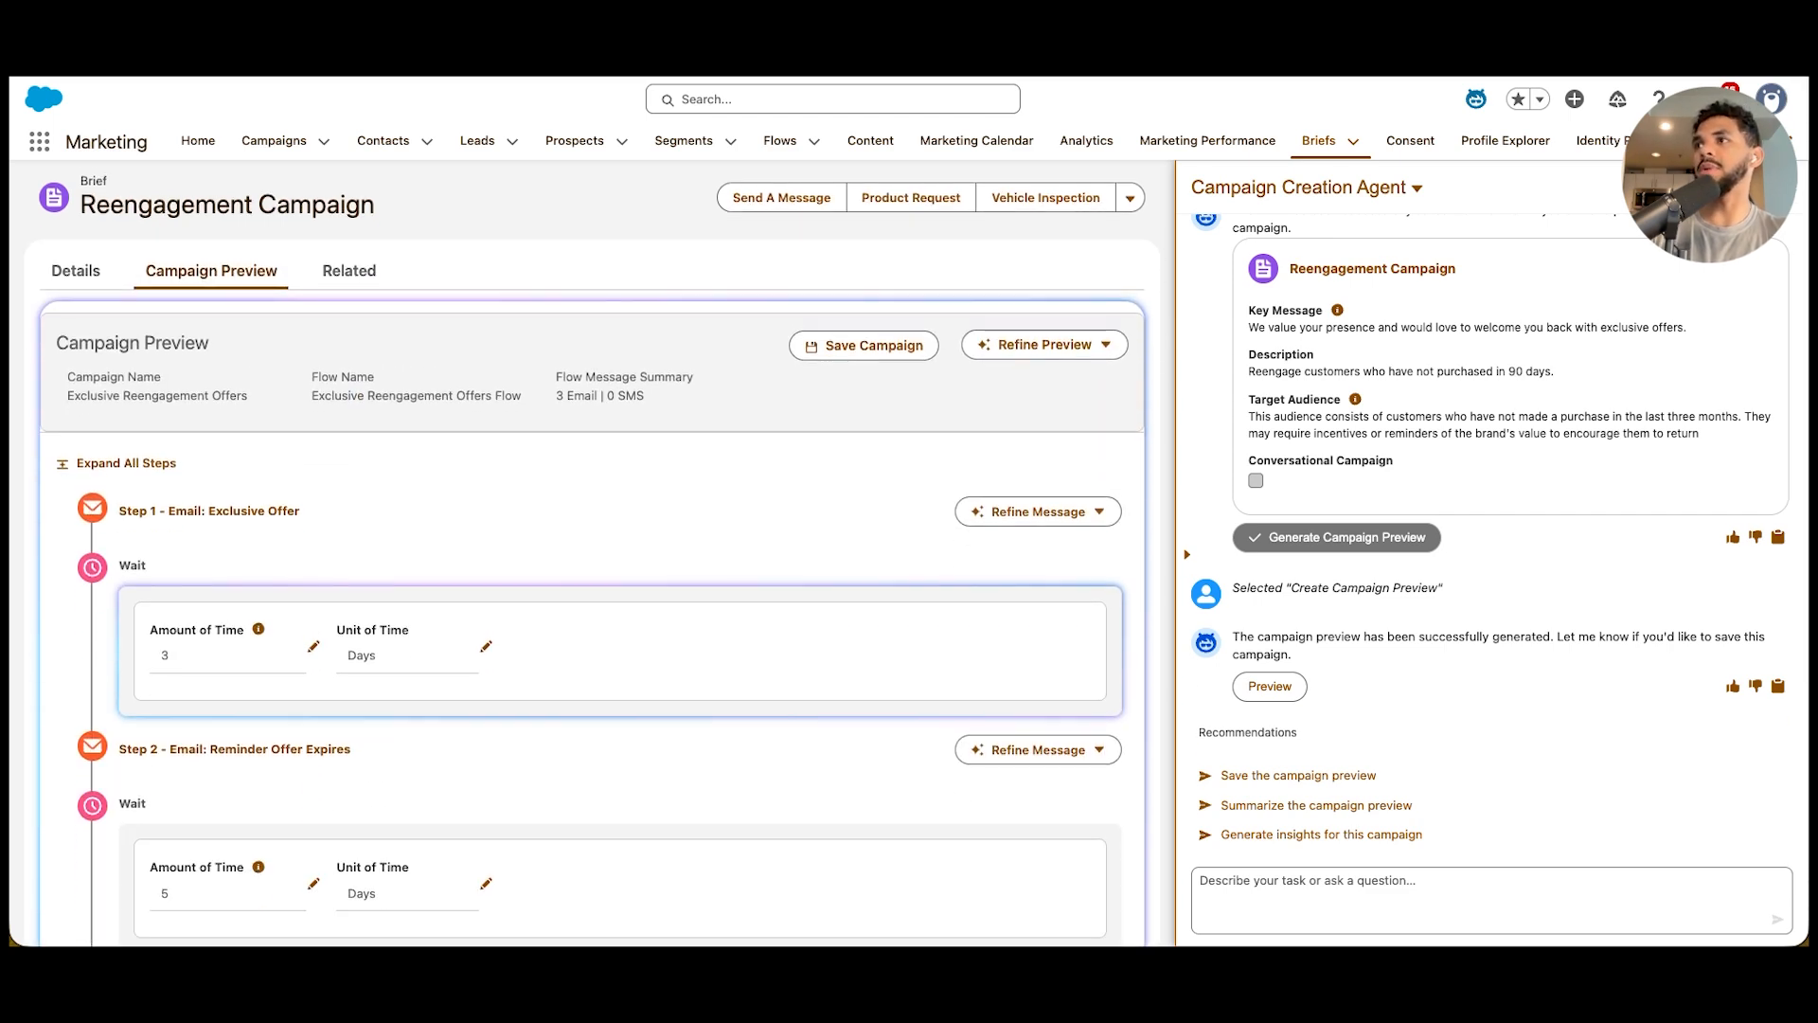
scroll(592, 568, down, 2)
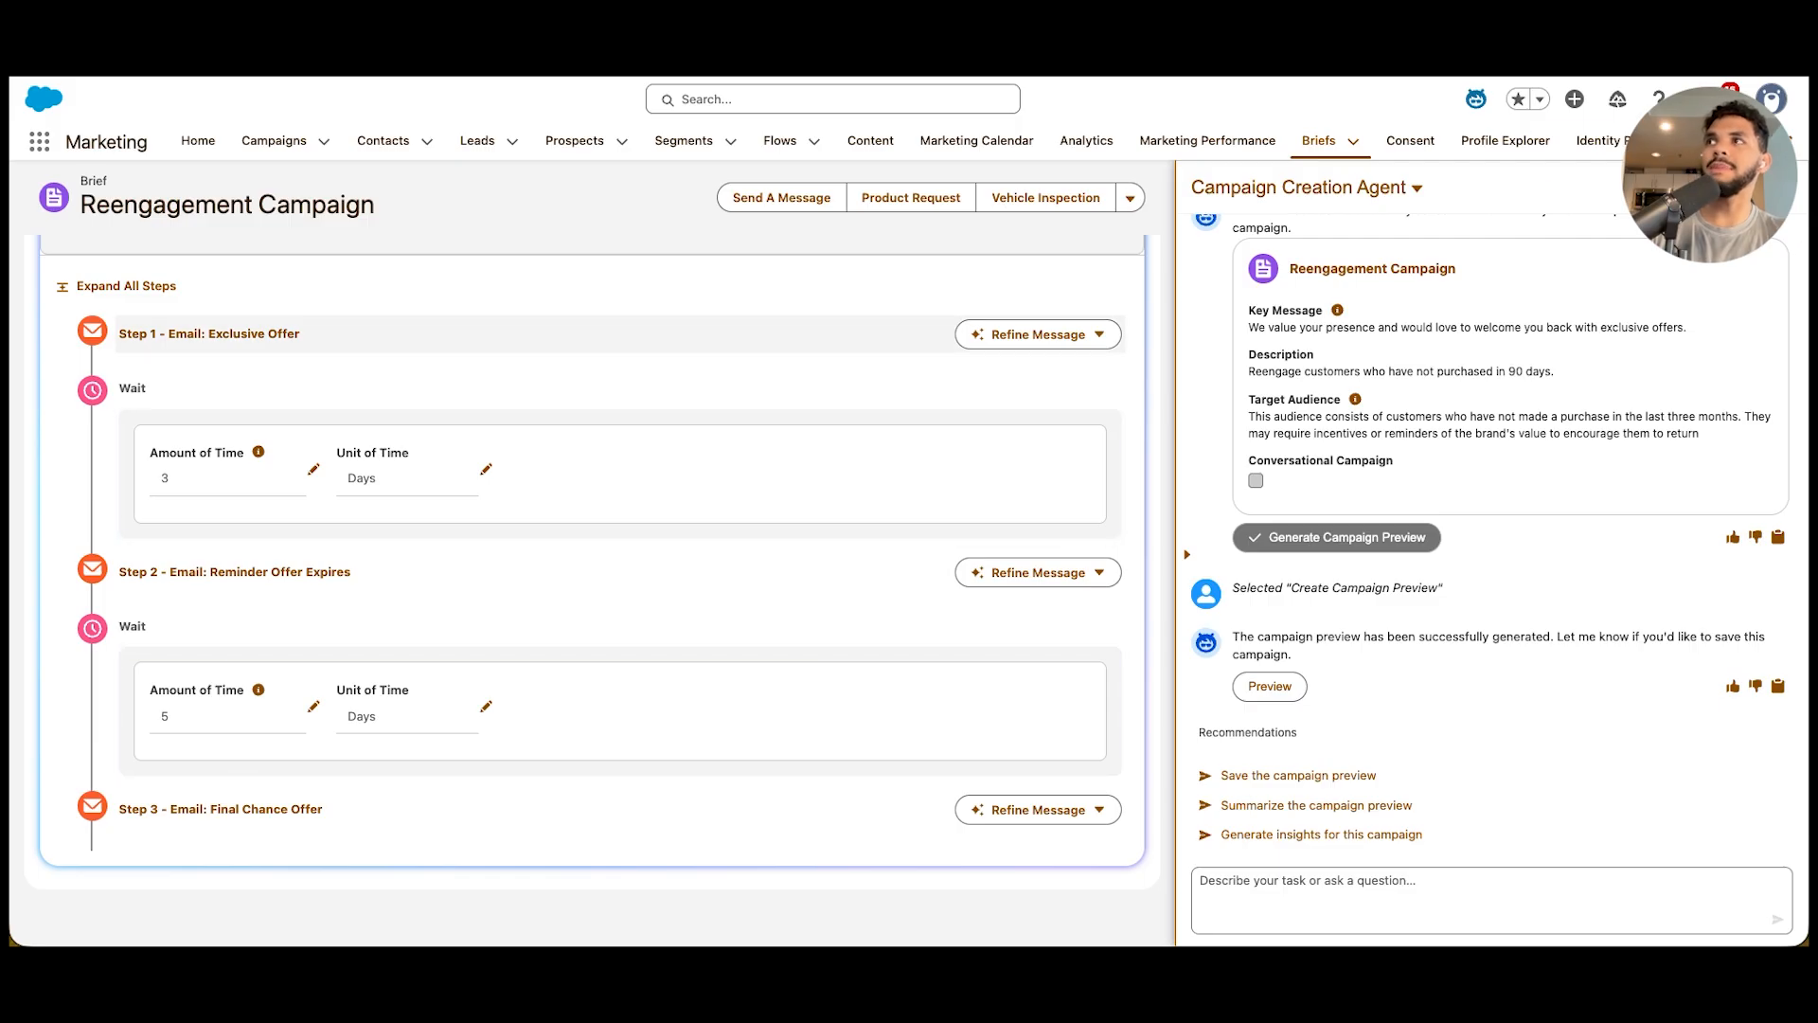
scroll(592, 568, up, 2)
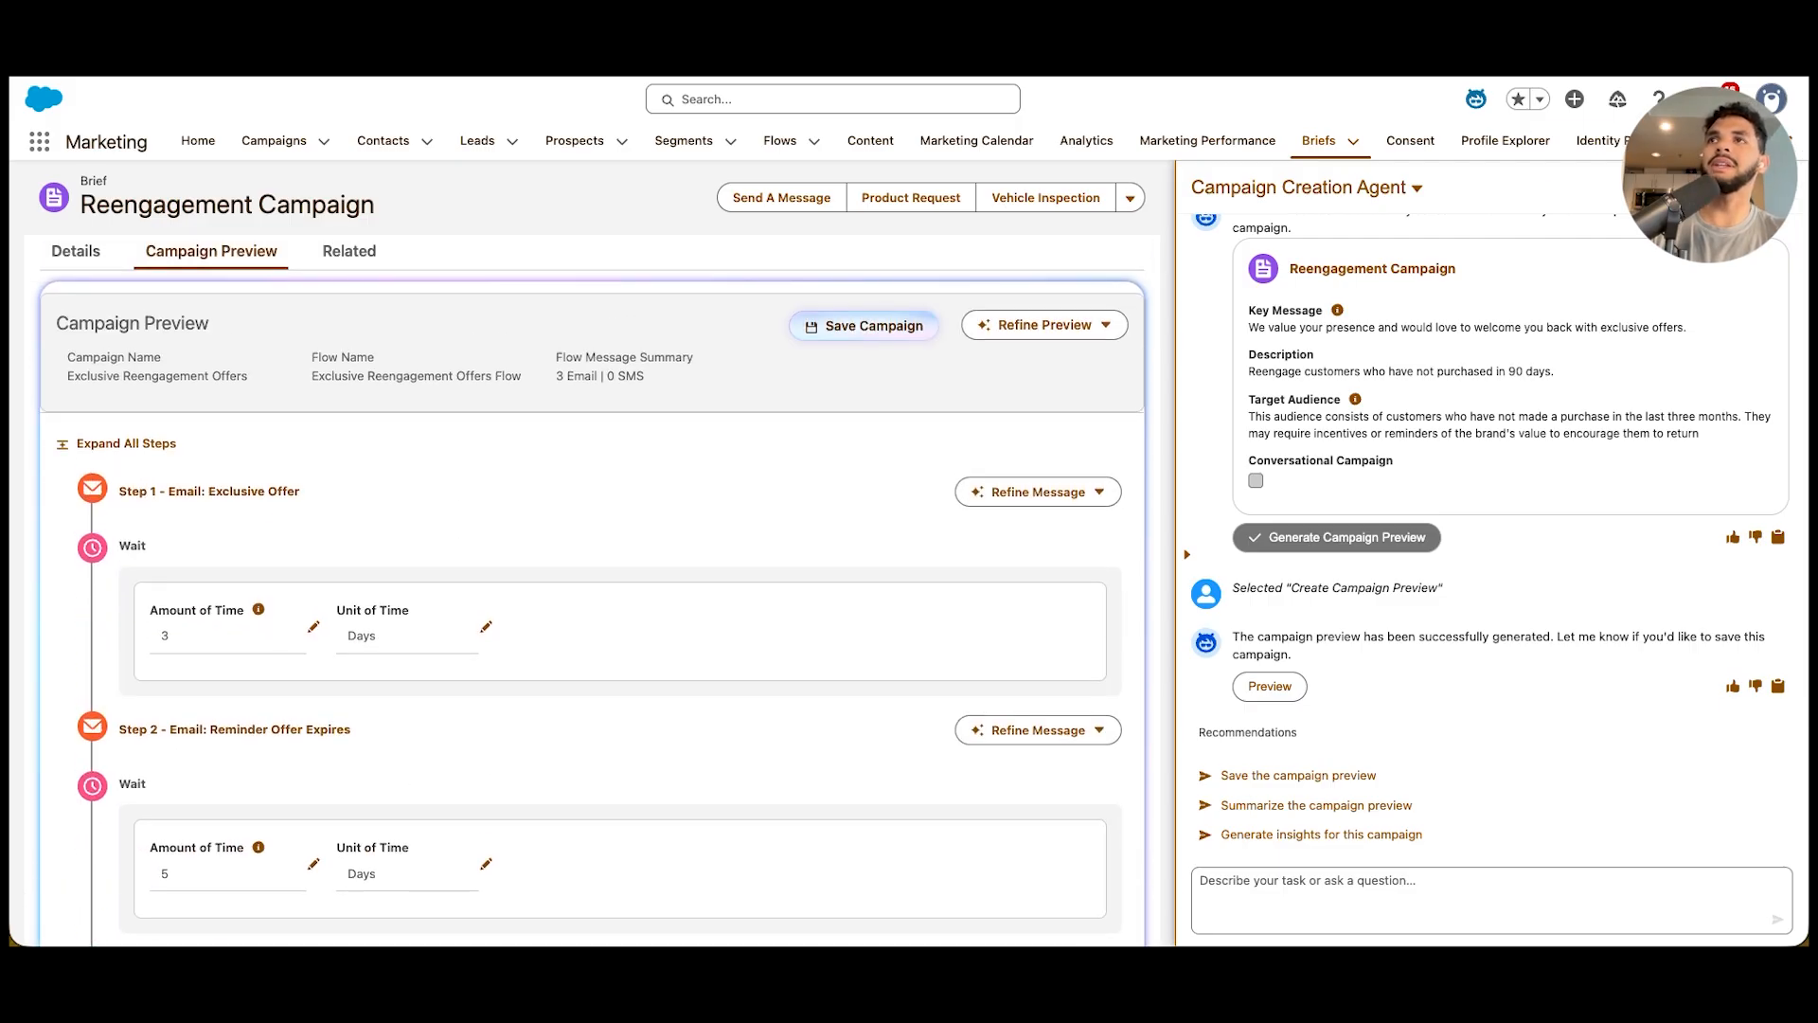
Save the previewed campaign and open the Exclusive Reengagement Offers record with the agent panel narrowed
click(863, 326)
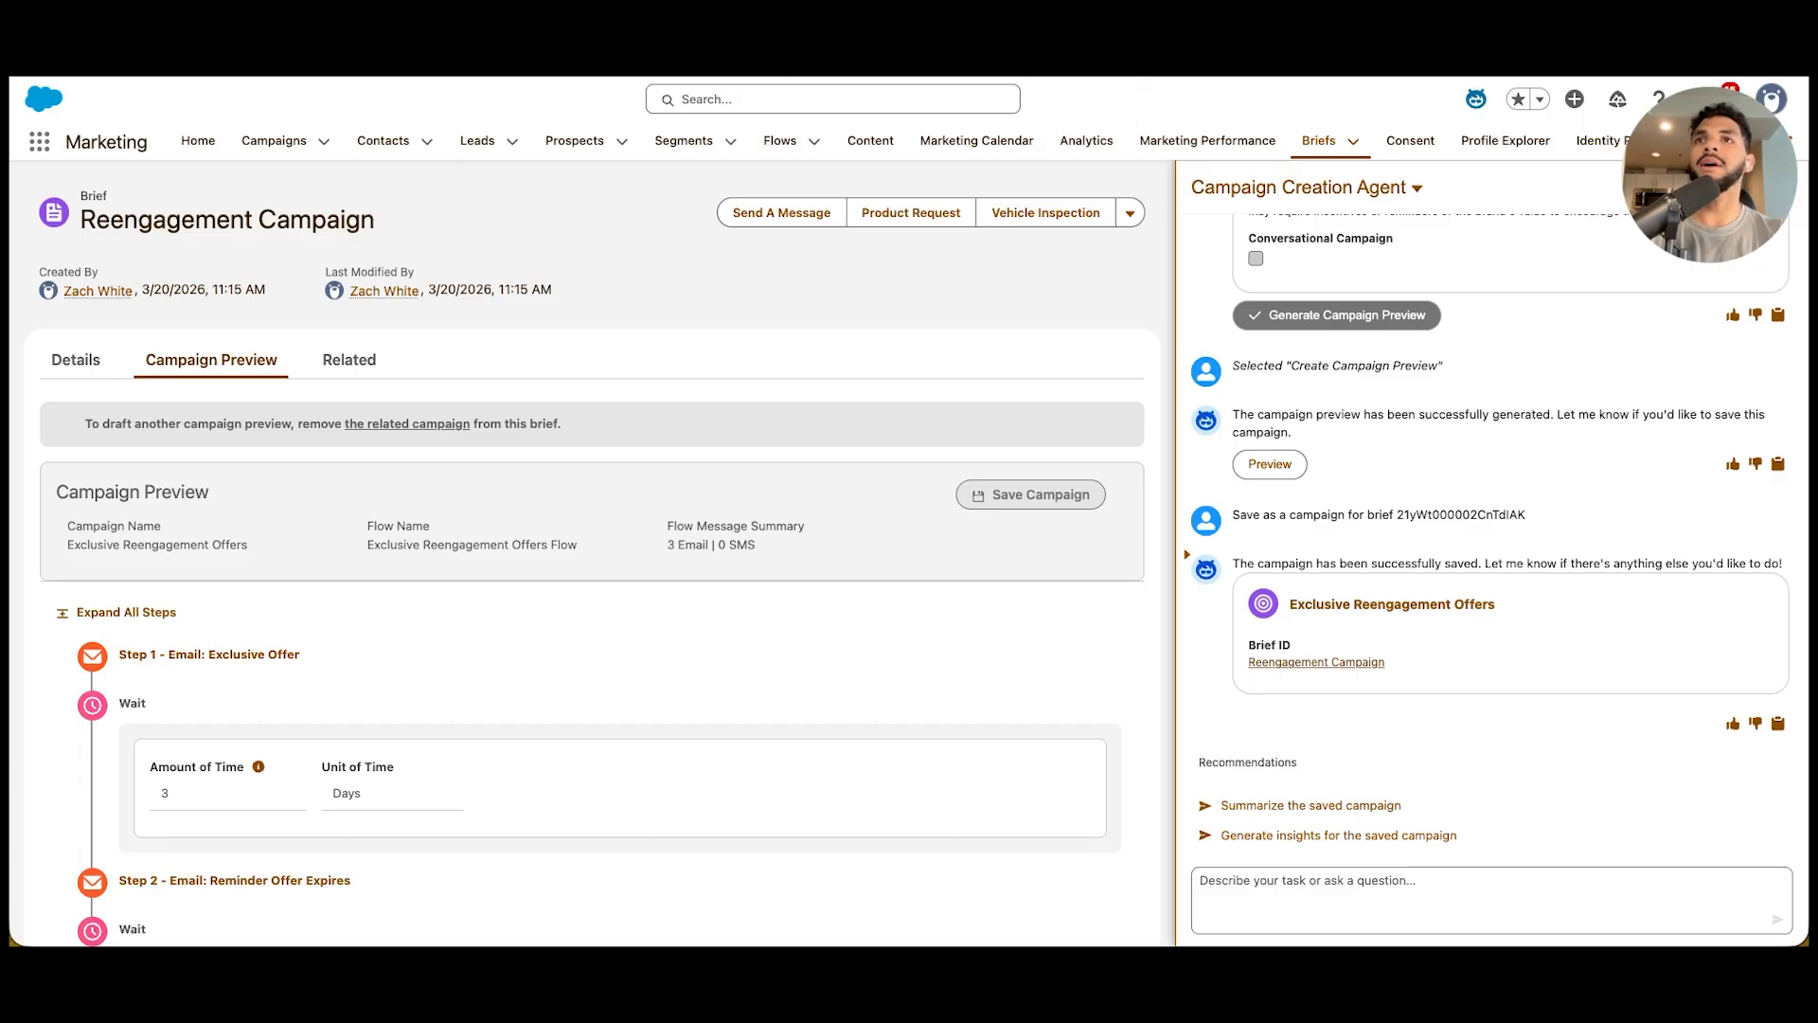
click(1392, 604)
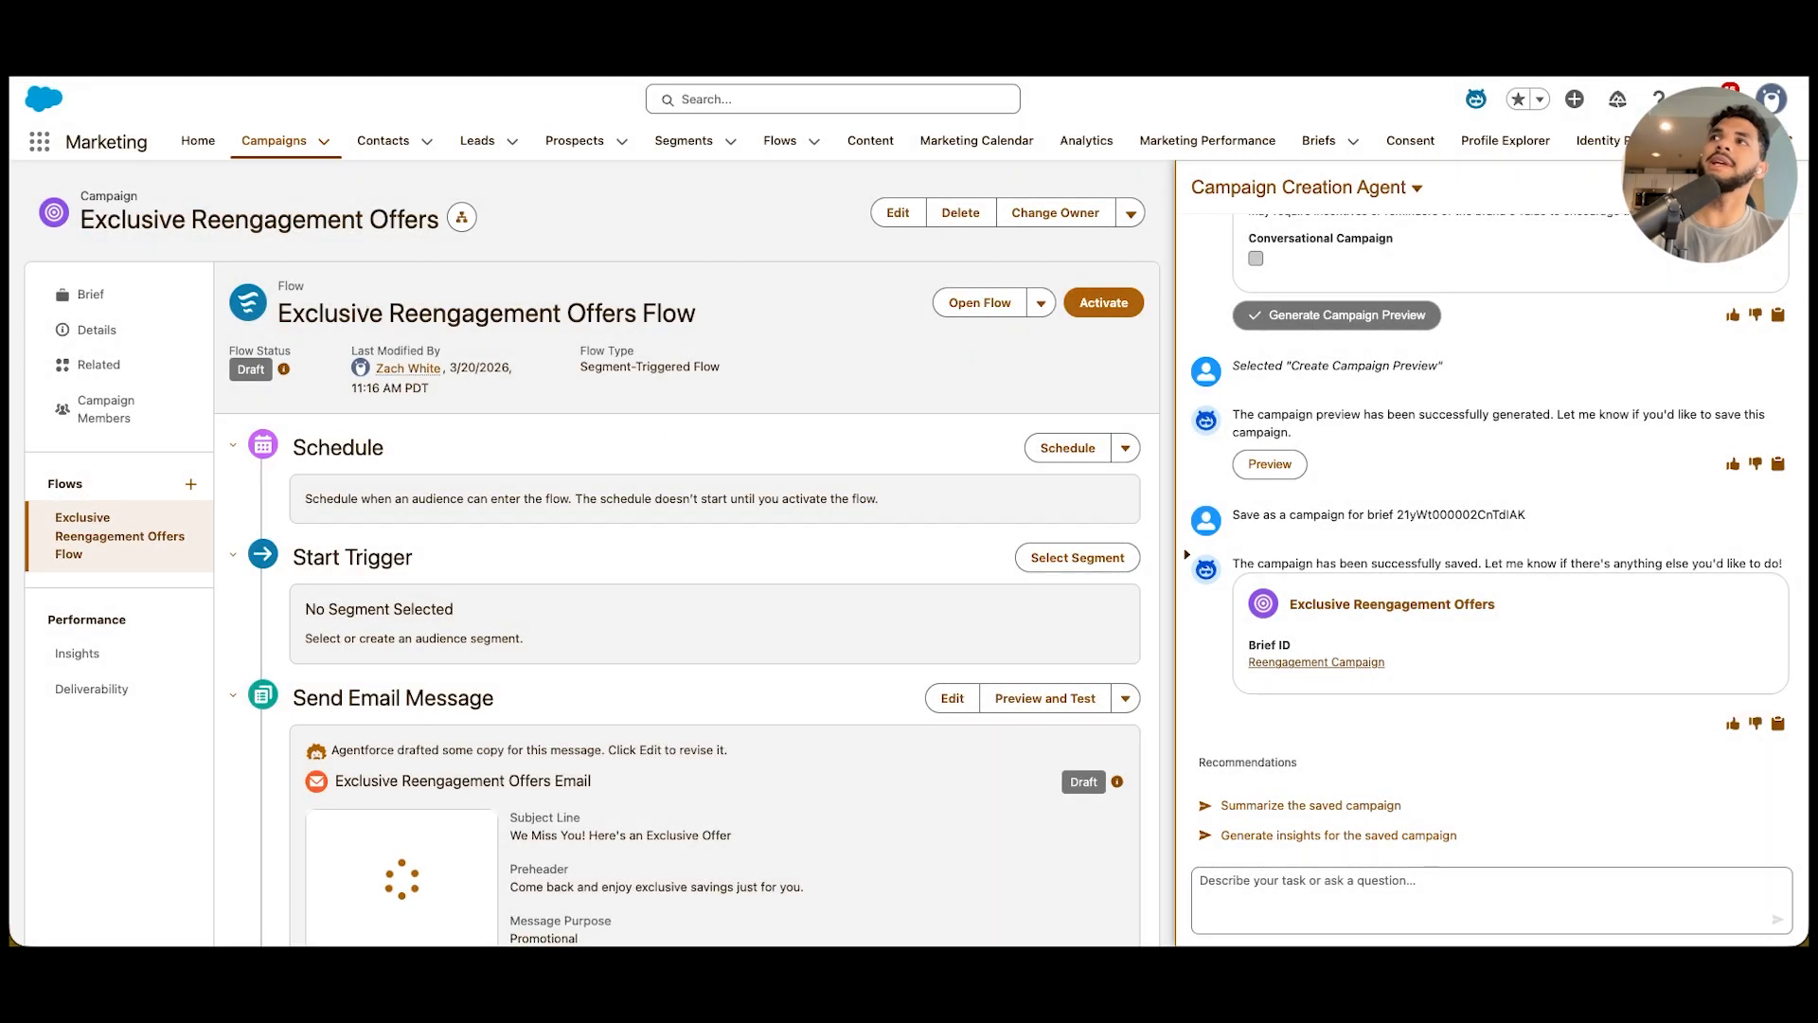
drag(1183, 555, 1450, 555)
Examine the Exclusive Reengagement Offers Flow, from its start trigger through the email messages and waits to the next steps
scroll(1450, 555, down, 3)
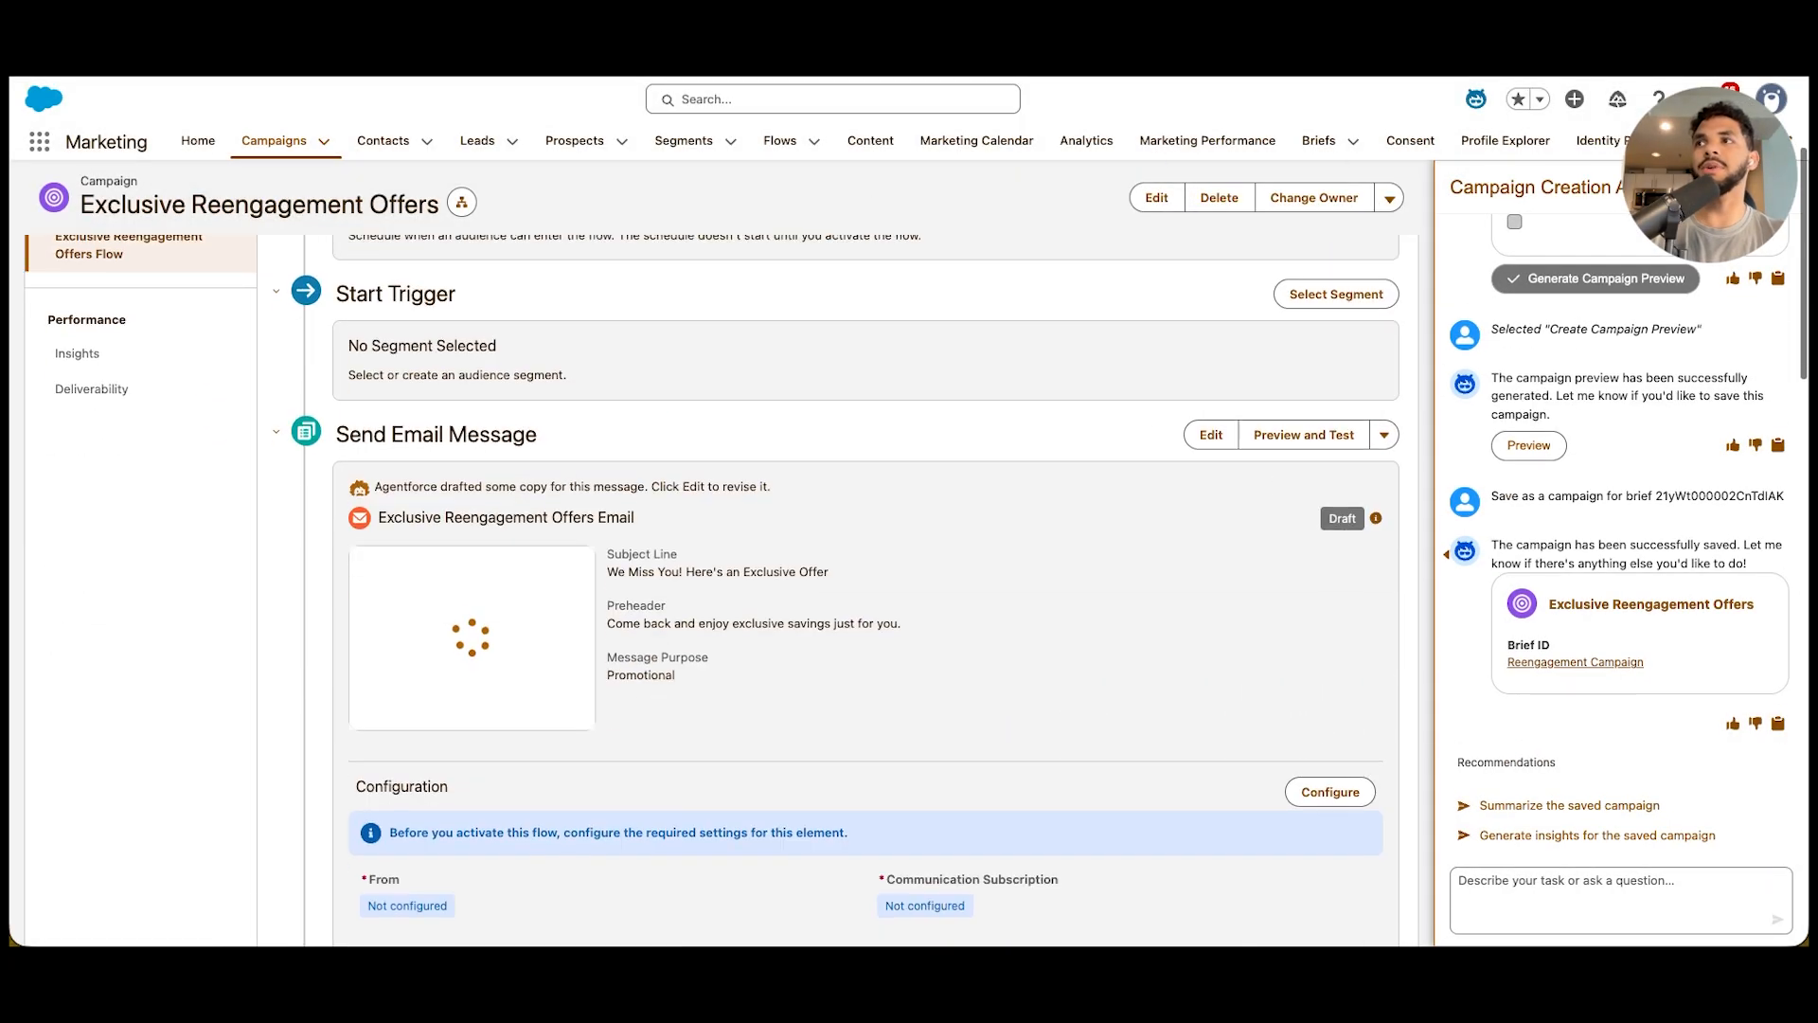
scroll(866, 587, down, 5)
scroll(865, 587, up, 3)
scroll(866, 587, up, 5)
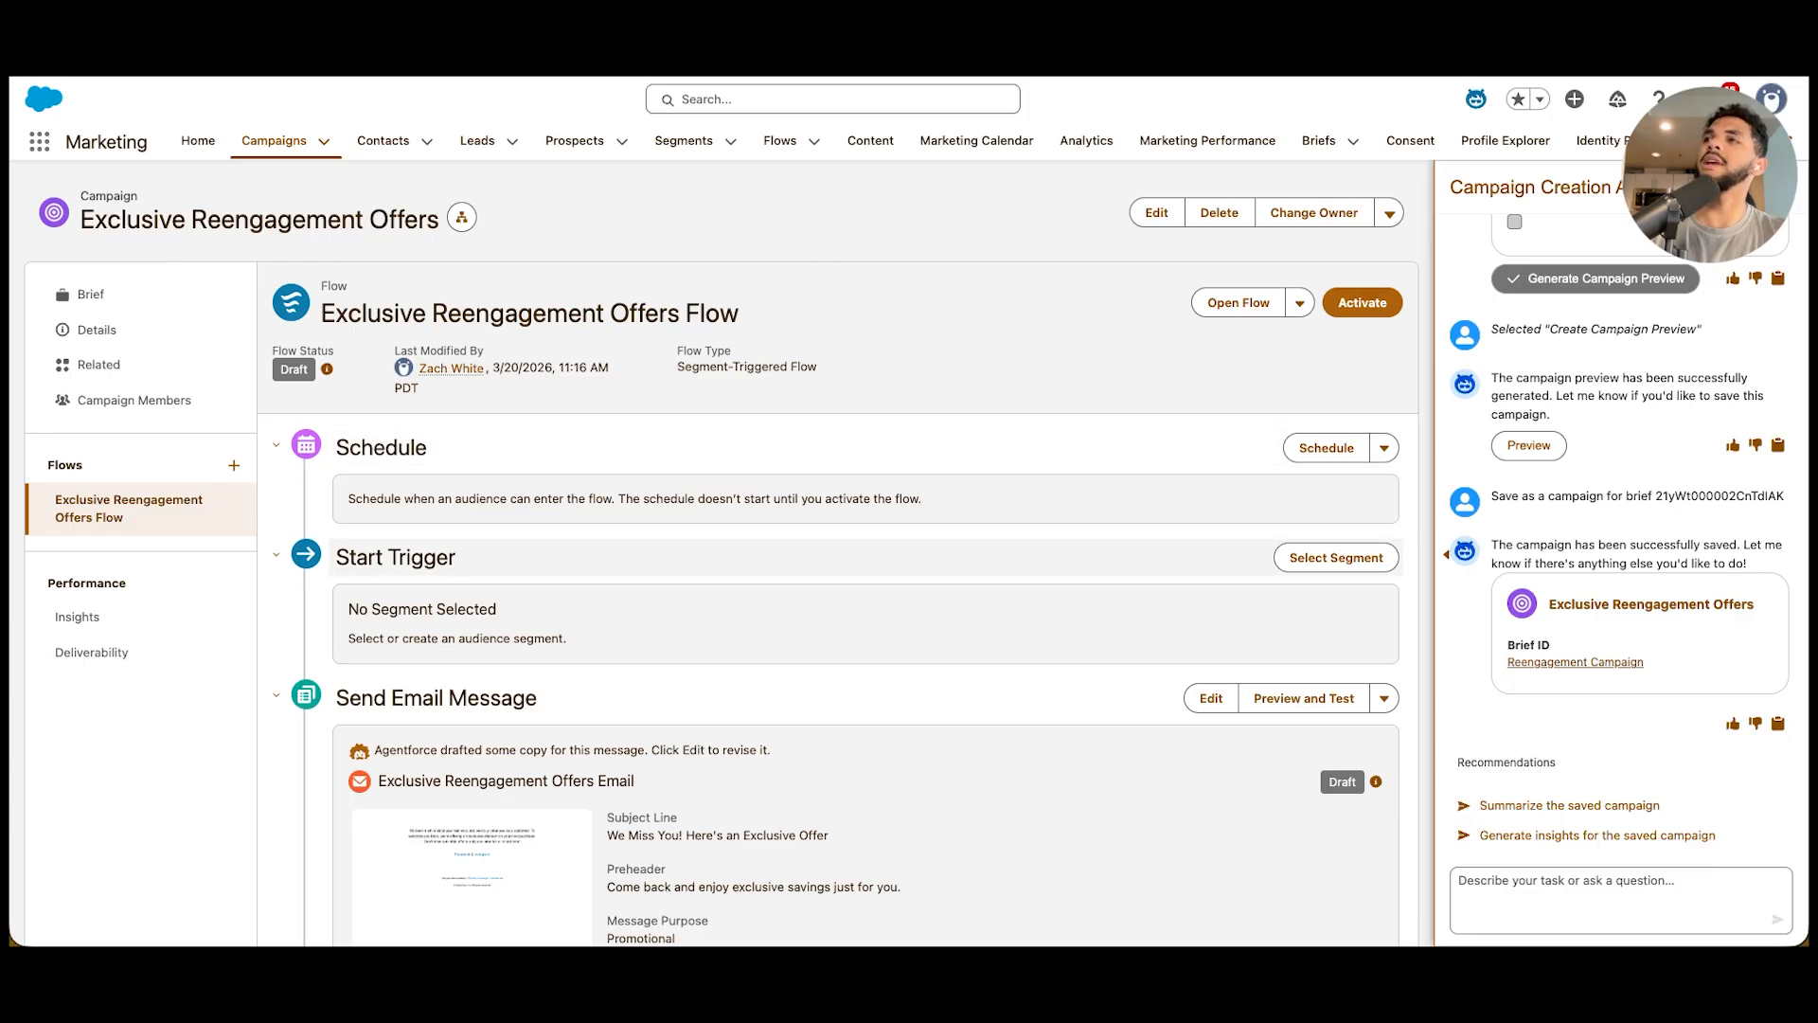
scroll(865, 587, down, 3)
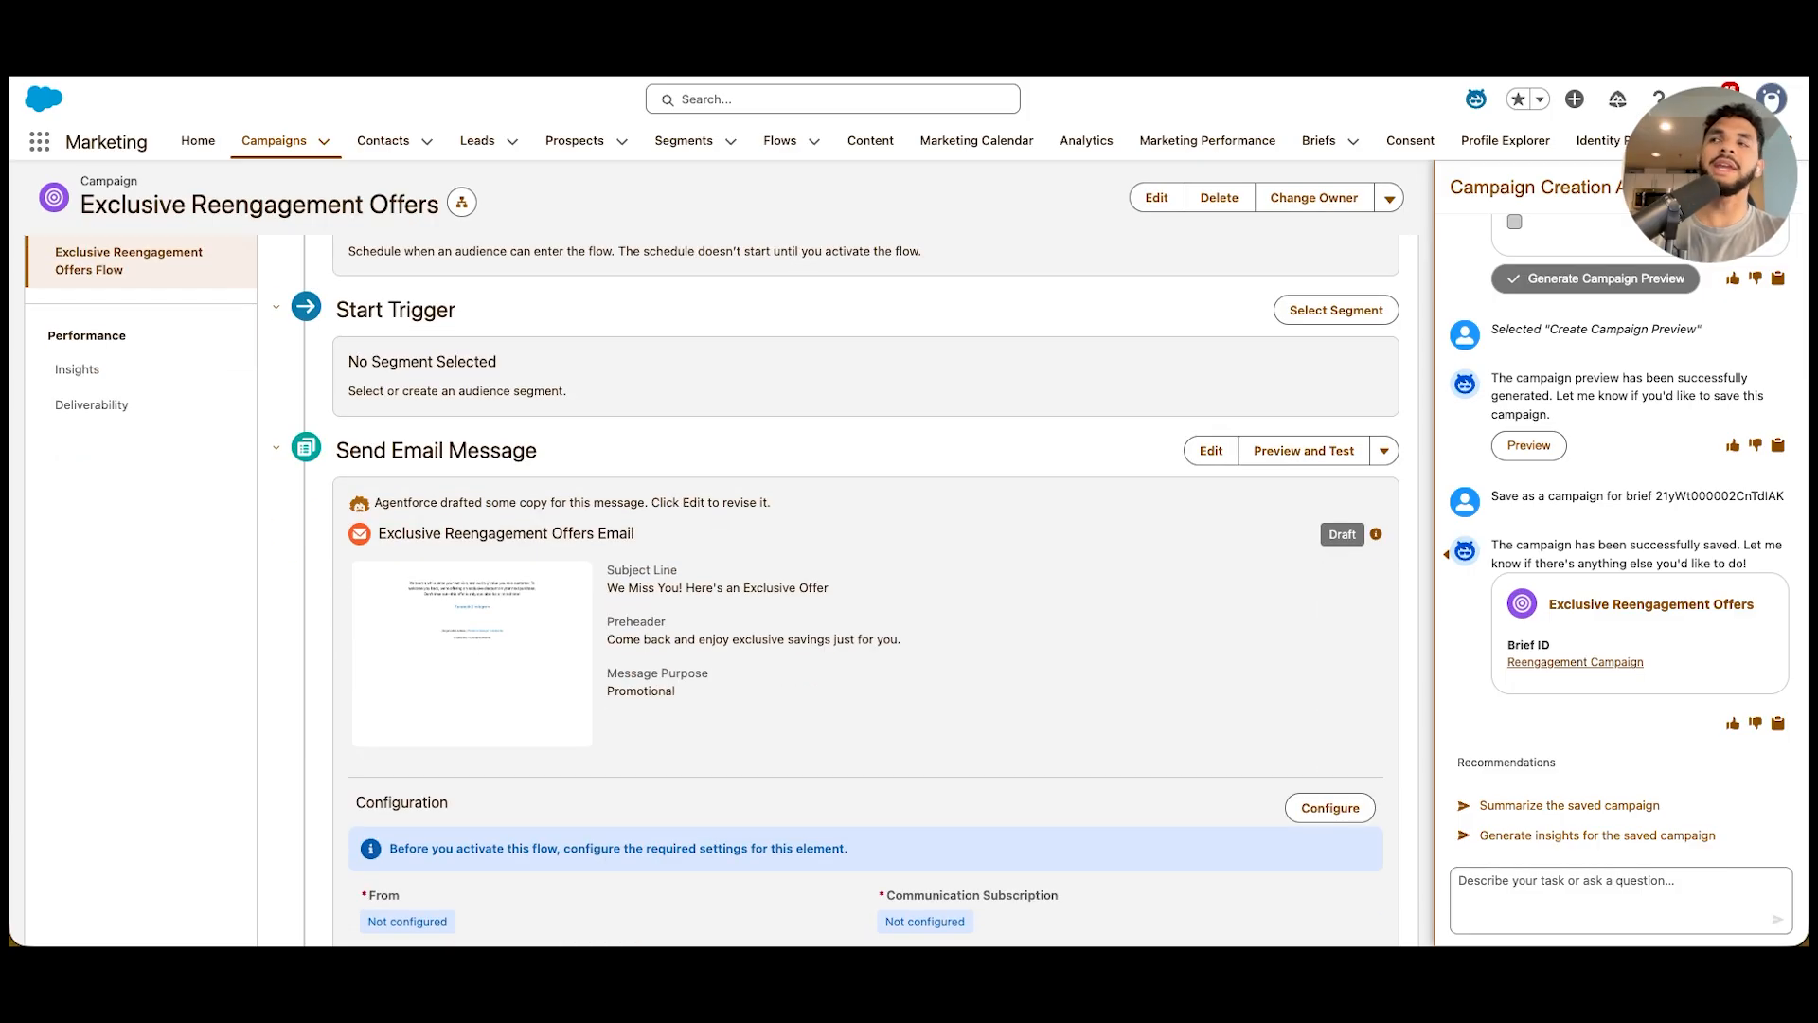
scroll(725, 589, down, 1)
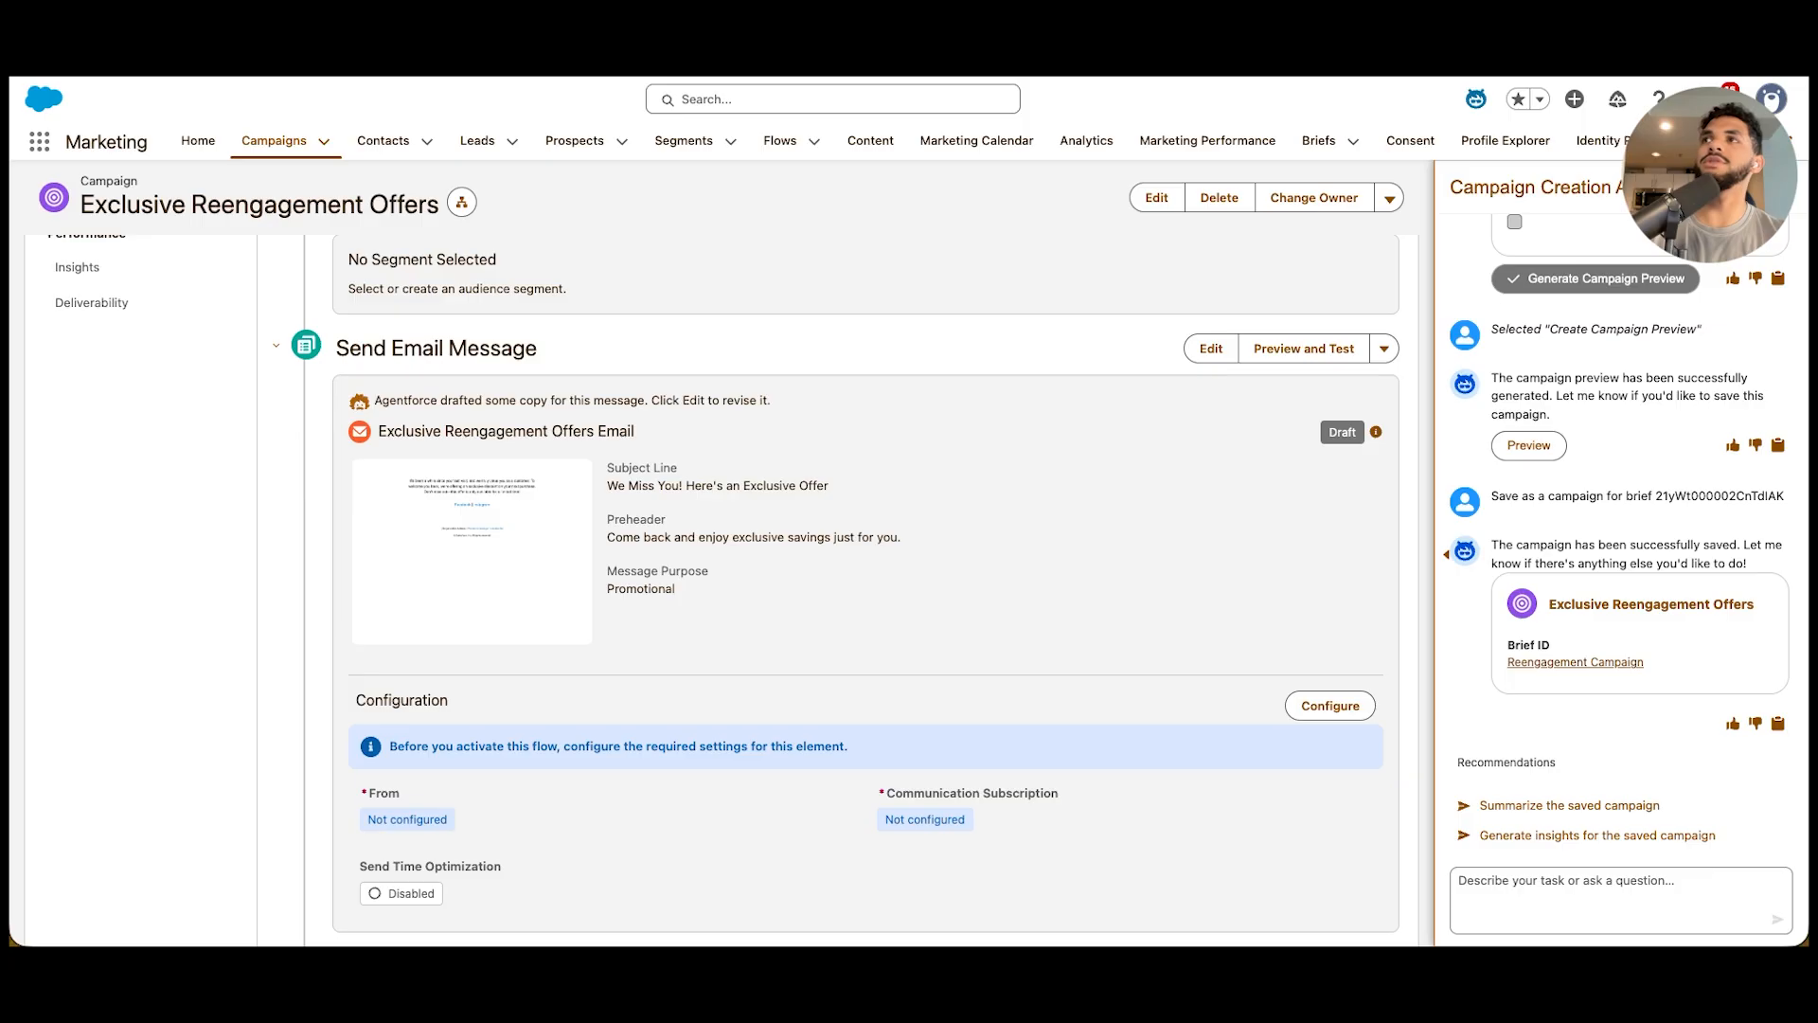
scroll(866, 587, down, 1)
scroll(865, 587, up, 1)
scroll(865, 587, down, 4)
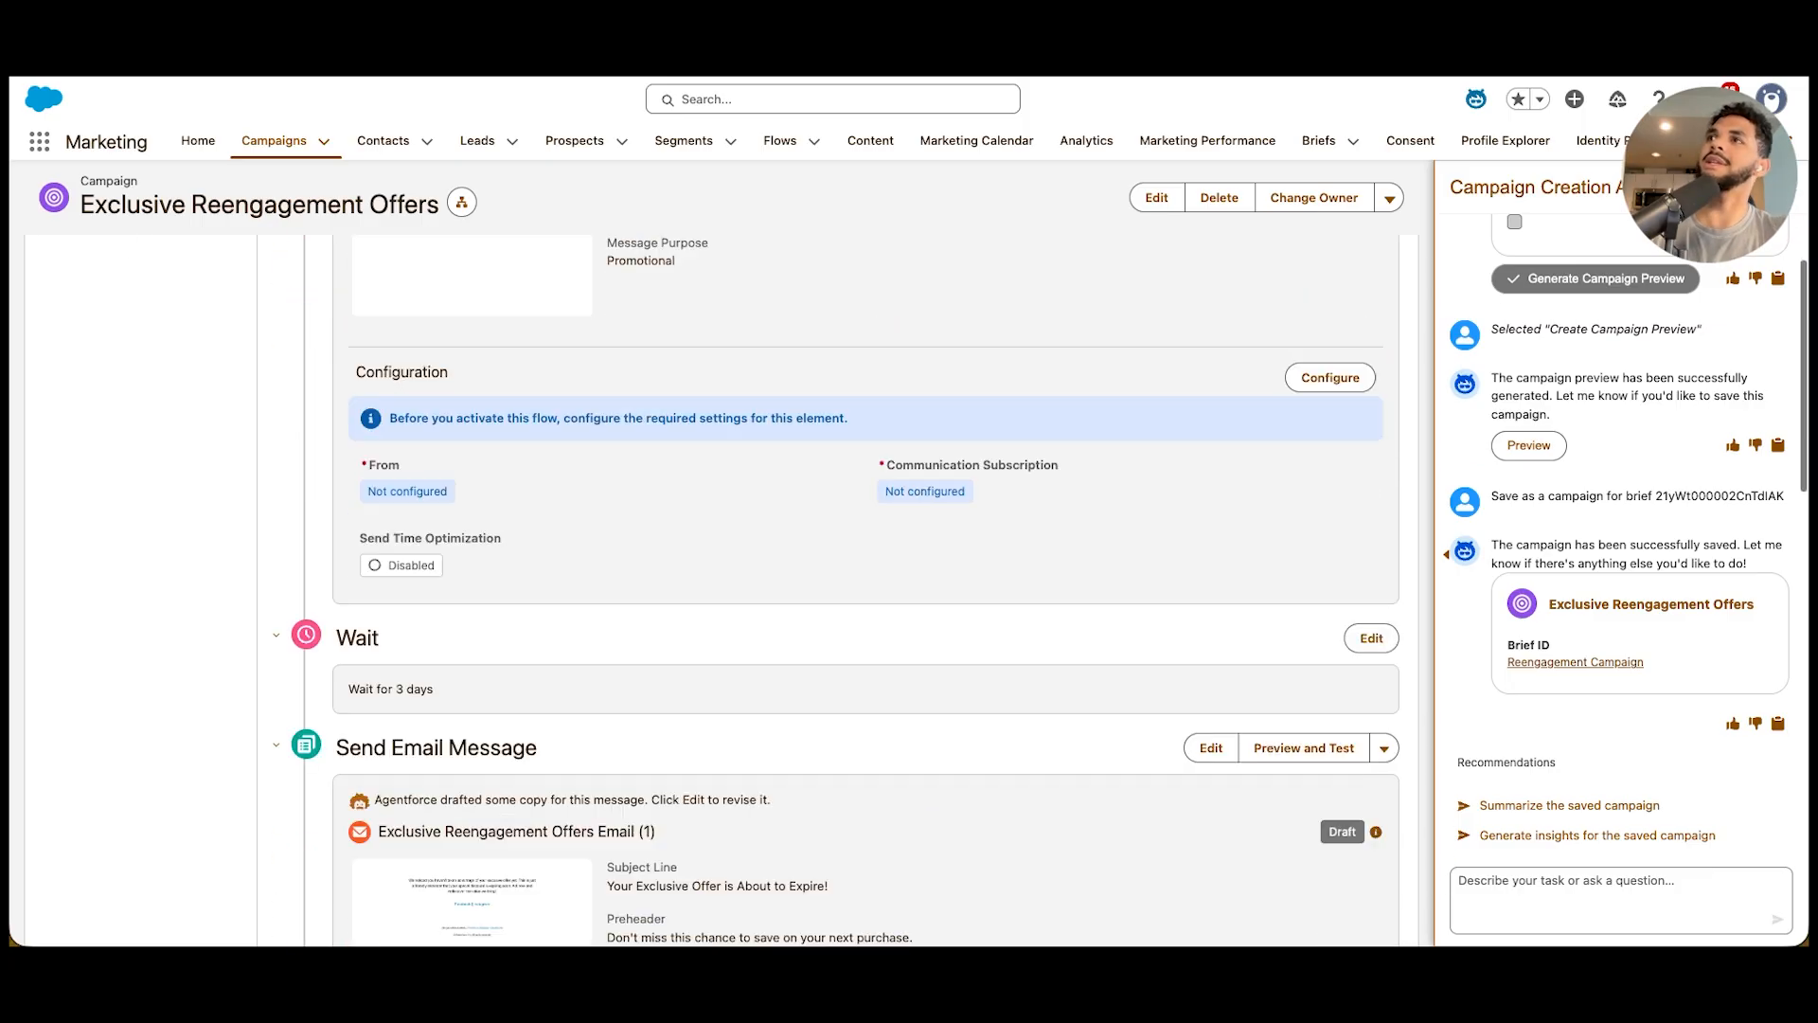
scroll(865, 587, down, 8)
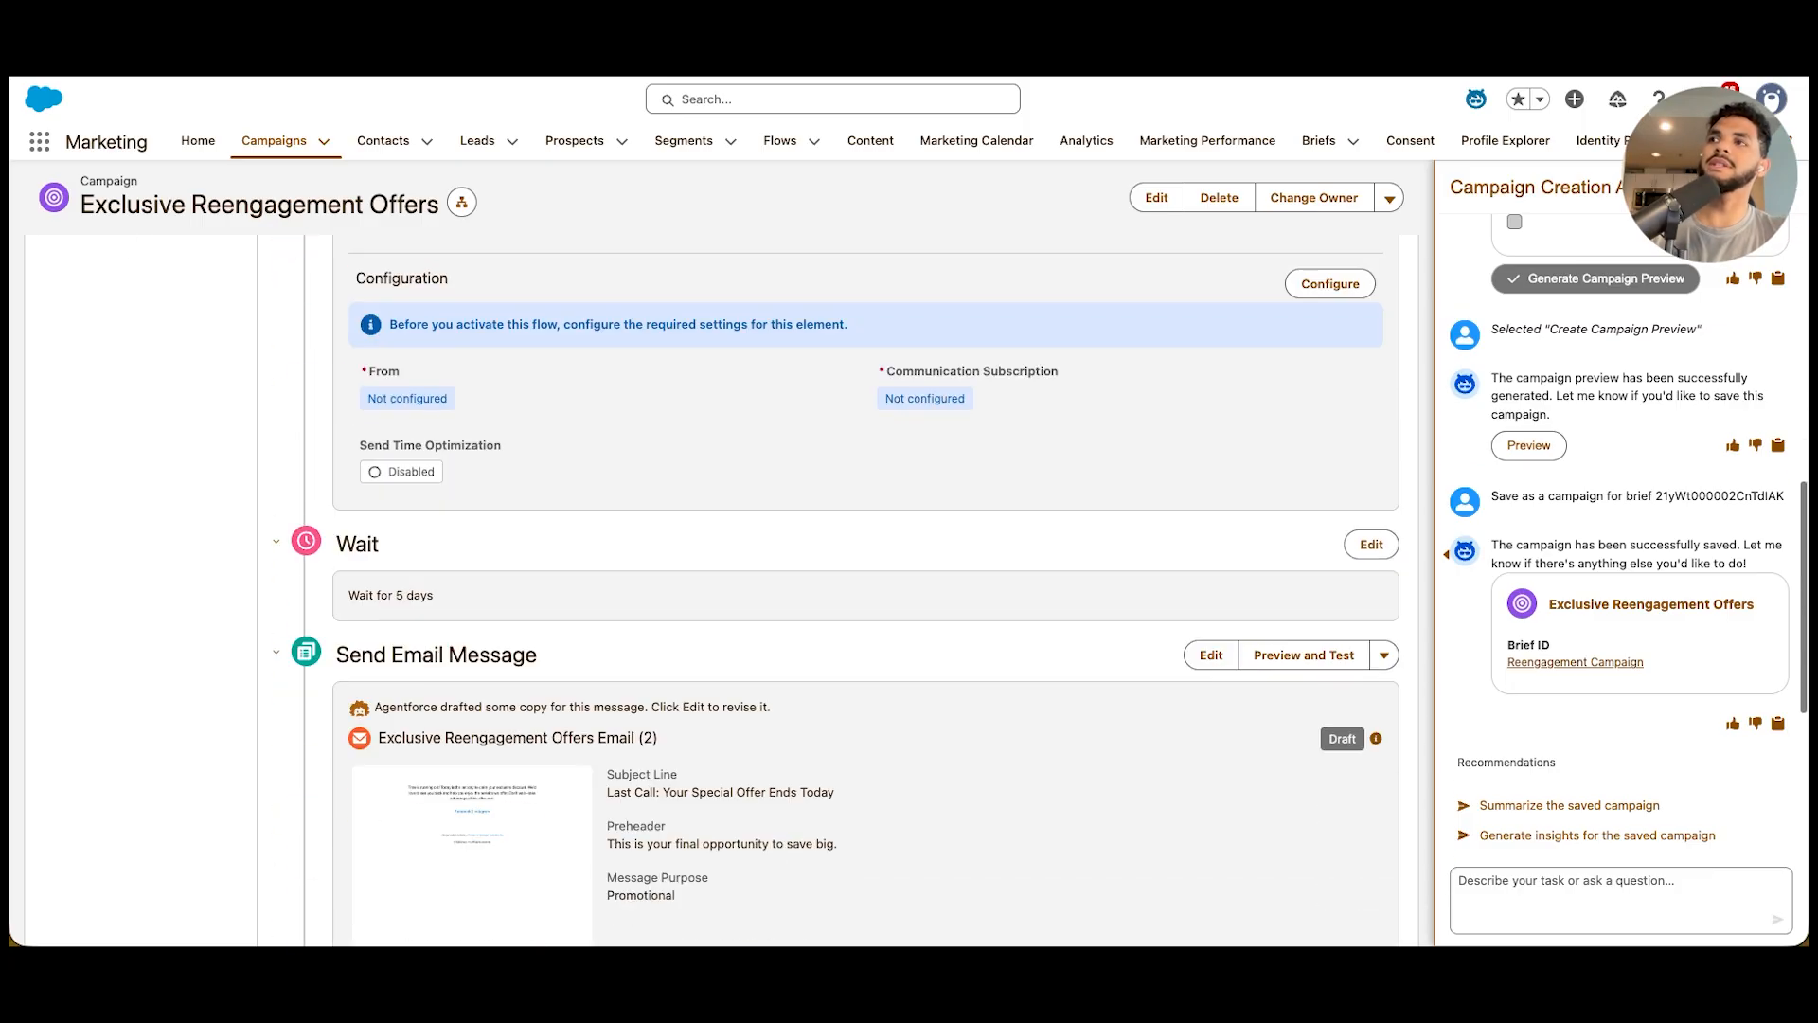
scroll(865, 587, down, 10)
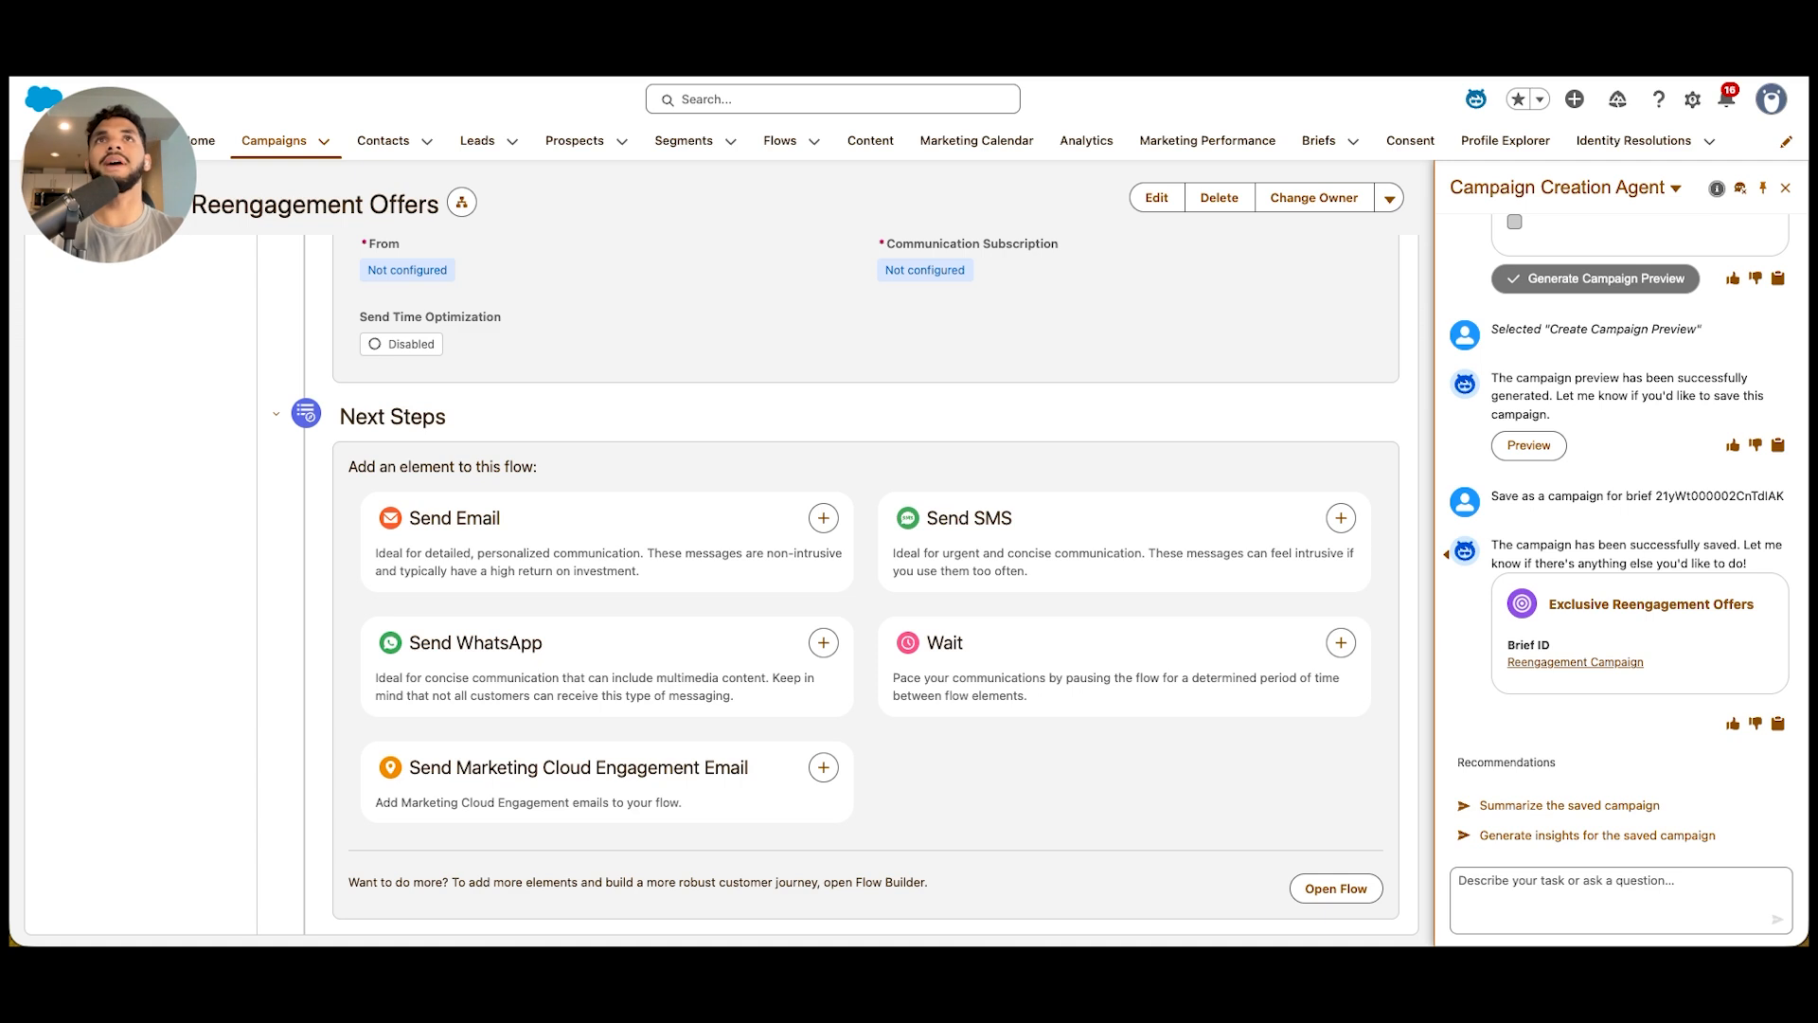
Close the agent panel and begin creating a segment for the flow's start trigger in Segment Builder
click(1784, 189)
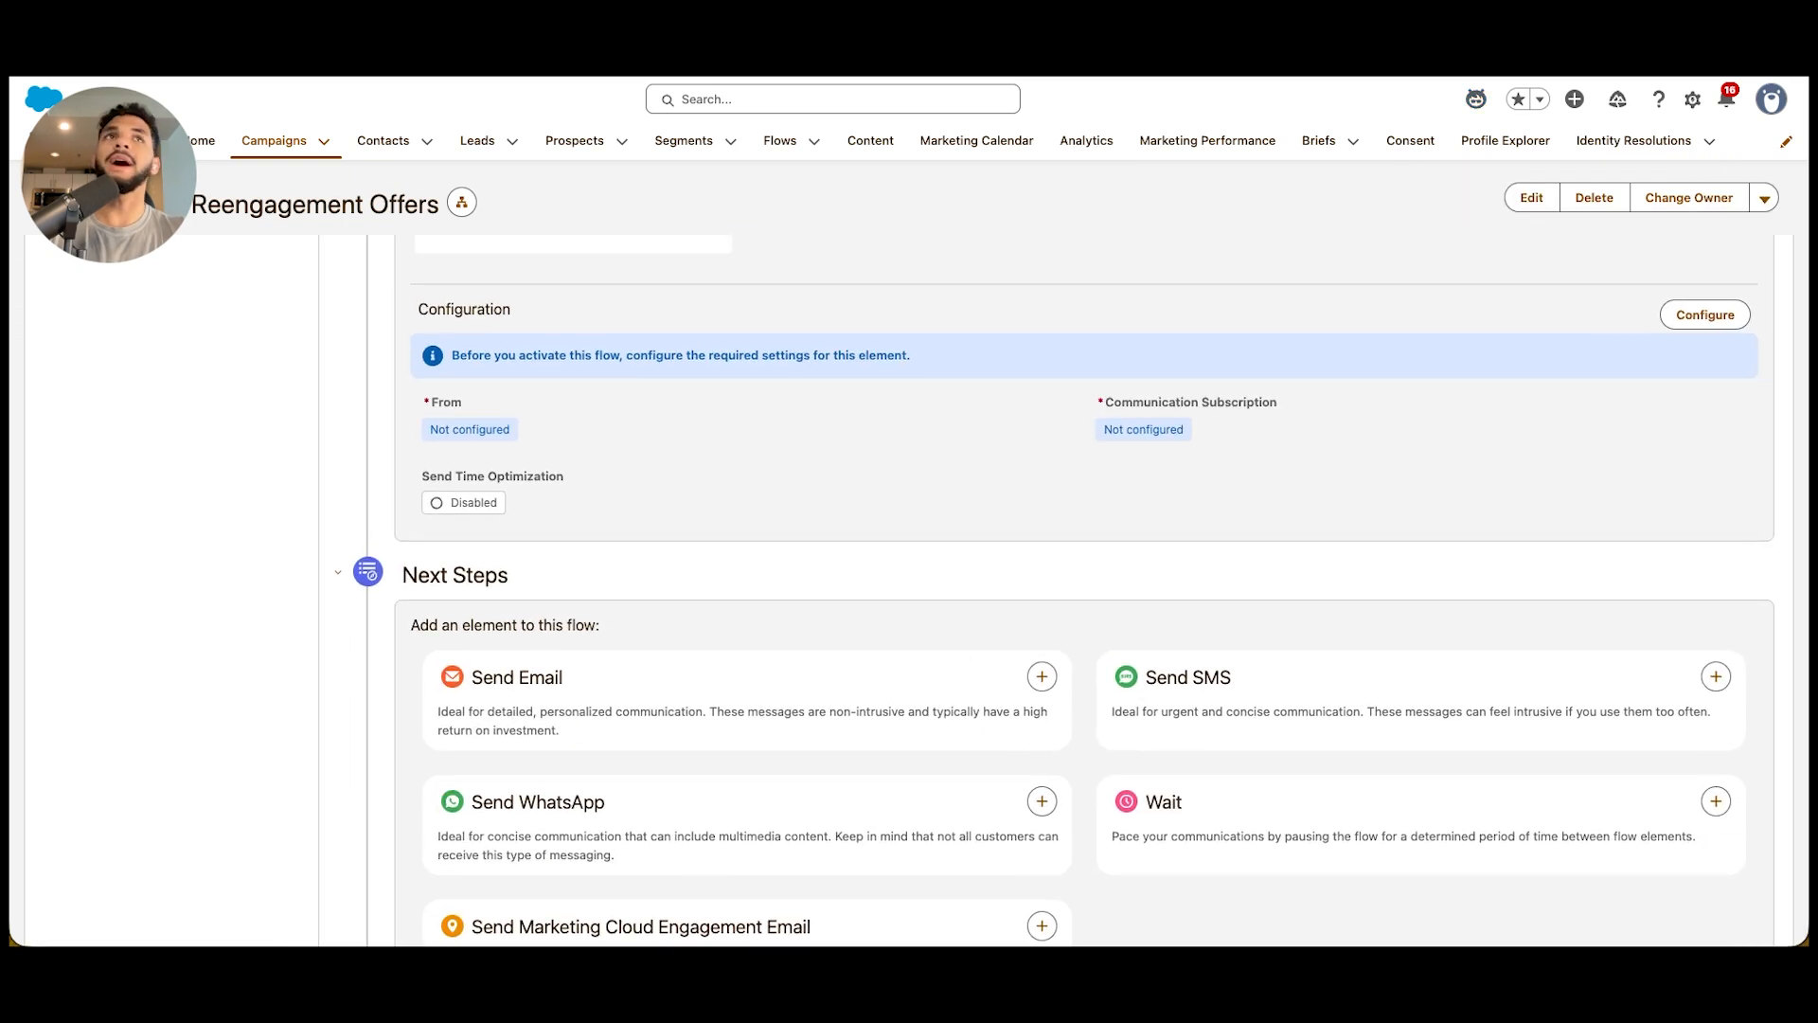
scroll(1083, 588, up, 7)
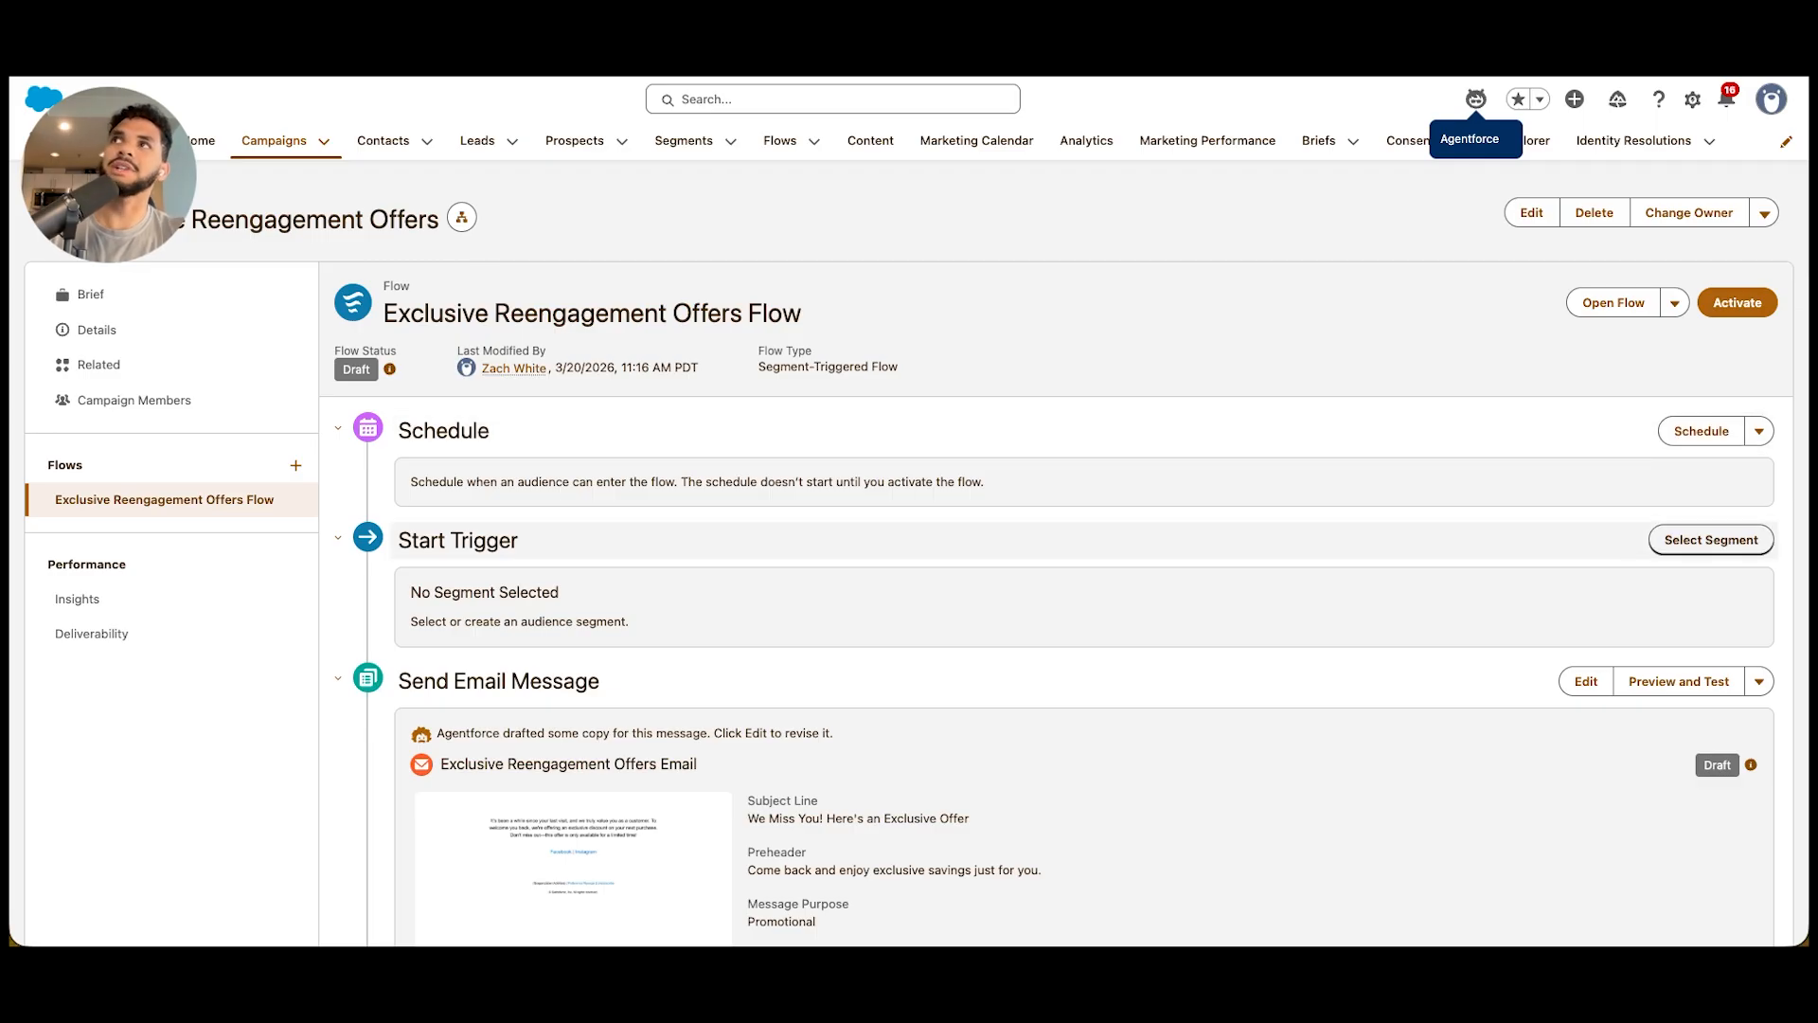
click(1711, 540)
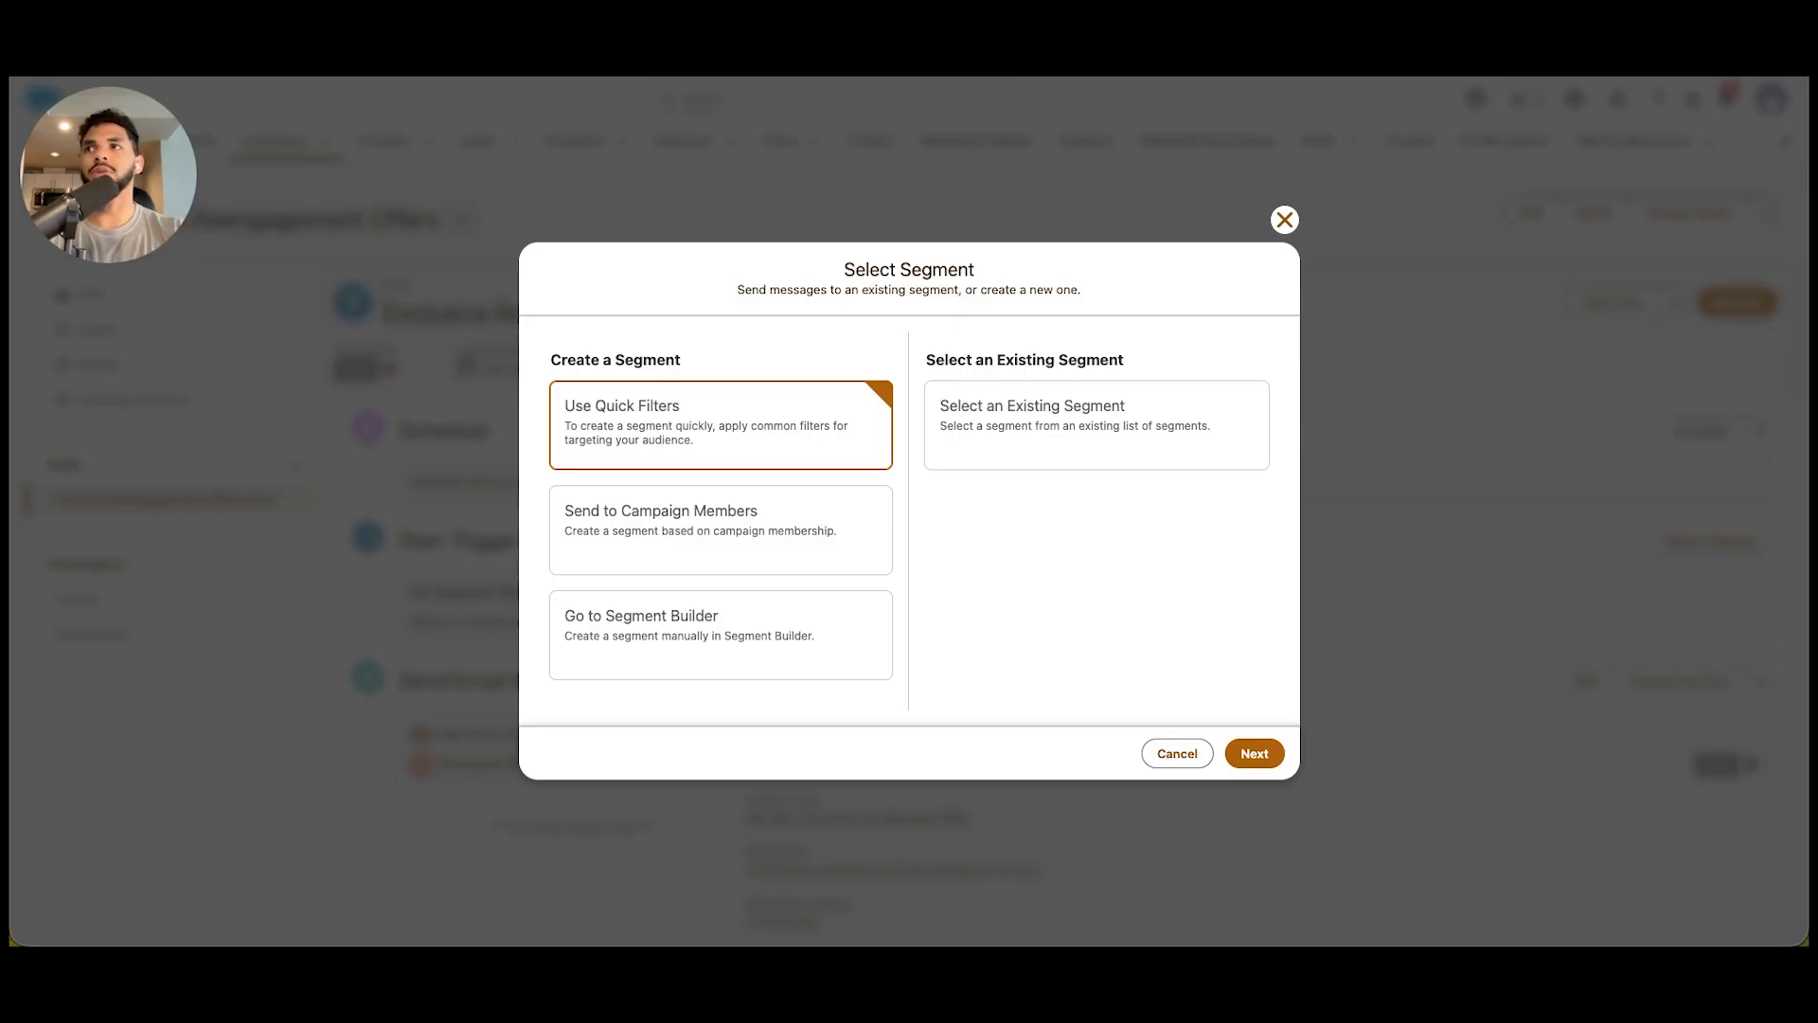
click(720, 635)
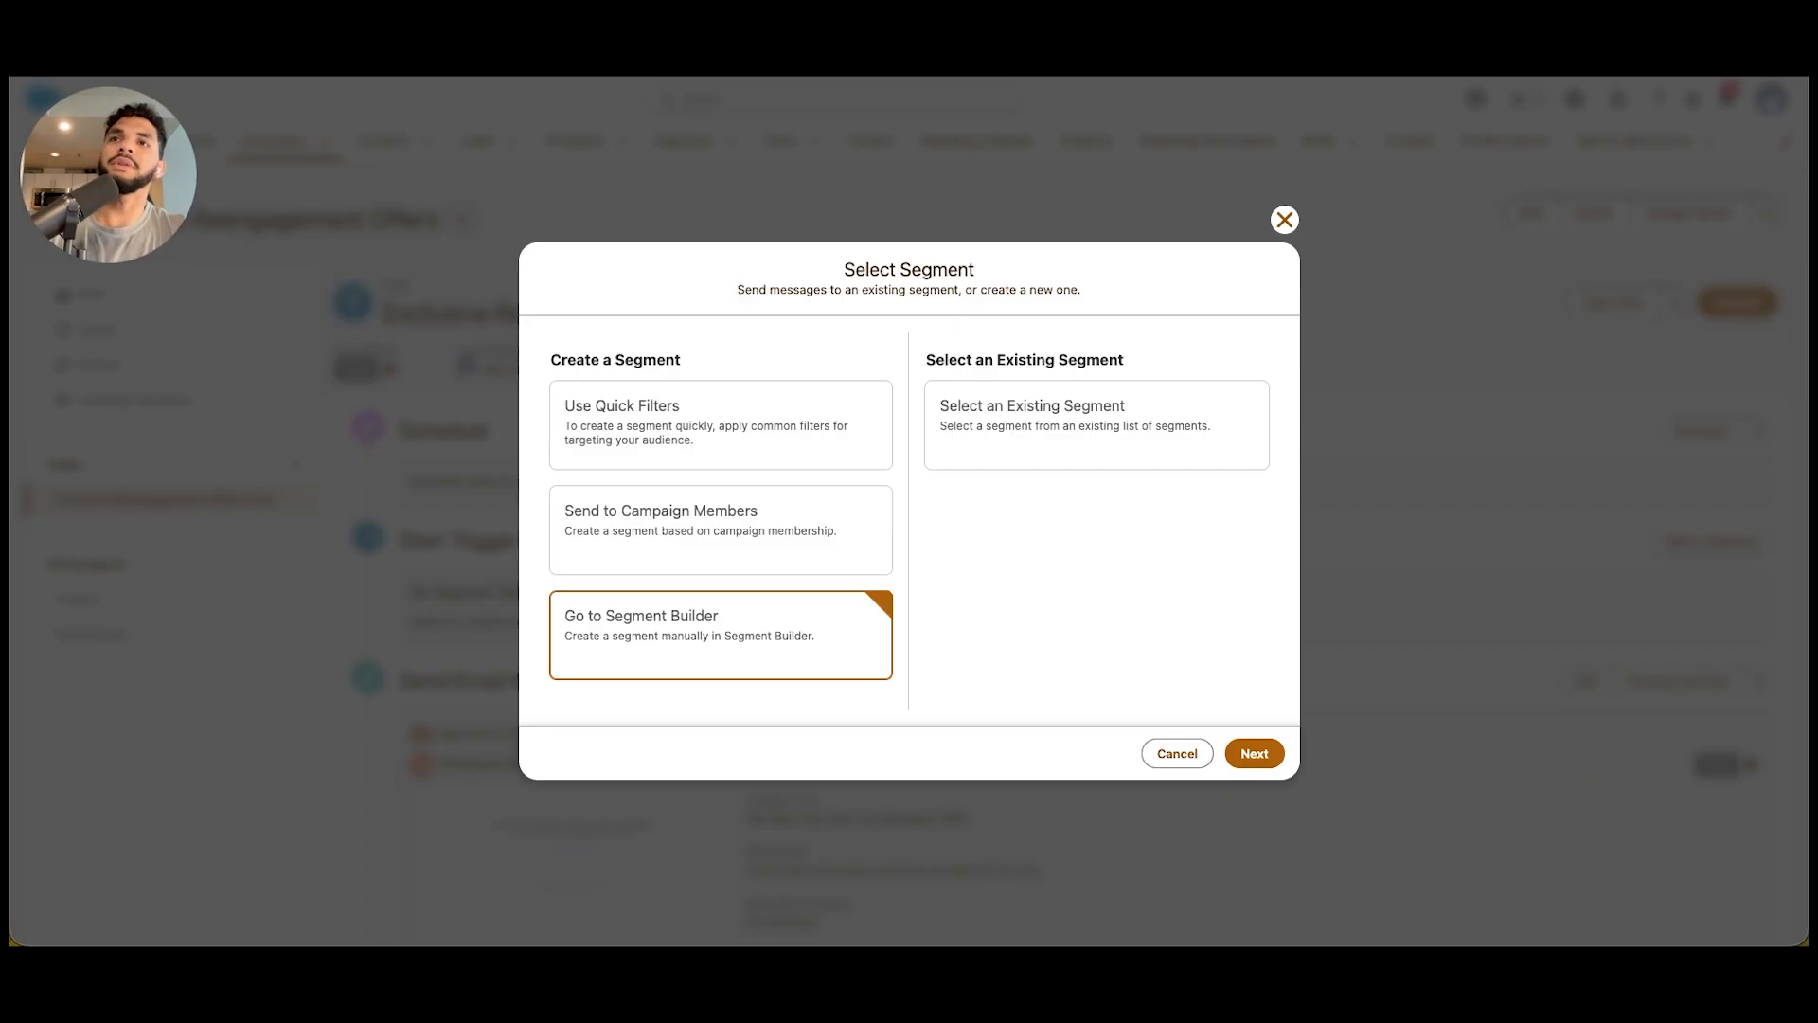
click(1254, 754)
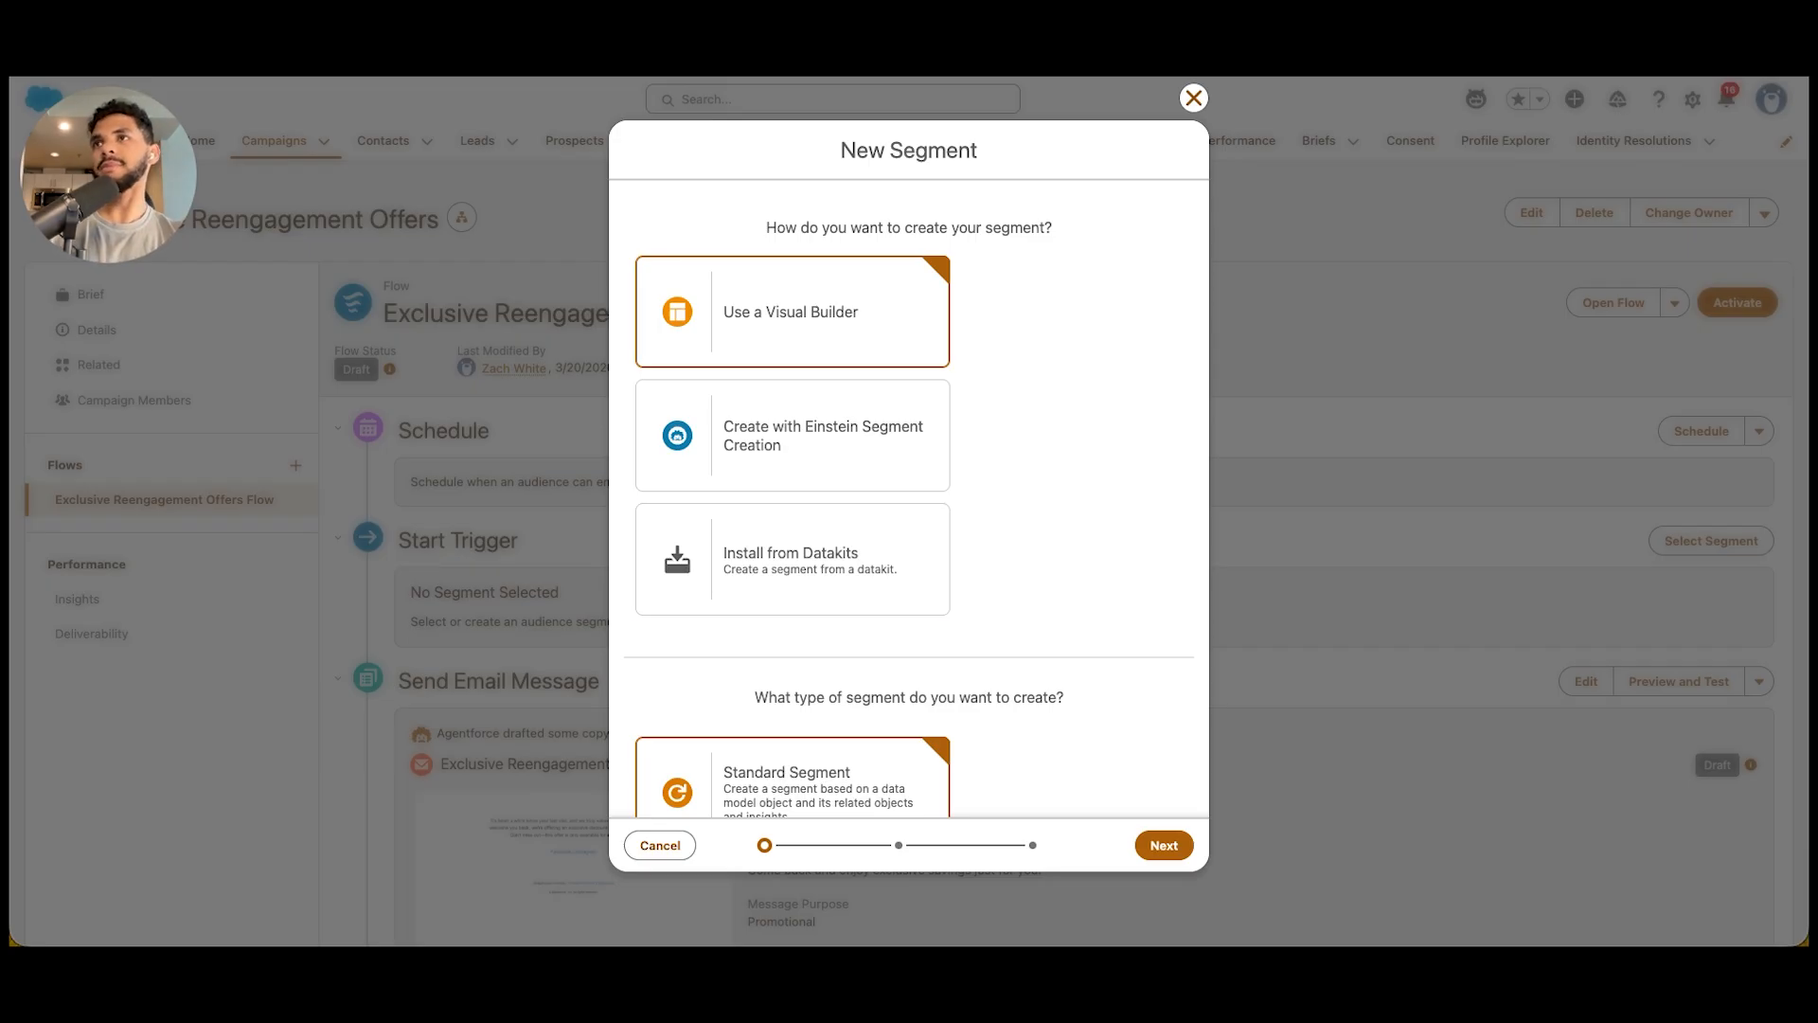
Choose Einstein Segment Creation for the new segment and set it to segment on Individual in the default data space
scroll(909, 498, down, 3)
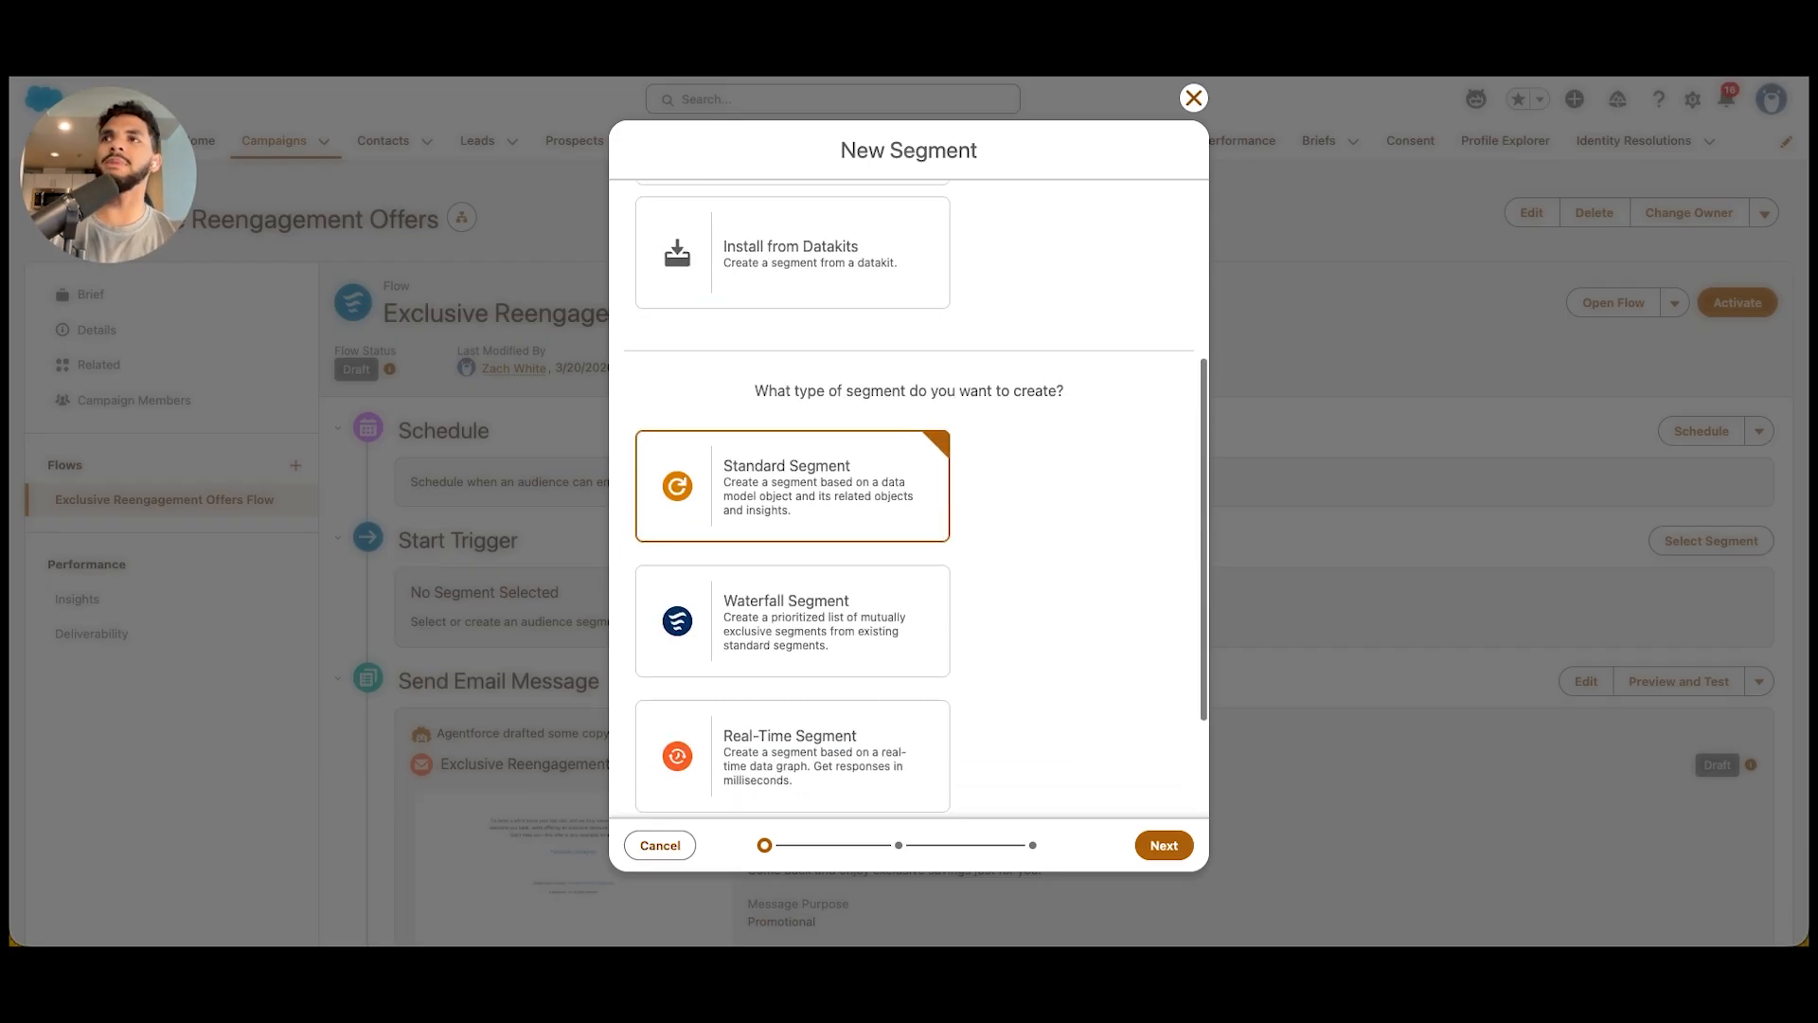
scroll(909, 497, up, 3)
scroll(909, 497, down, 5)
scroll(792, 464, down, 1)
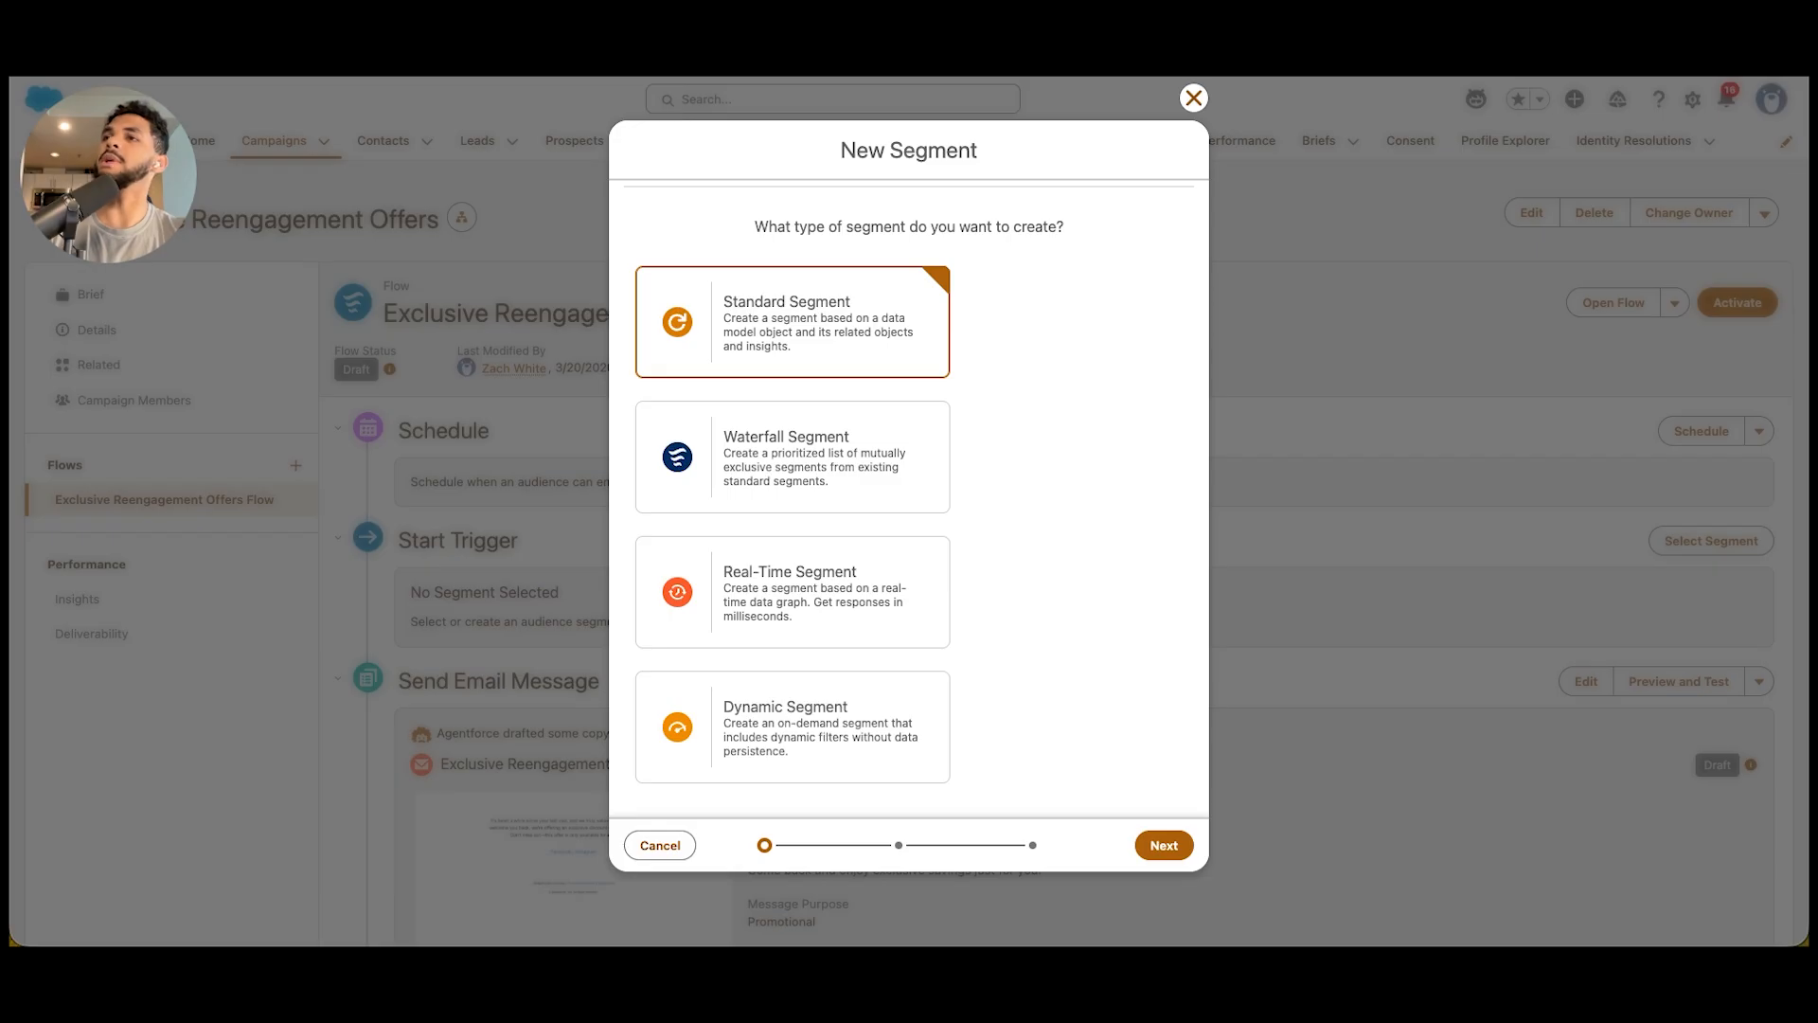
scroll(909, 492, up, 5)
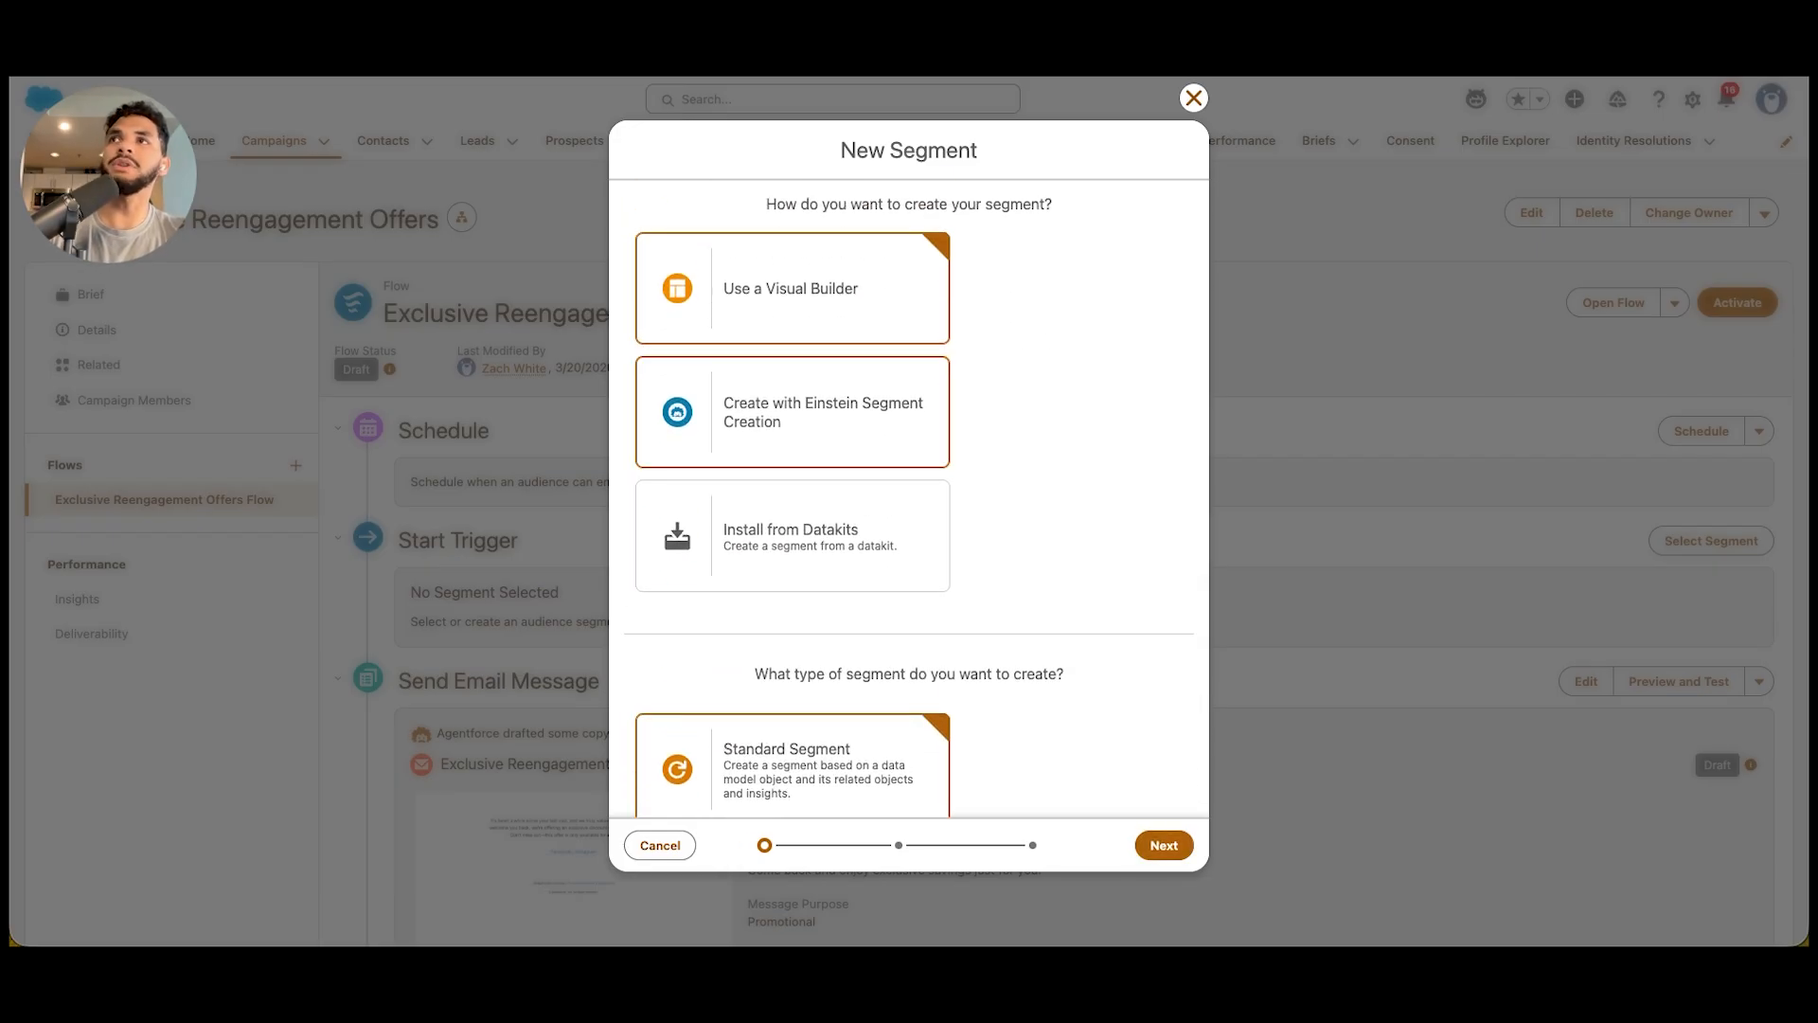
click(792, 412)
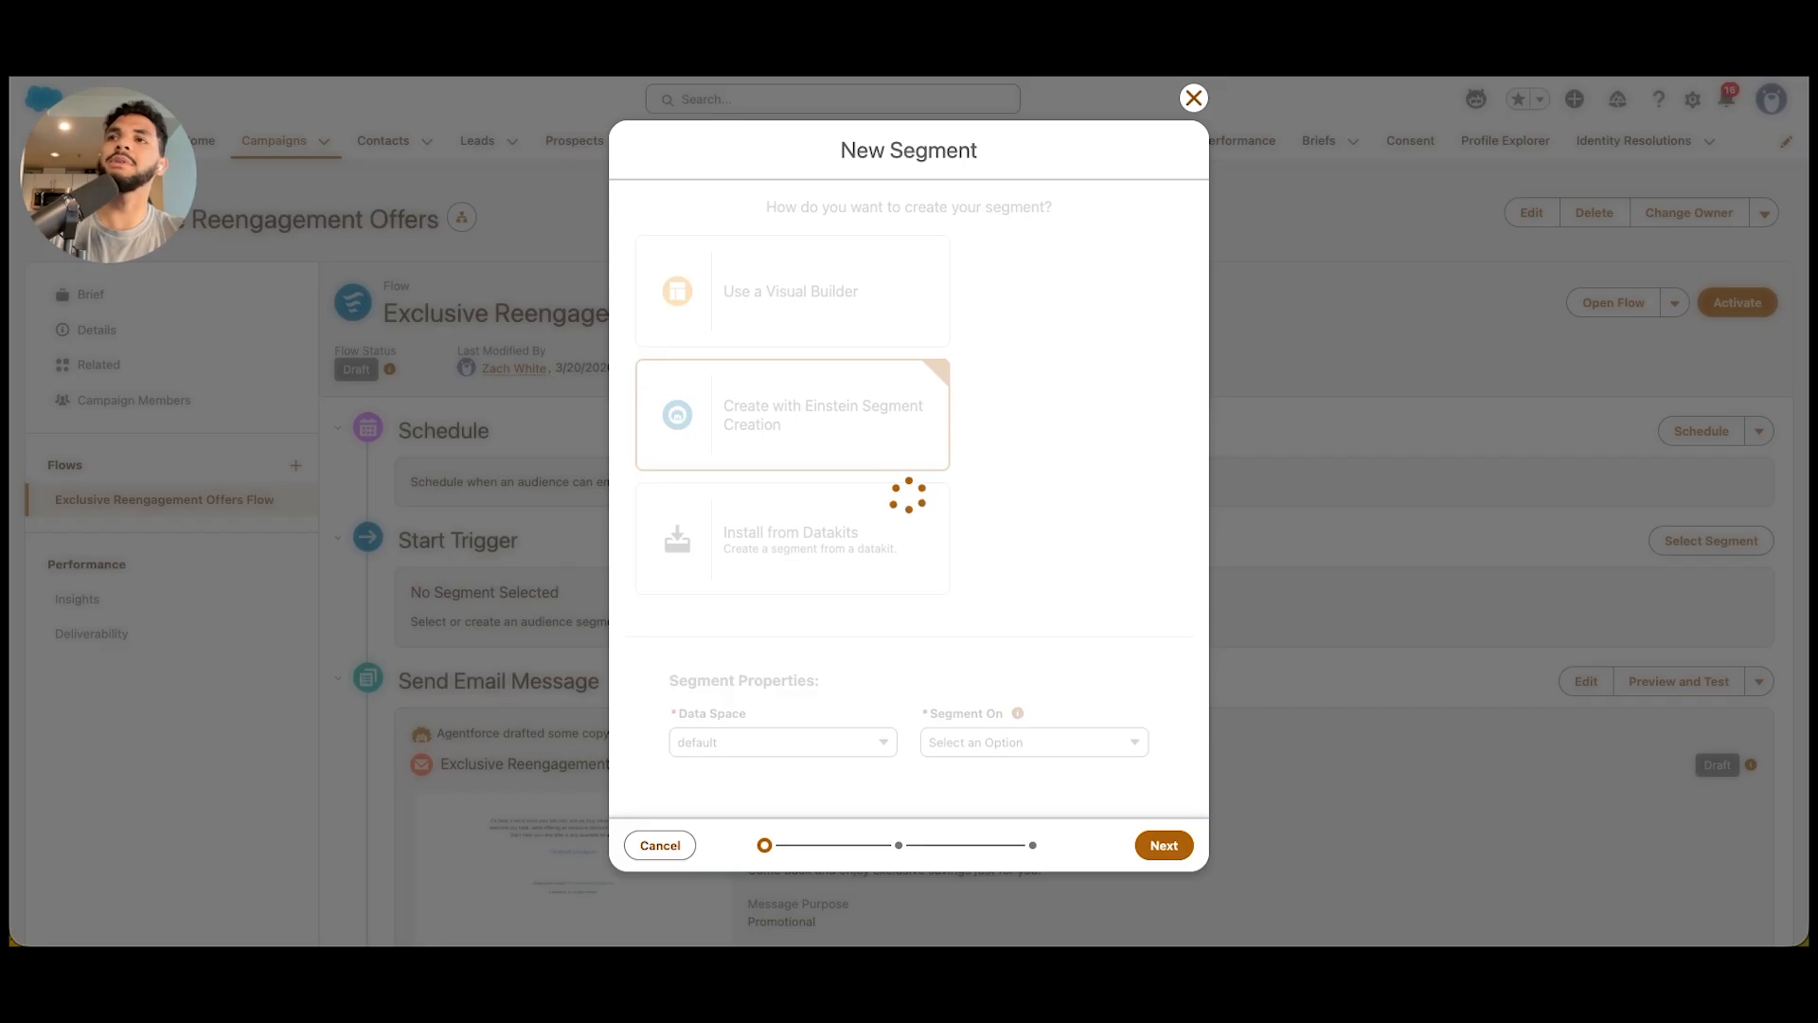
click(1034, 742)
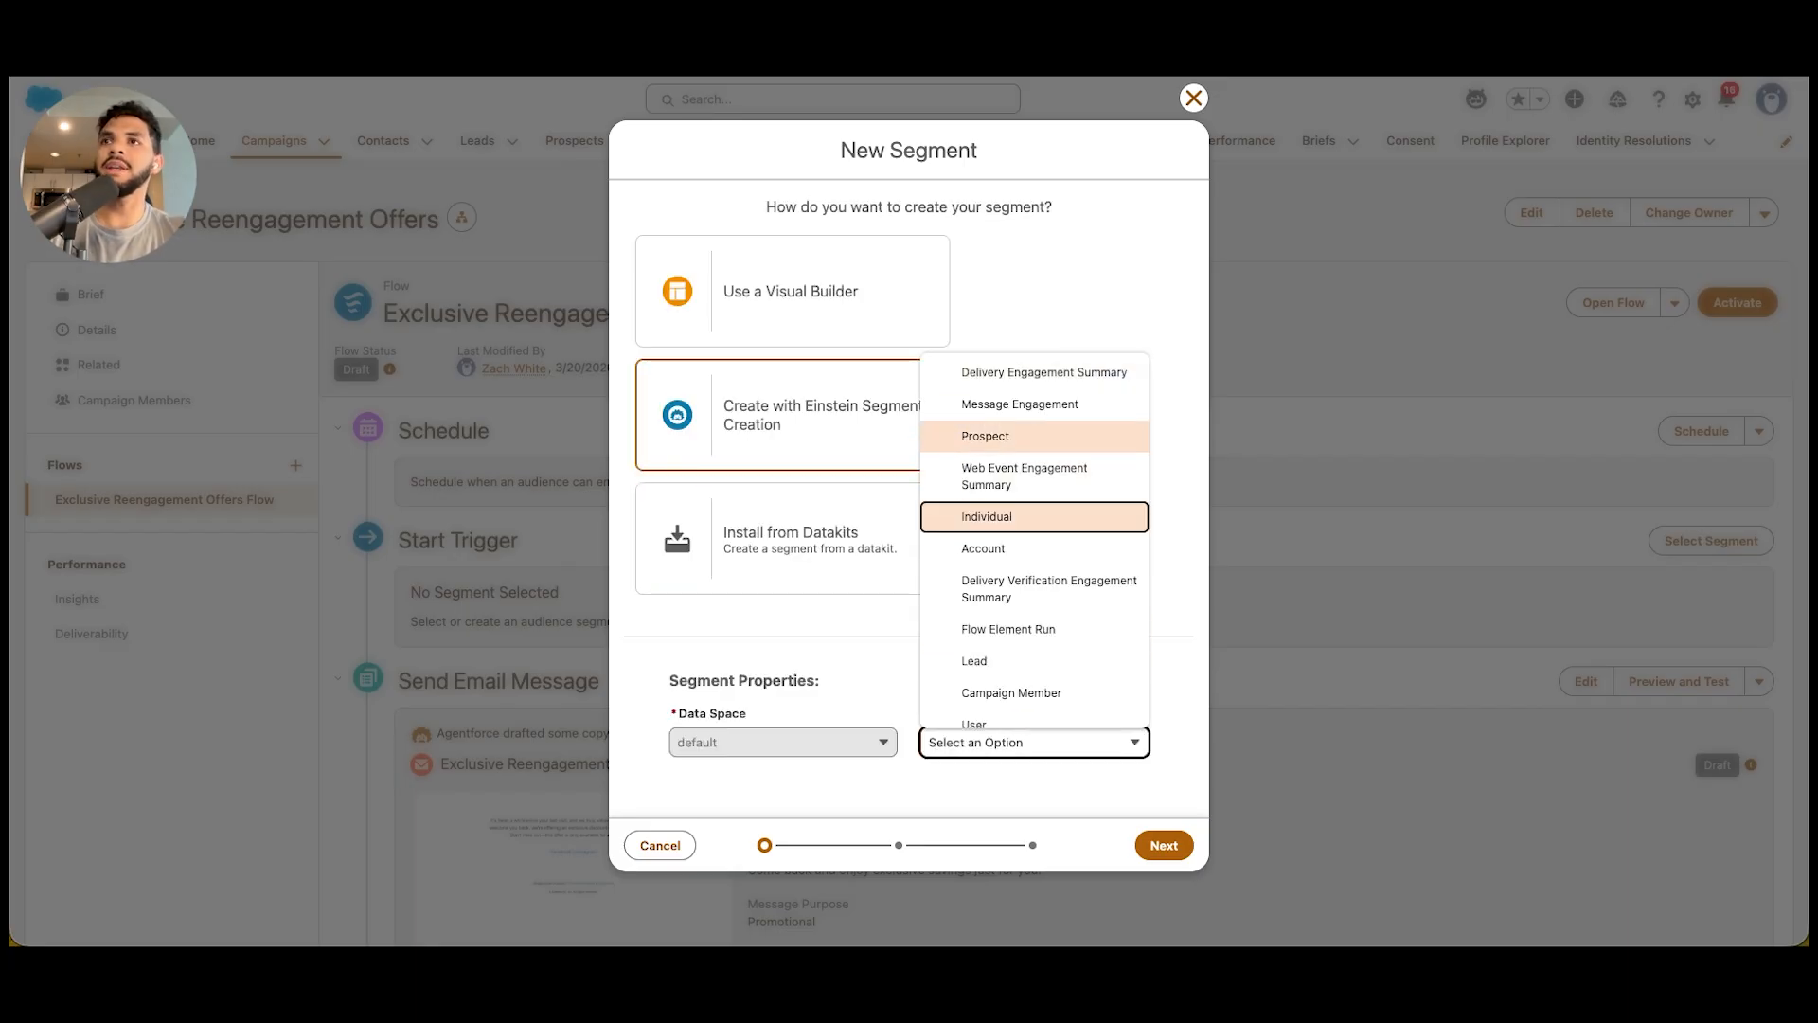
click(987, 516)
click(1163, 844)
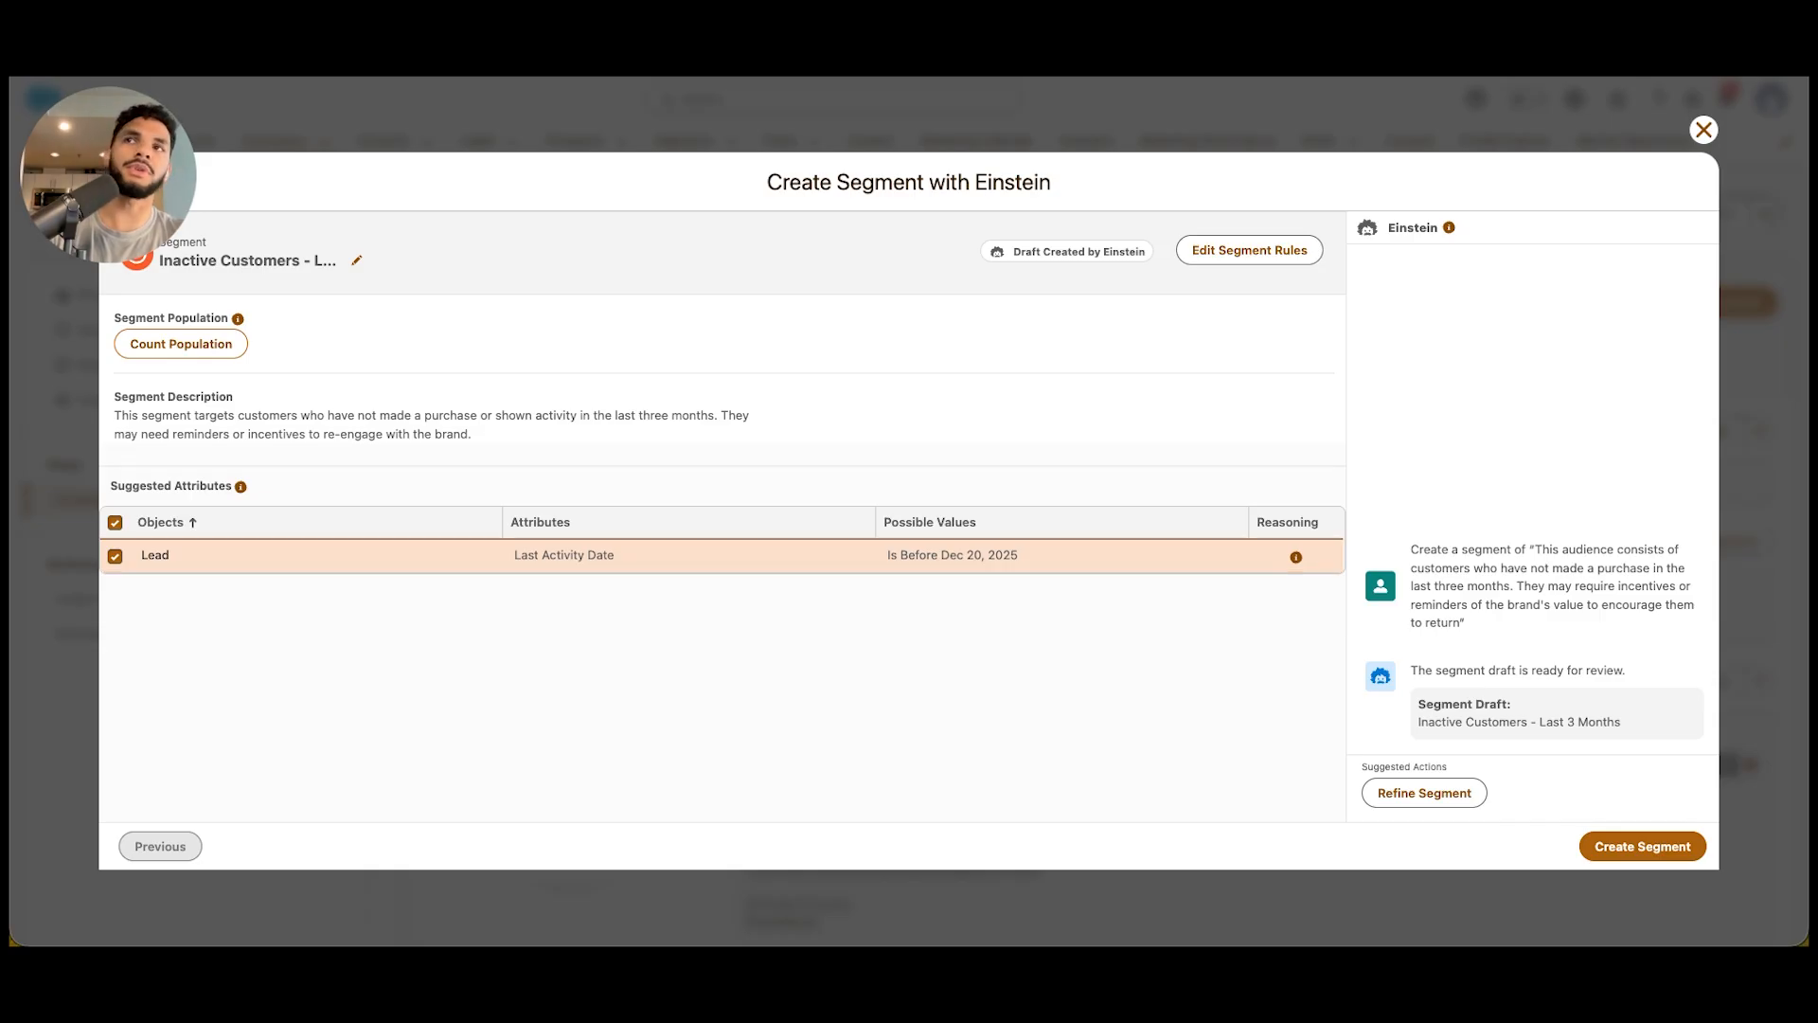
Refine the Einstein segment draft by asking for a segment of customers who live in Washington and have the specified first name
click(1424, 792)
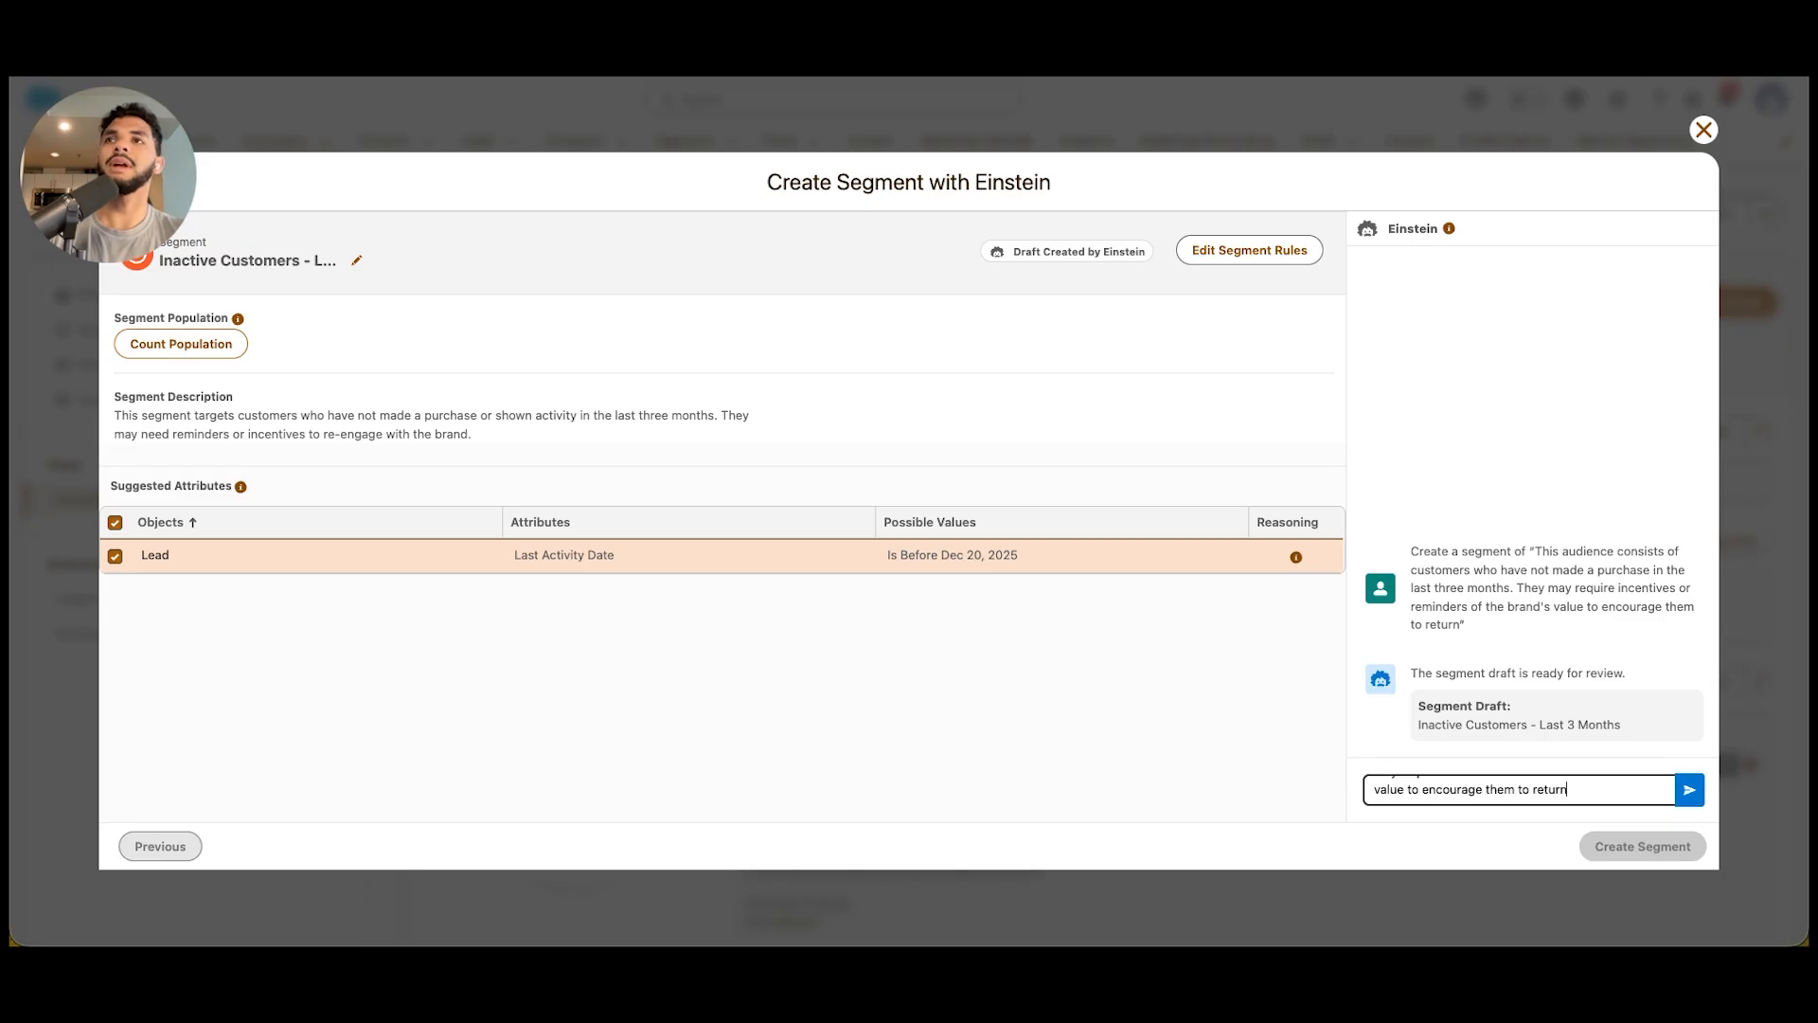
key(super+v)
scroll(1519, 785, up, 1)
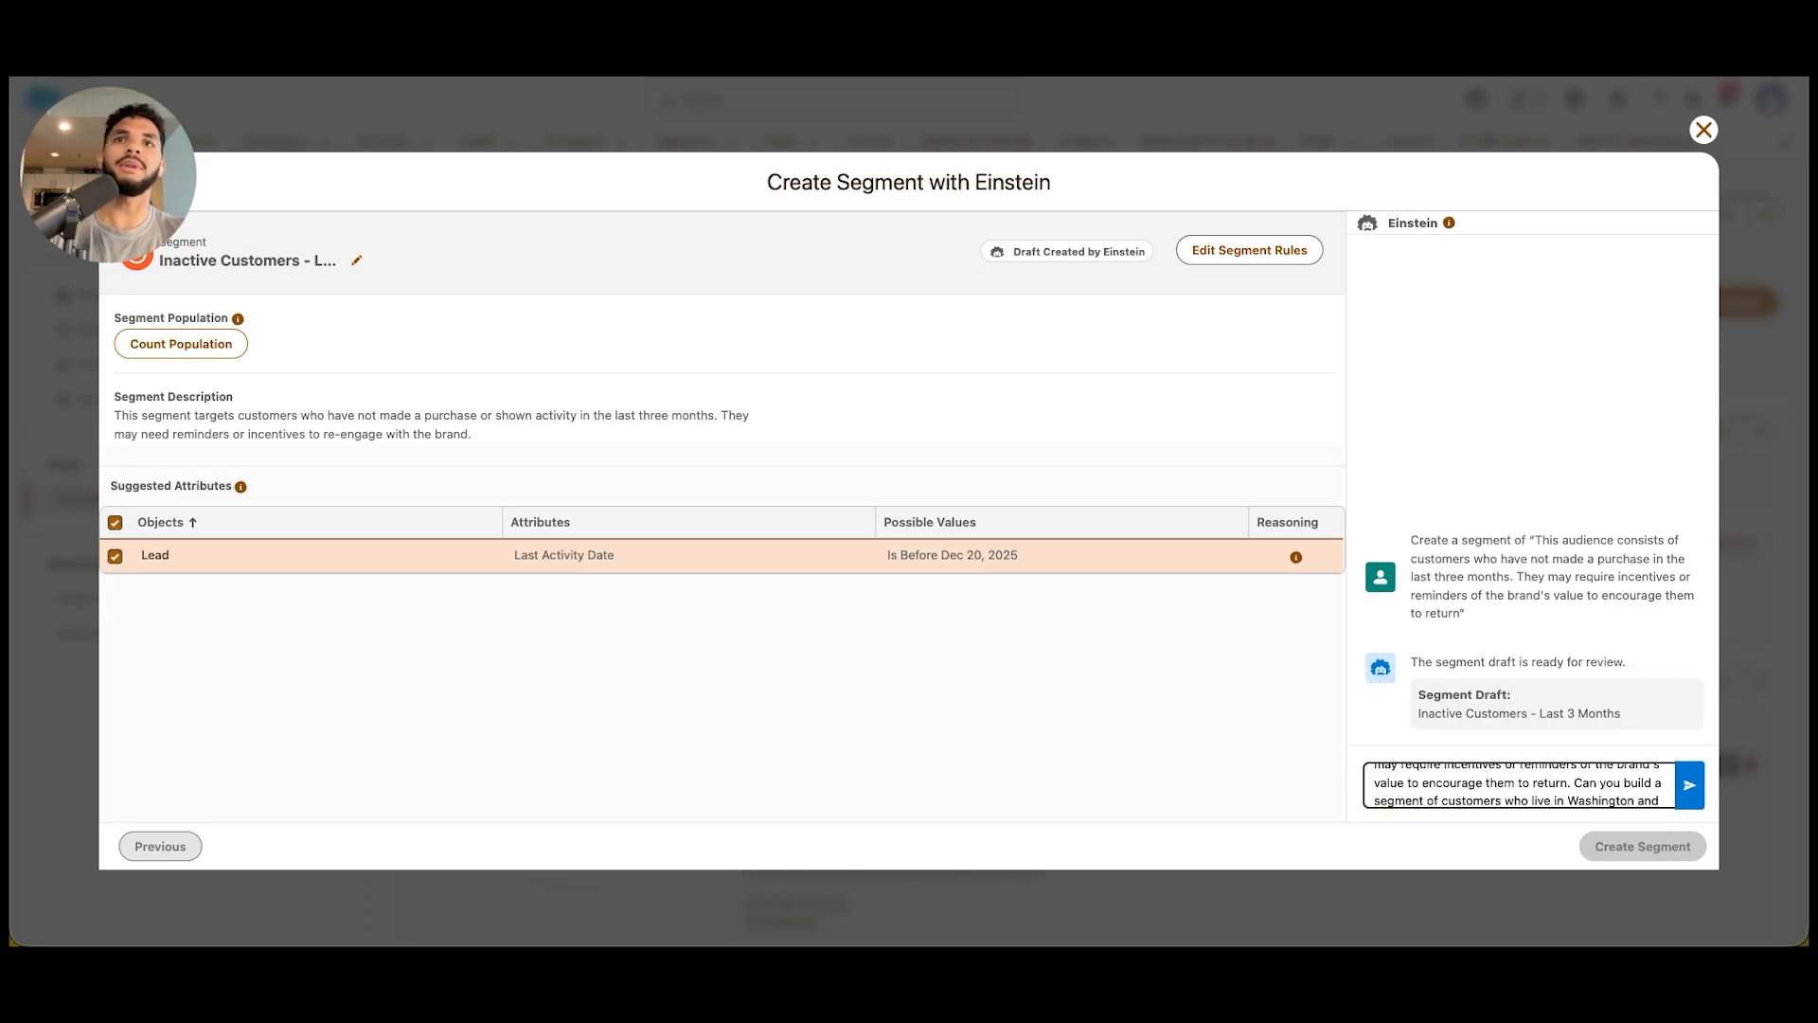
key(super+shift+Up)
key(BackSpace)
scroll(1518, 785, down, 1)
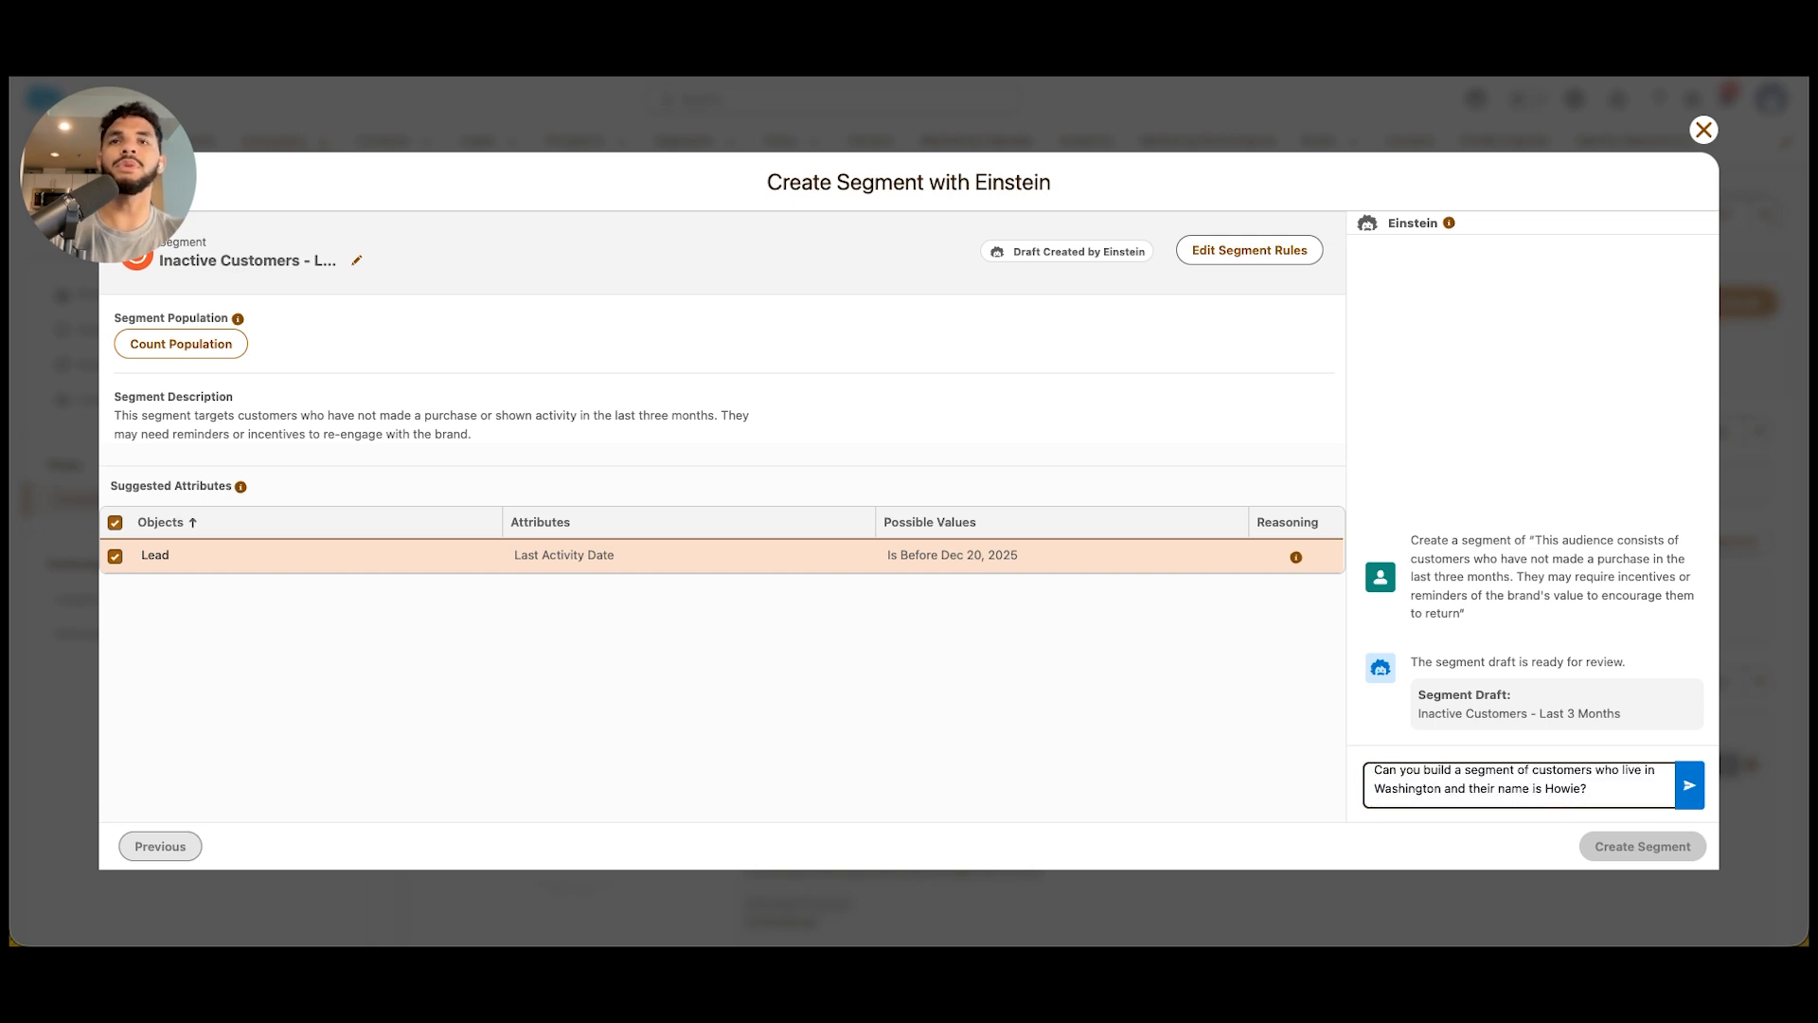
key(Return)
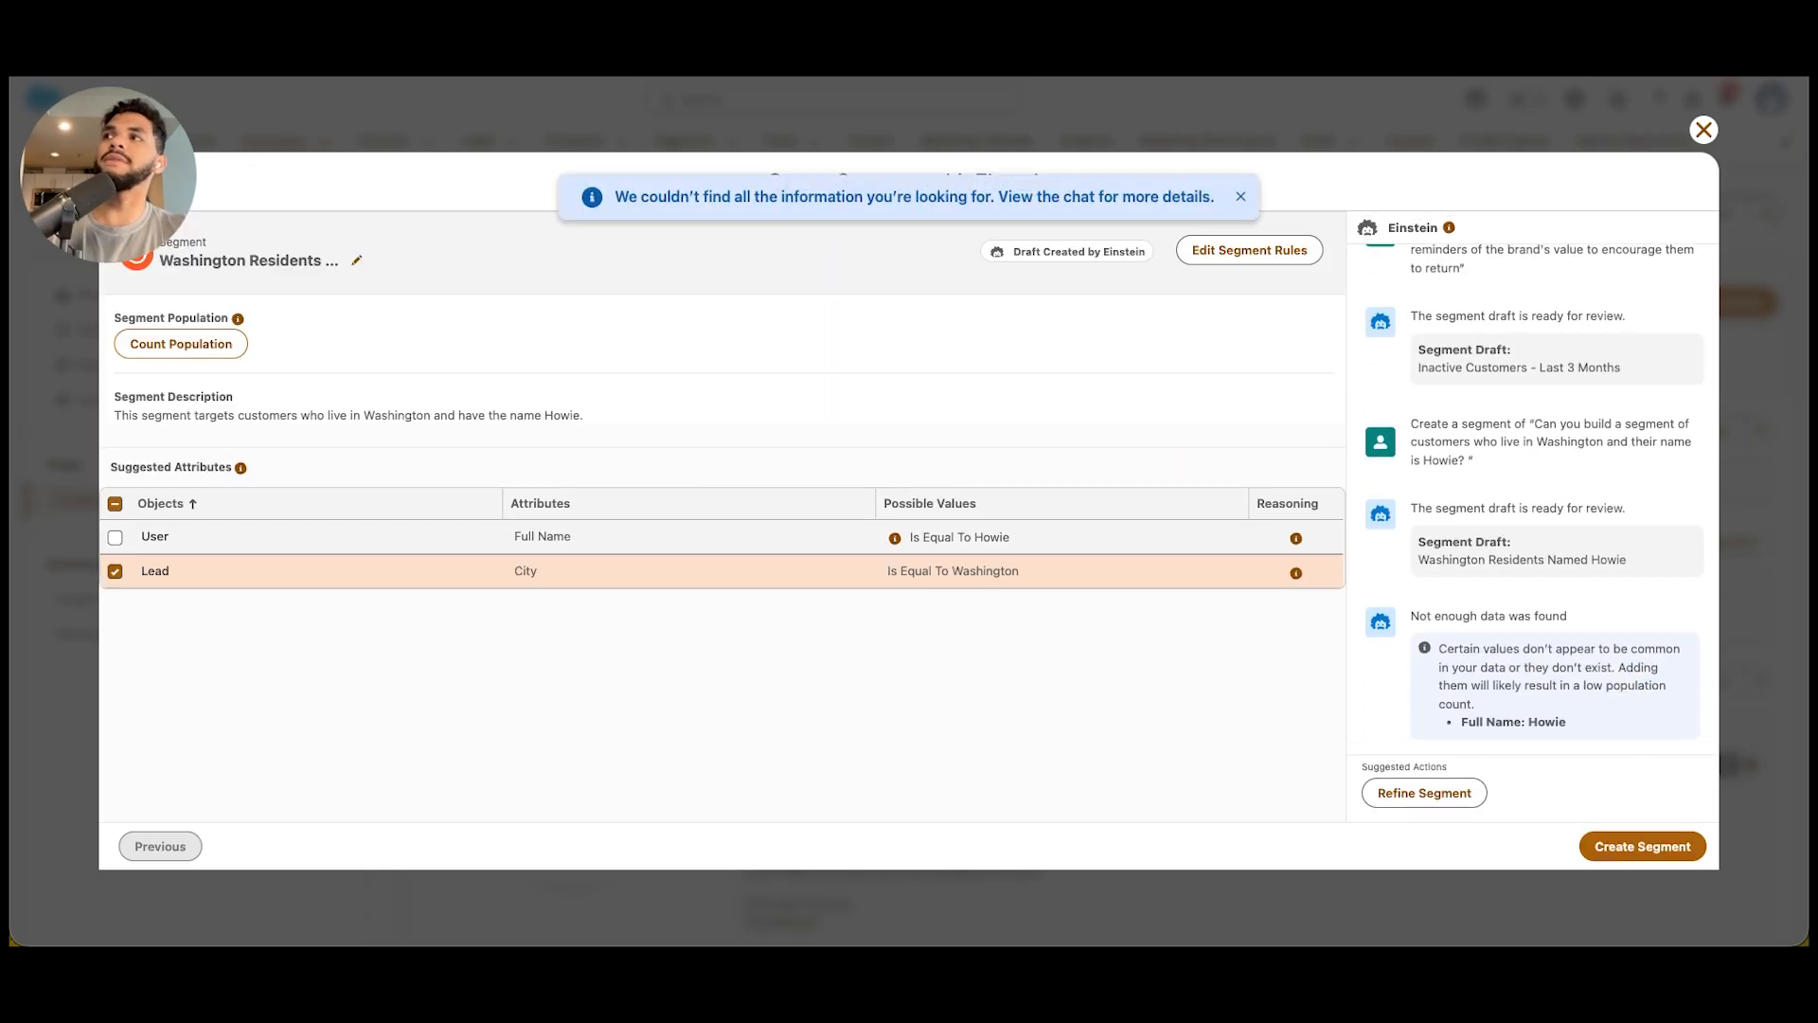
Include the suggested User Full Name attribute in the draft and open the segment rules to compare direct and related attributes
click(115, 537)
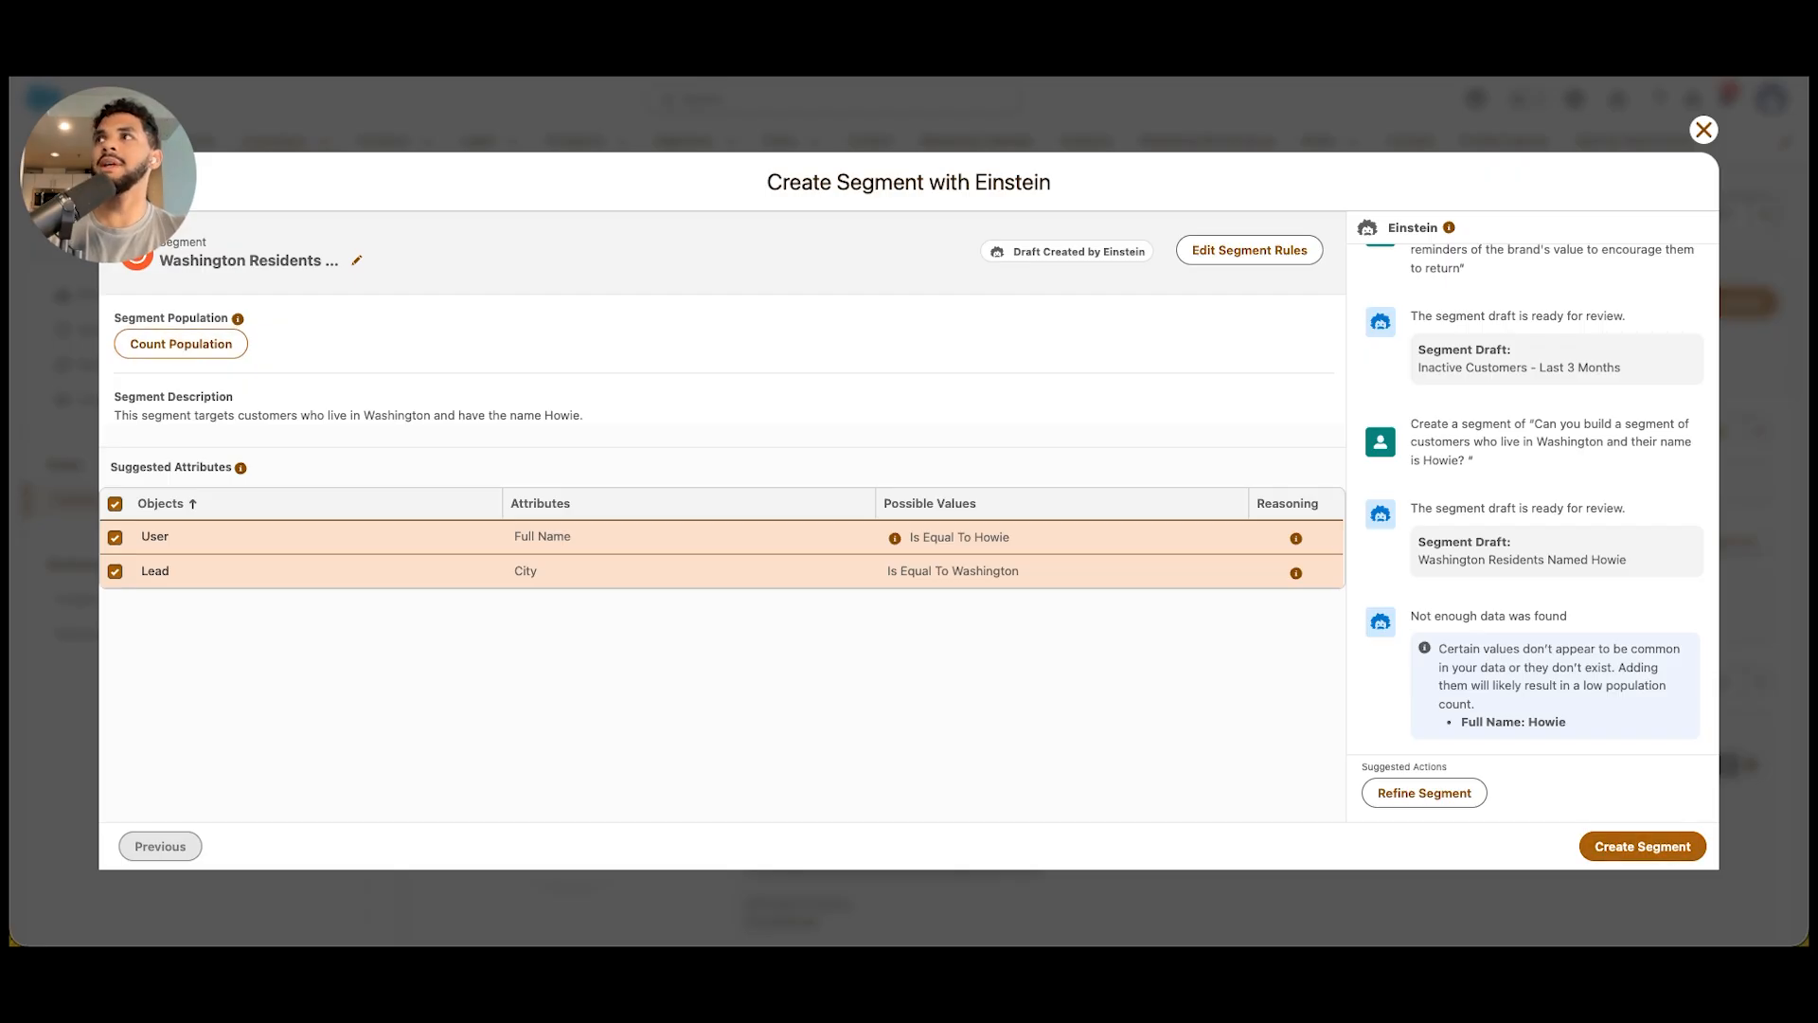
click(1249, 250)
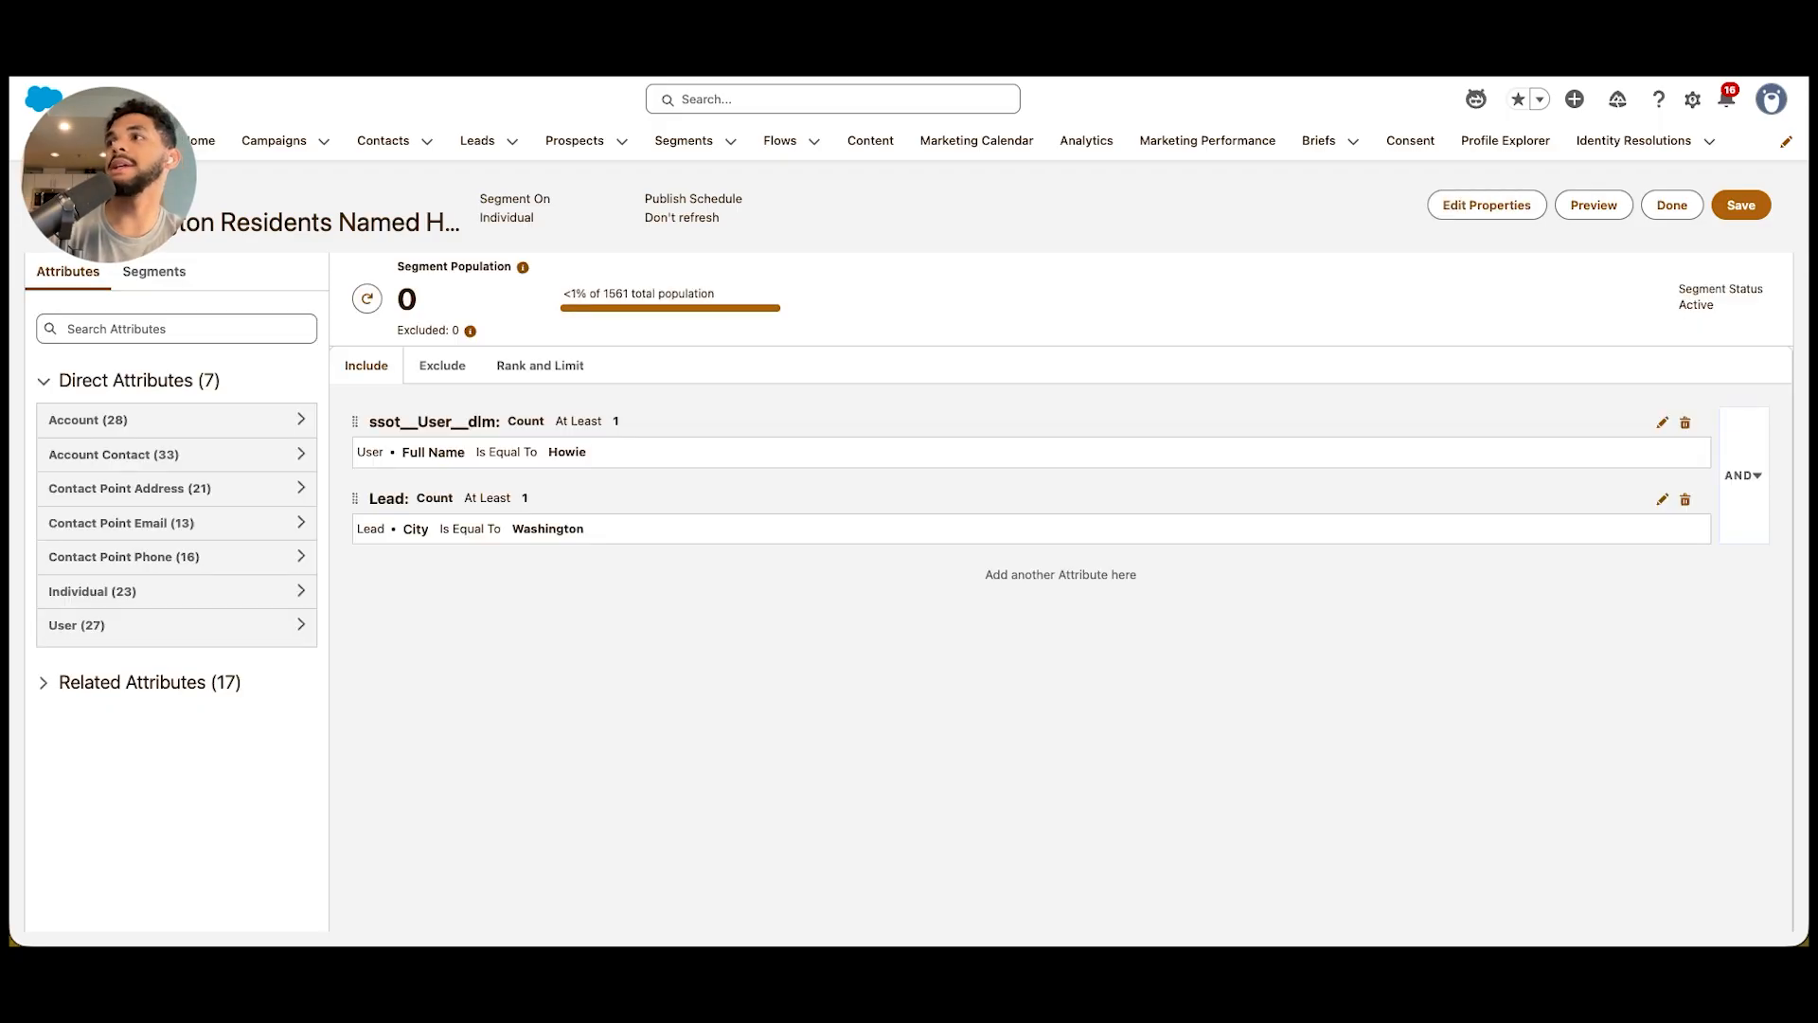
click(74, 681)
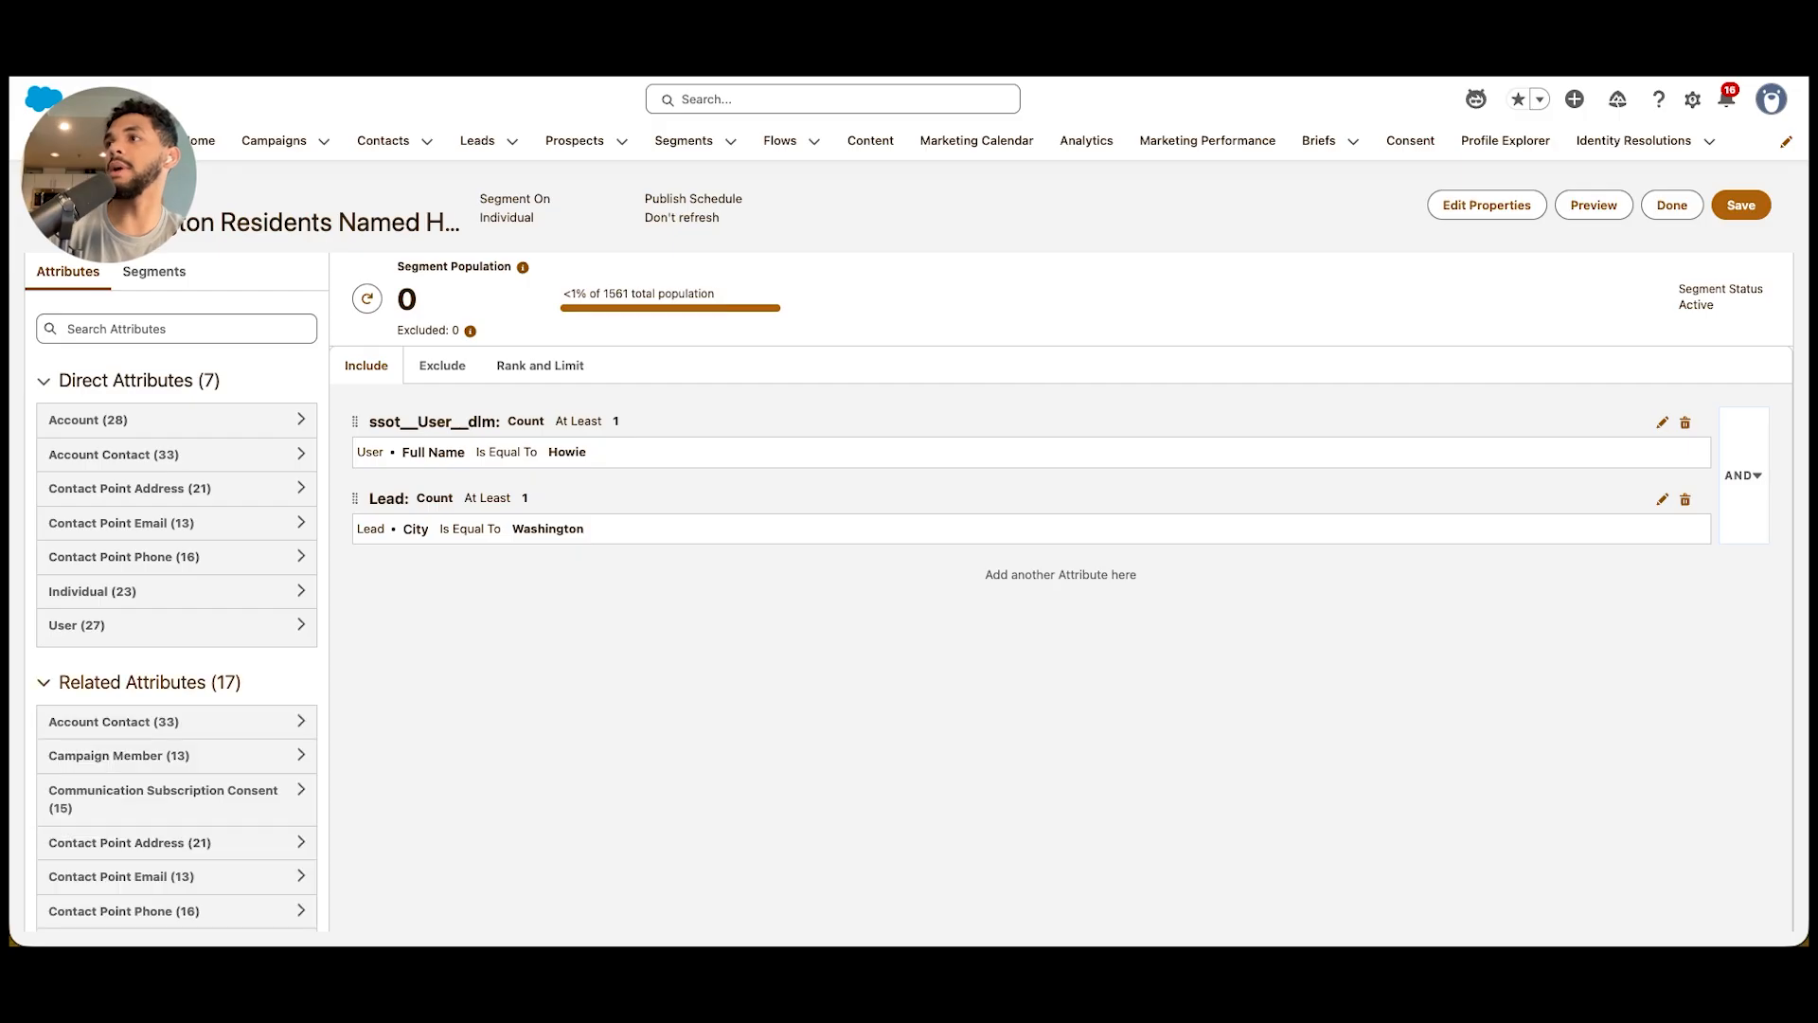
scroll(176, 644, down, 3)
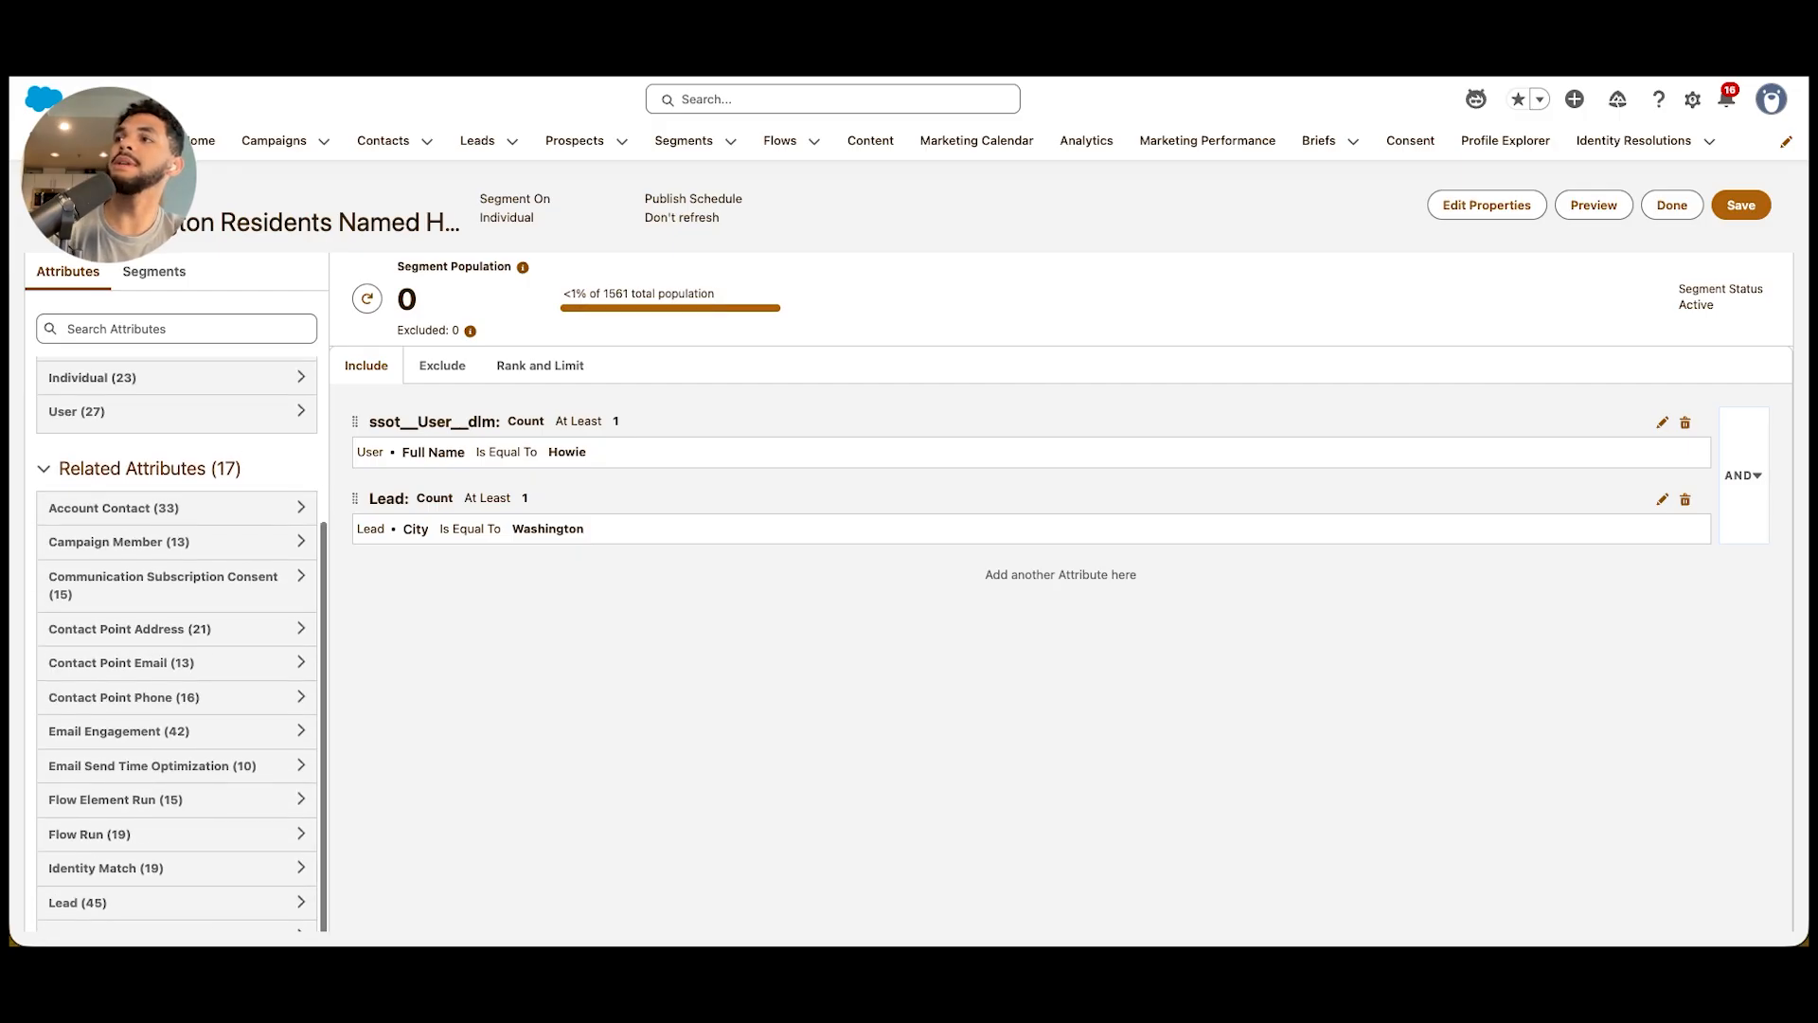
scroll(176, 644, up, 3)
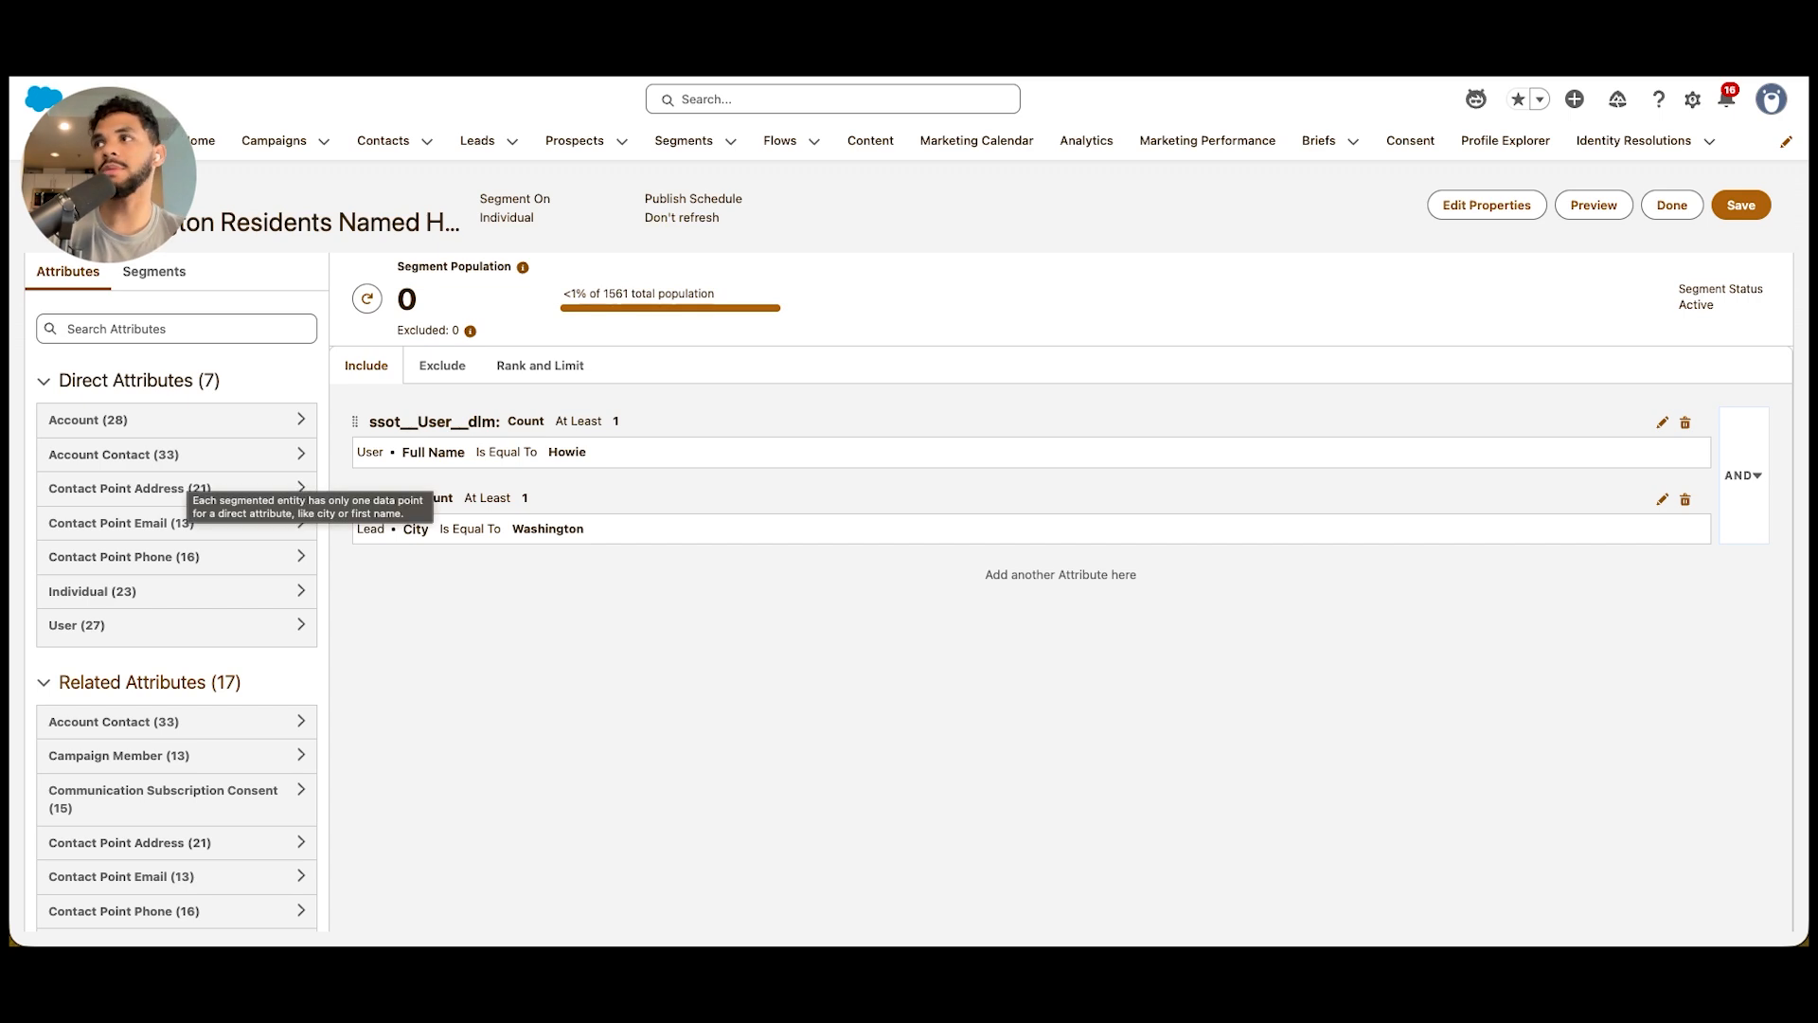
scroll(180, 530, down, 5)
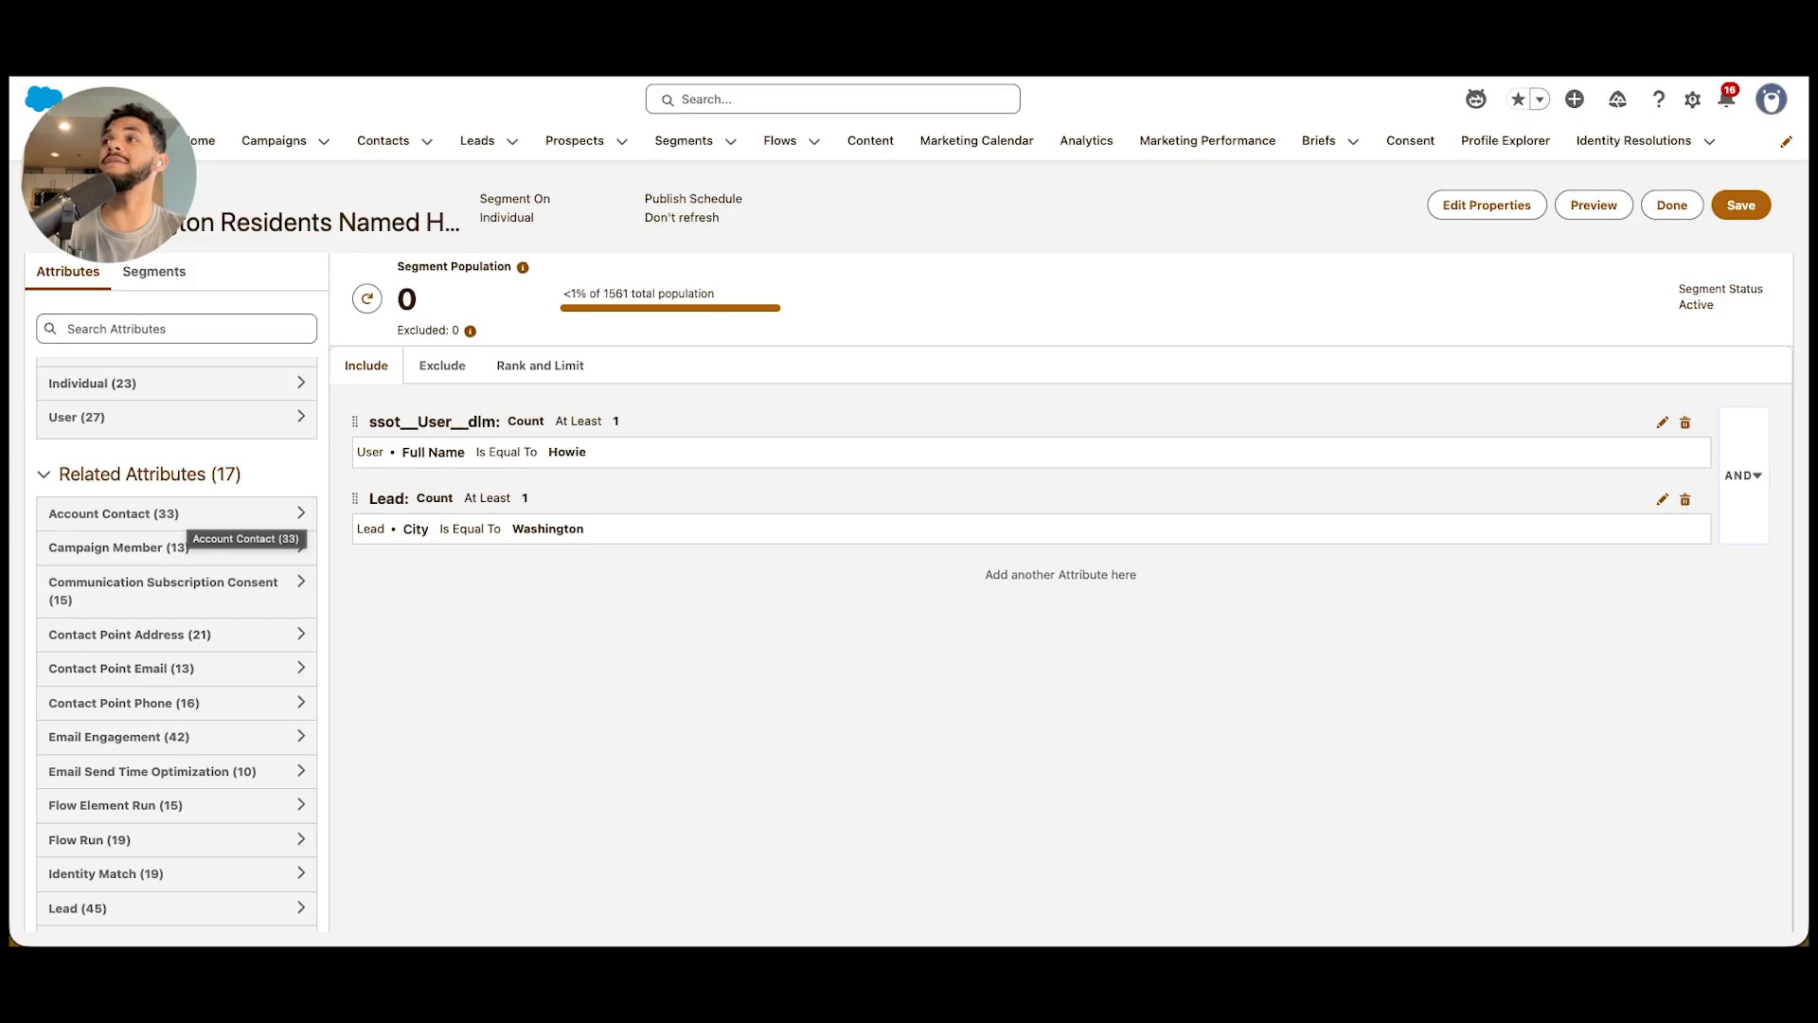
scroll(180, 535, up, 5)
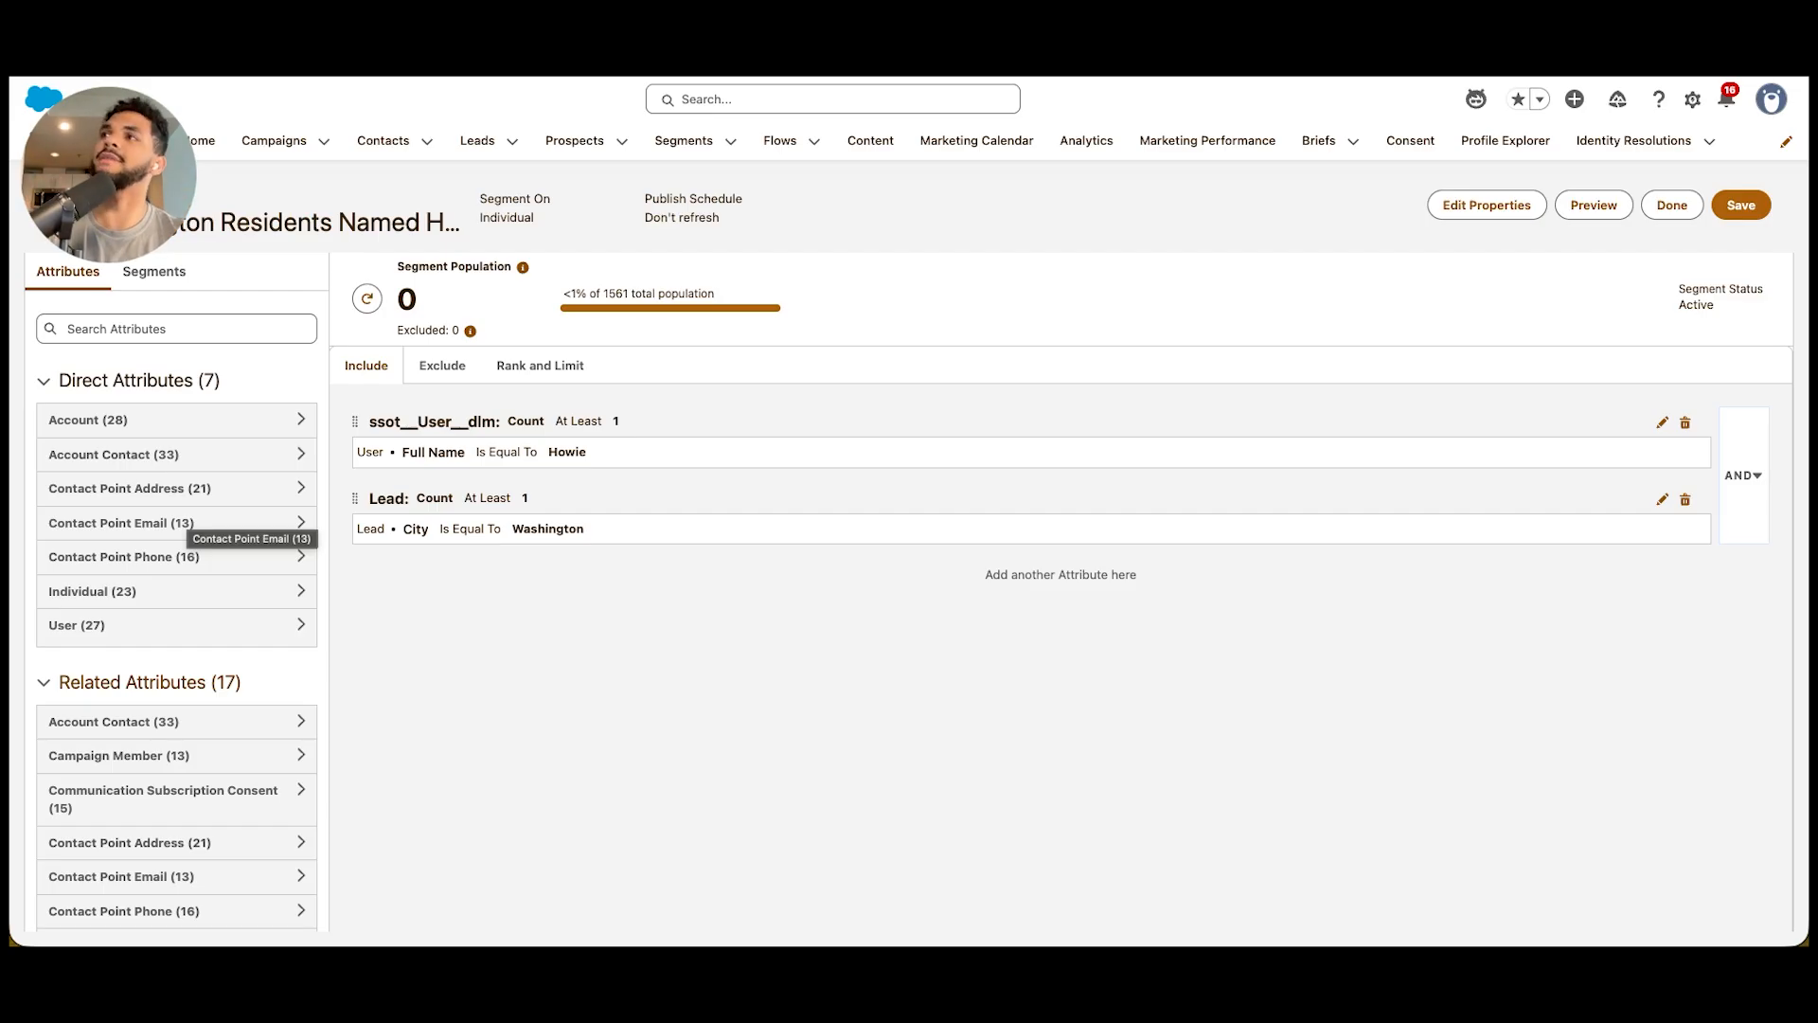
Add an Account Name Is Equal To EW Design rule using the path Account.Account Id > Individual.Primary Account
click(142, 419)
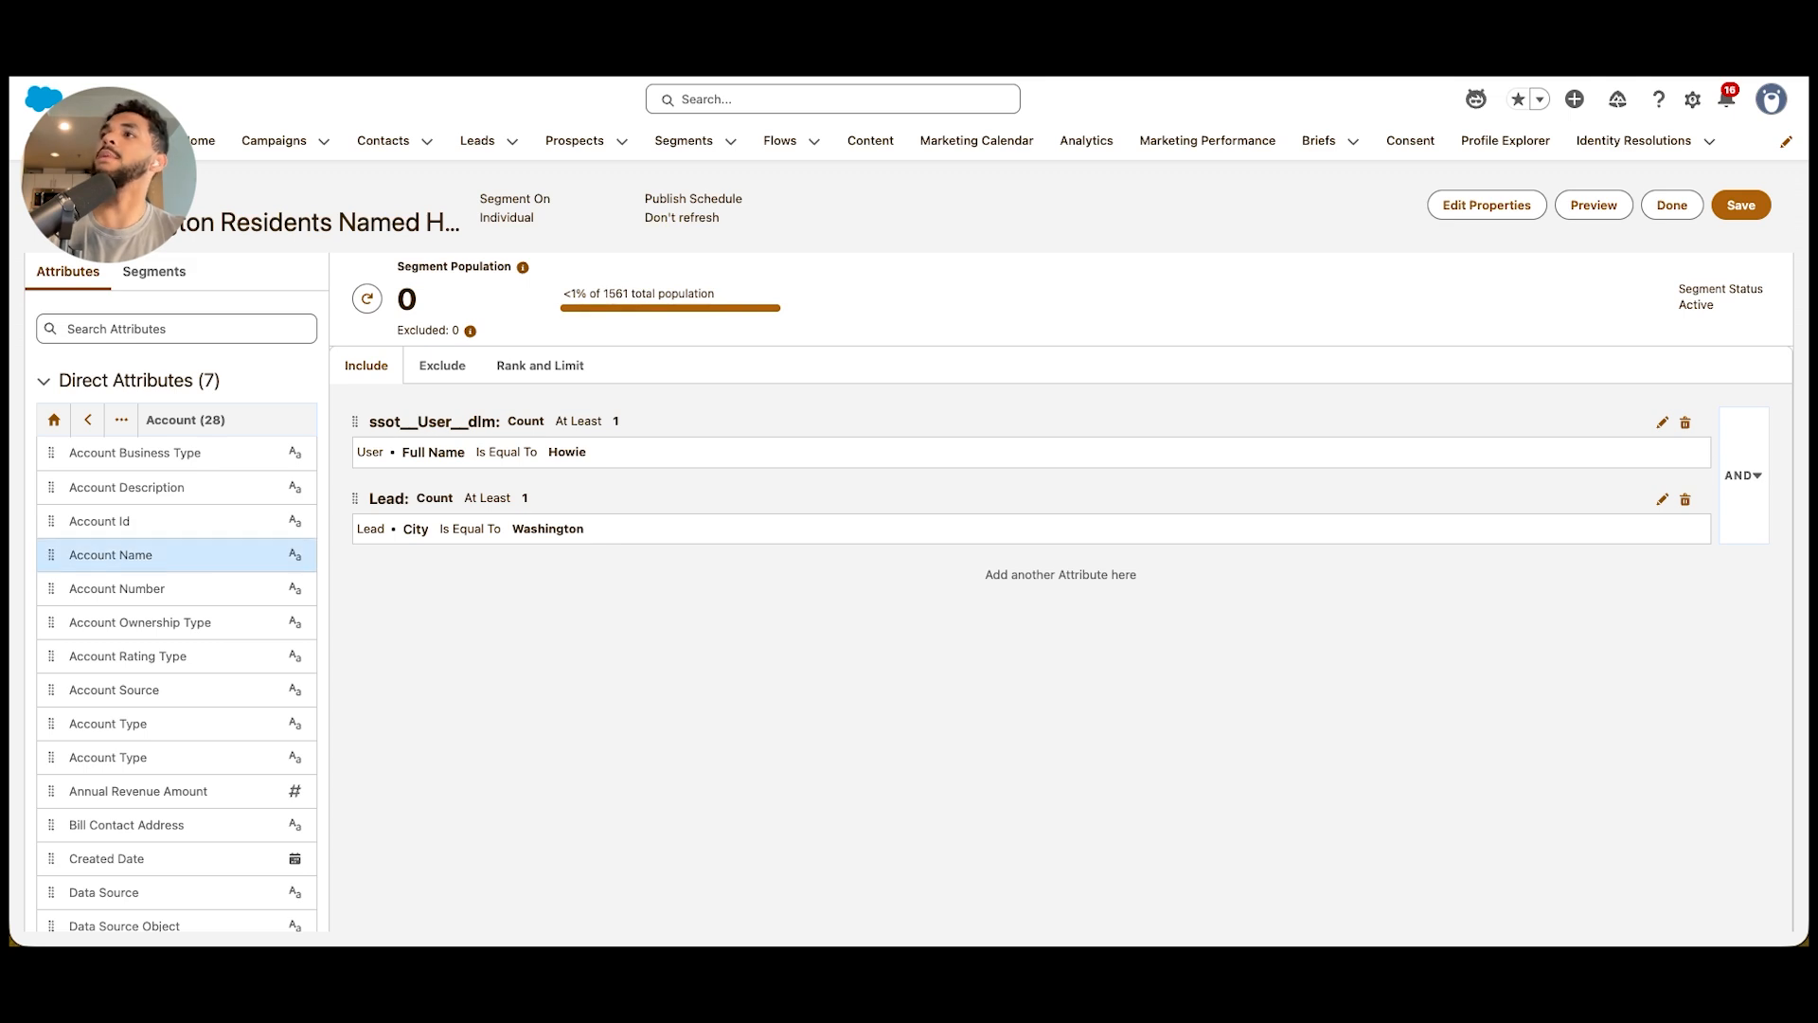
drag(111, 555, 530, 572)
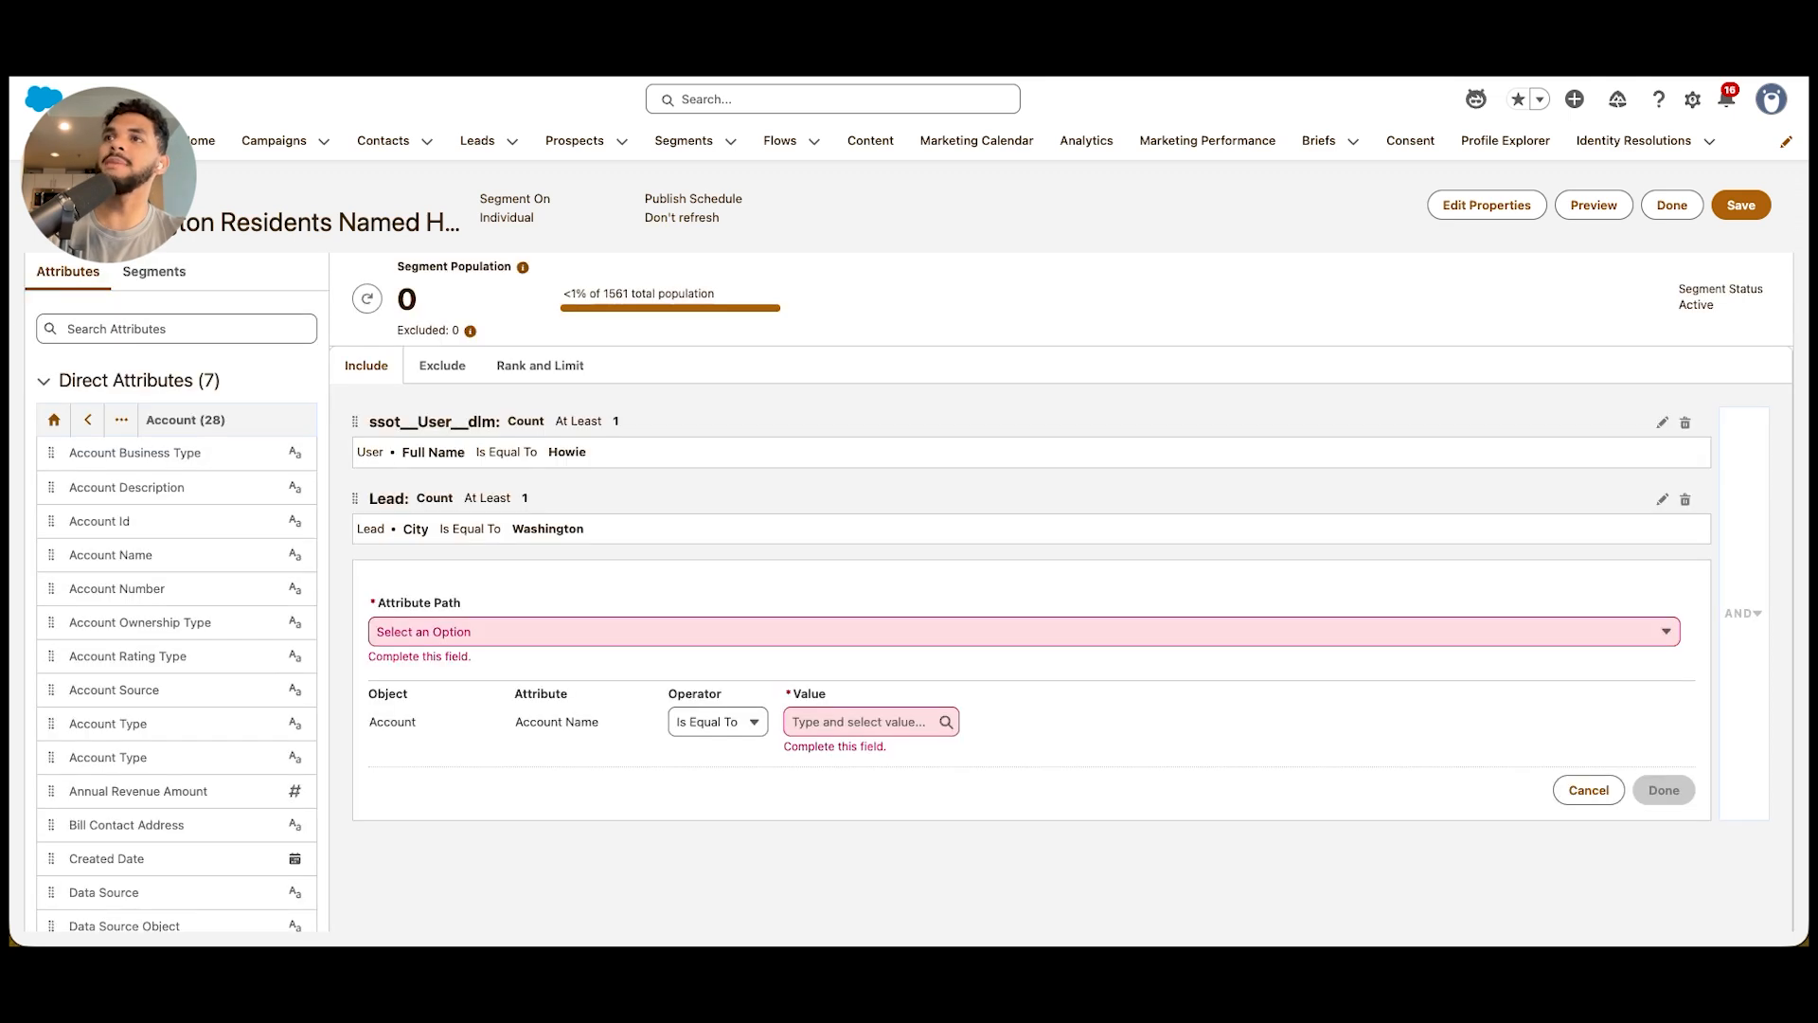
click(587, 632)
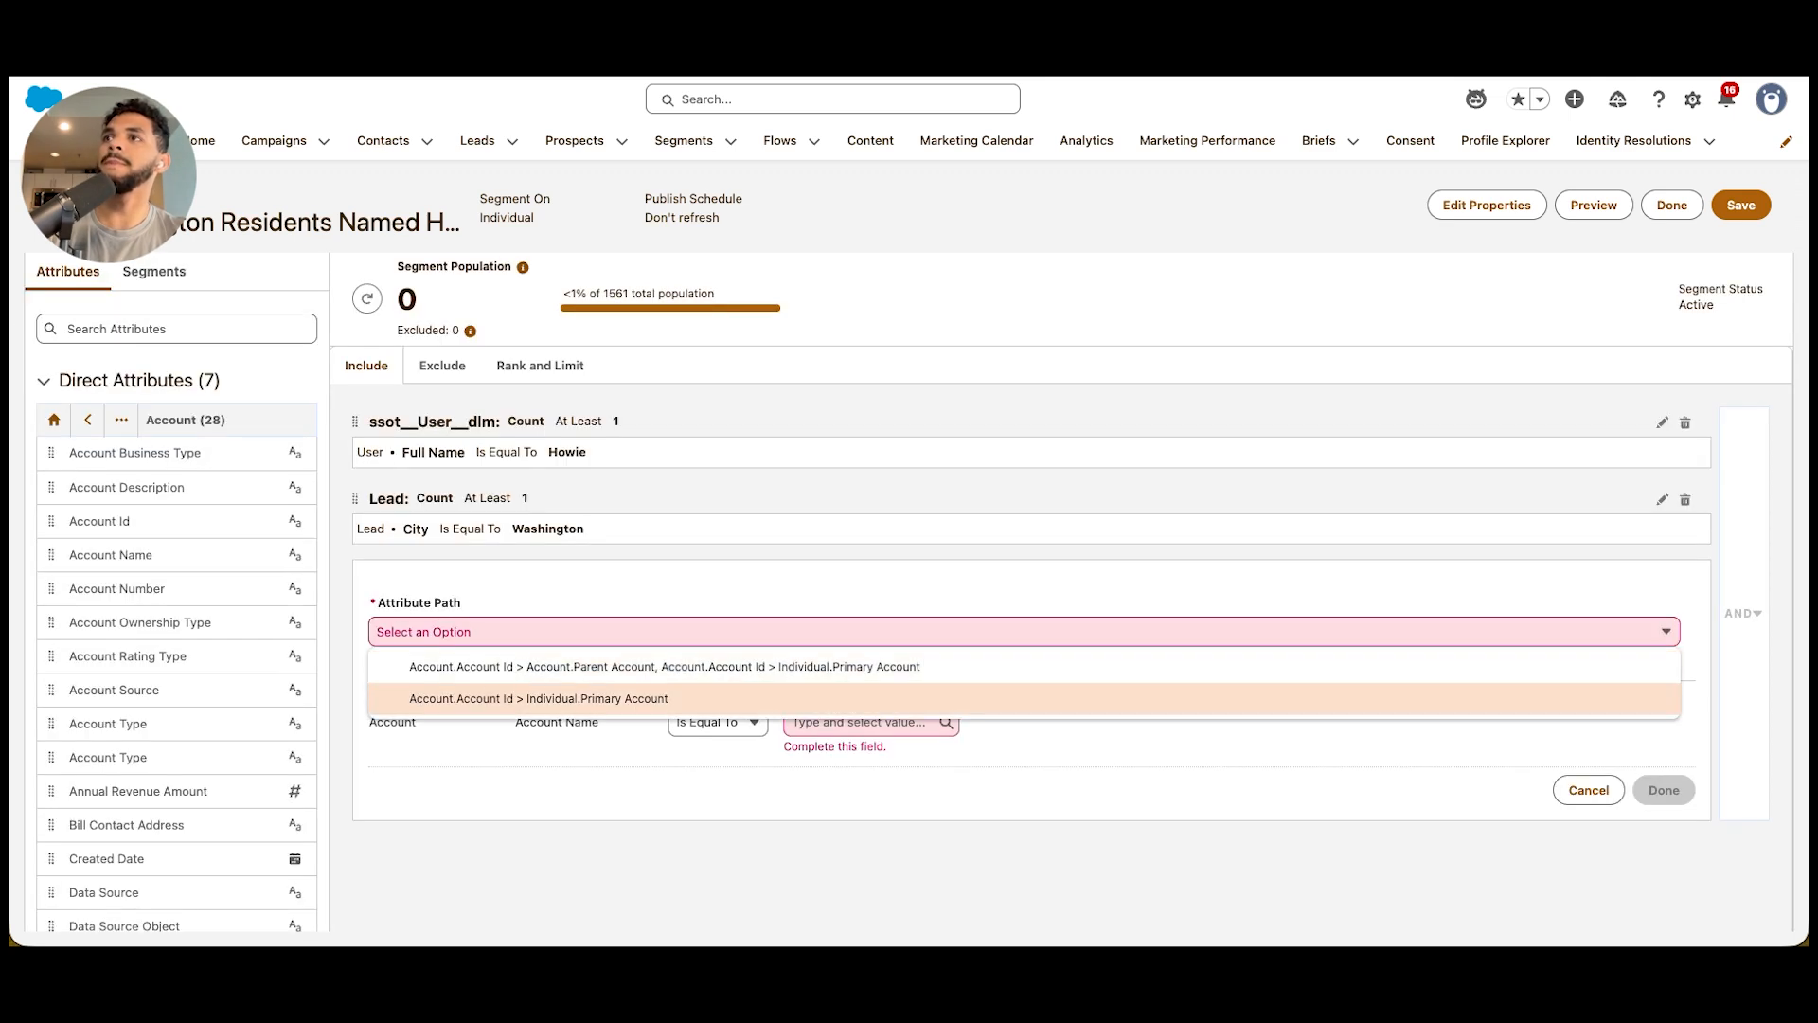
click(568, 698)
click(860, 702)
text(EW Design)
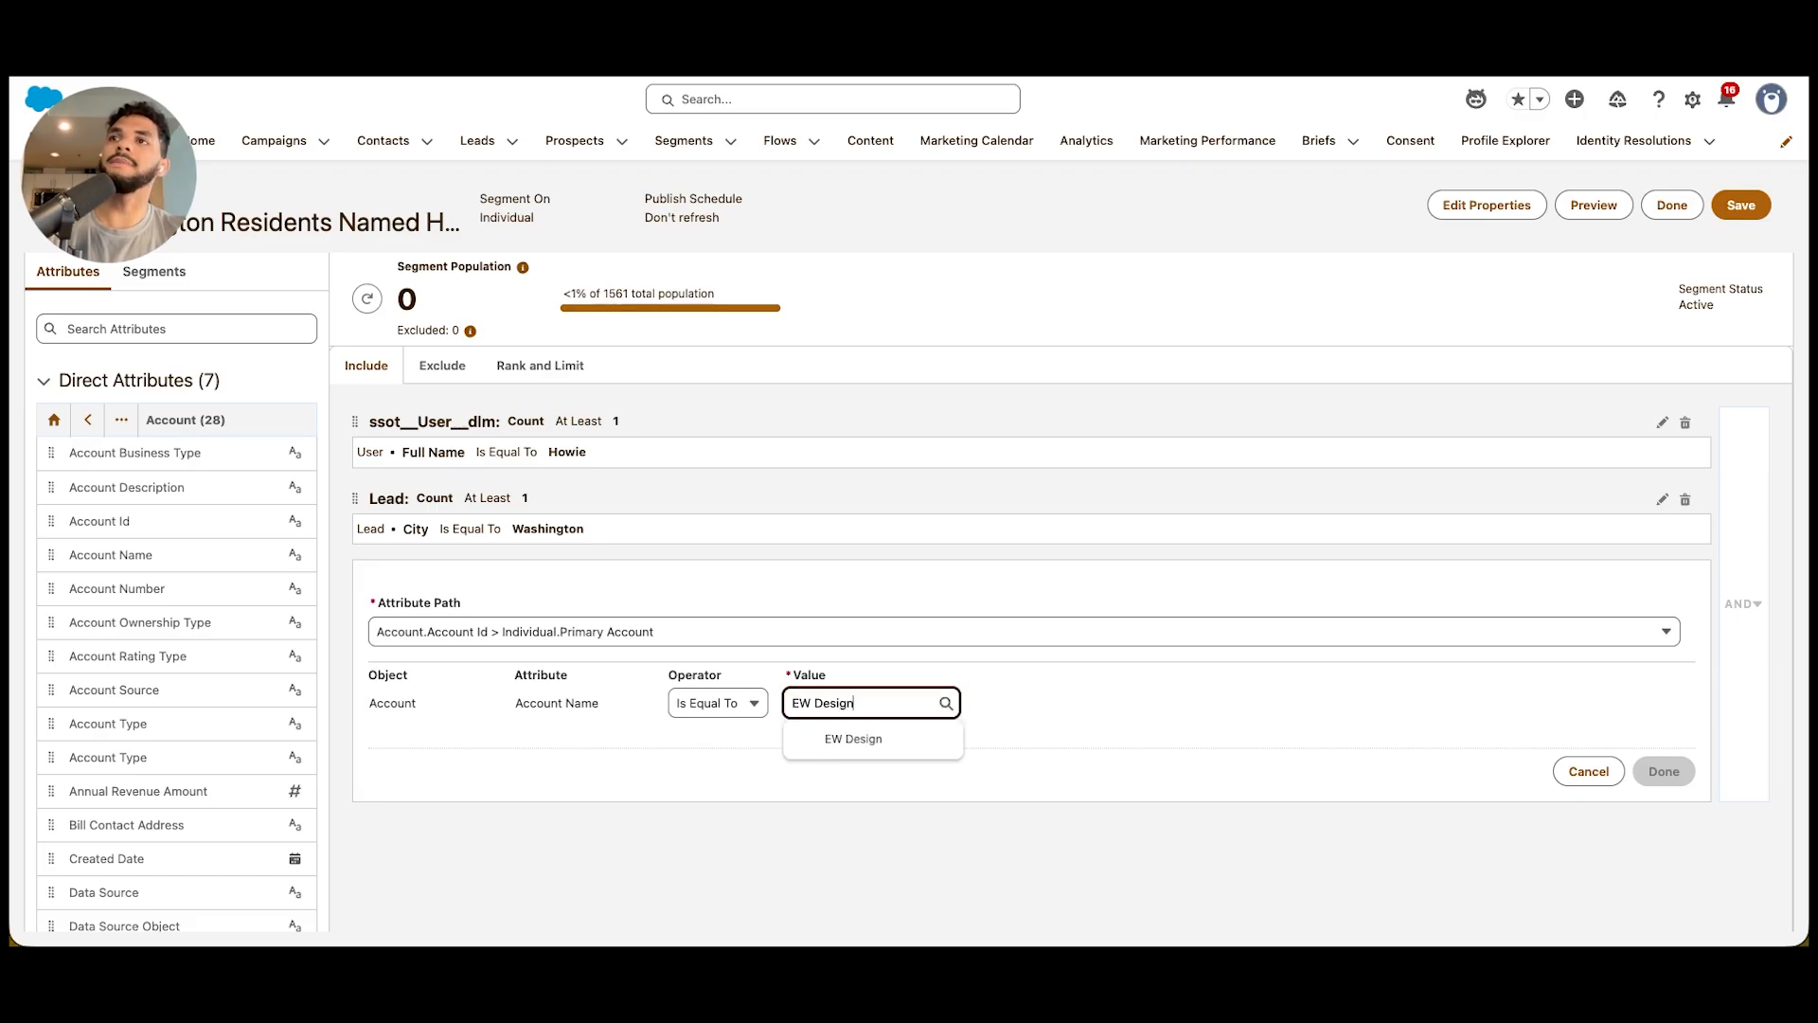
click(853, 738)
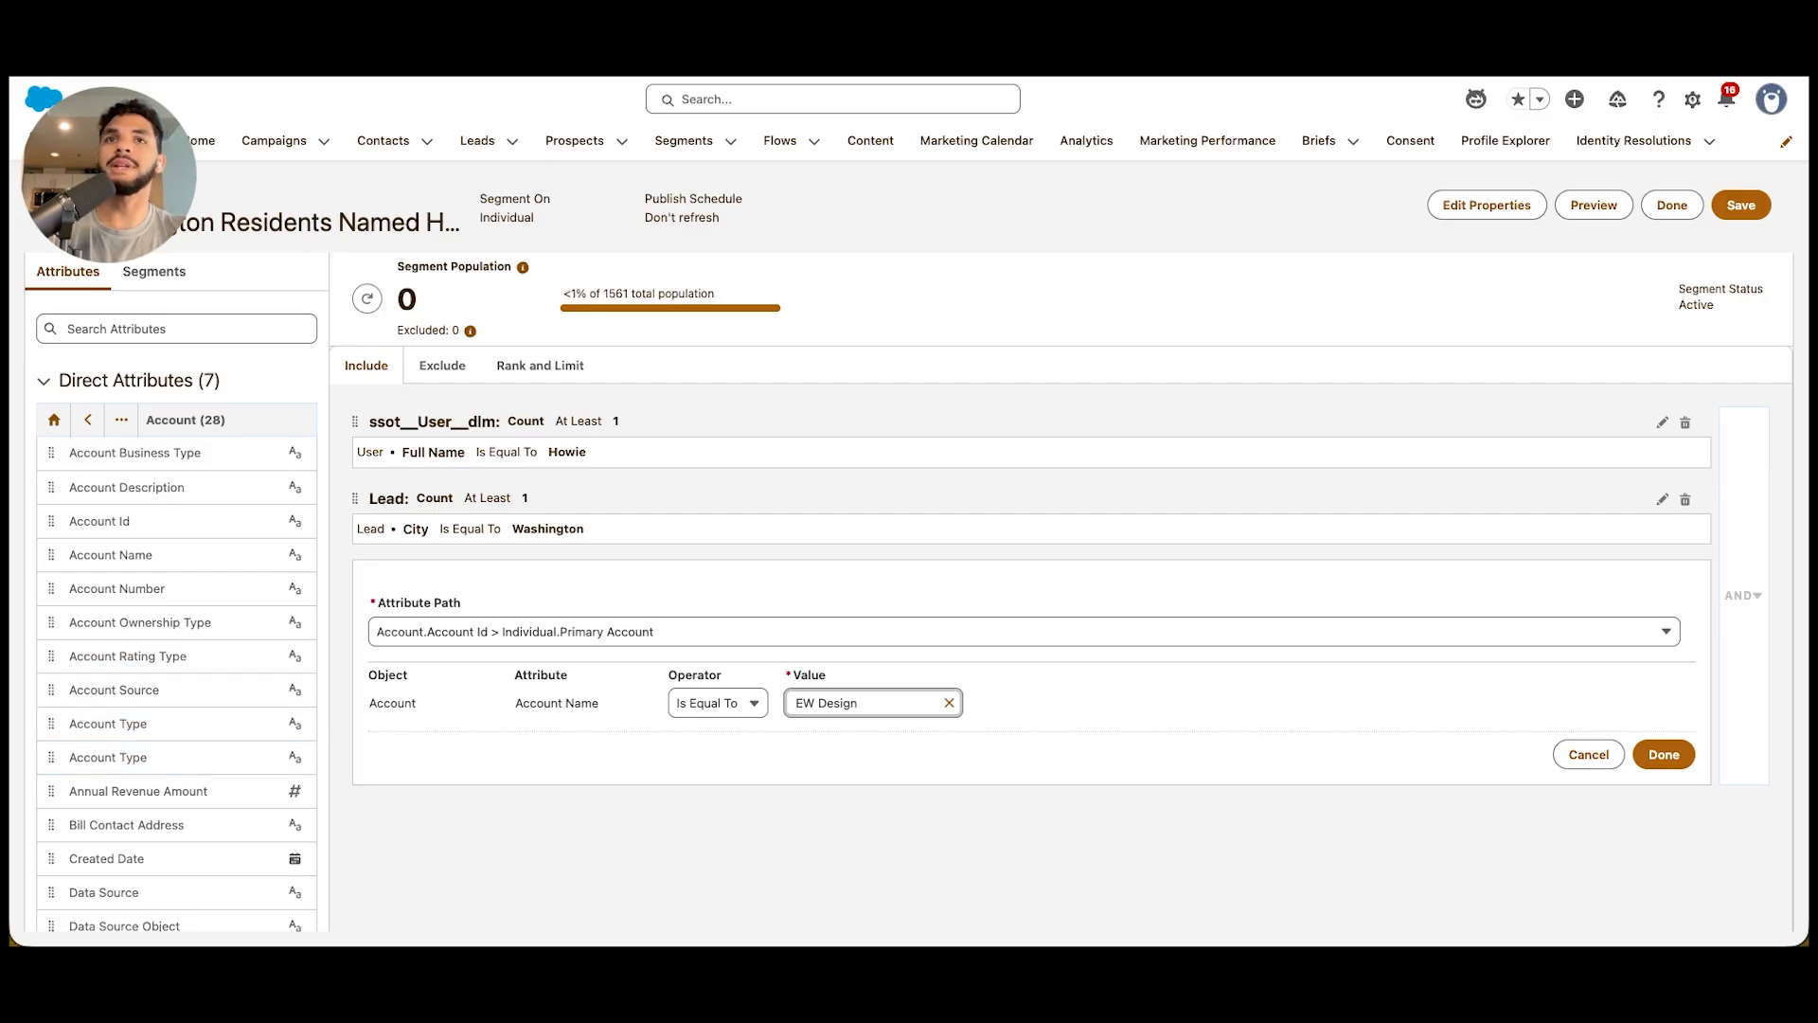
click(1663, 754)
Group the User Full Name and Lead City rules under OR logic, and save the segment after checking its exclusion rules
drag(132, 790, 665, 755)
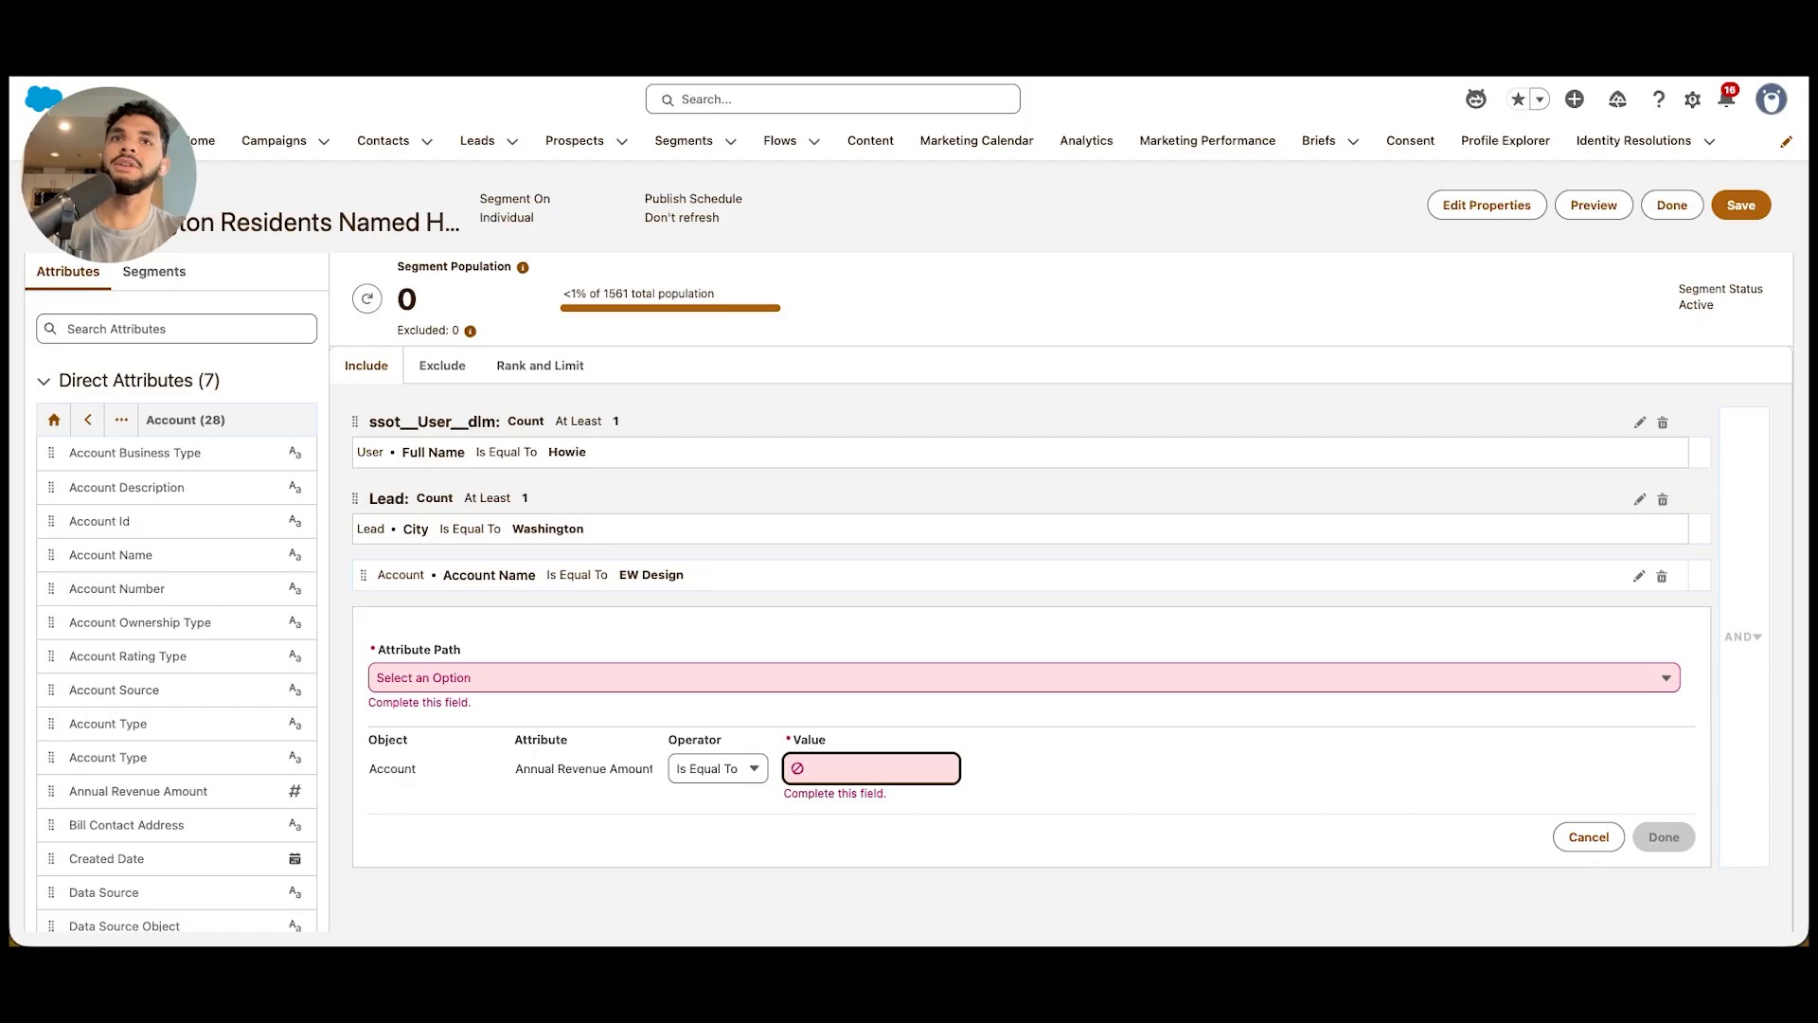
click(1588, 836)
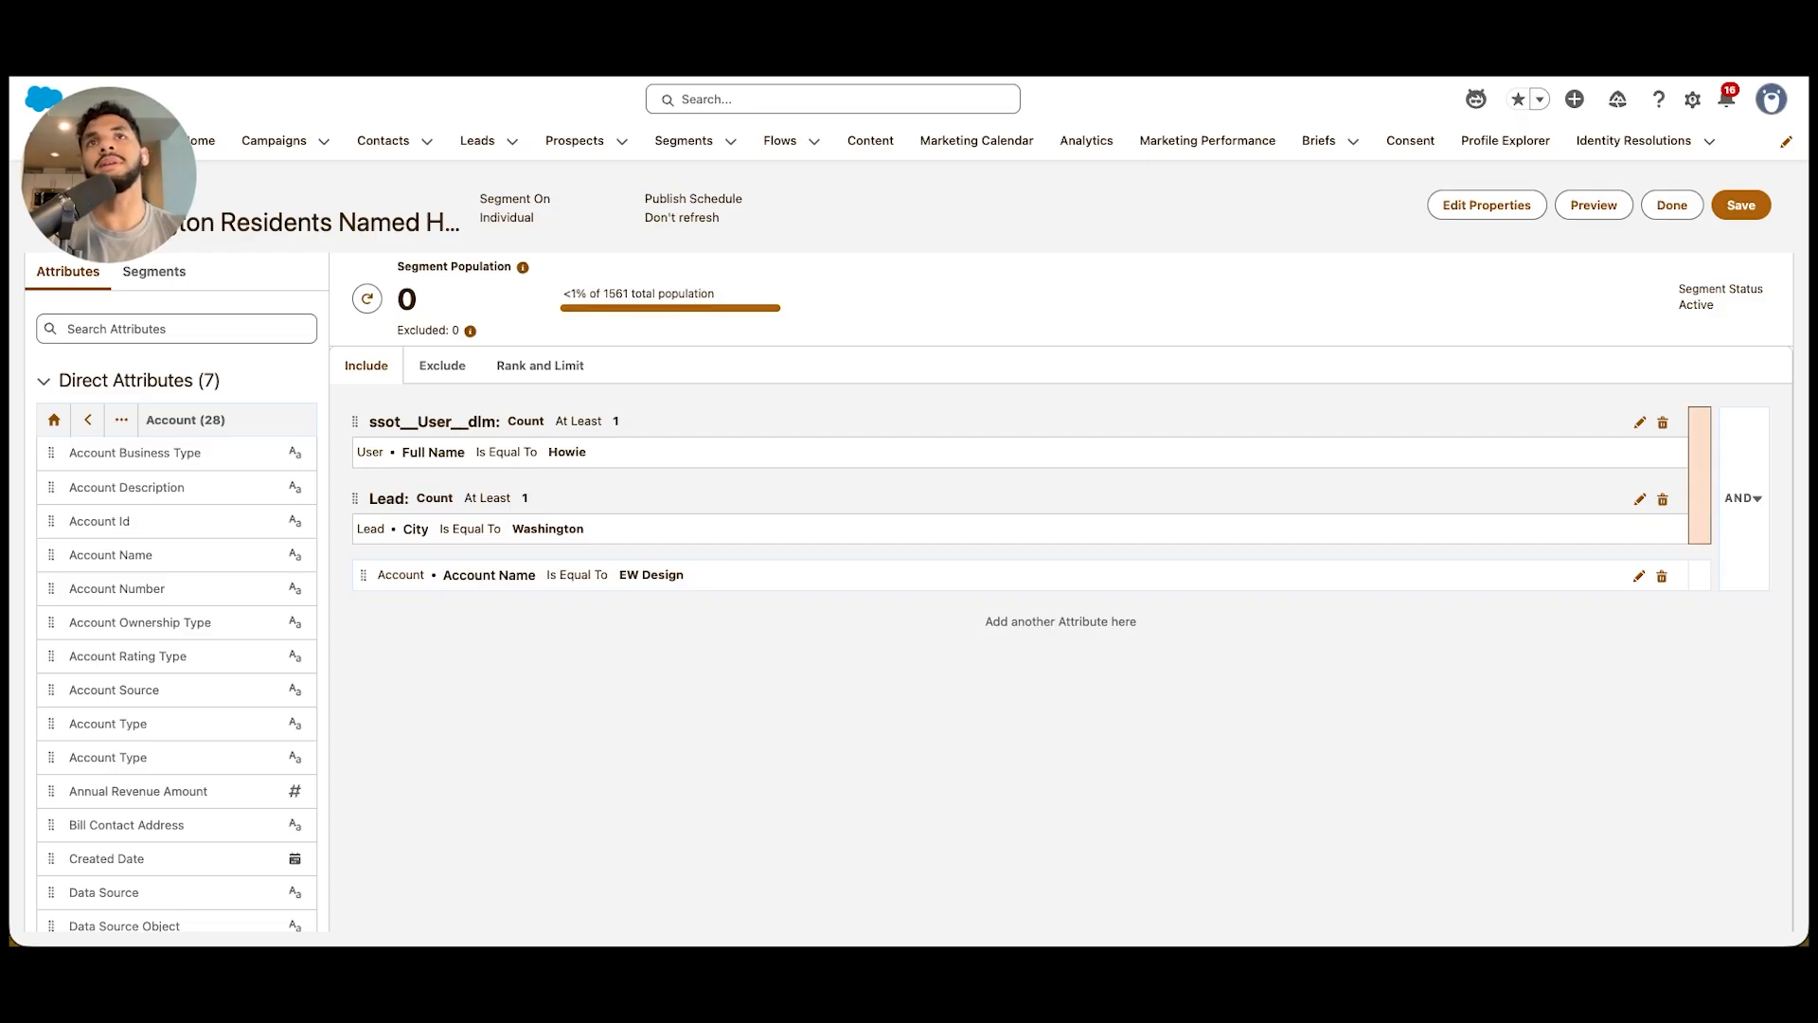
click(1699, 475)
click(1686, 475)
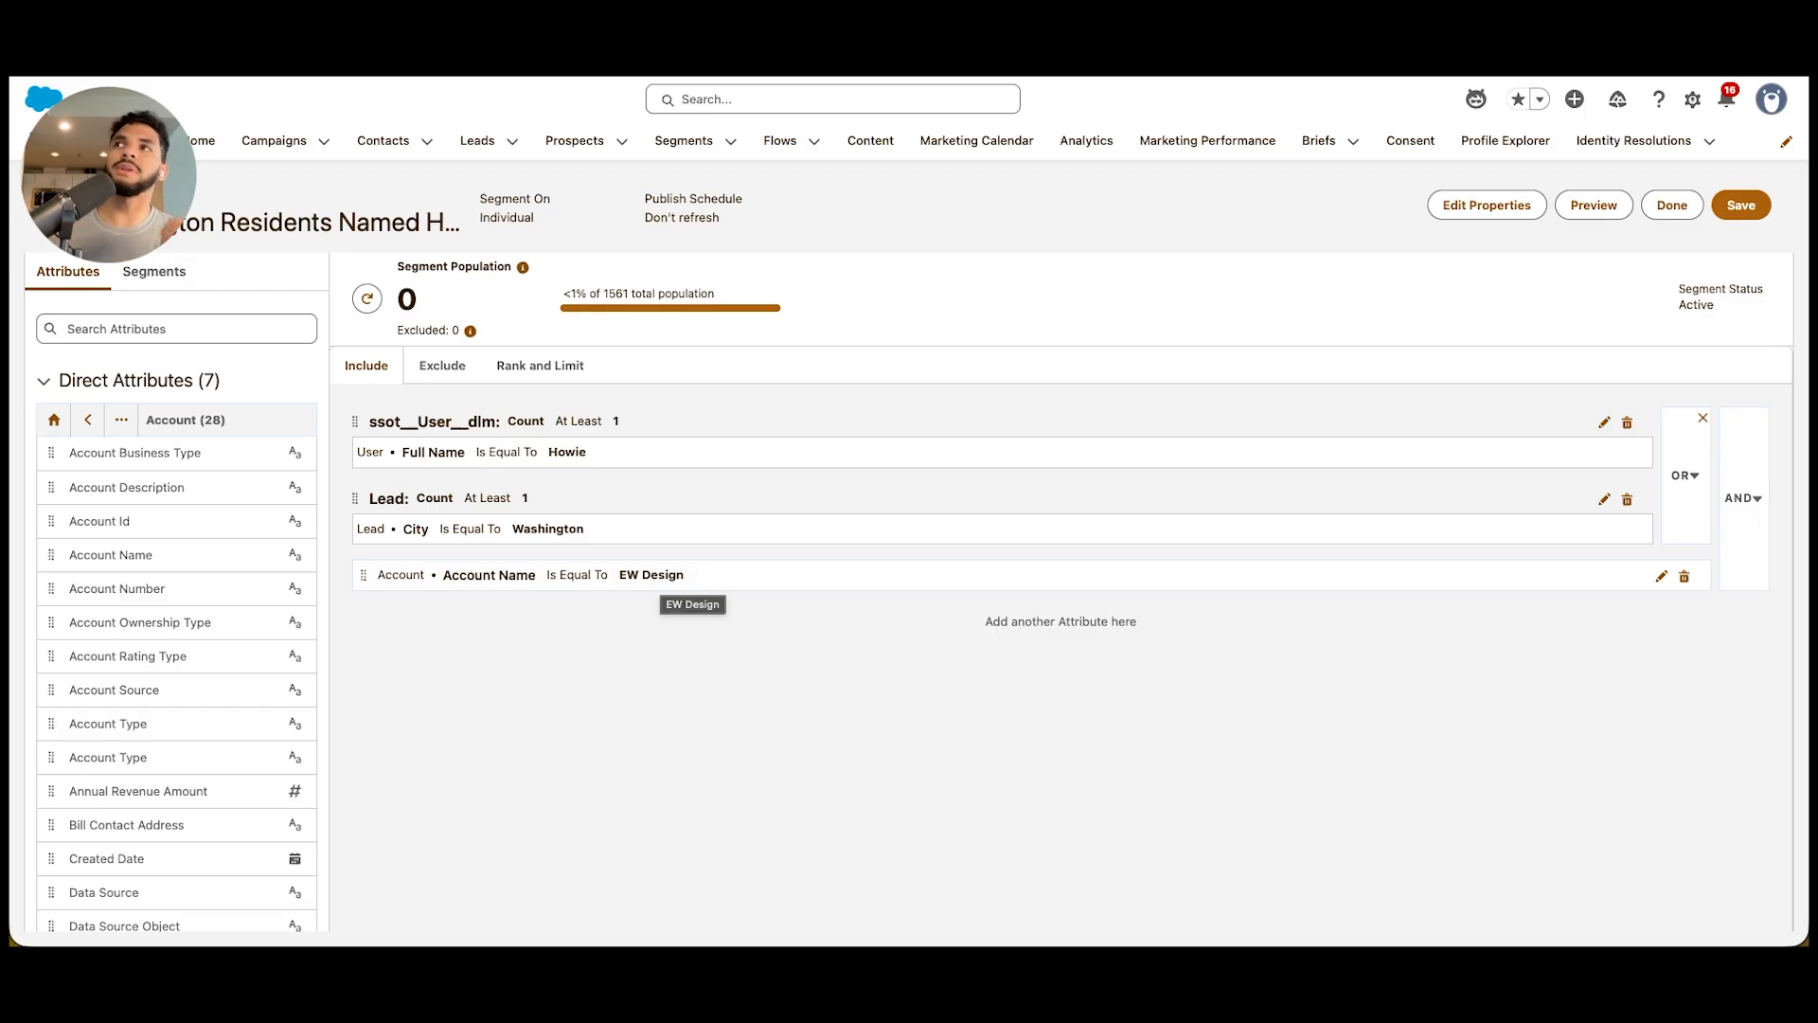
click(442, 366)
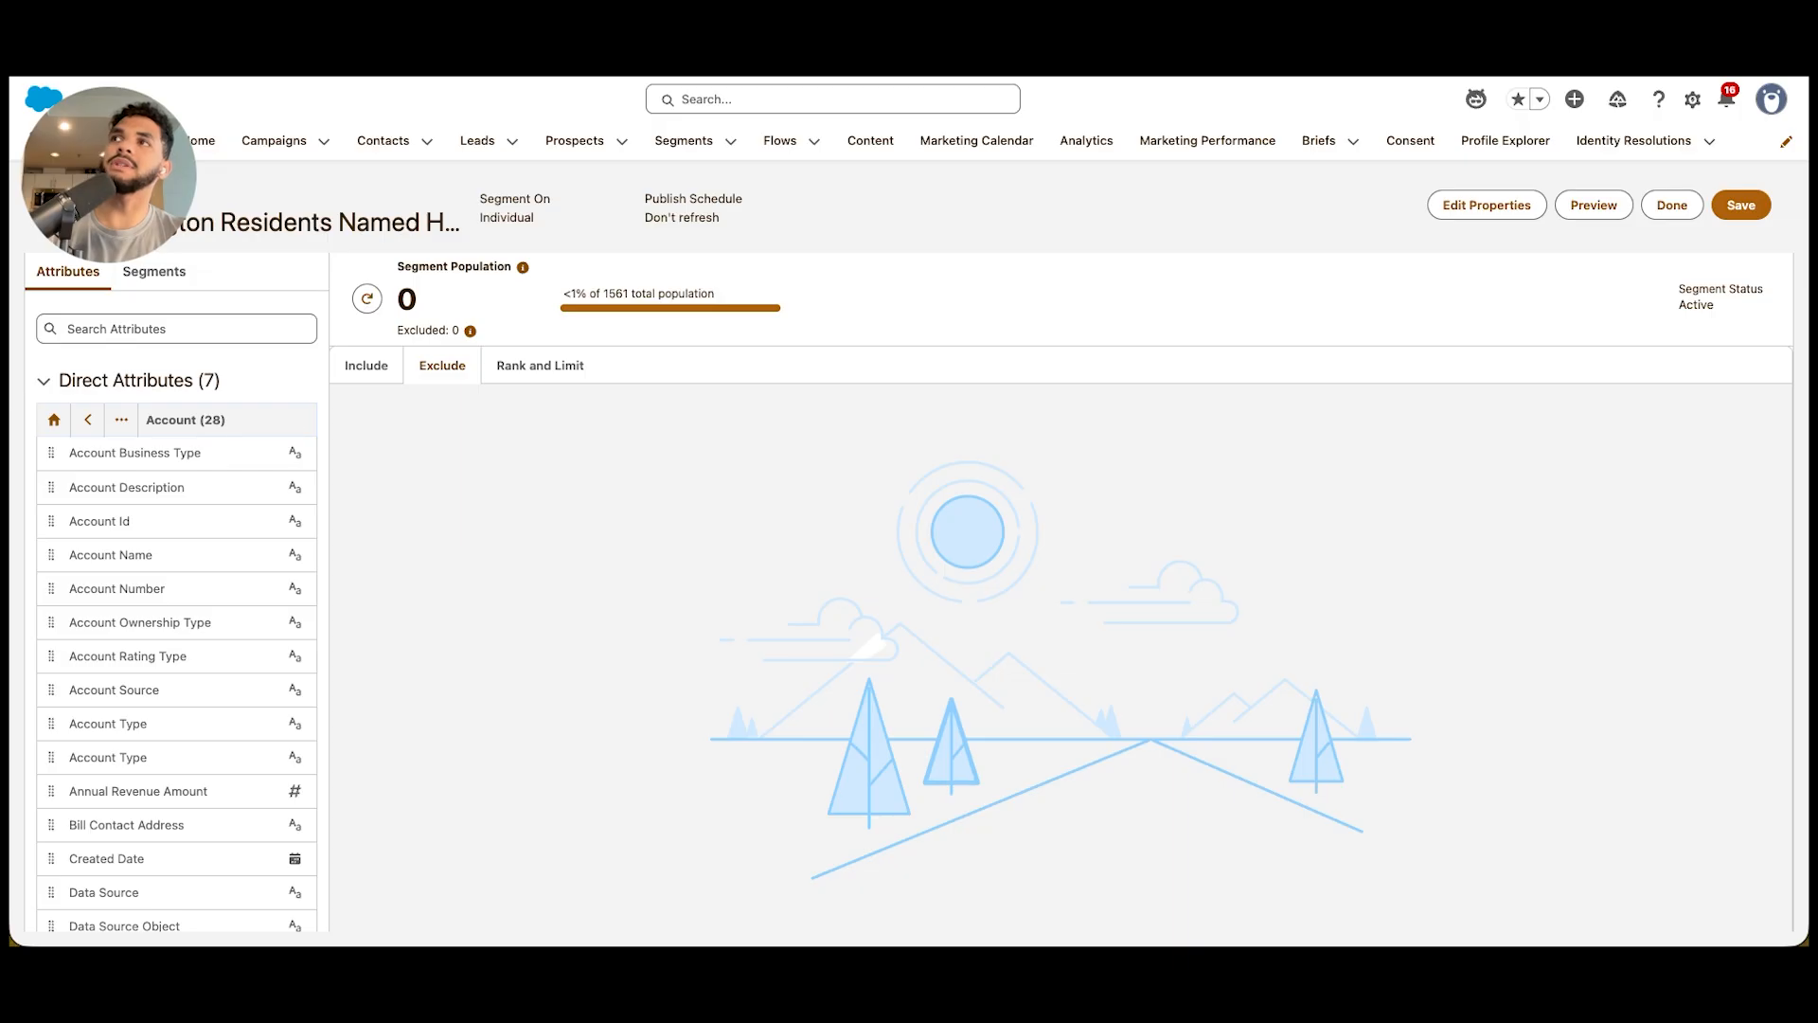
click(366, 366)
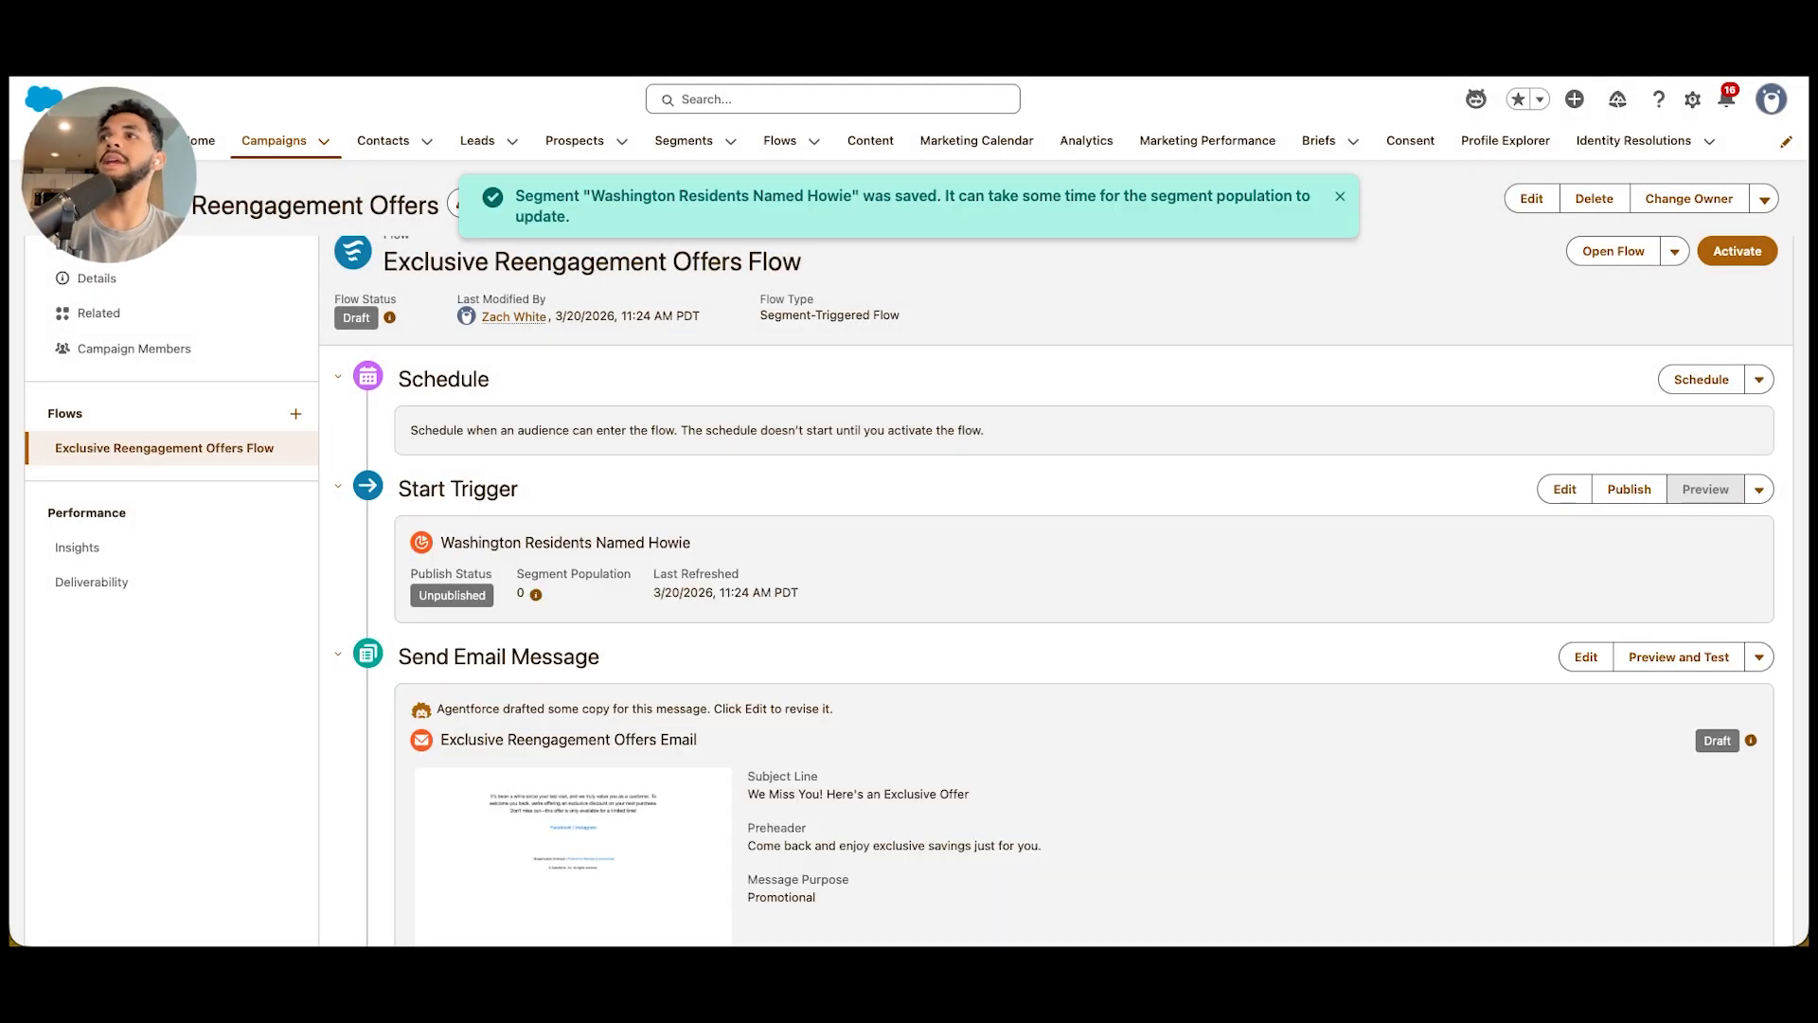
Review the flow's start trigger and drafted email message, and the content of the Welcome To Our Community Email
scroll(1041, 568, down, 3)
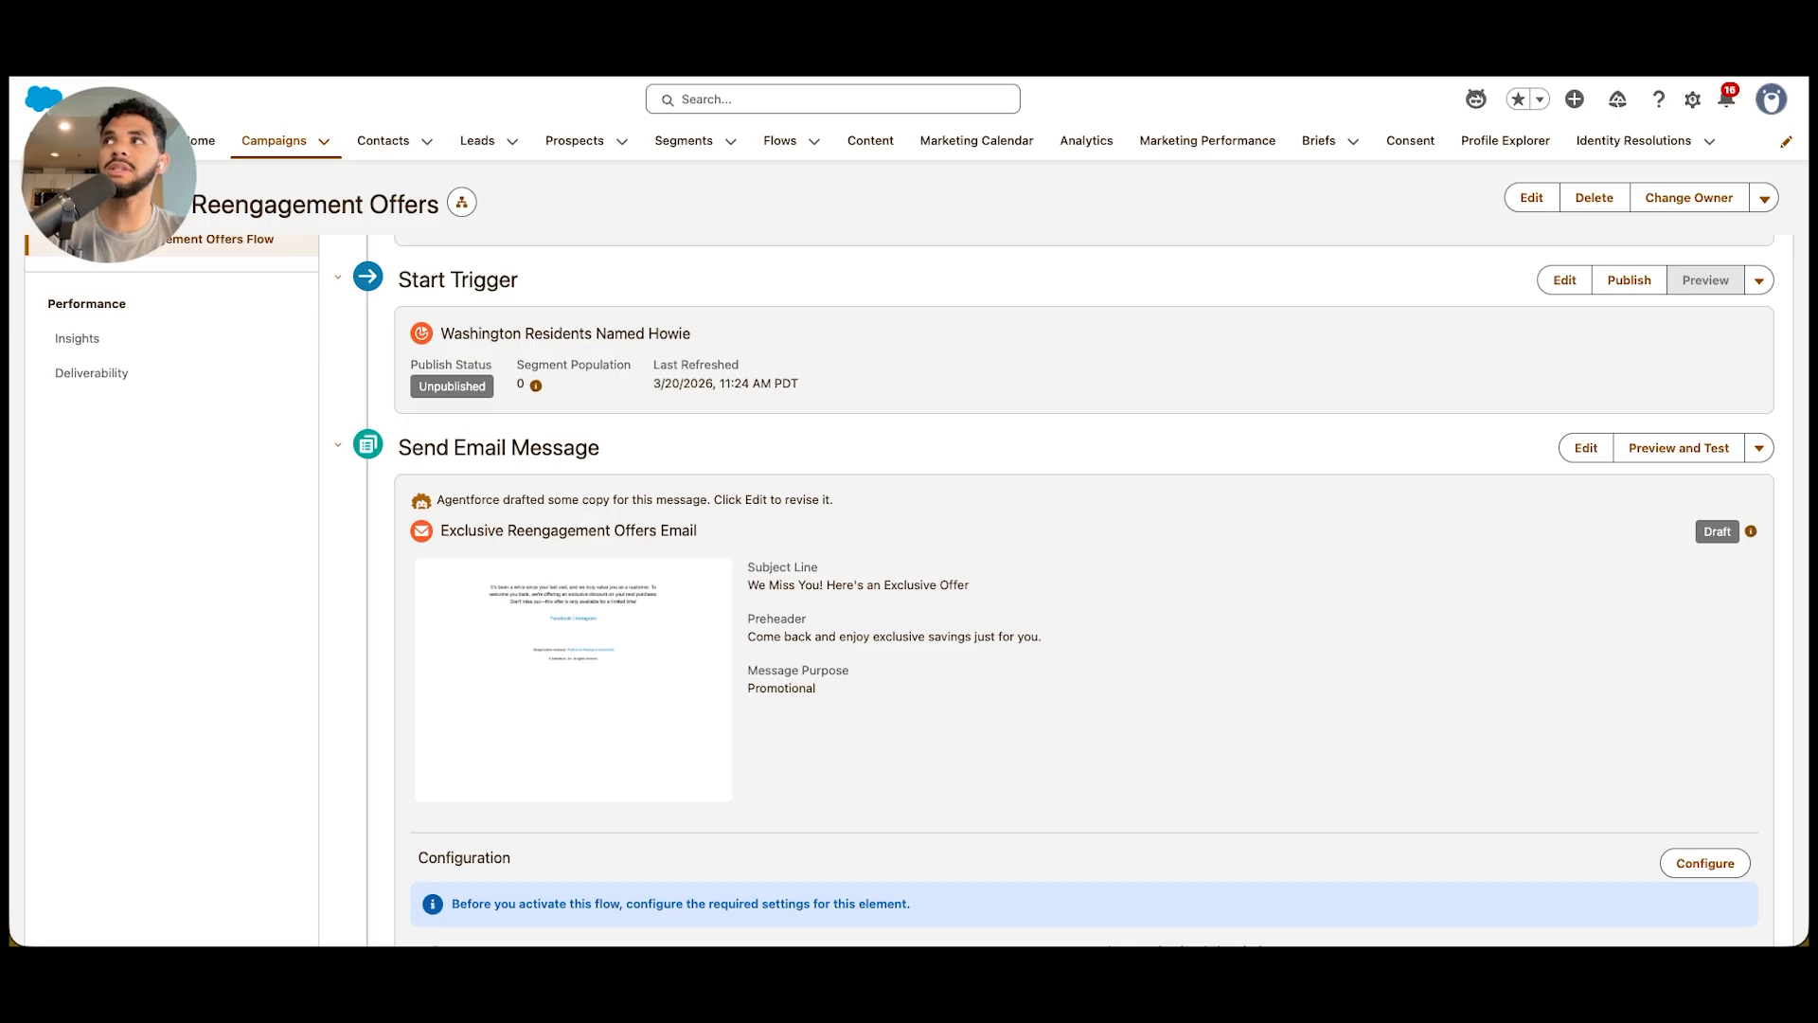
scroll(1042, 568, up, 3)
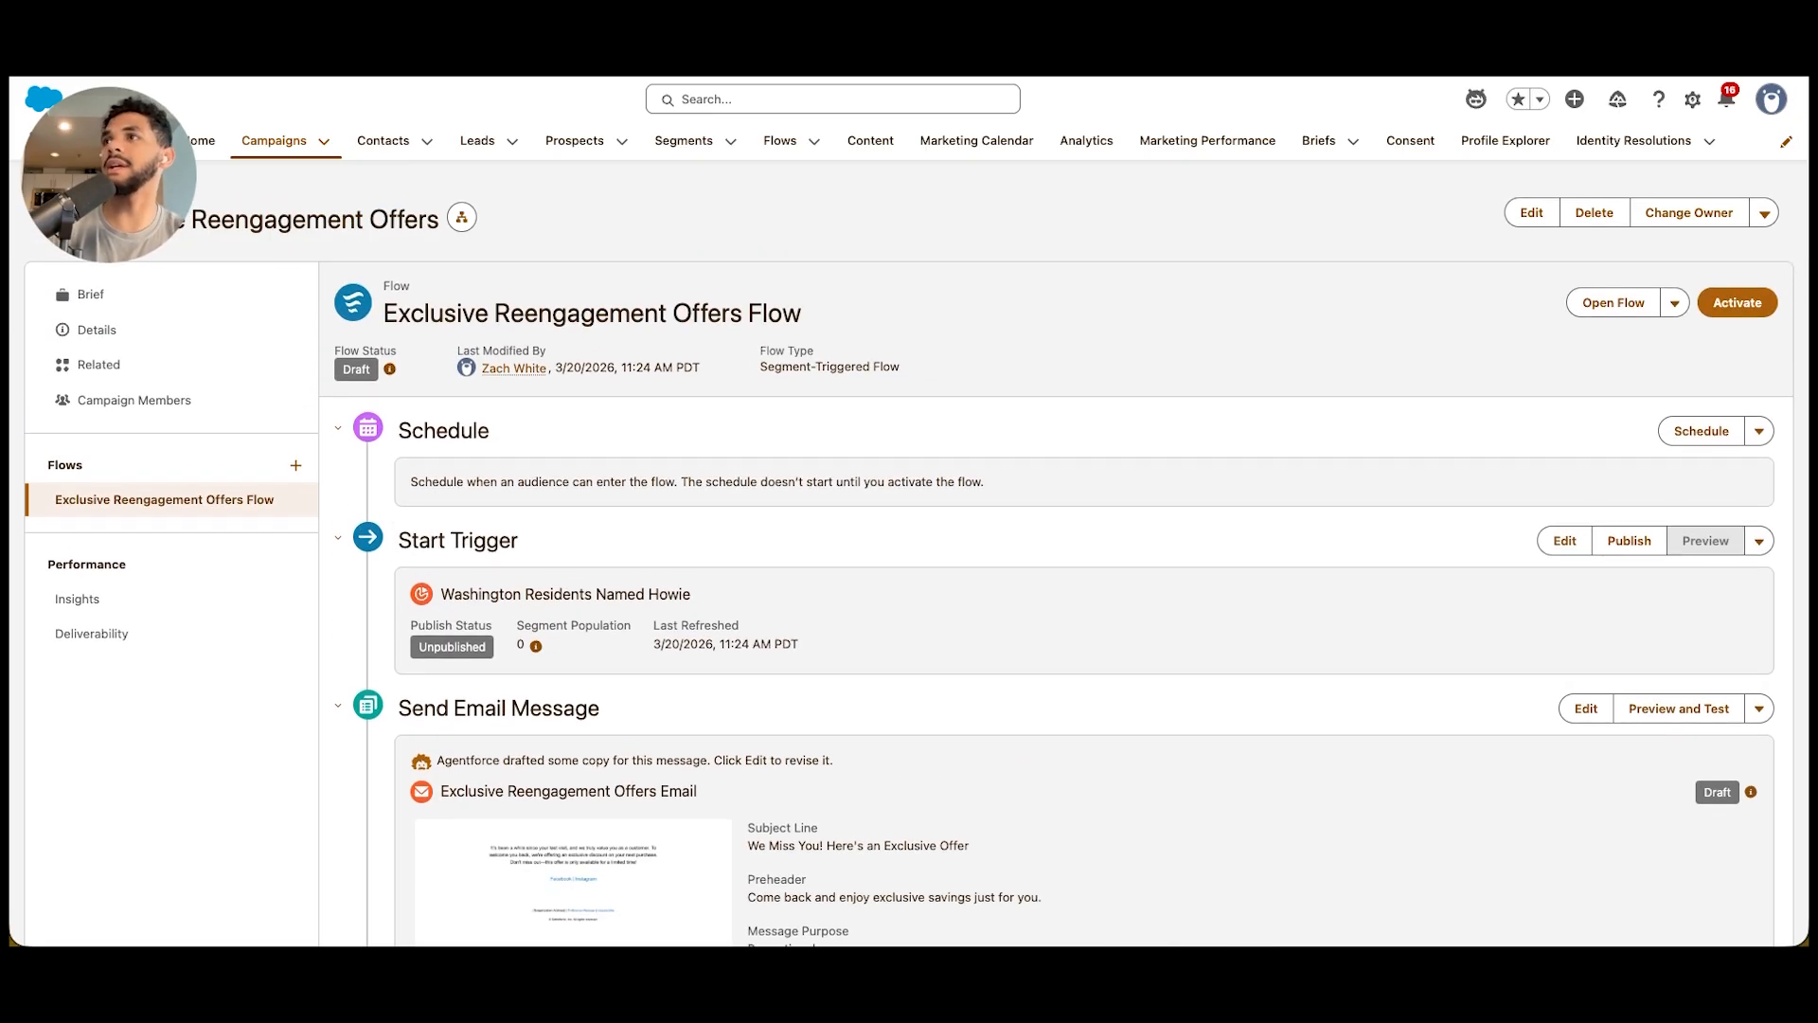
scroll(1042, 569, down, 1)
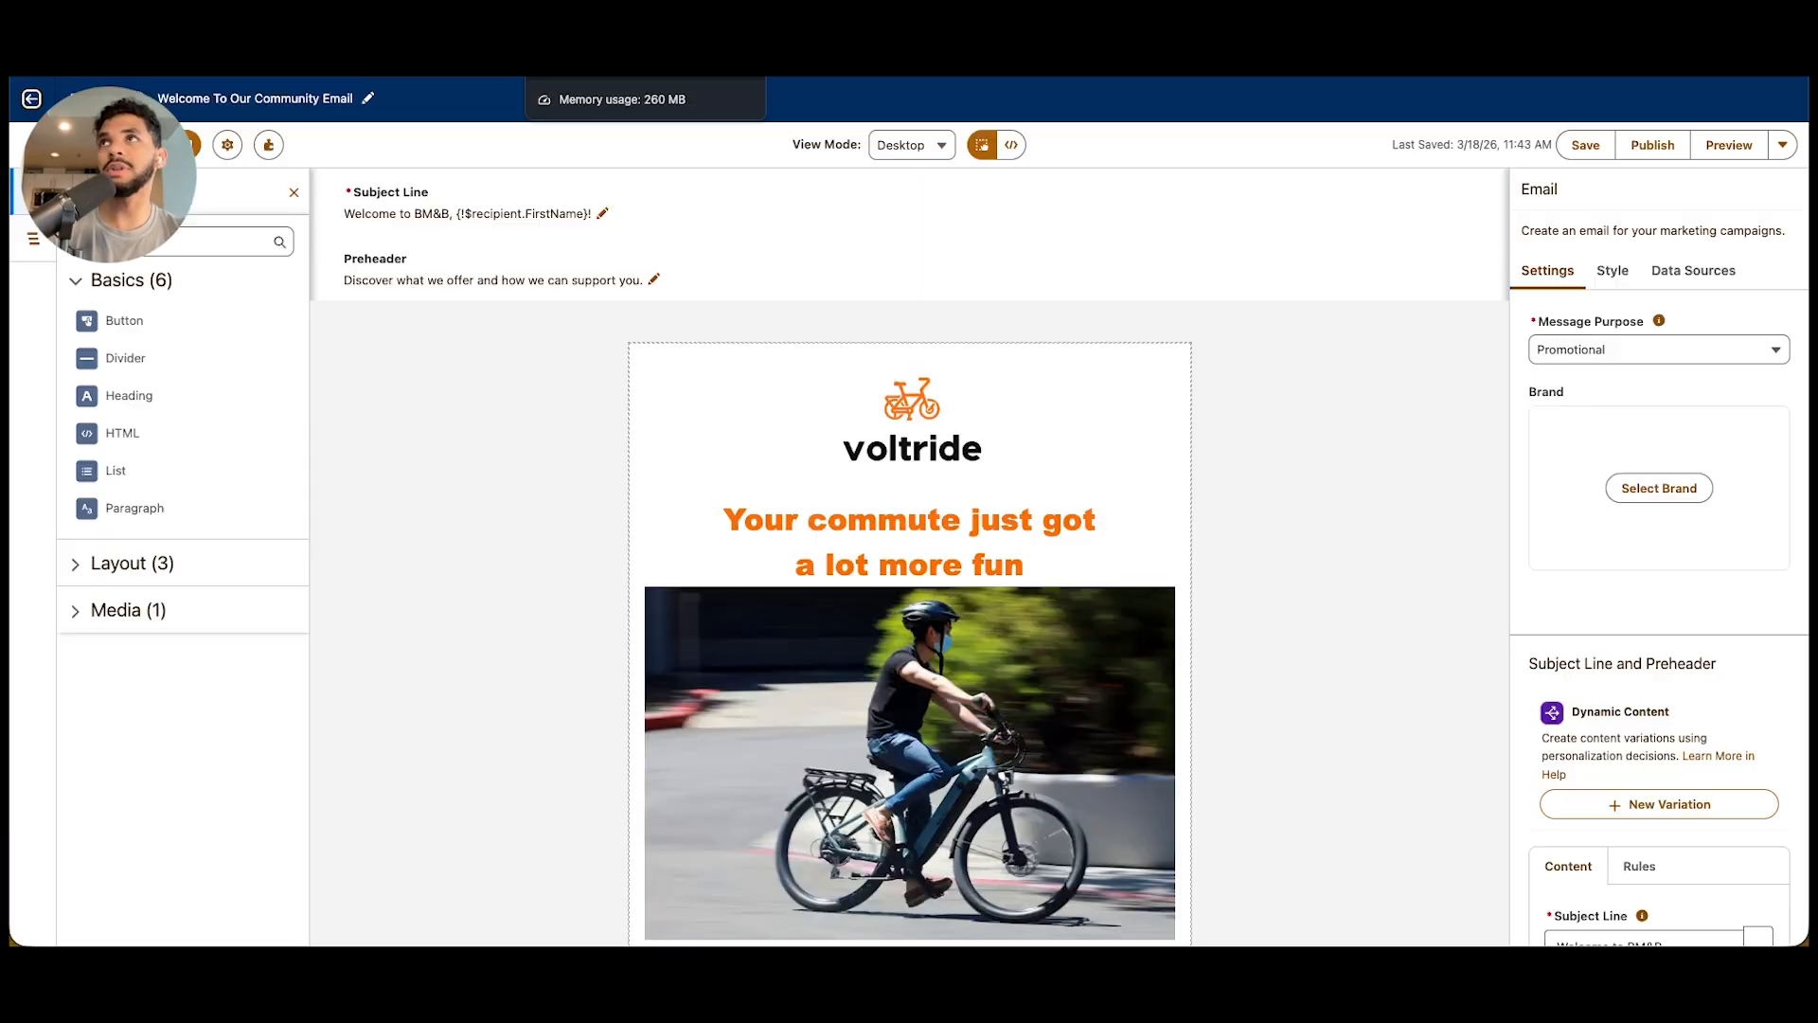
scroll(908, 616, down, 6)
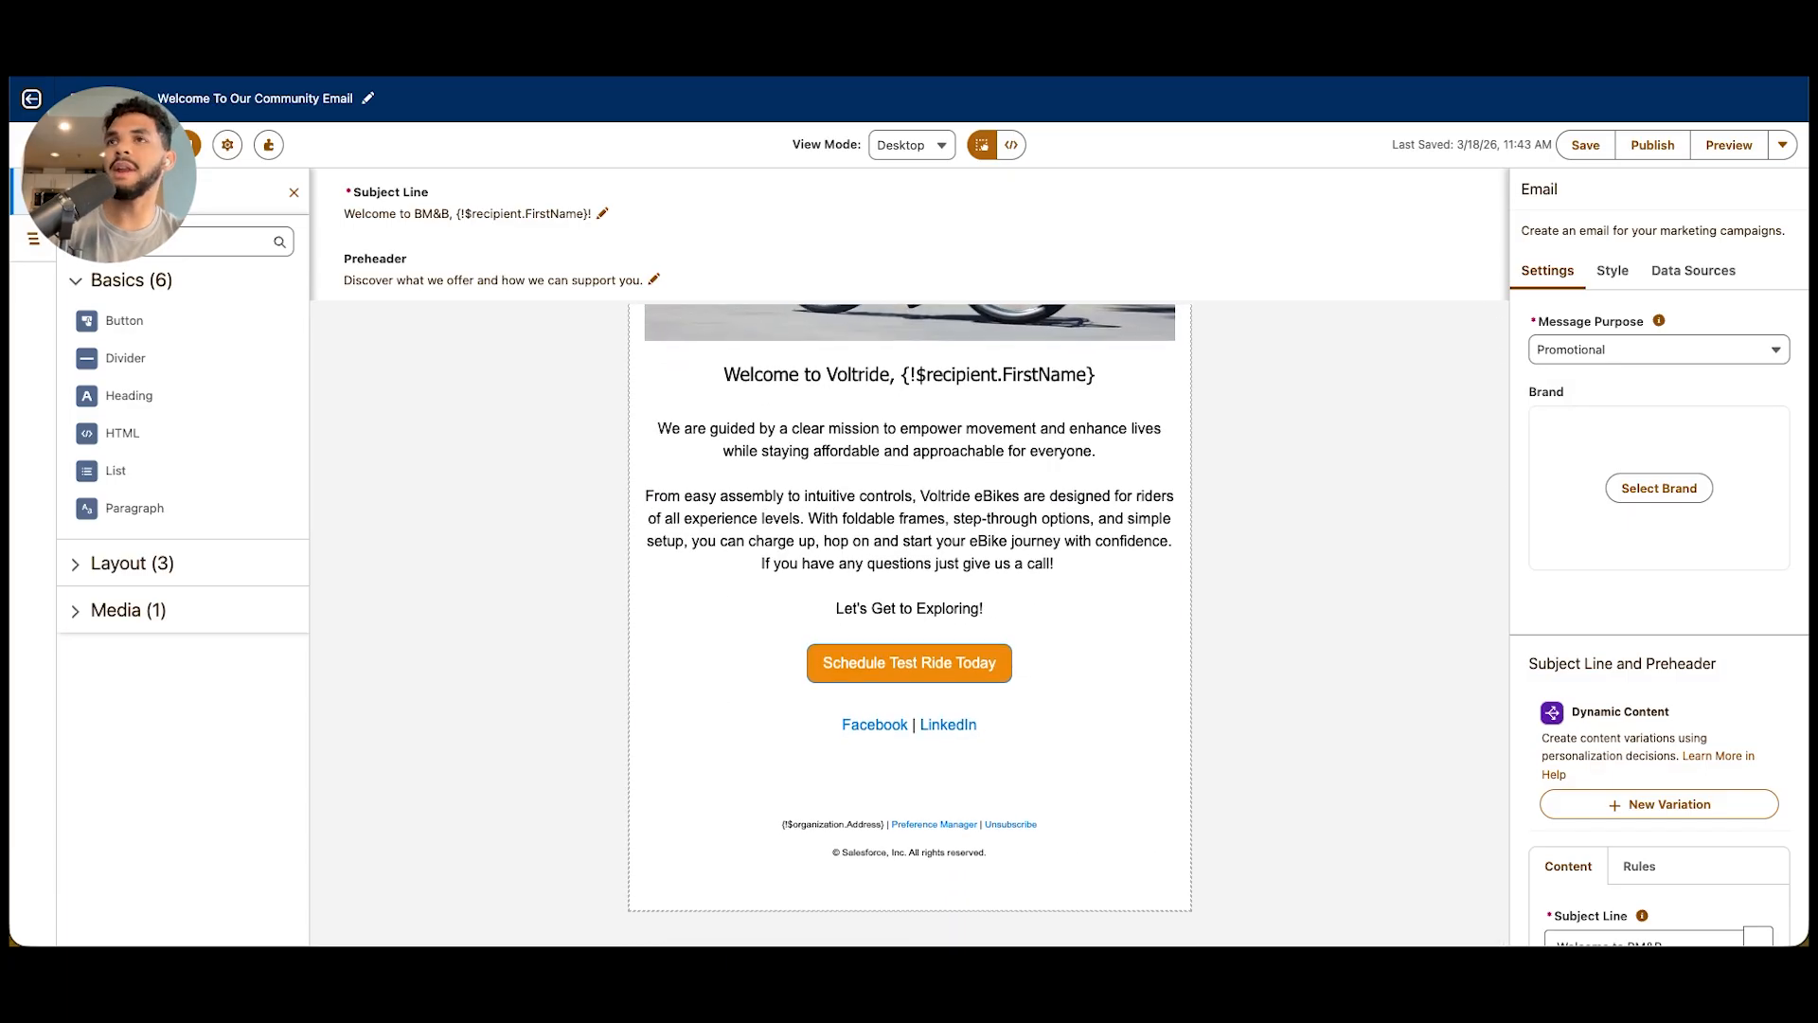
scroll(909, 616, up, 8)
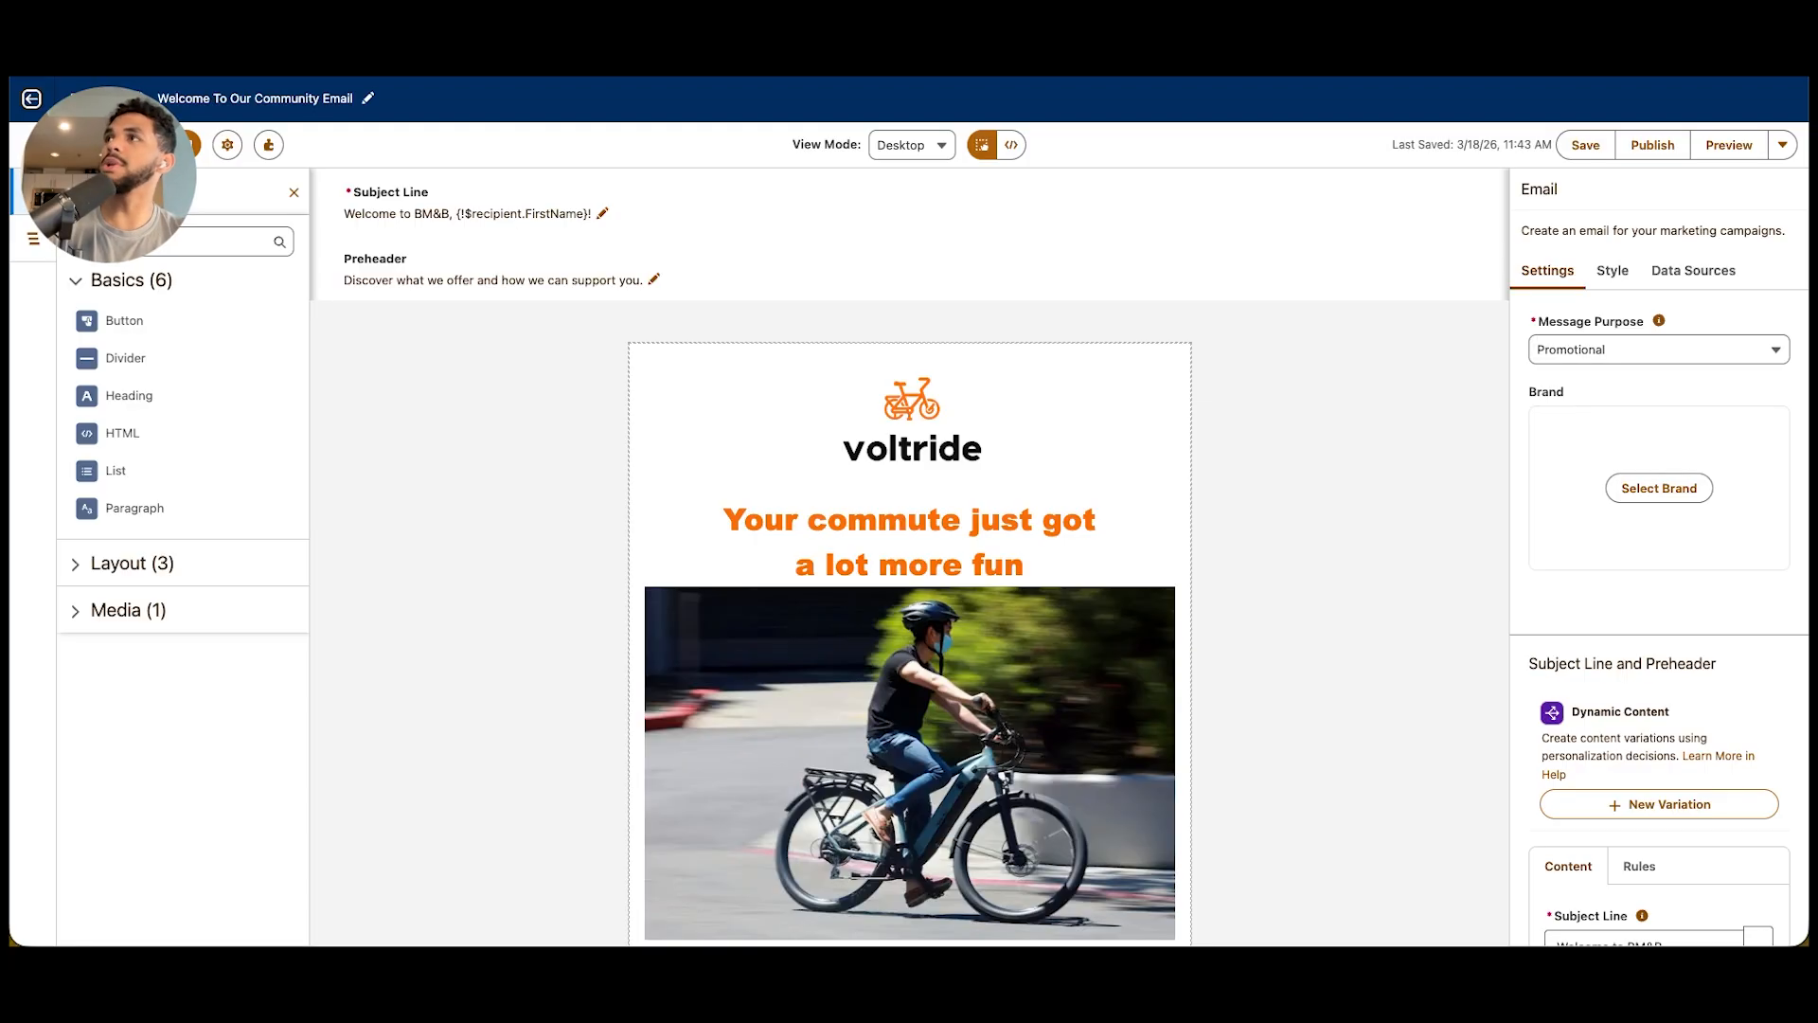
Try out a button labelled Hi between the heading and the bike photo, and delete it after viewing its style options
drag(109, 320, 1004, 582)
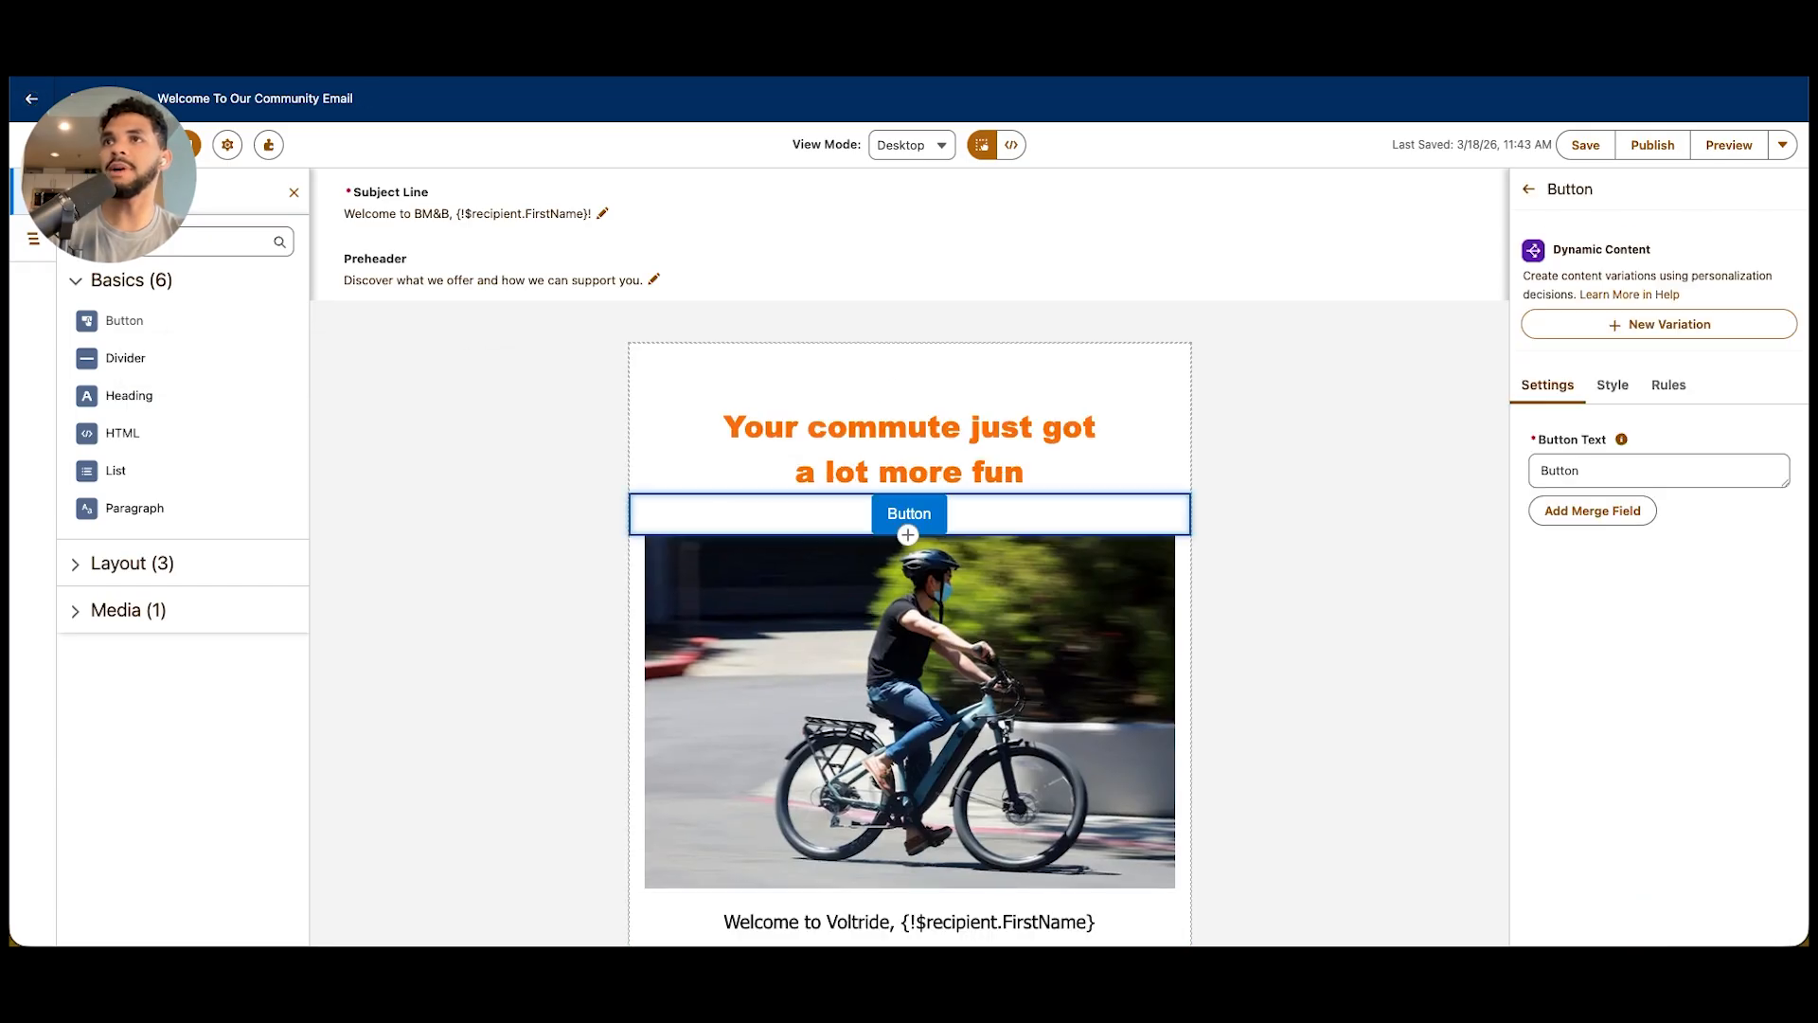
key(ctrl+a)
text(Hi)
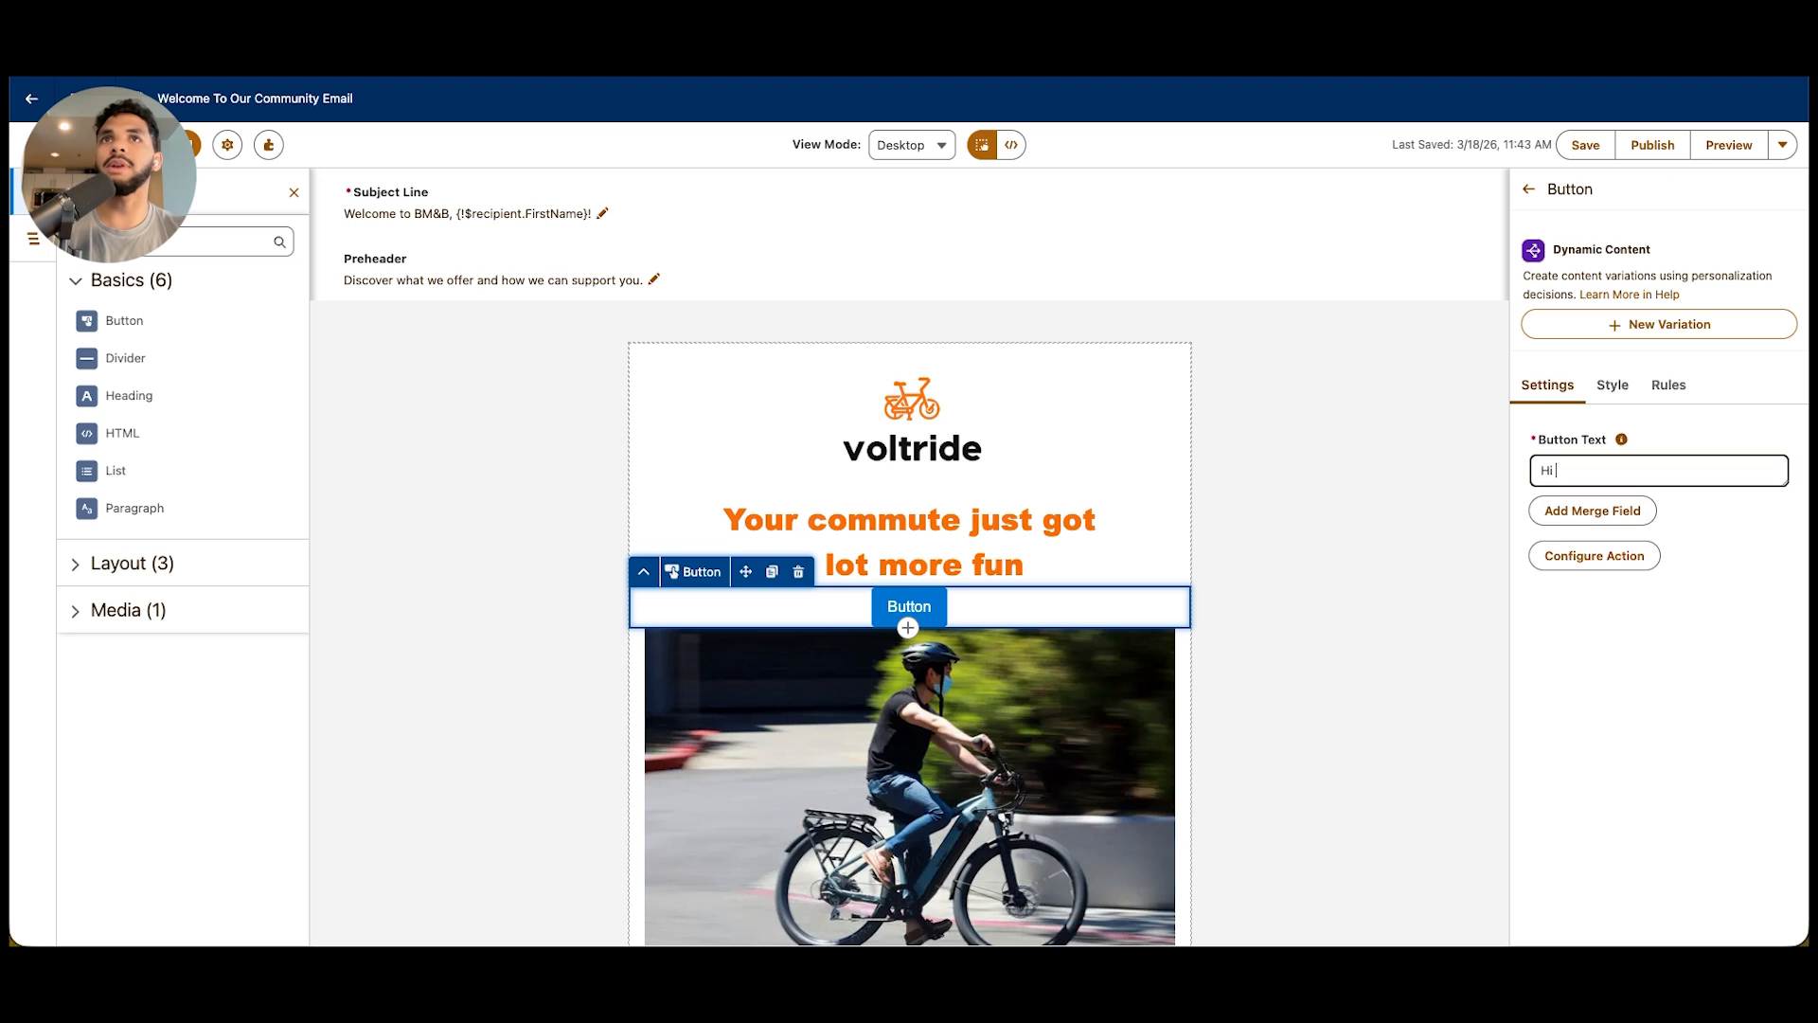
click(1612, 386)
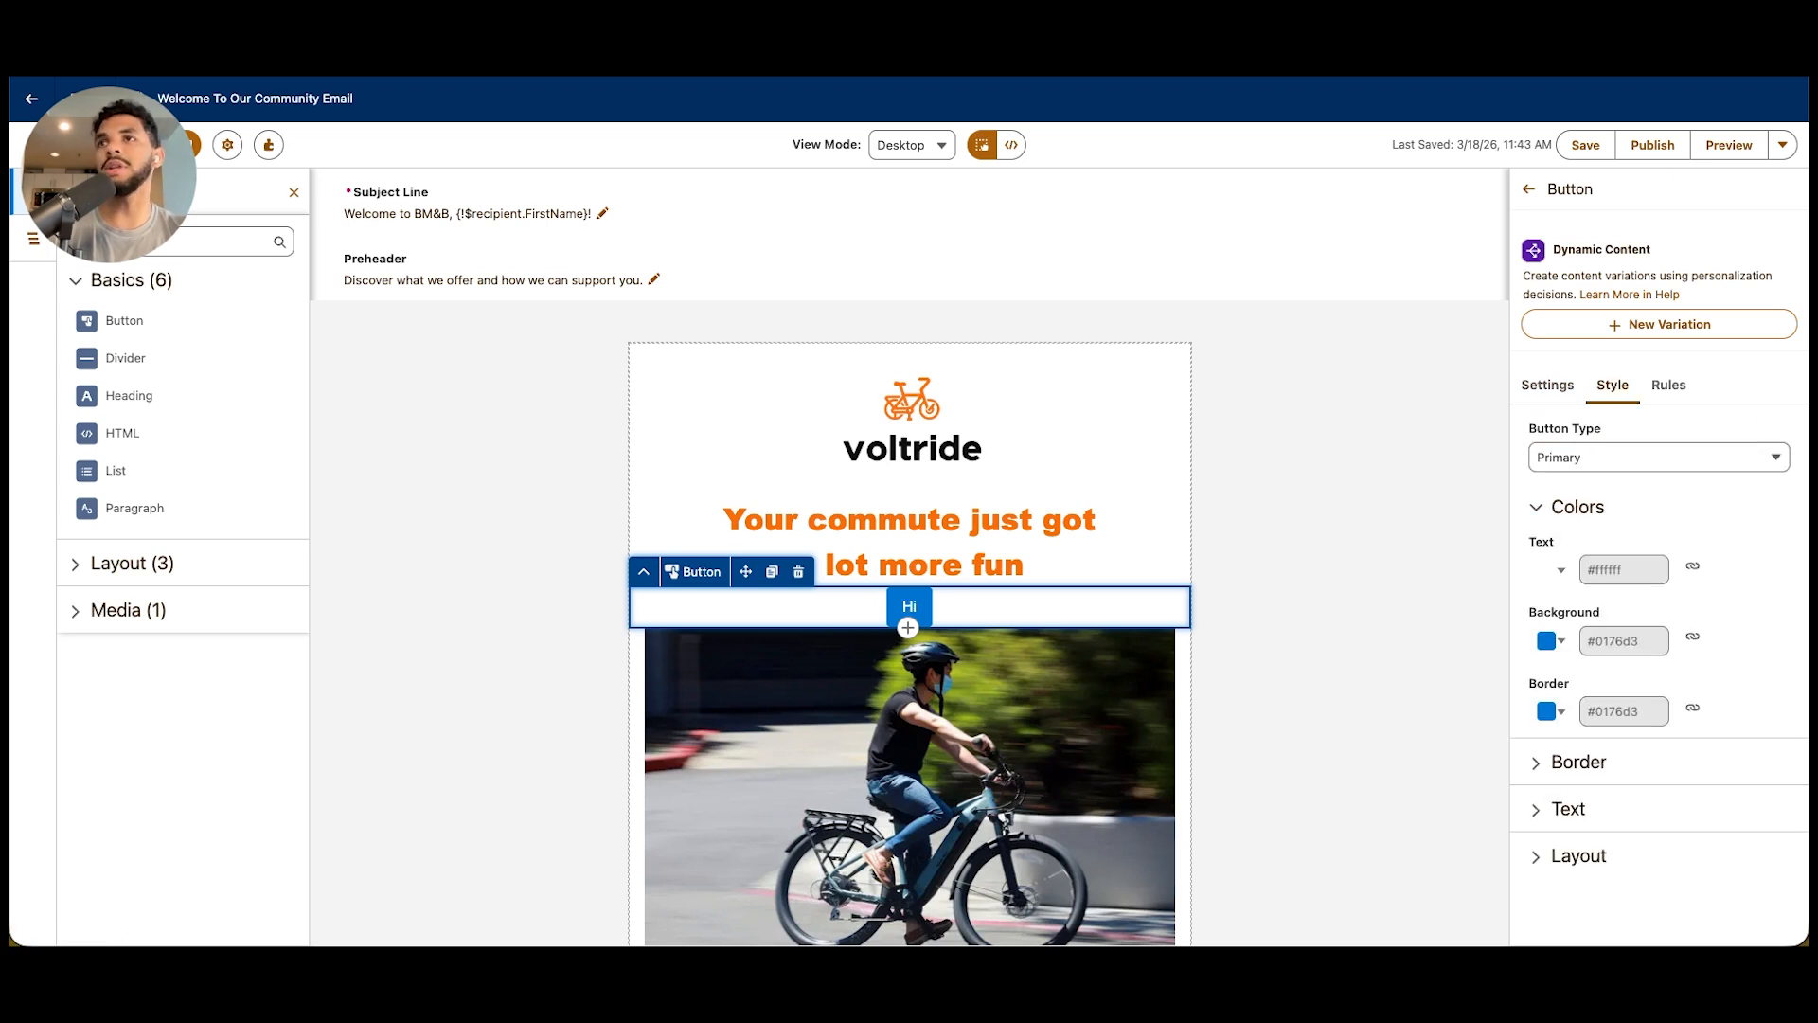
click(798, 572)
click(800, 569)
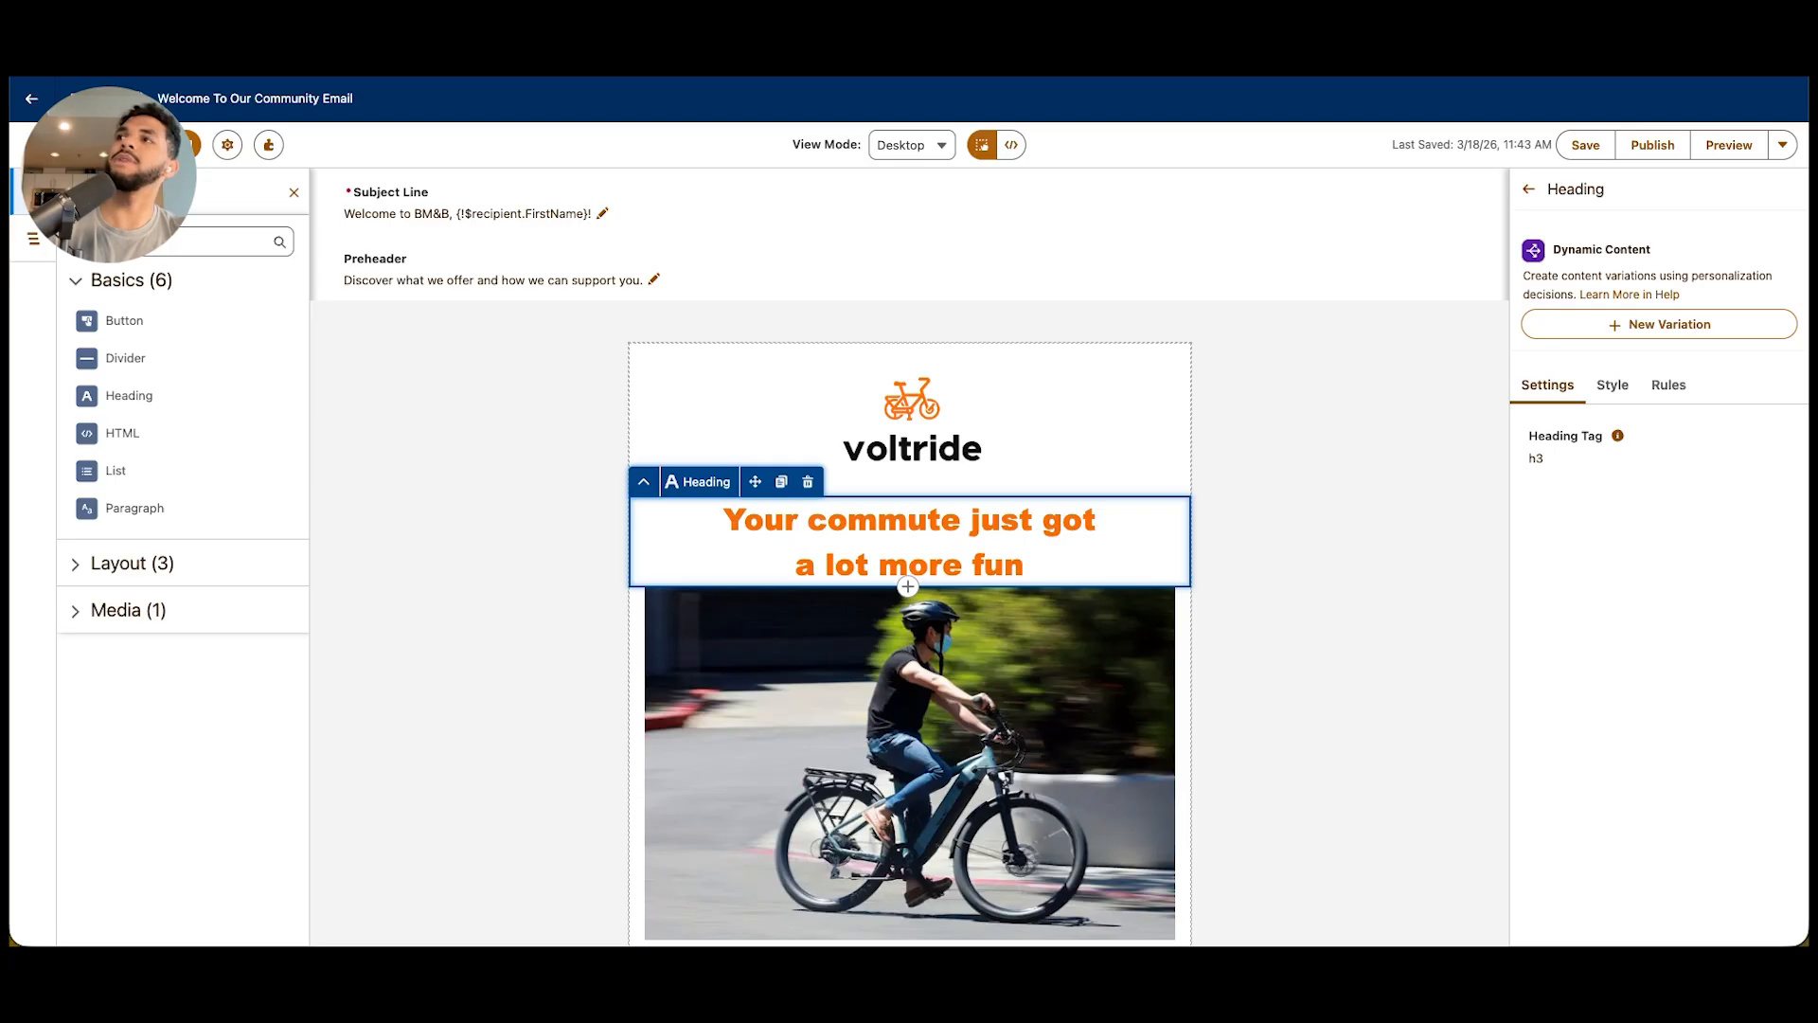
Try out an HTML component between the voltride logo and the heading, and delete it
drag(122, 433, 947, 500)
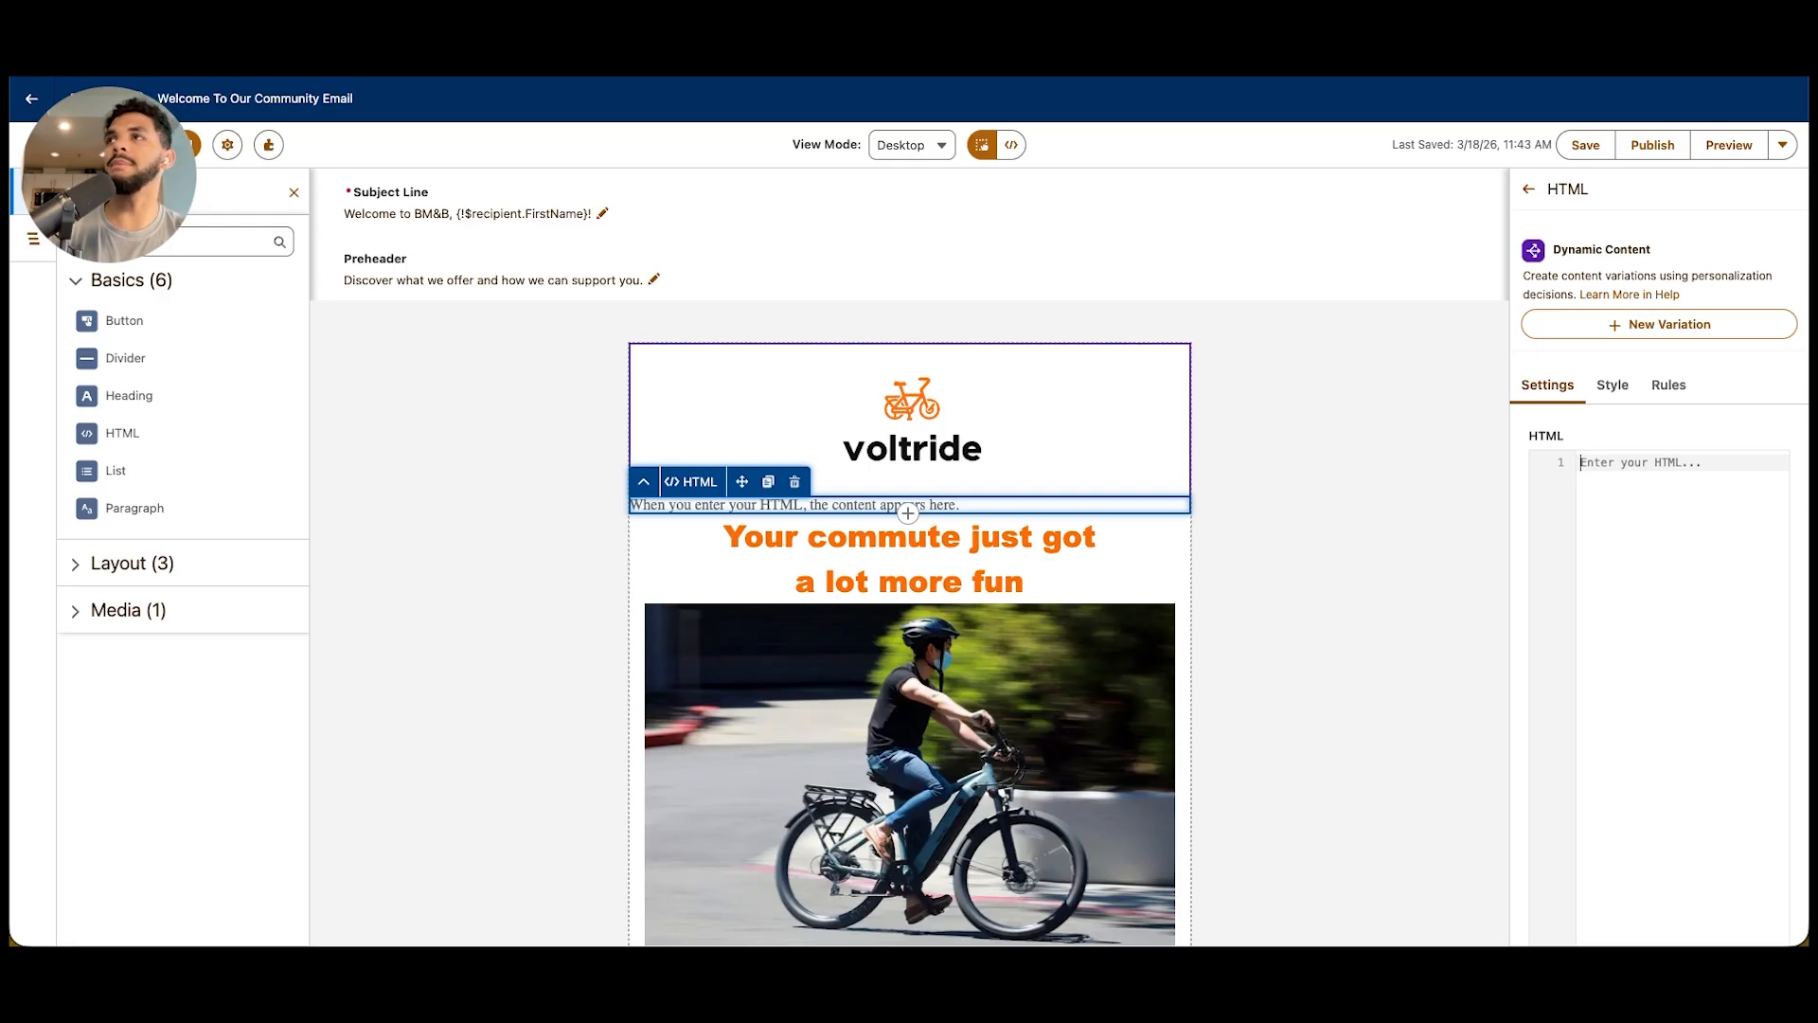
click(795, 481)
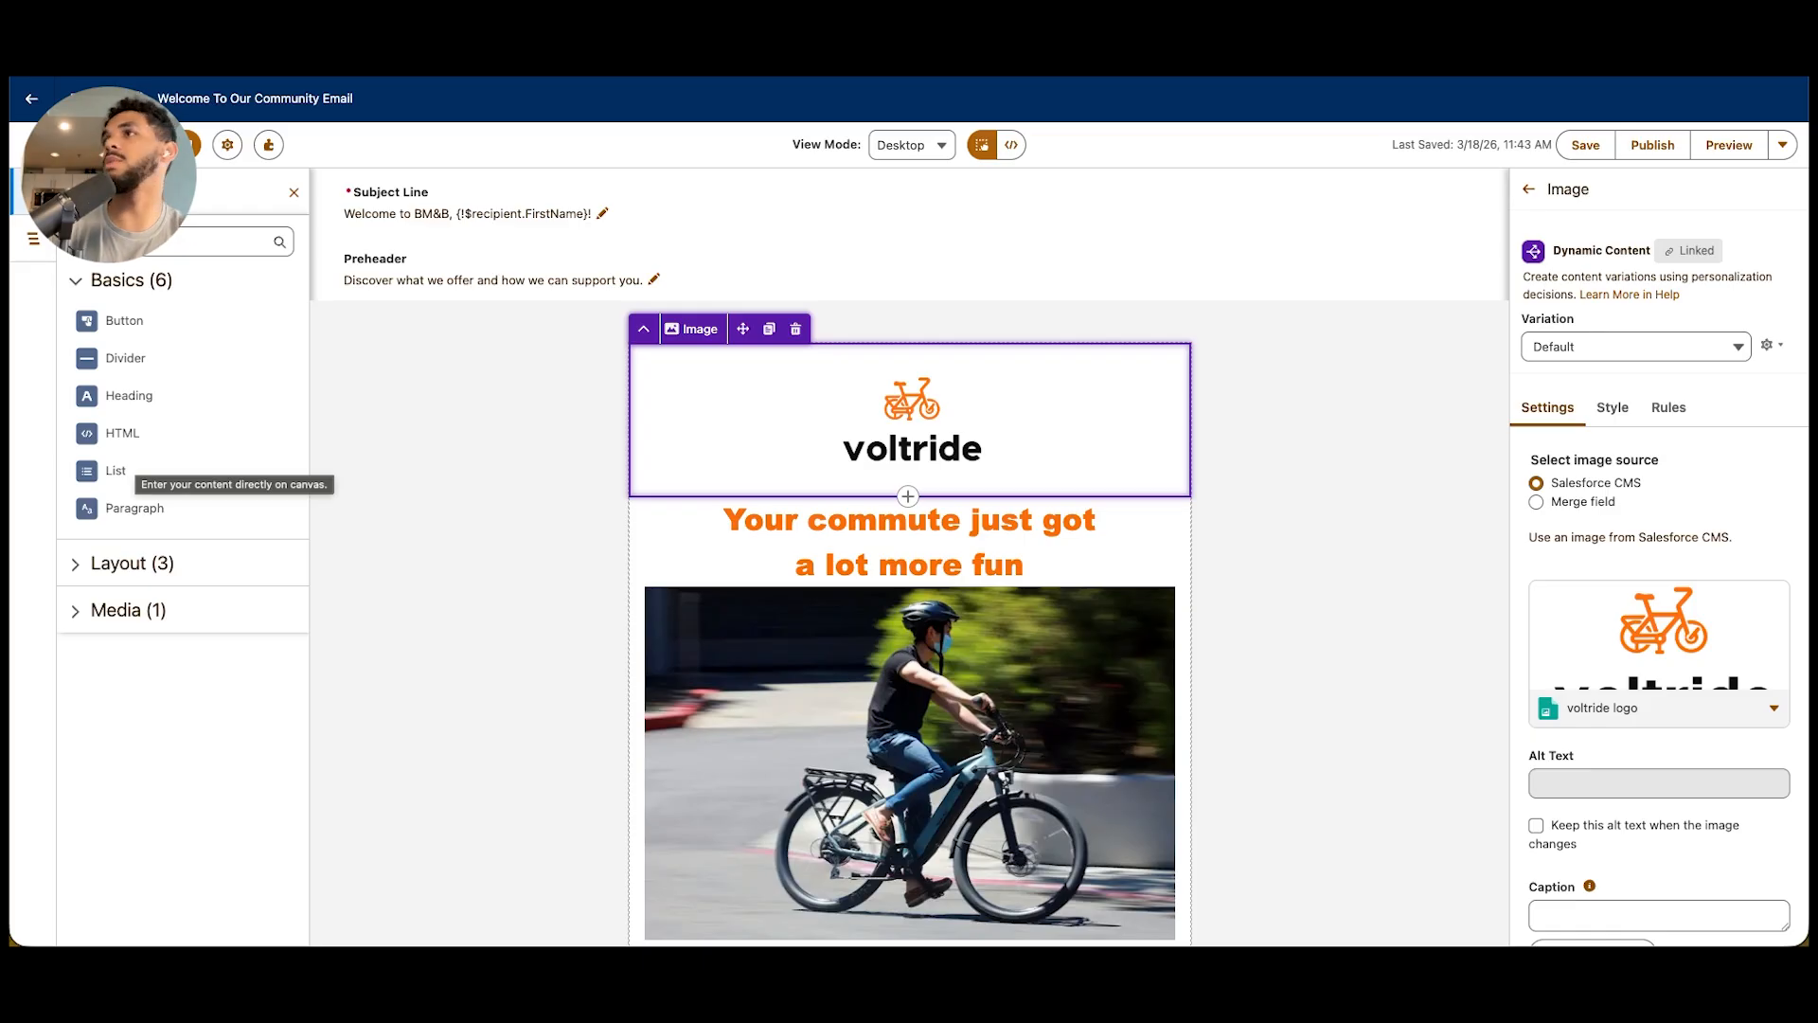
click(469, 483)
Examine the available Layout and Media components and the lower part of the email
click(132, 563)
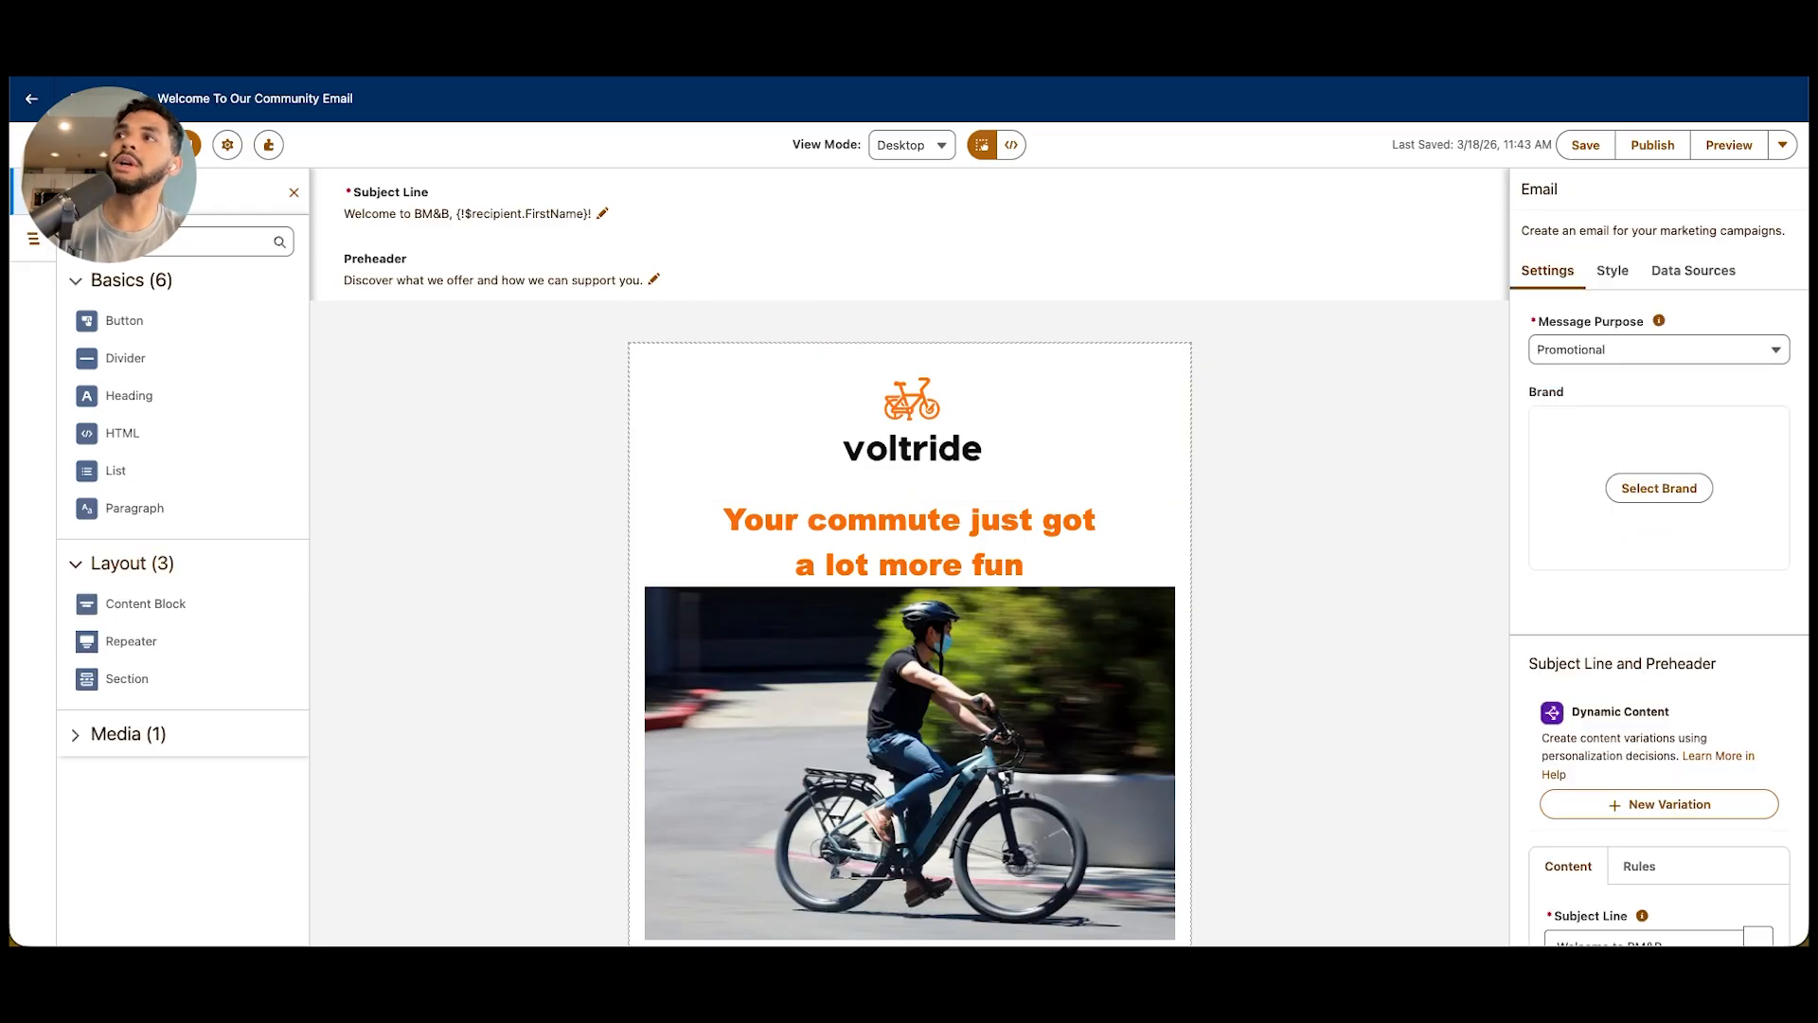
click(128, 734)
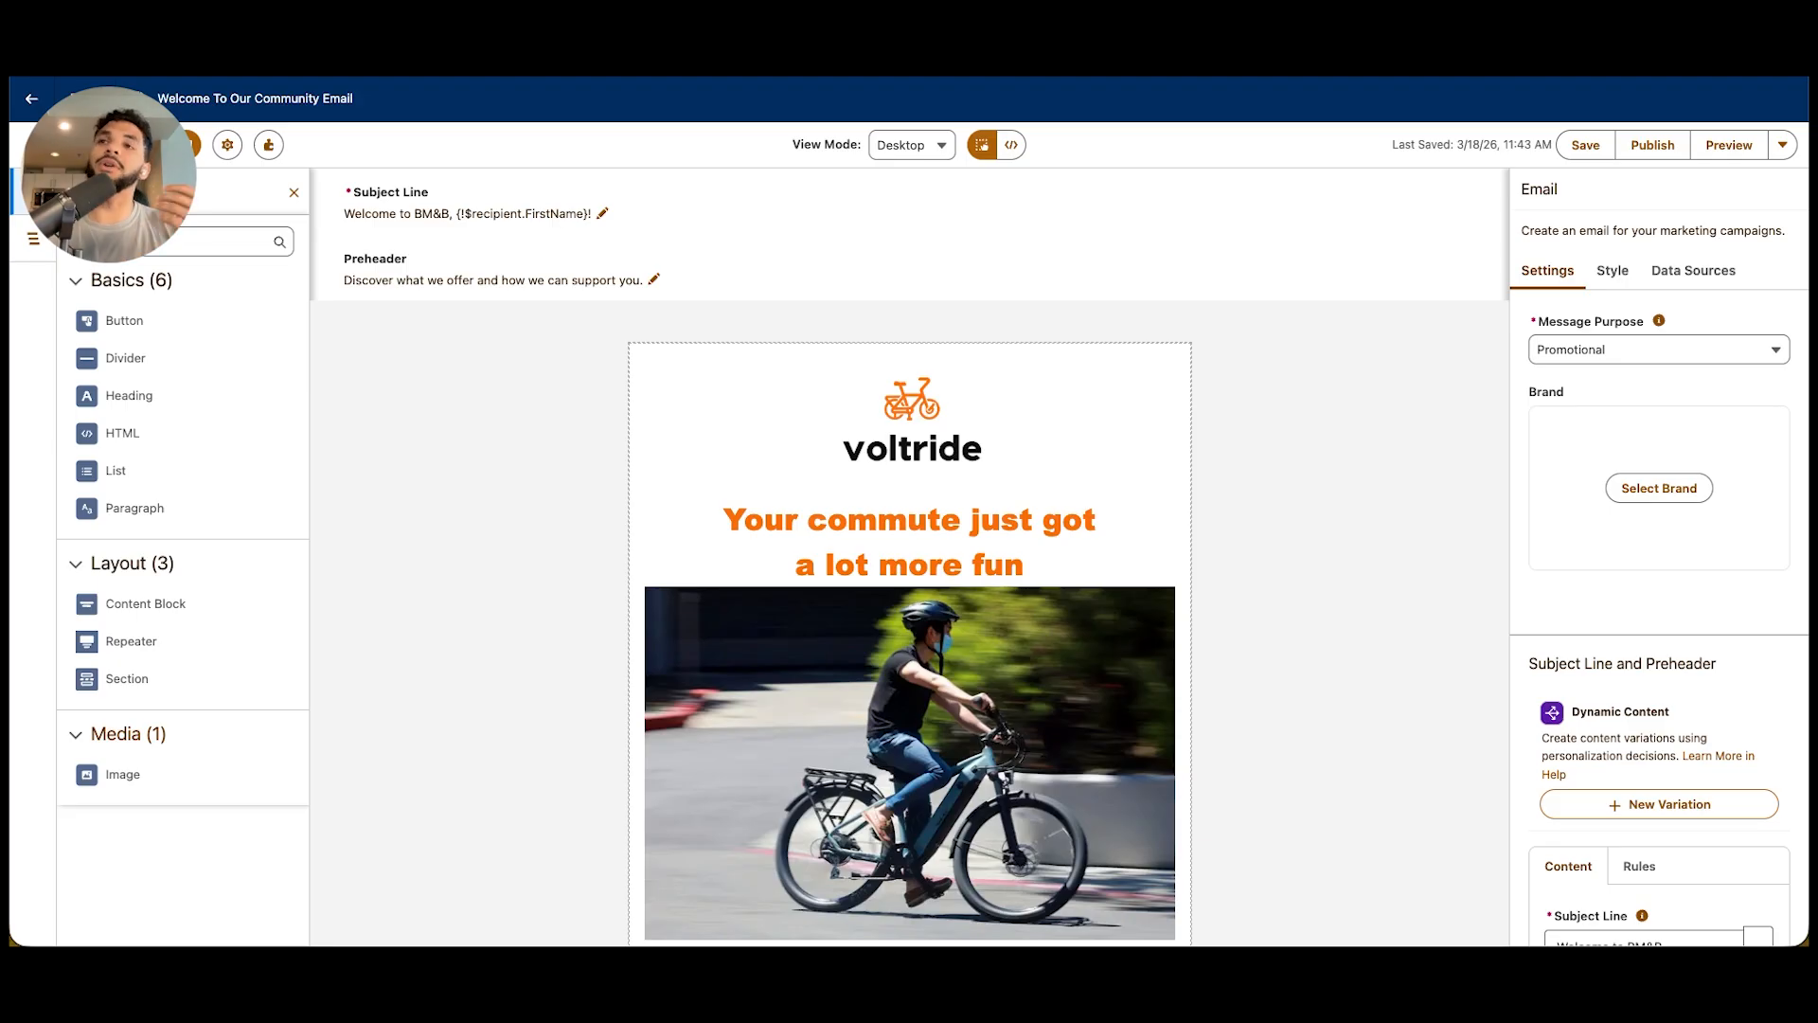
scroll(909, 606, down, 2)
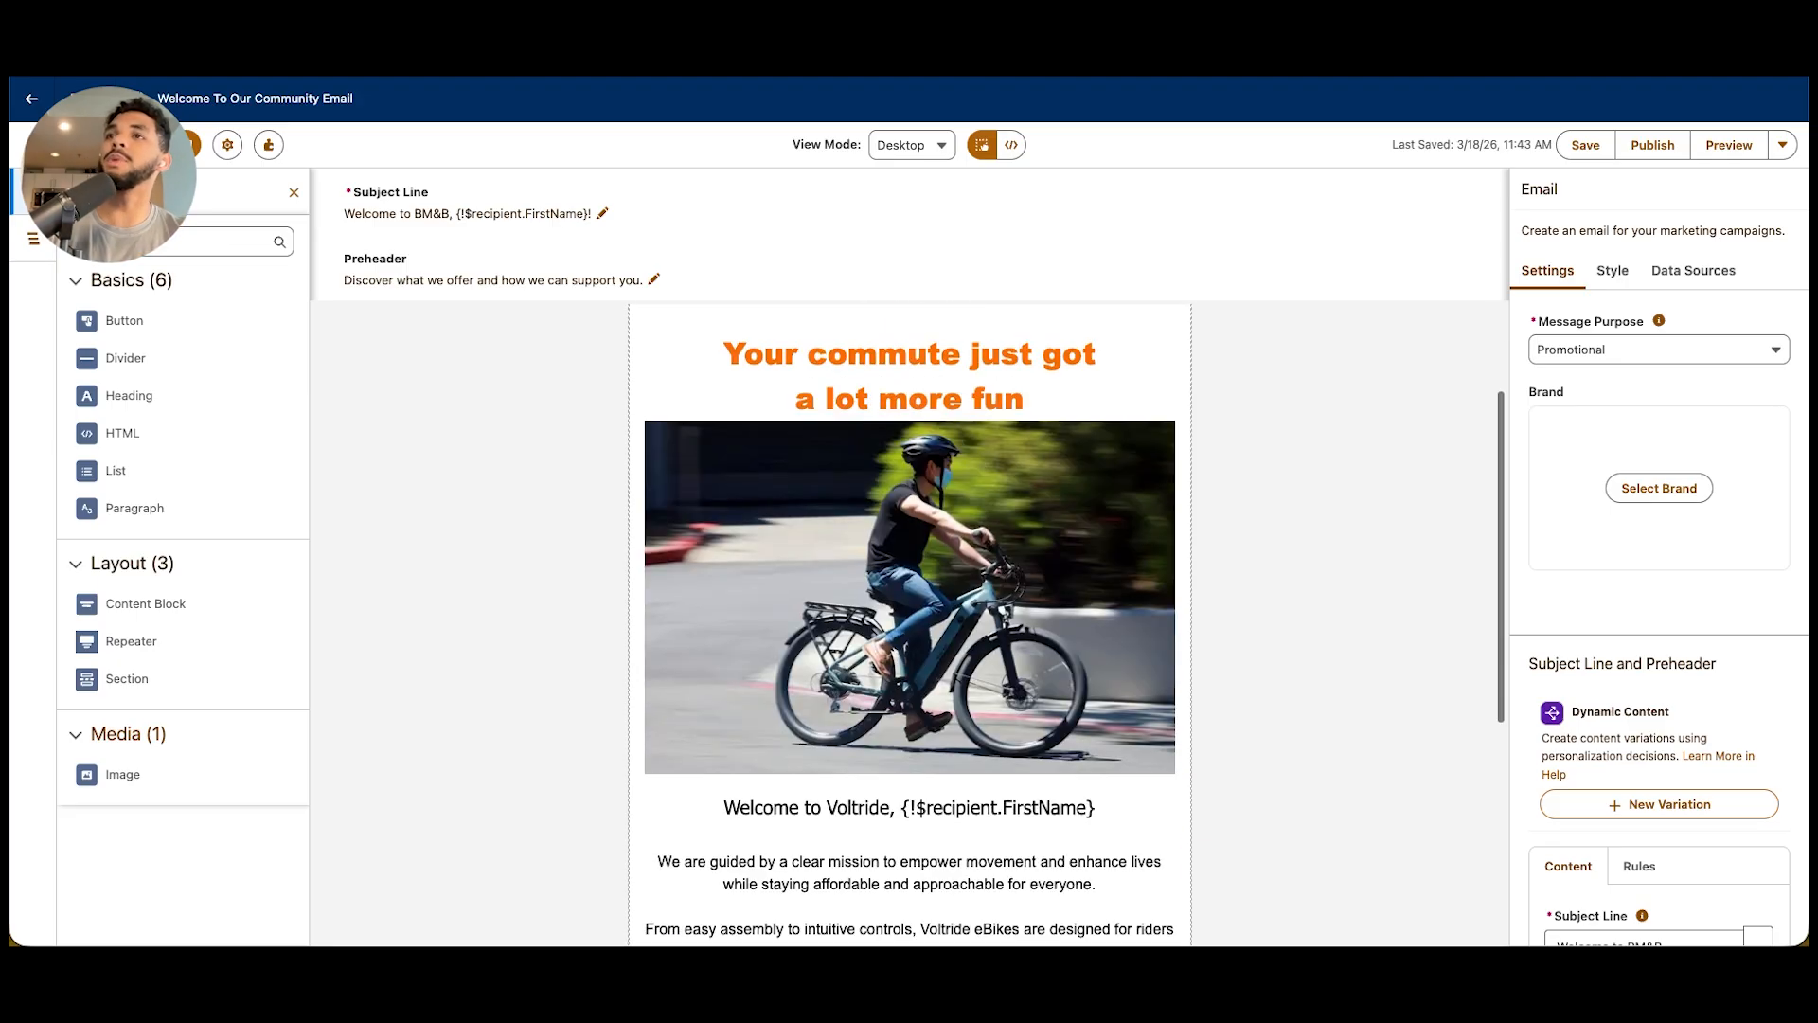
Examine the settings of the bike photo and the orange heading in the email
click(909, 597)
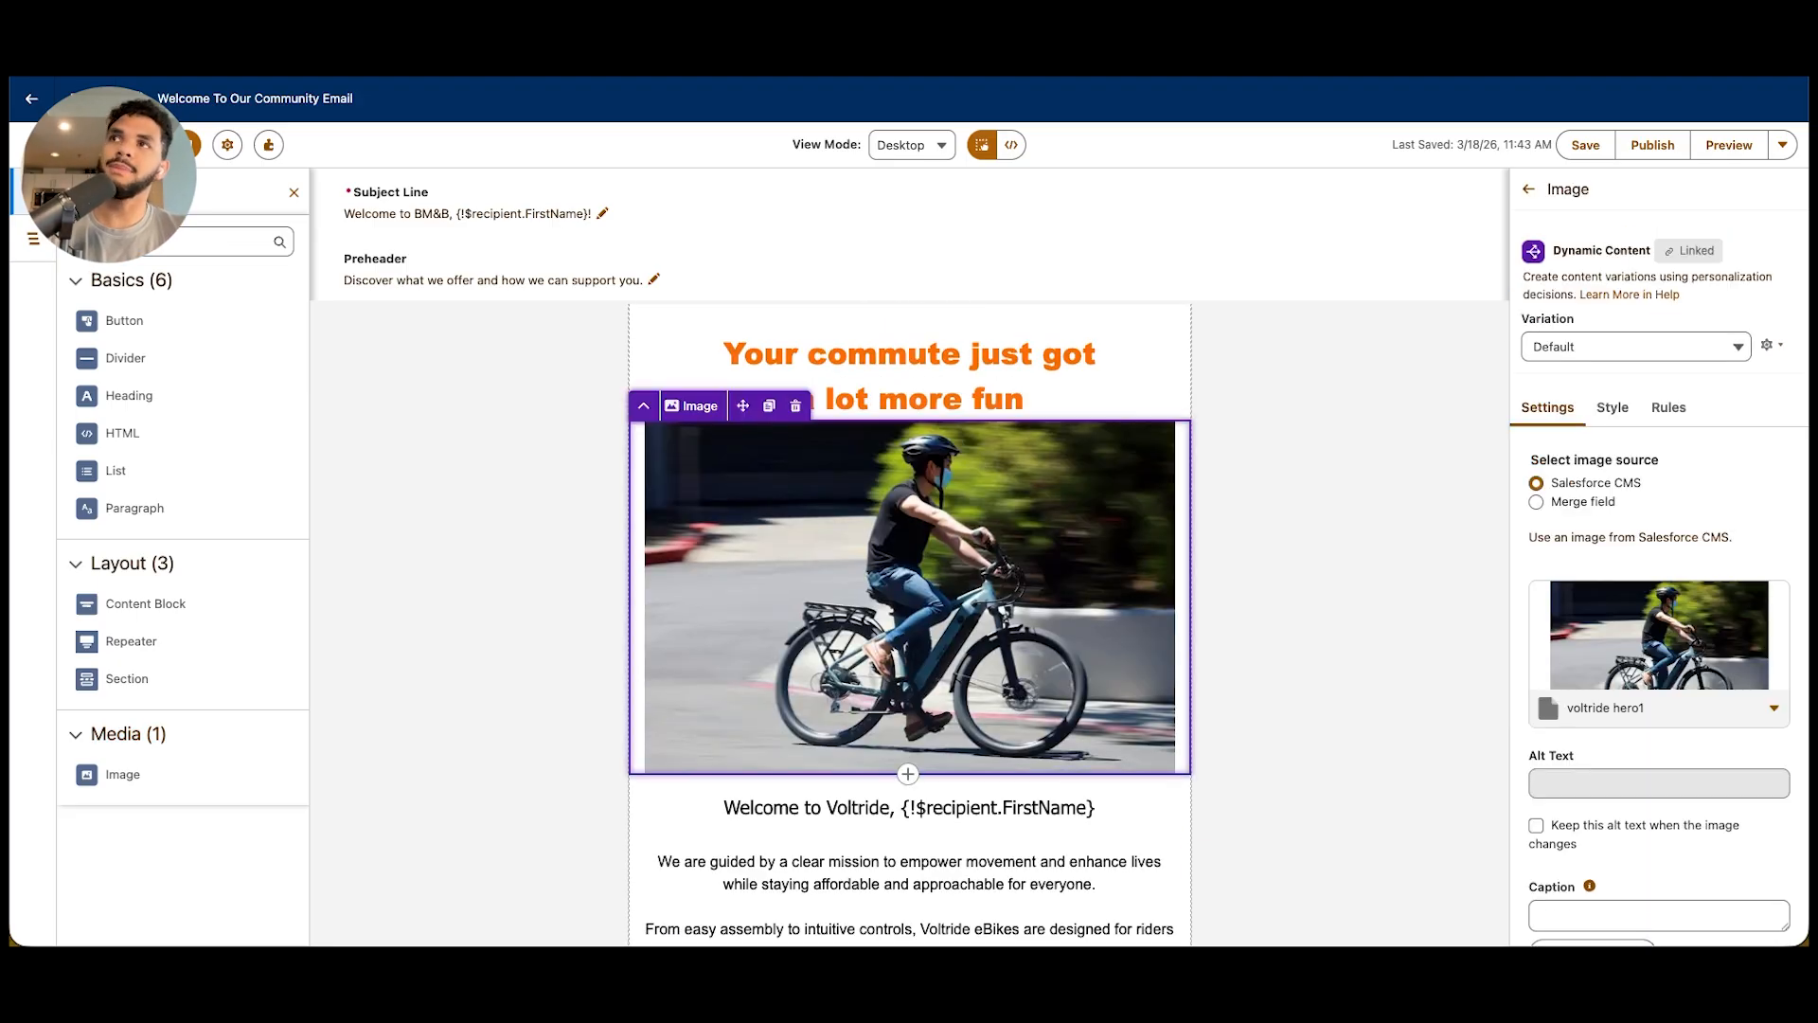
scroll(909, 568, up, 2)
click(909, 520)
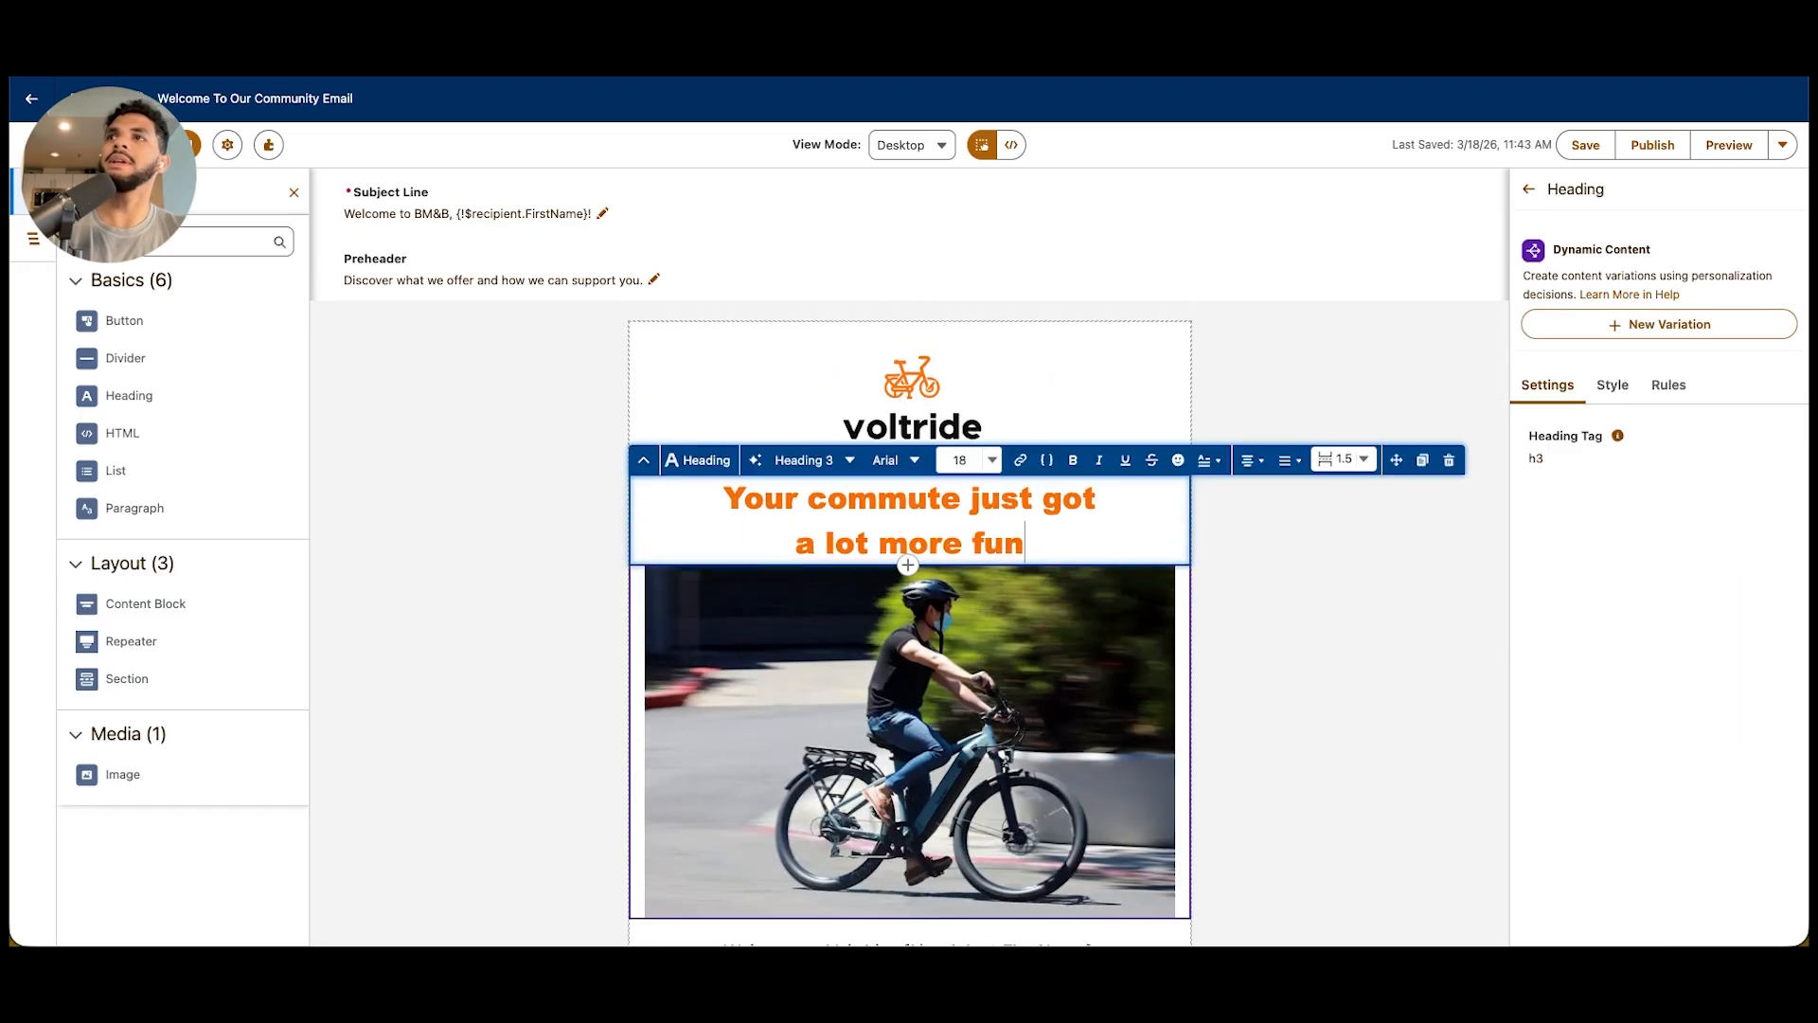
scroll(909, 644, down, 1)
Display the Var2 dynamic content variation of the bike photo
click(909, 641)
scroll(909, 701, down, 4)
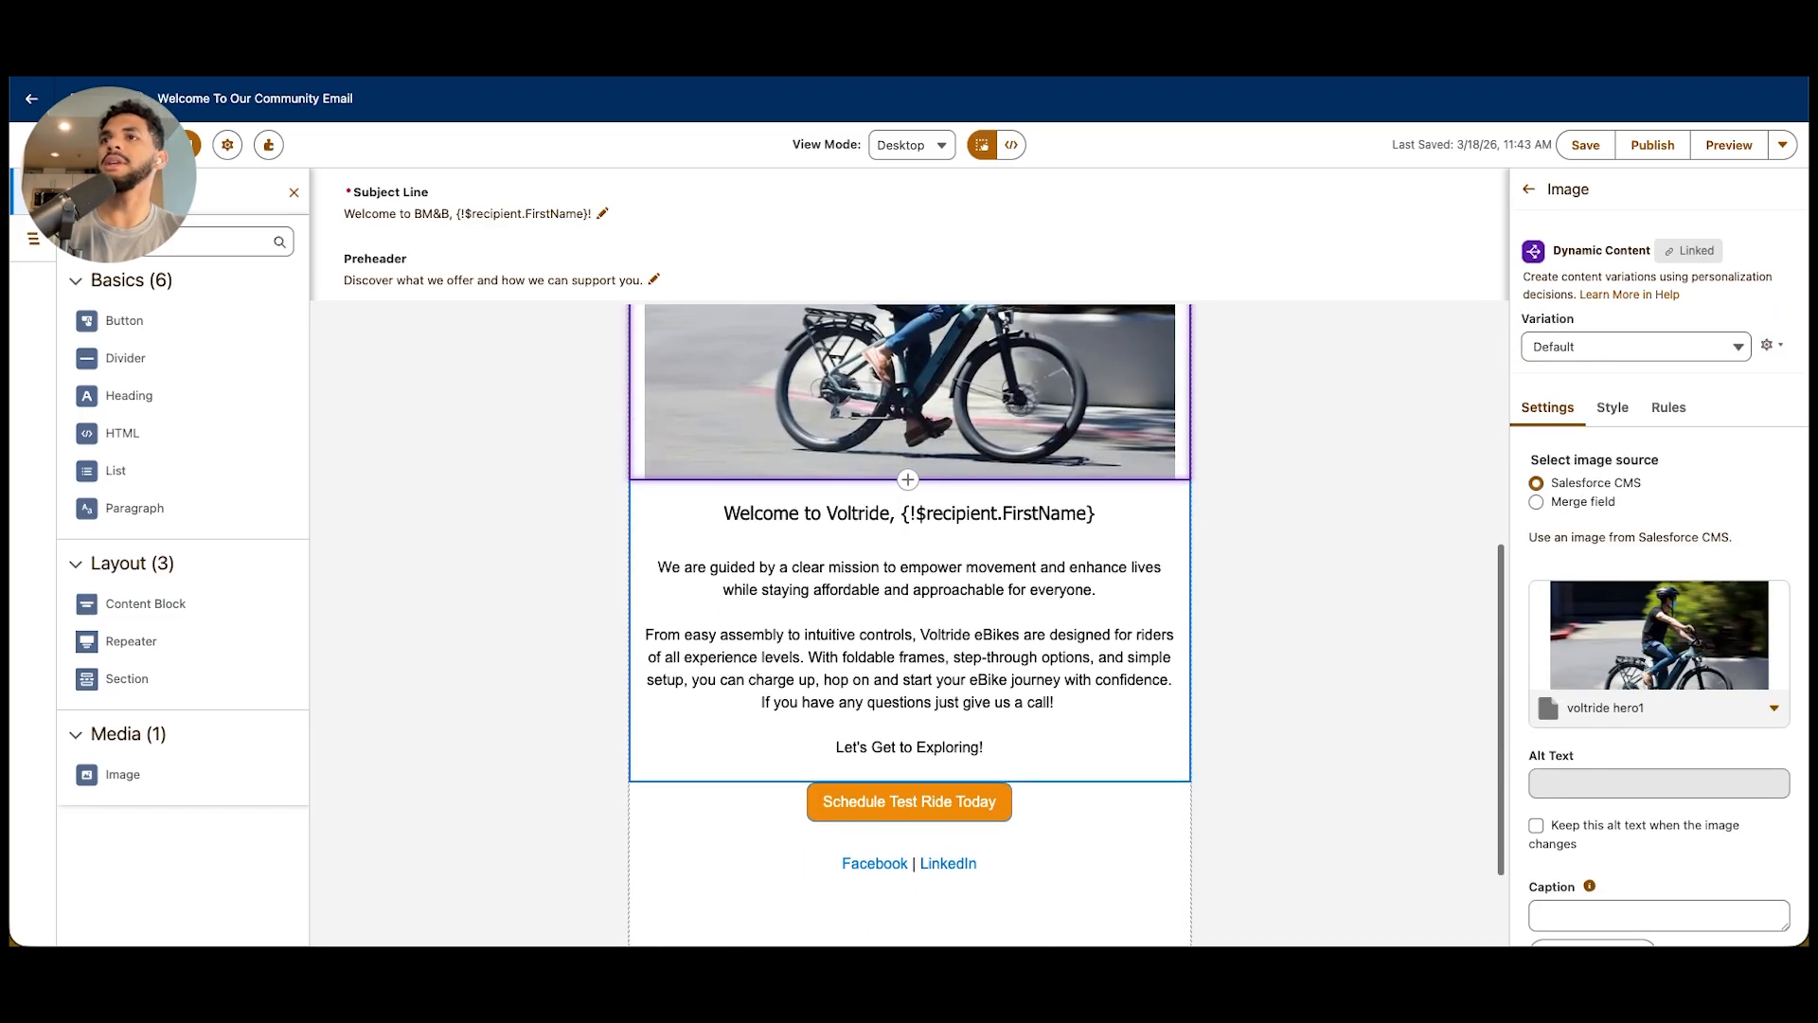
scroll(909, 700, up, 3)
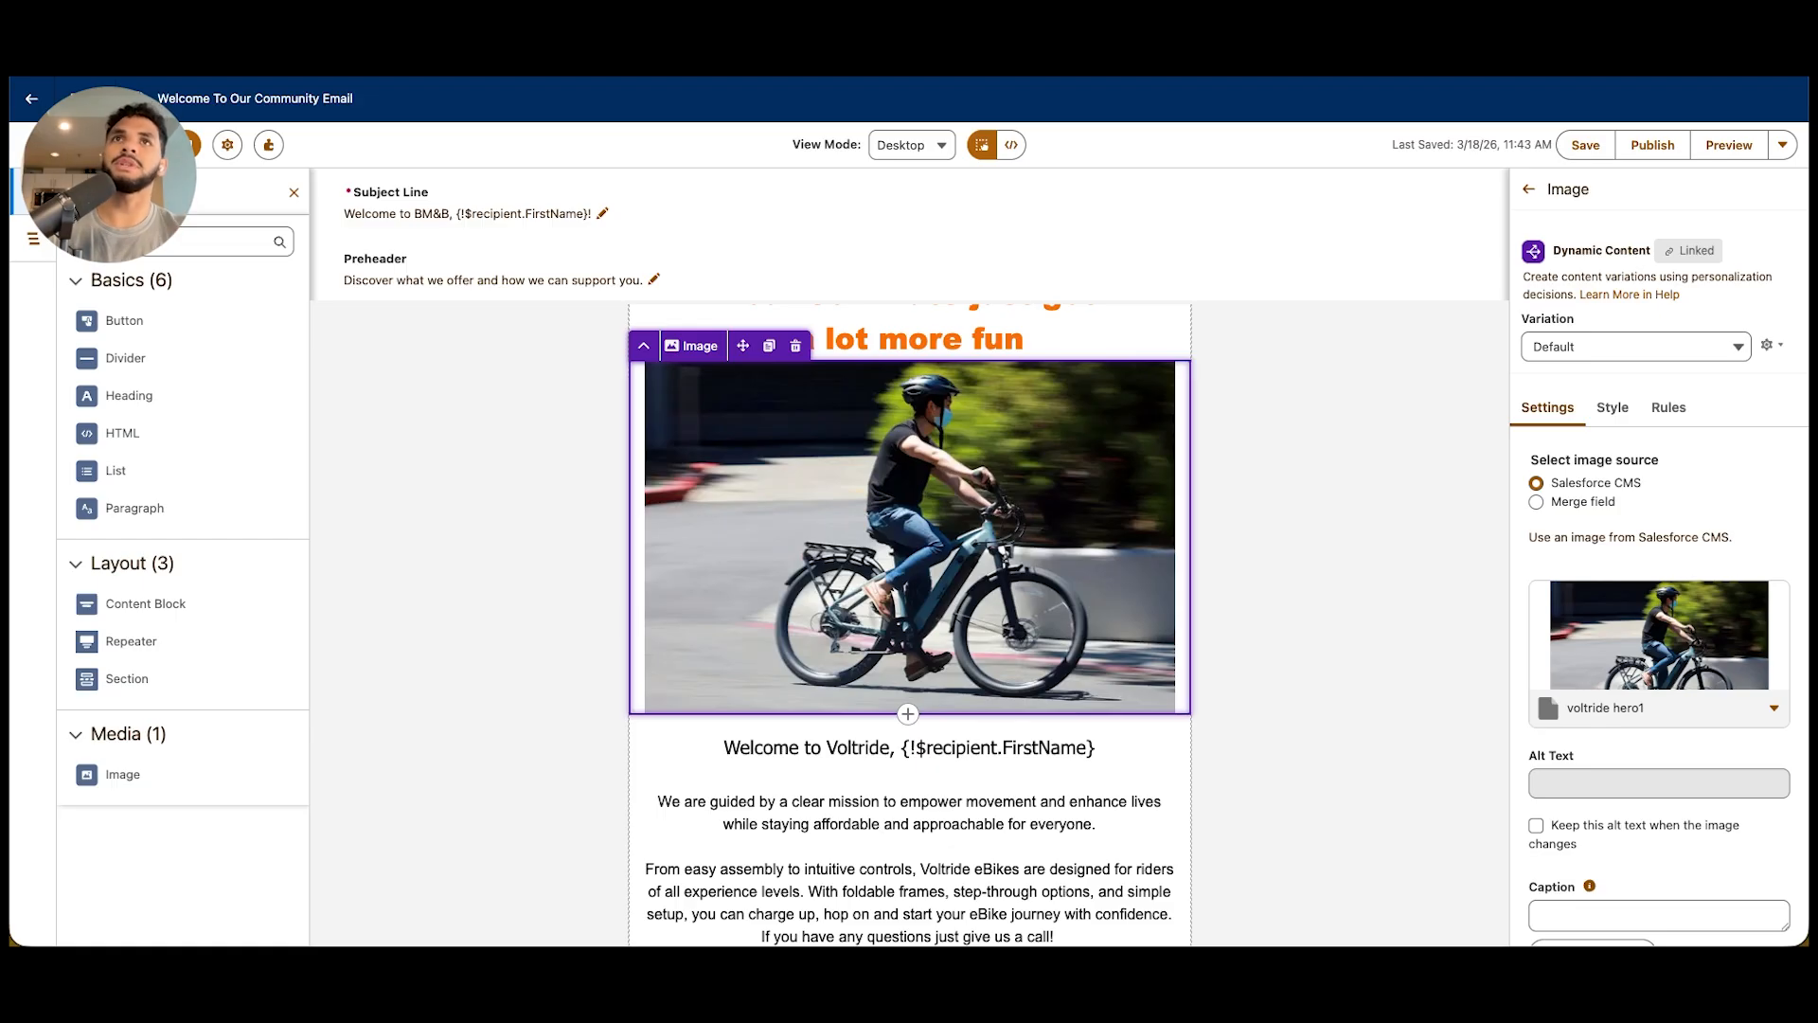
scroll(909, 625, up, 3)
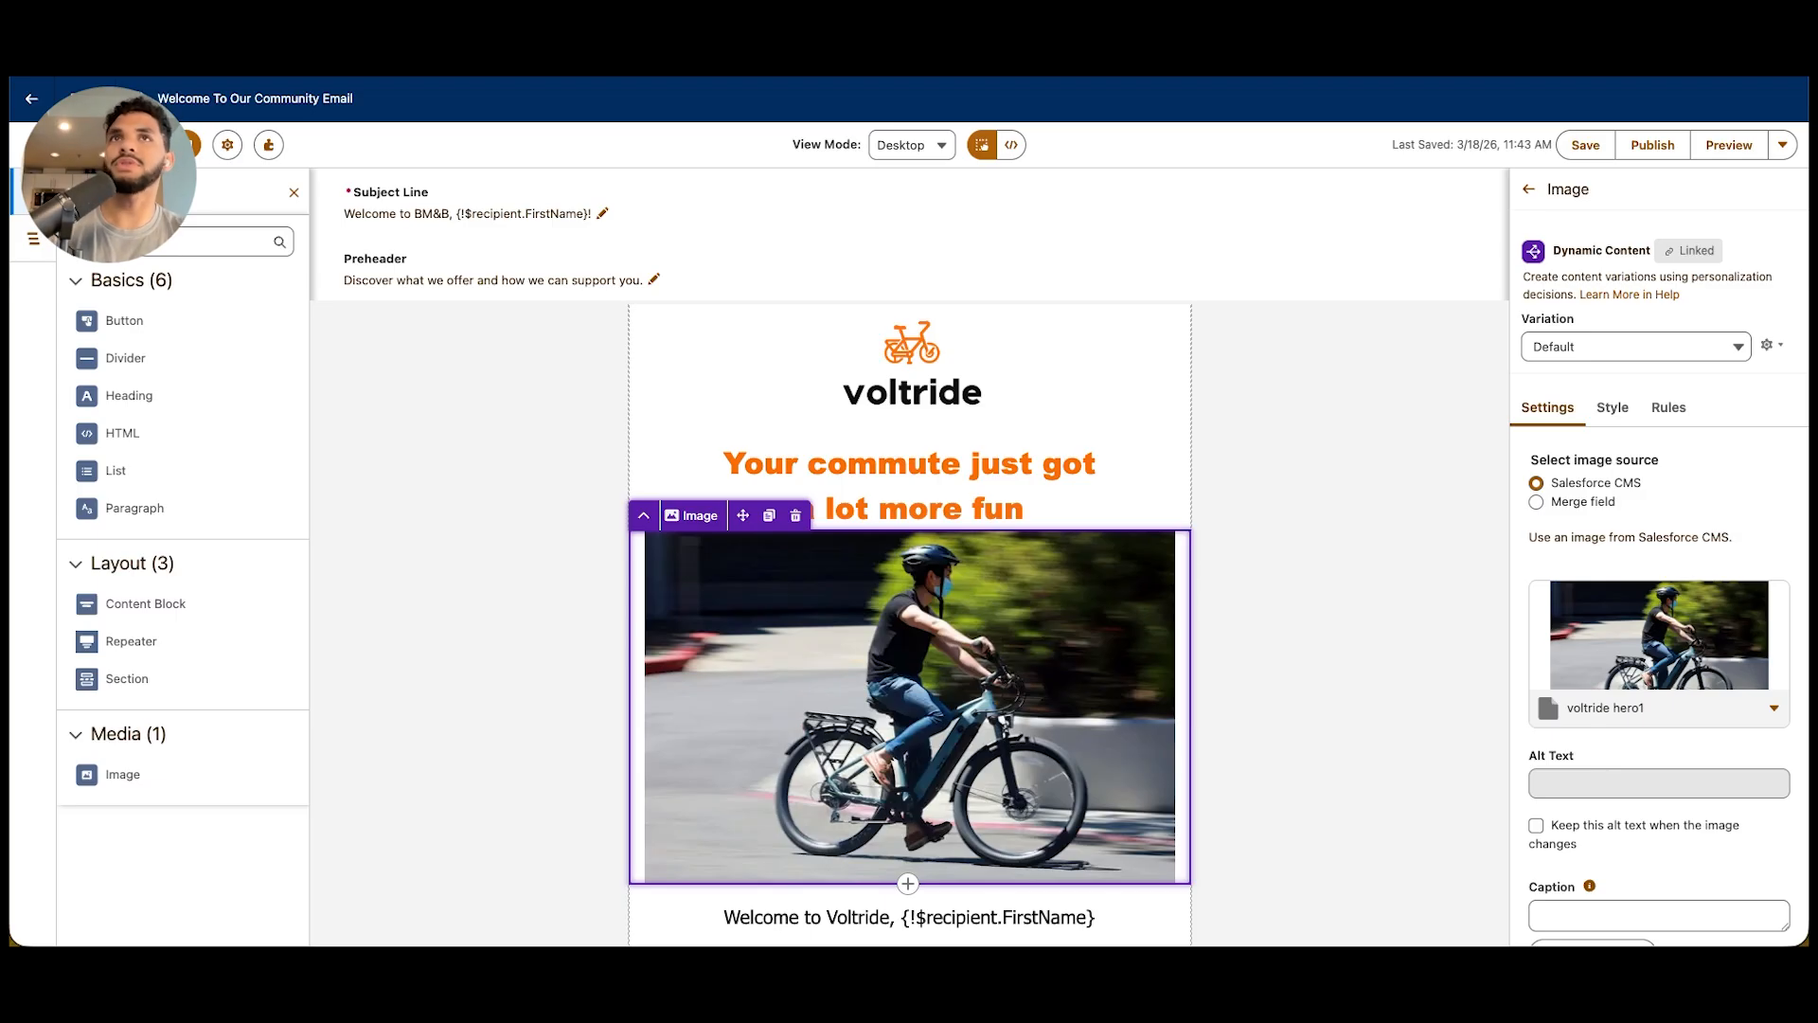
click(1636, 347)
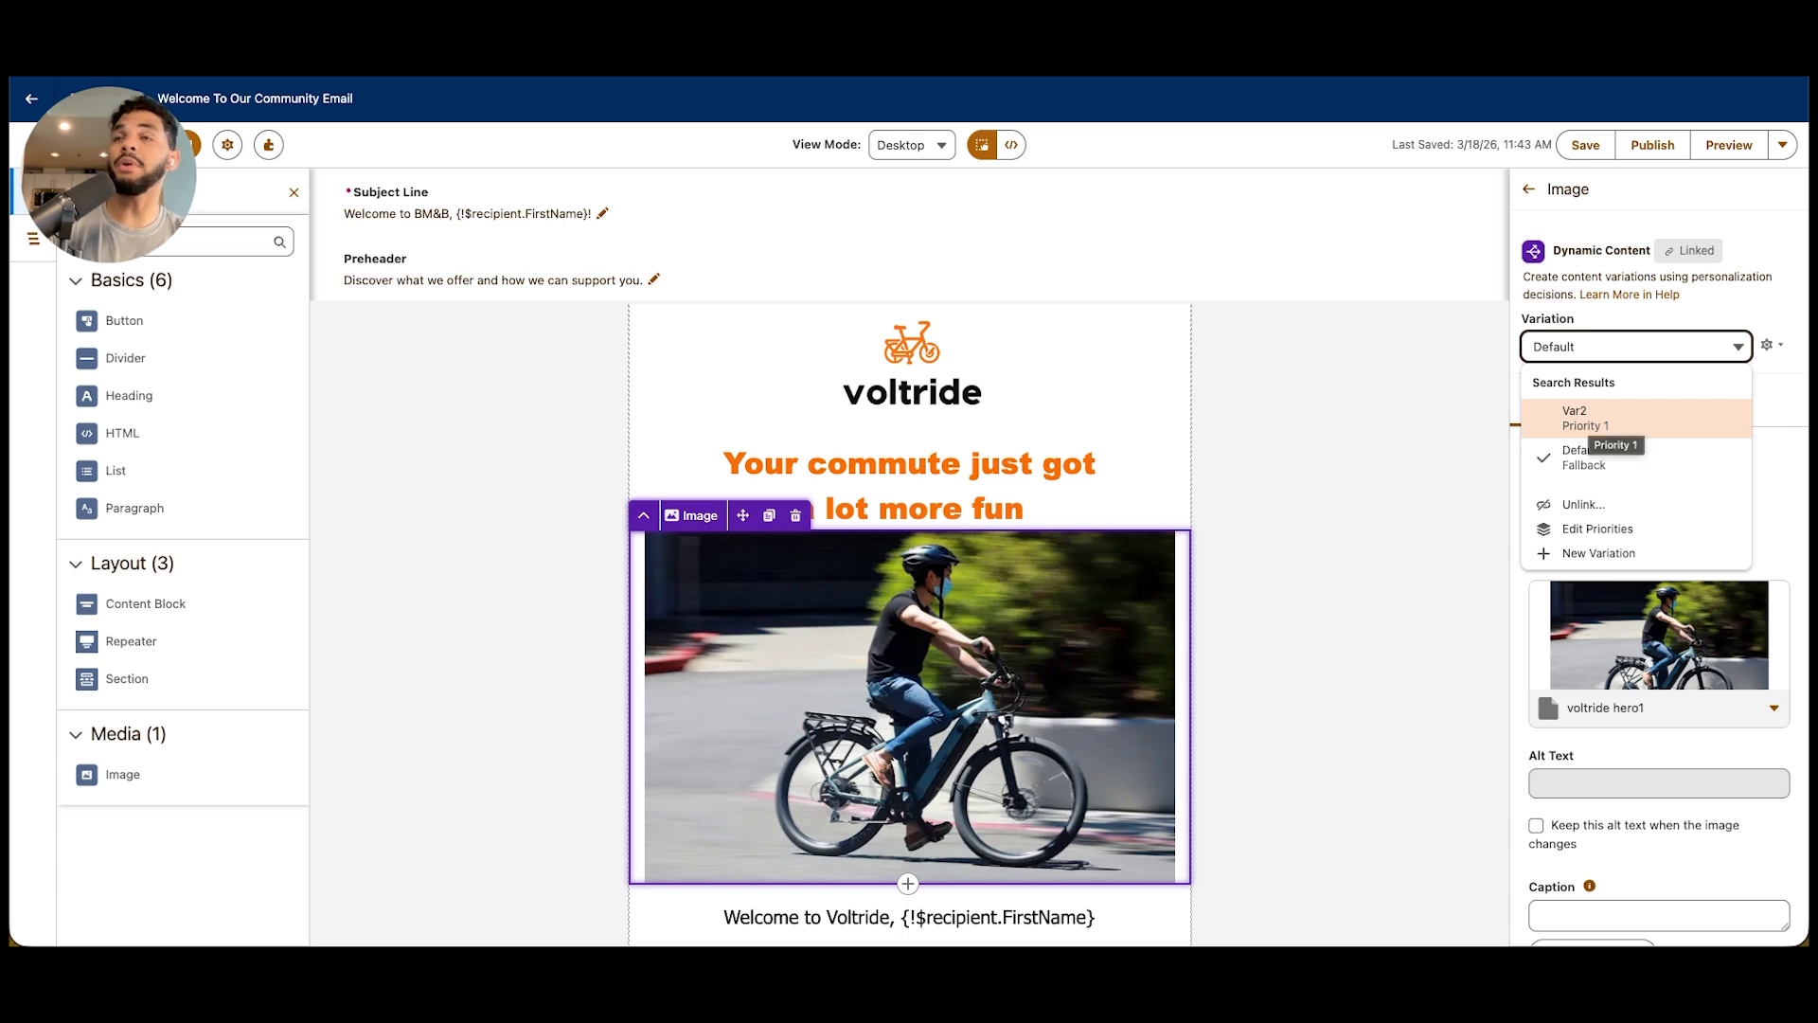
click(1610, 421)
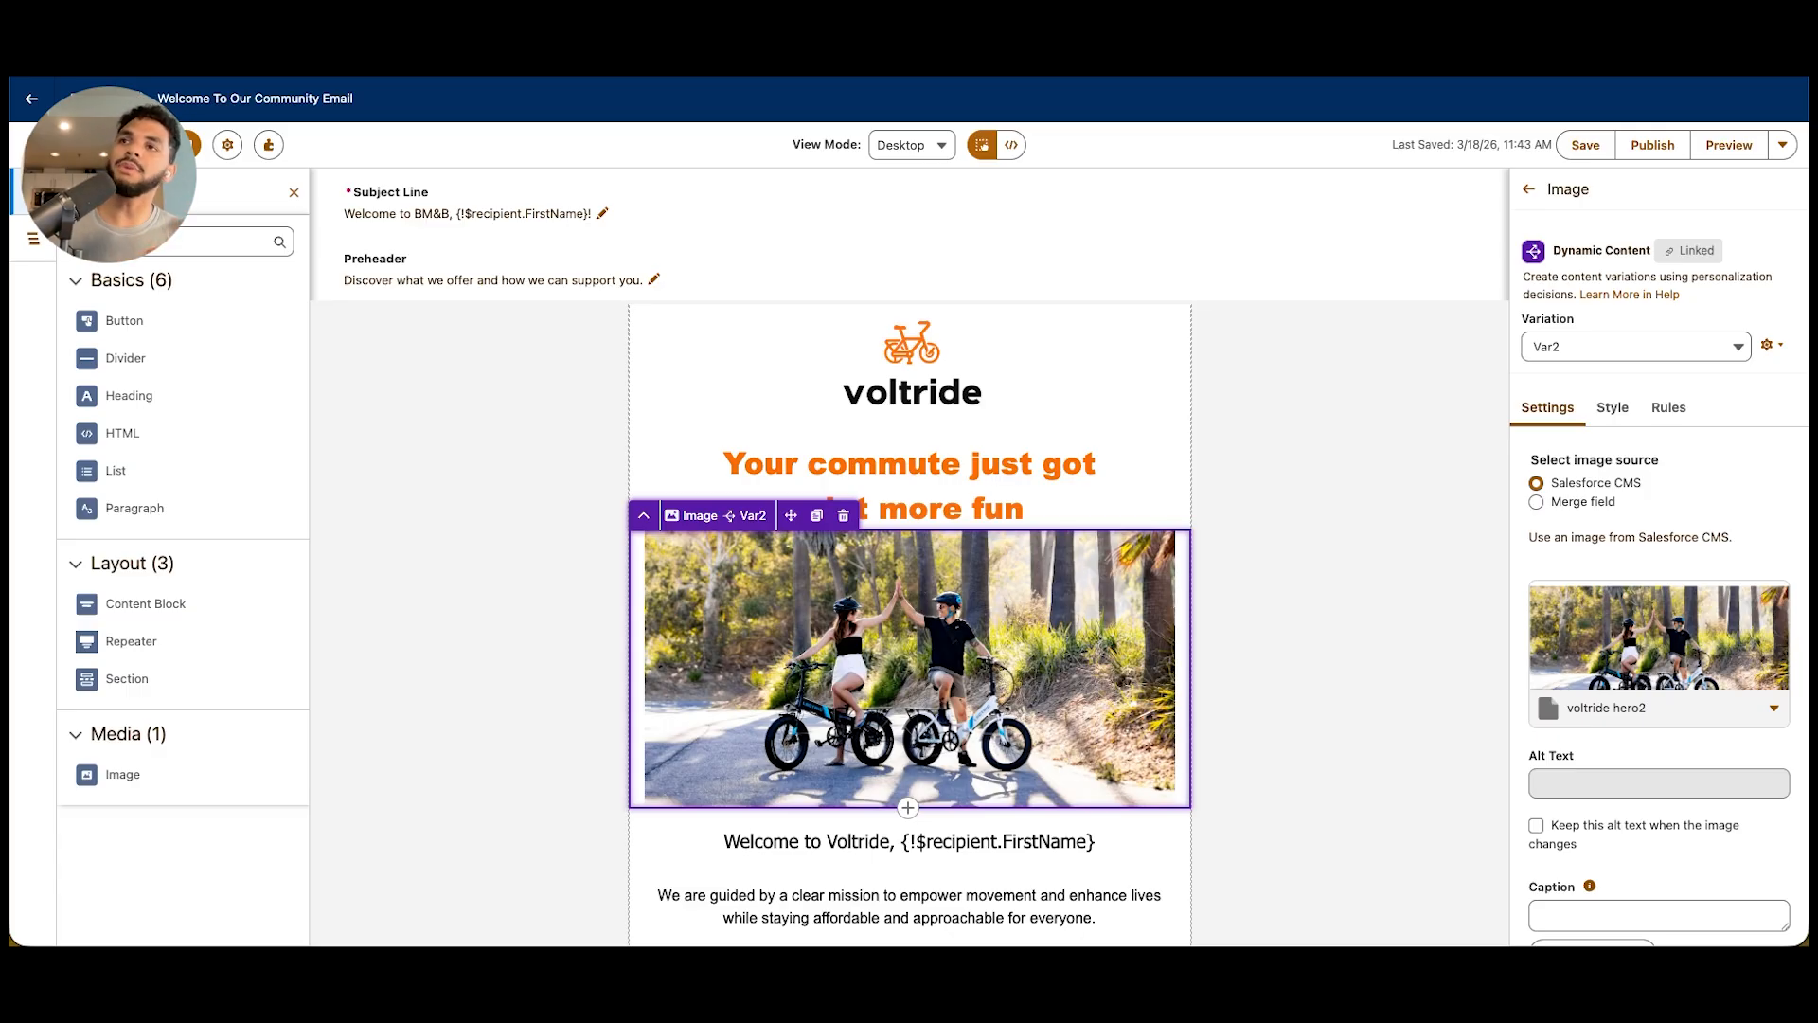
Insert the recipient's LastName merge field after the FirstName field in the Welcome to Voltride line
scroll(909, 663, down, 3)
click(909, 790)
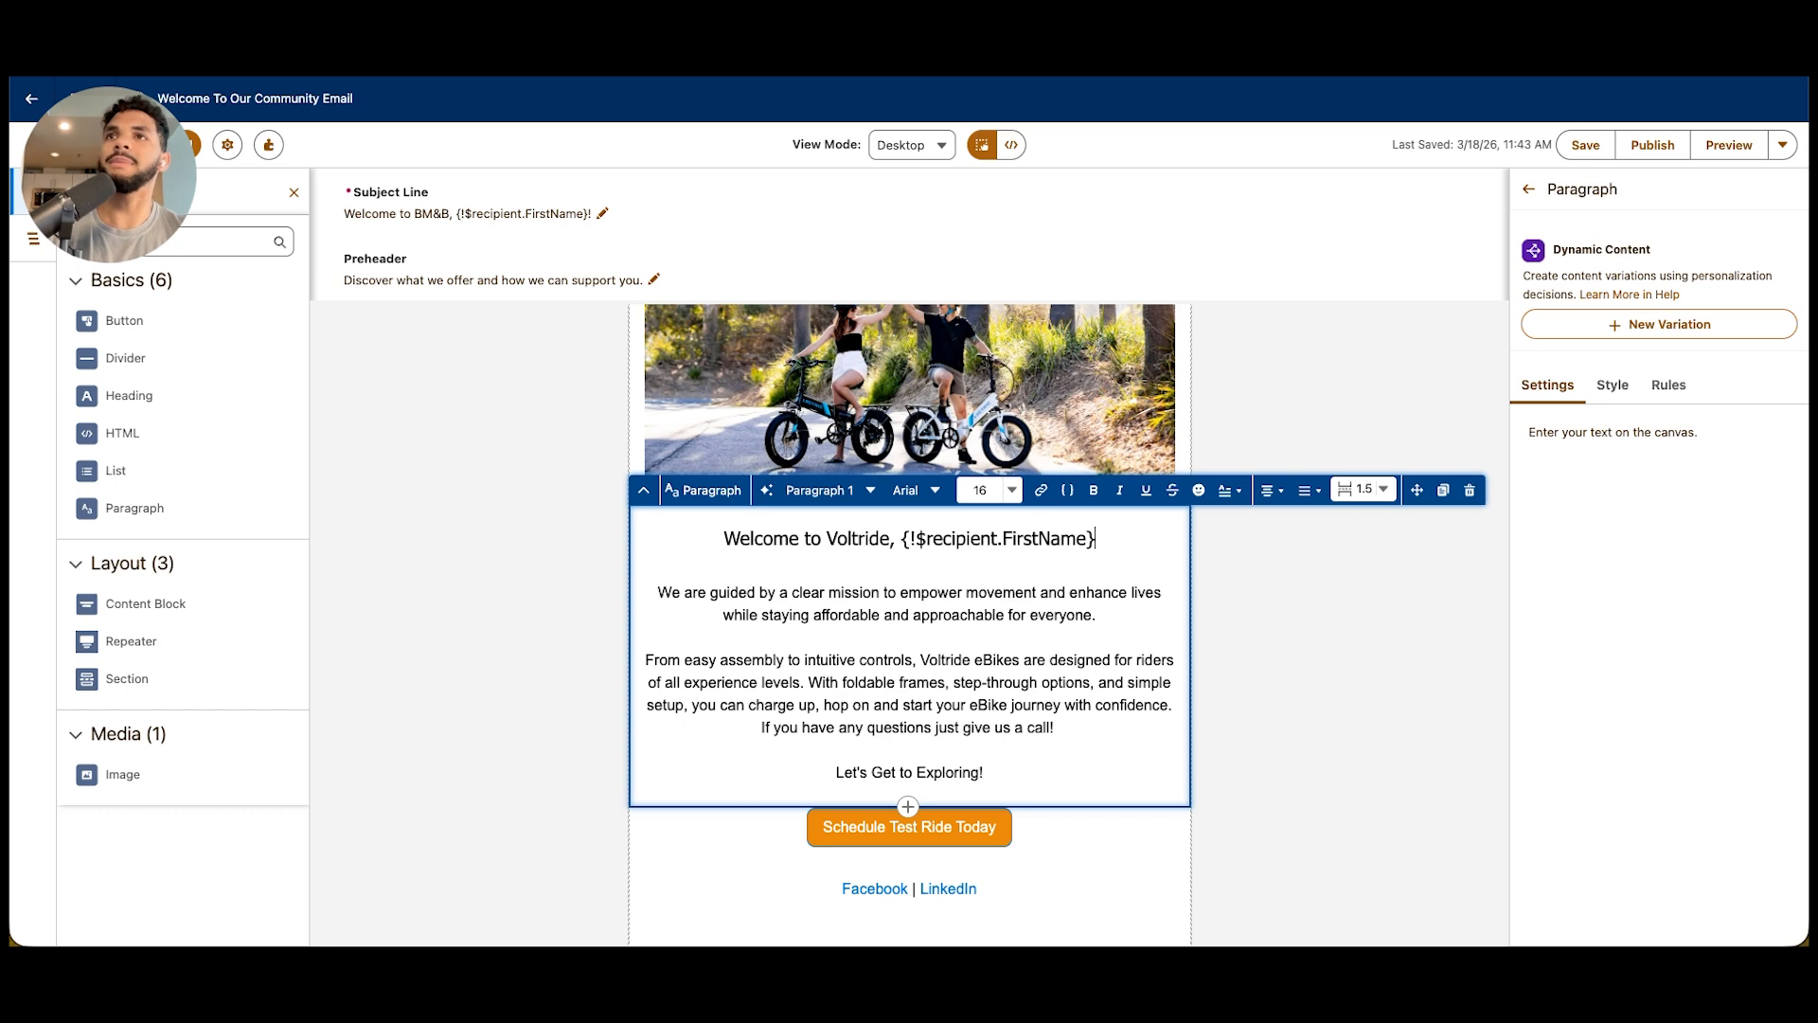
click(1097, 539)
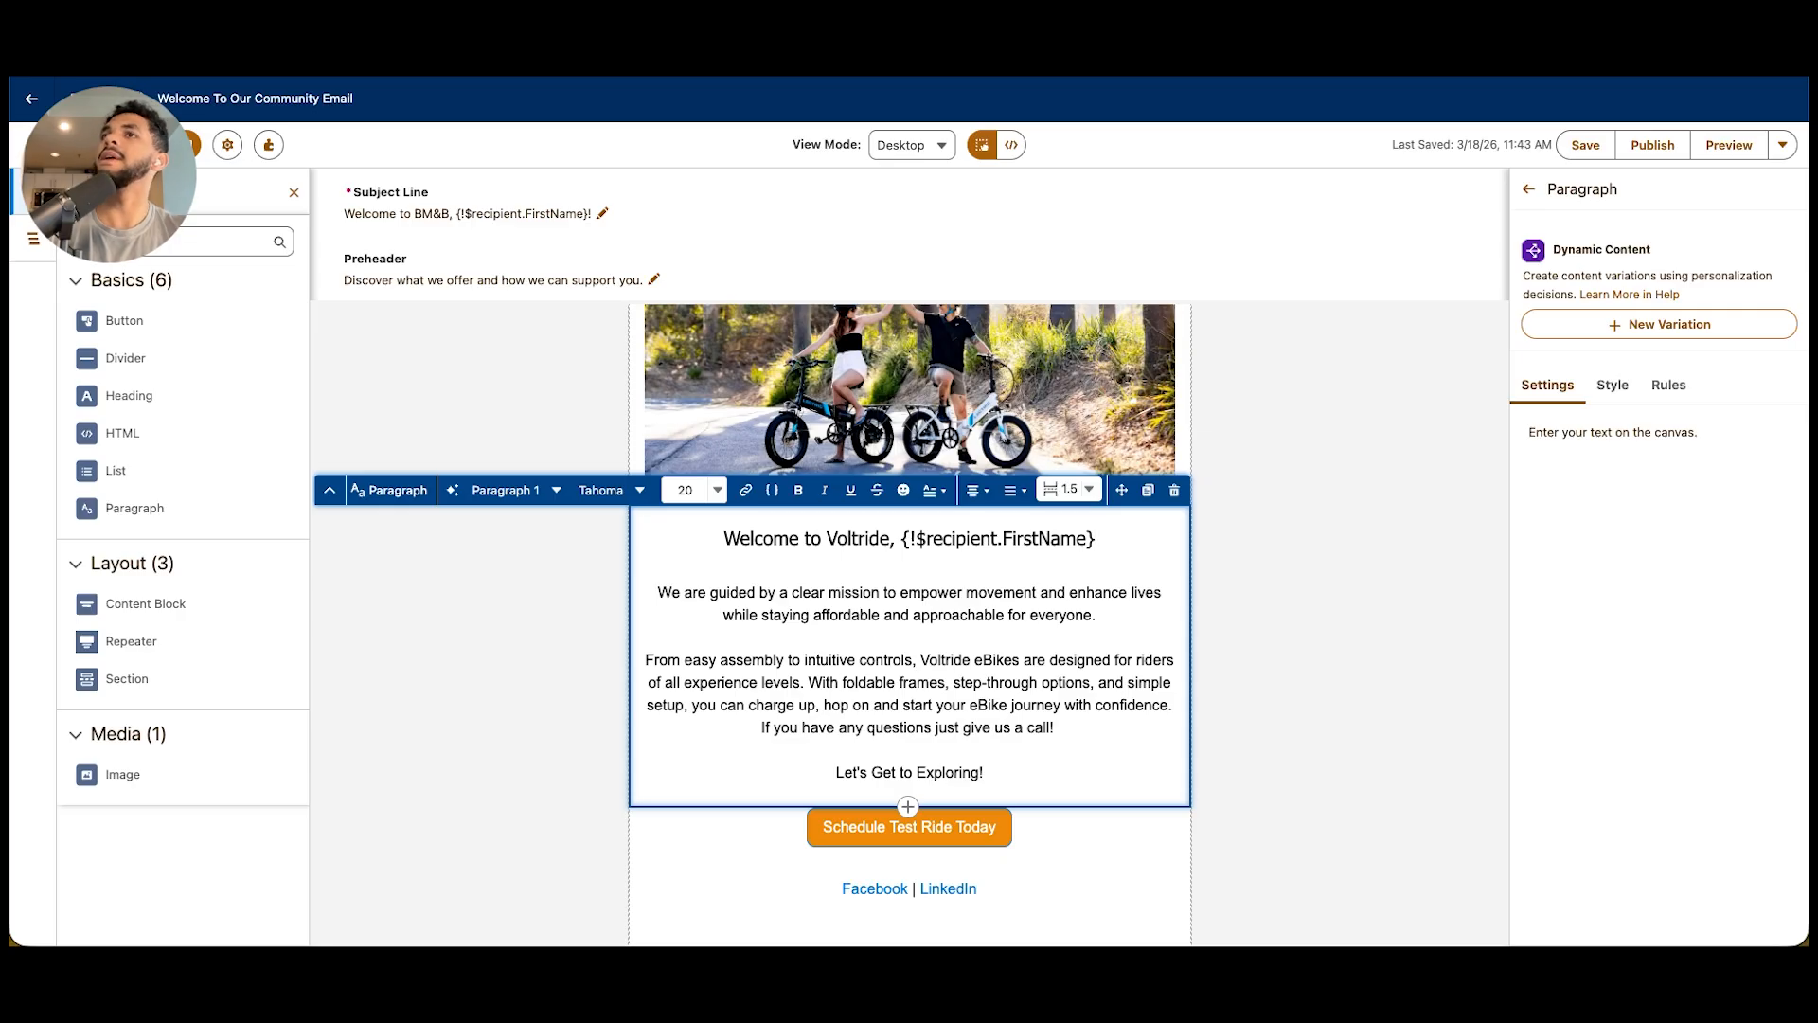
click(772, 491)
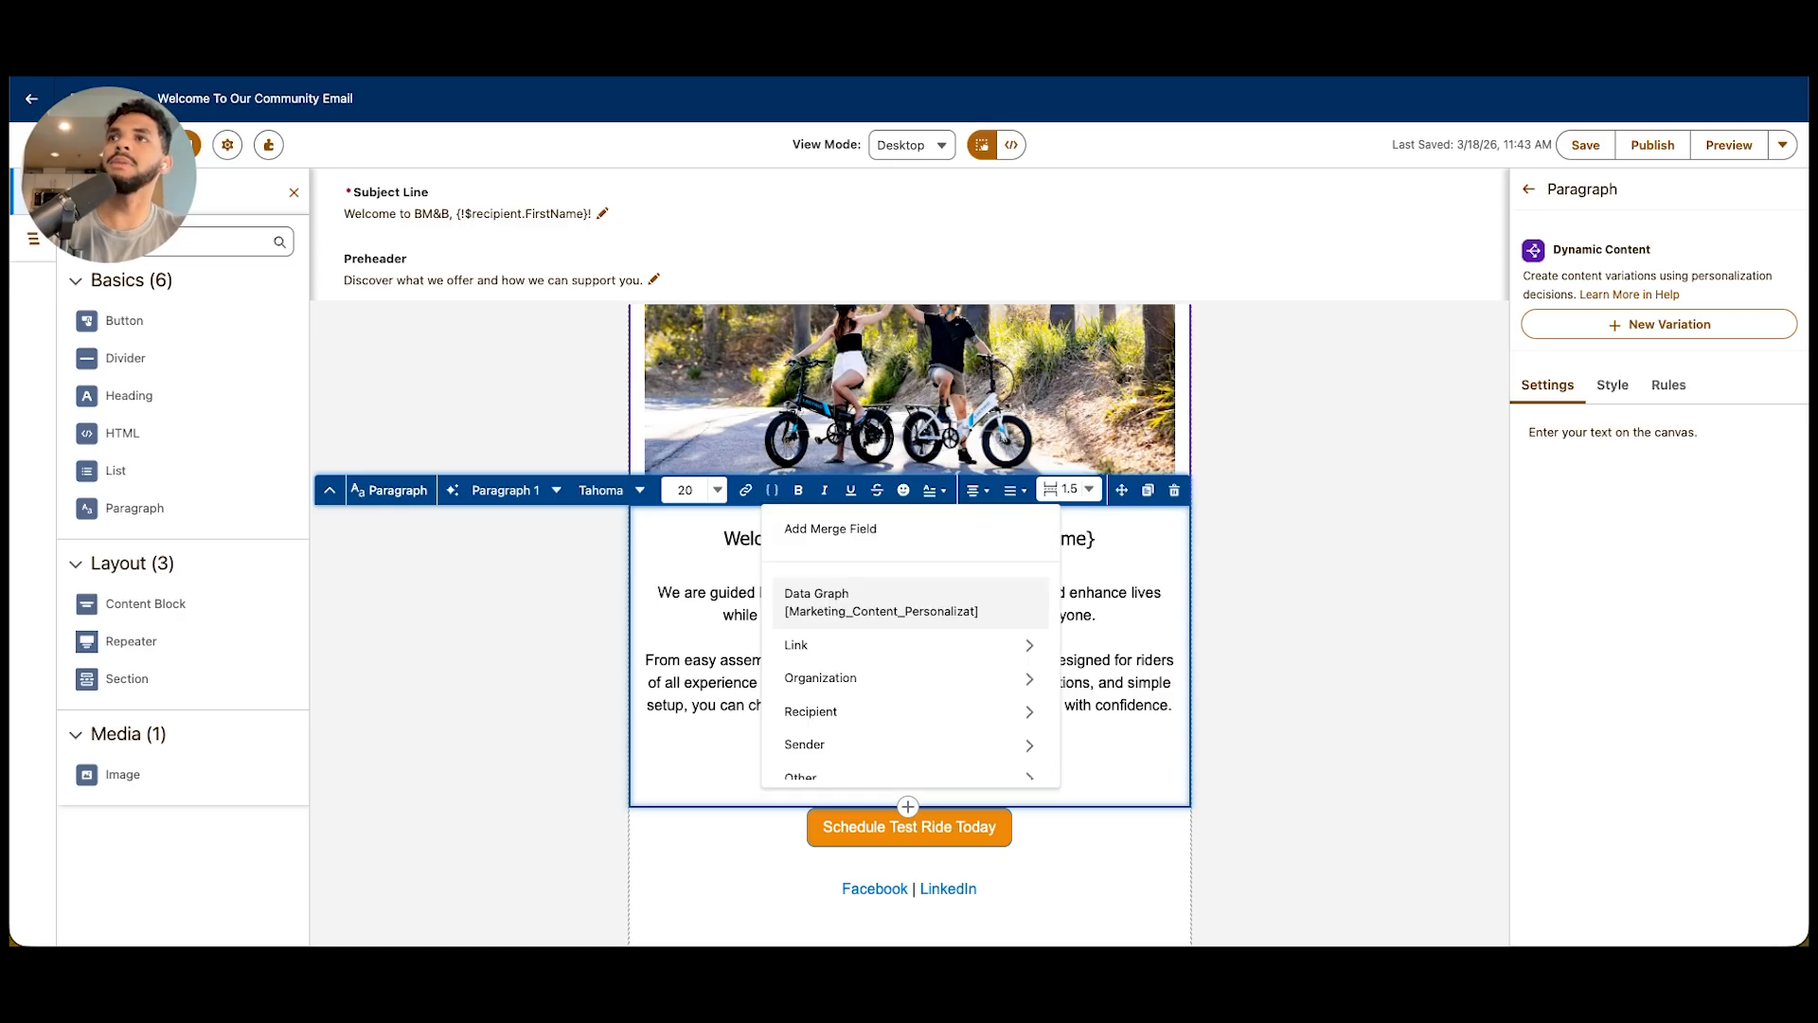
scroll(910, 676, down, 1)
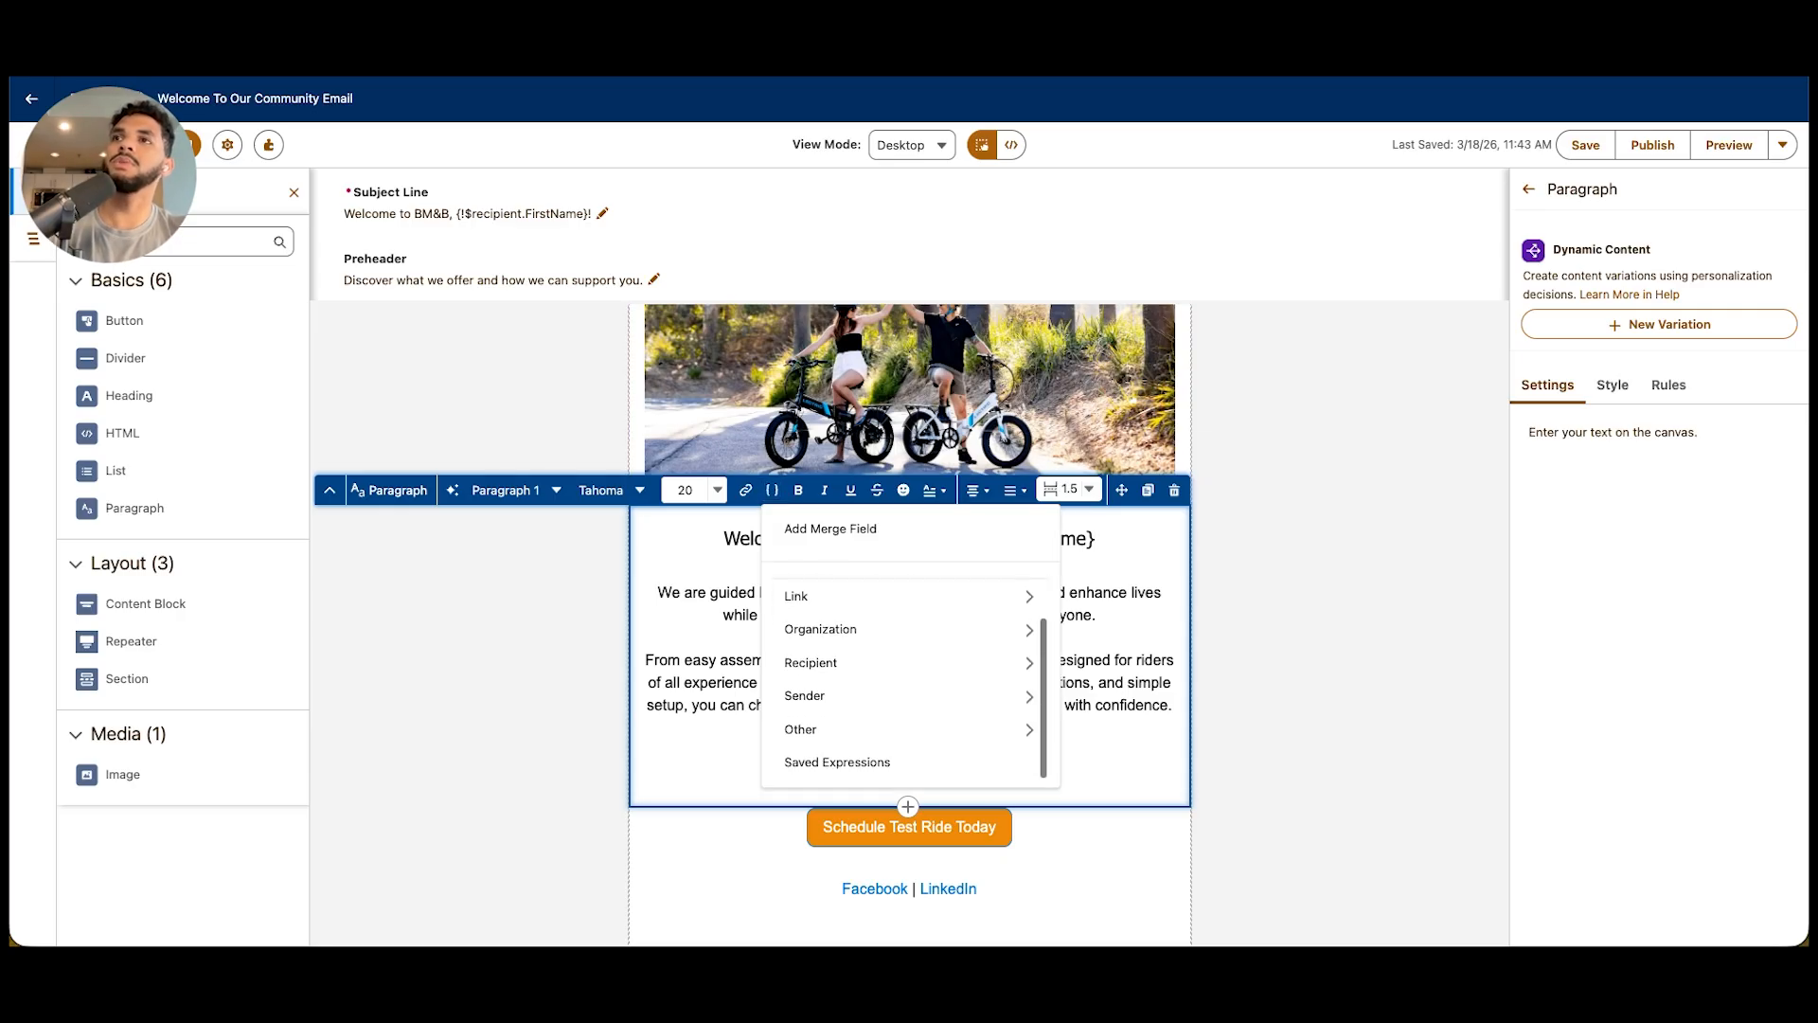
click(812, 663)
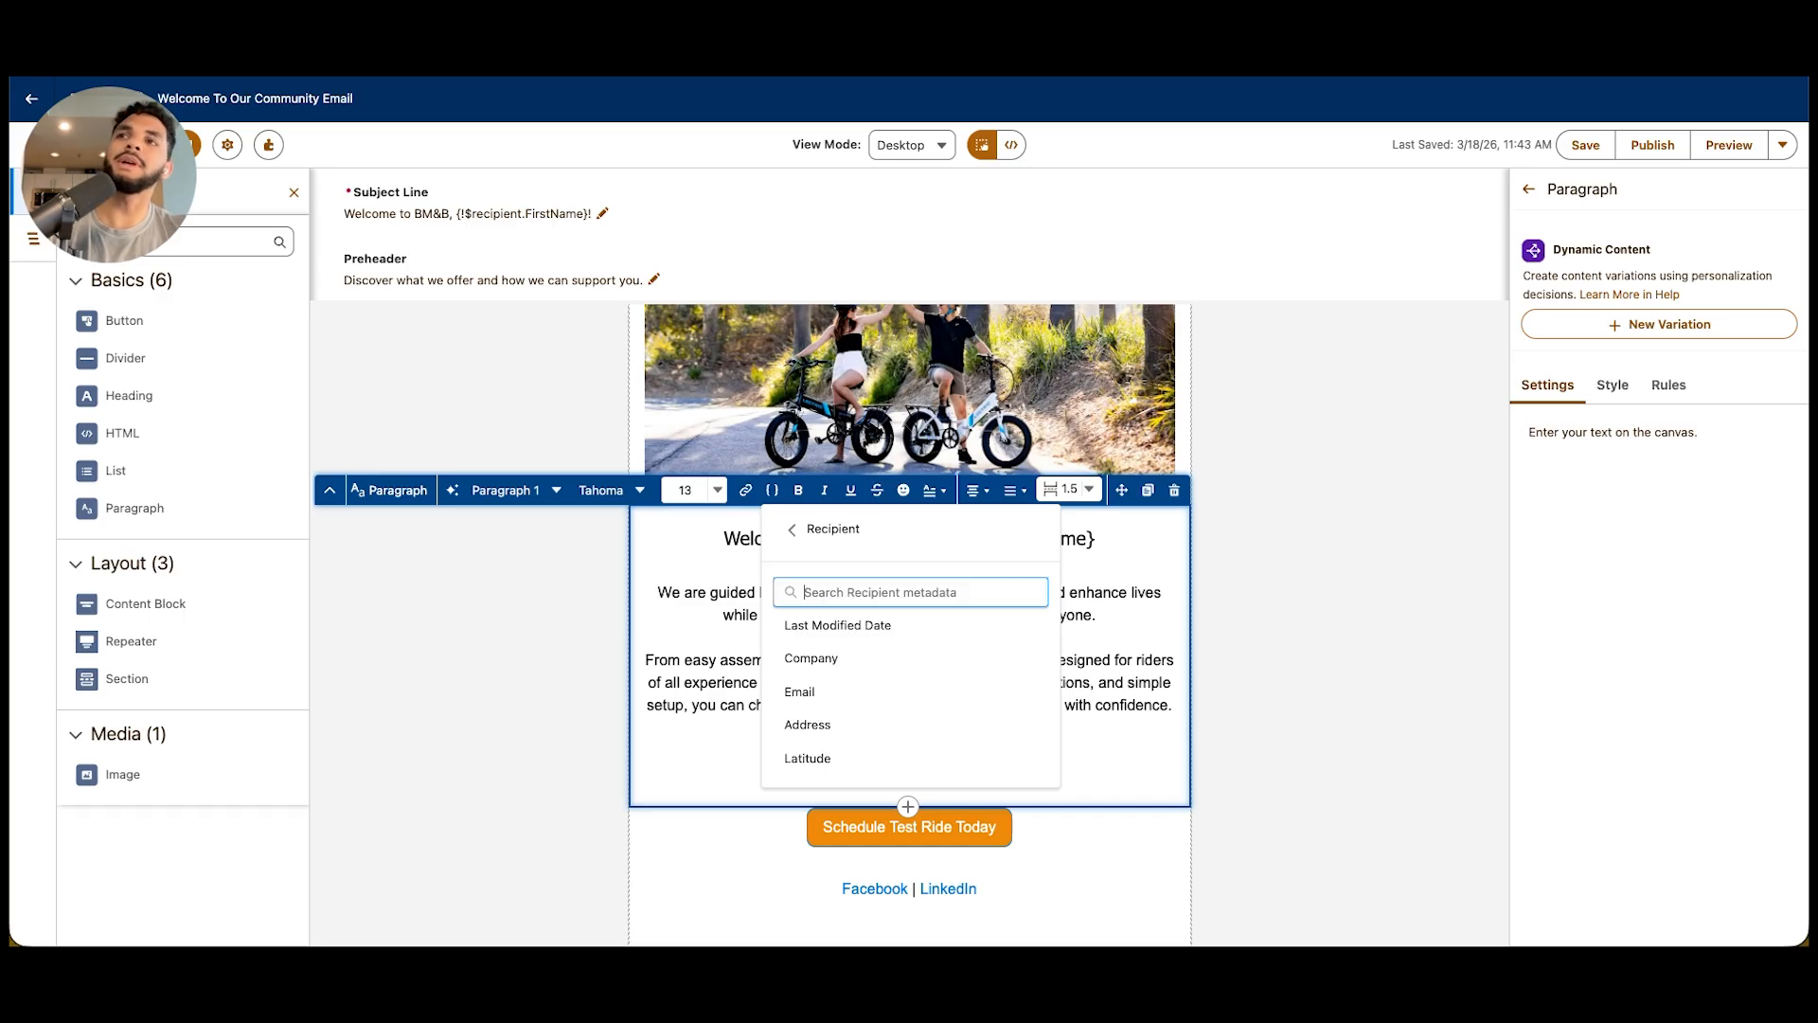
text(last)
click(814, 692)
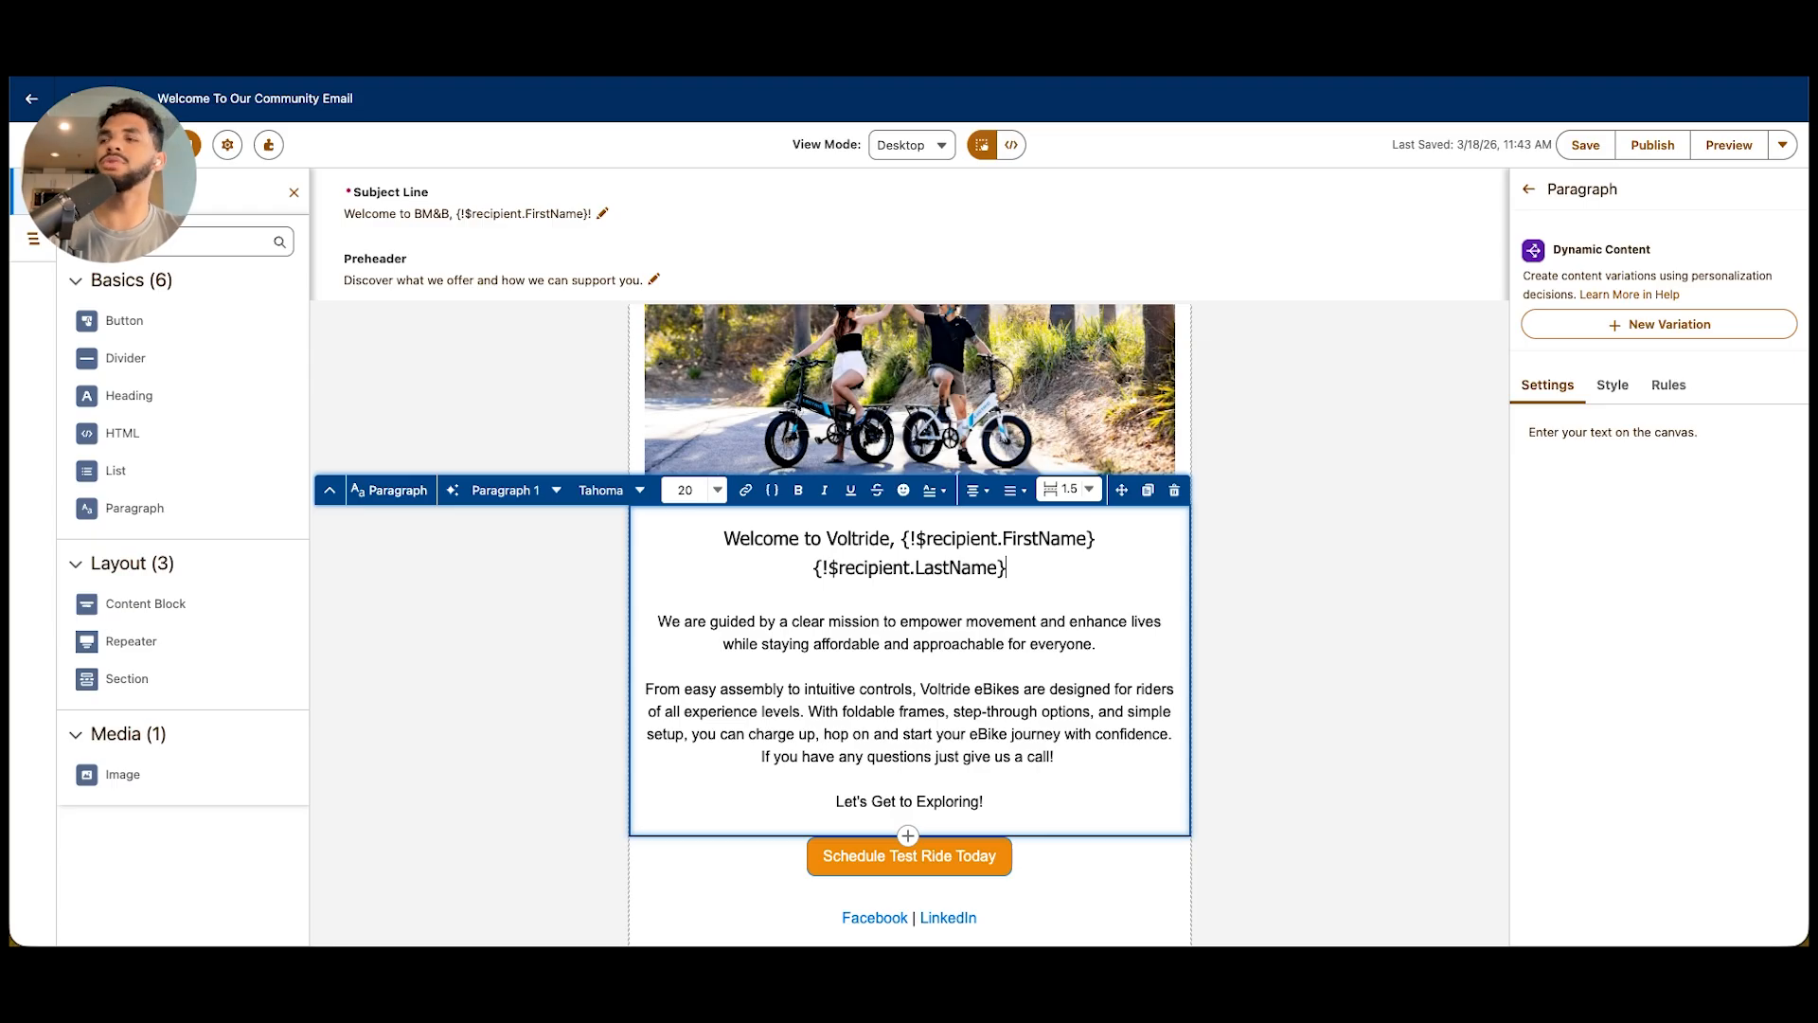
key(Escape)
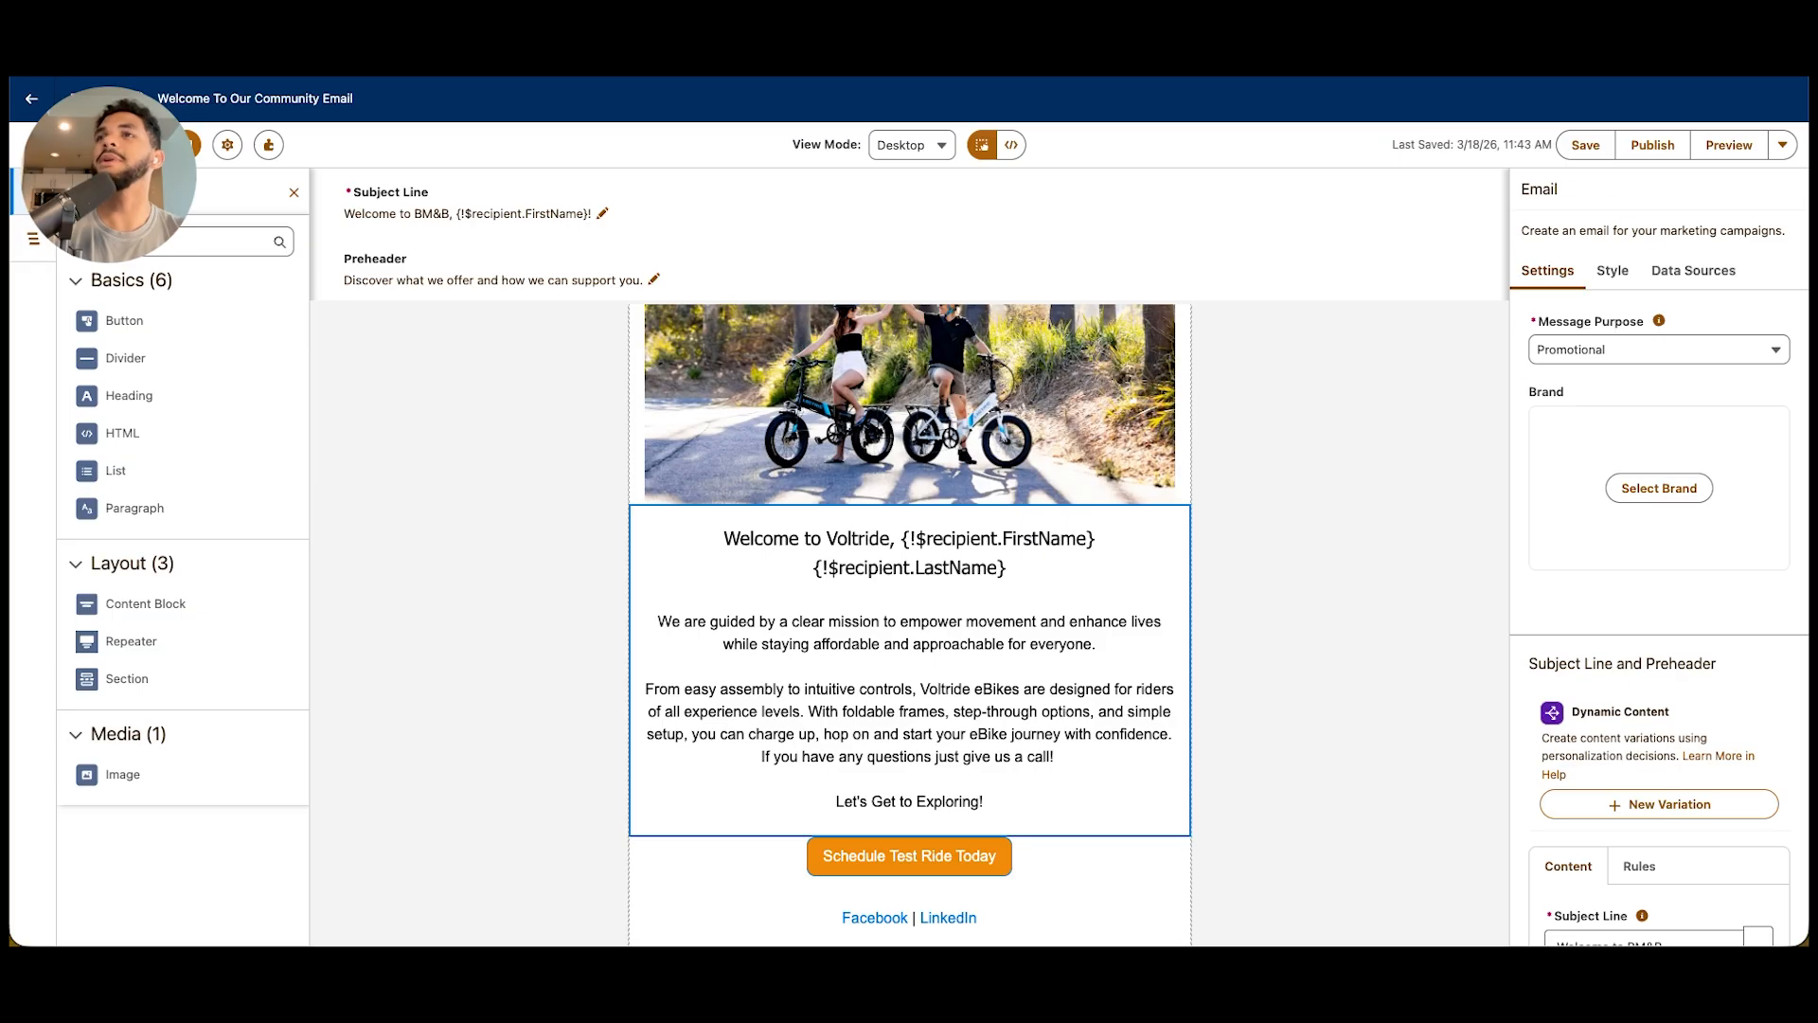
Have Agentforce draft a new variation of the body text below the welcome line, confirming its proposed request details
click(909, 669)
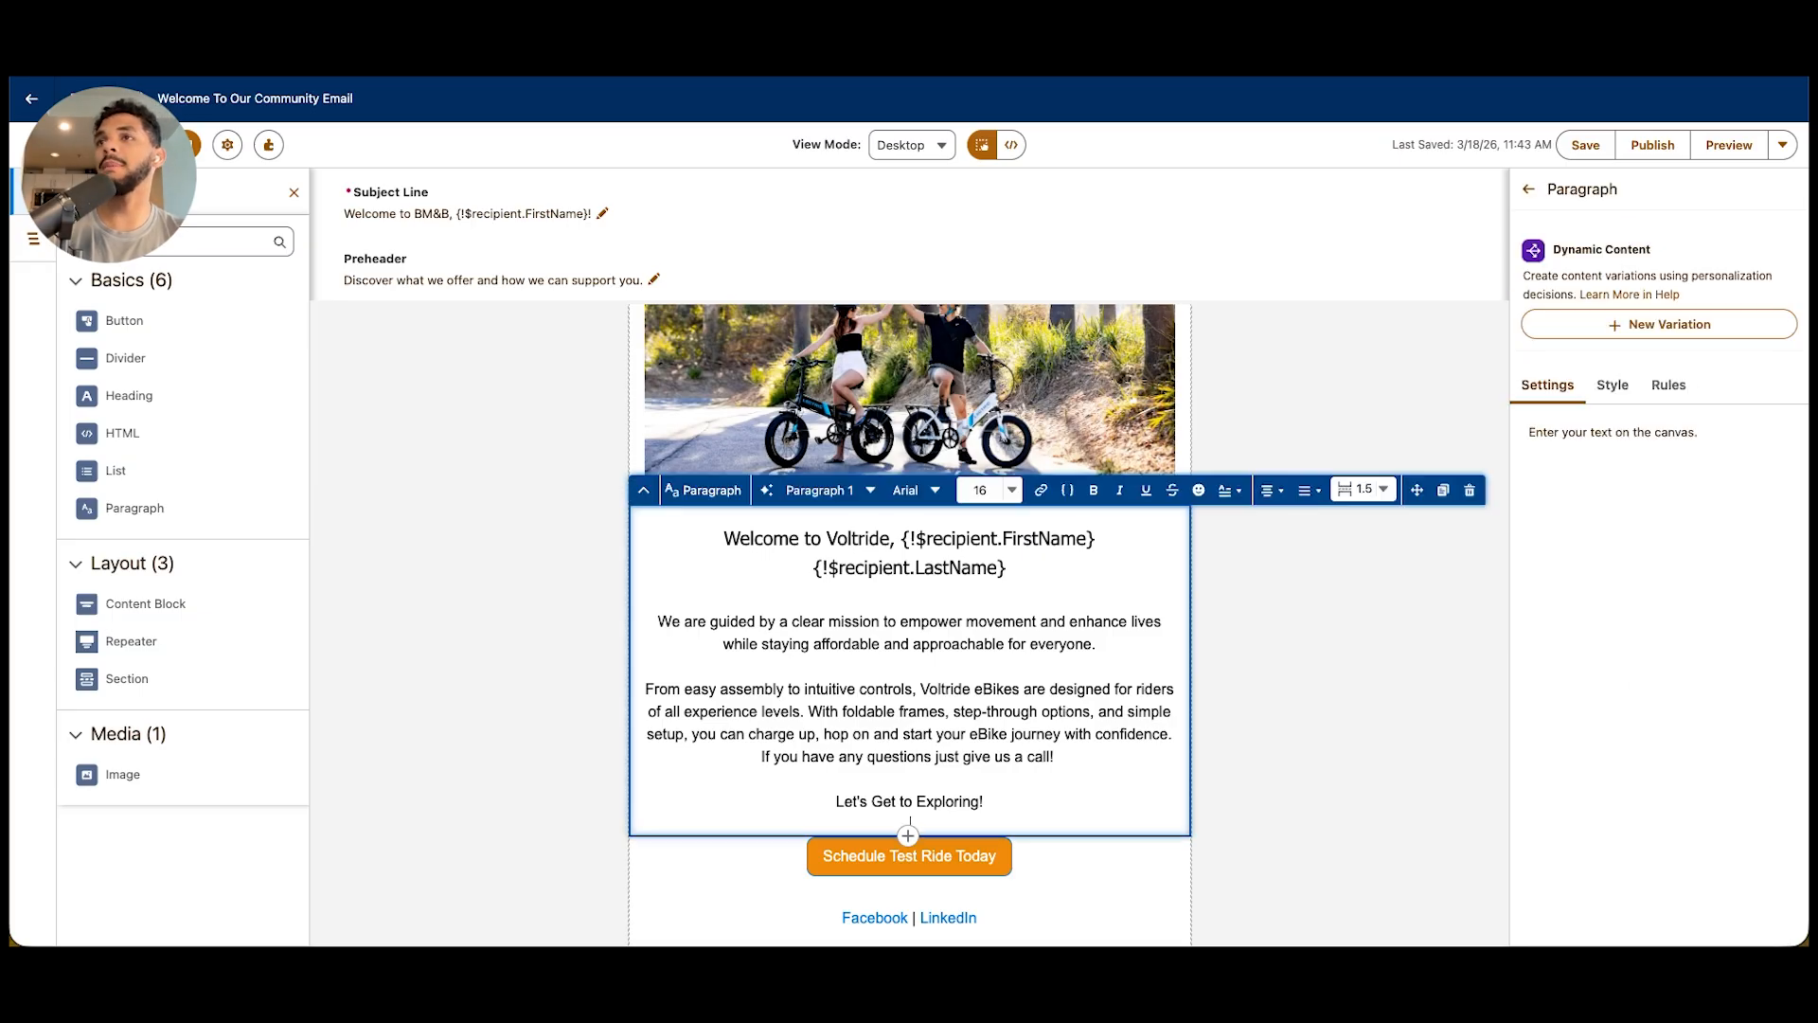
drag(657, 621, 983, 802)
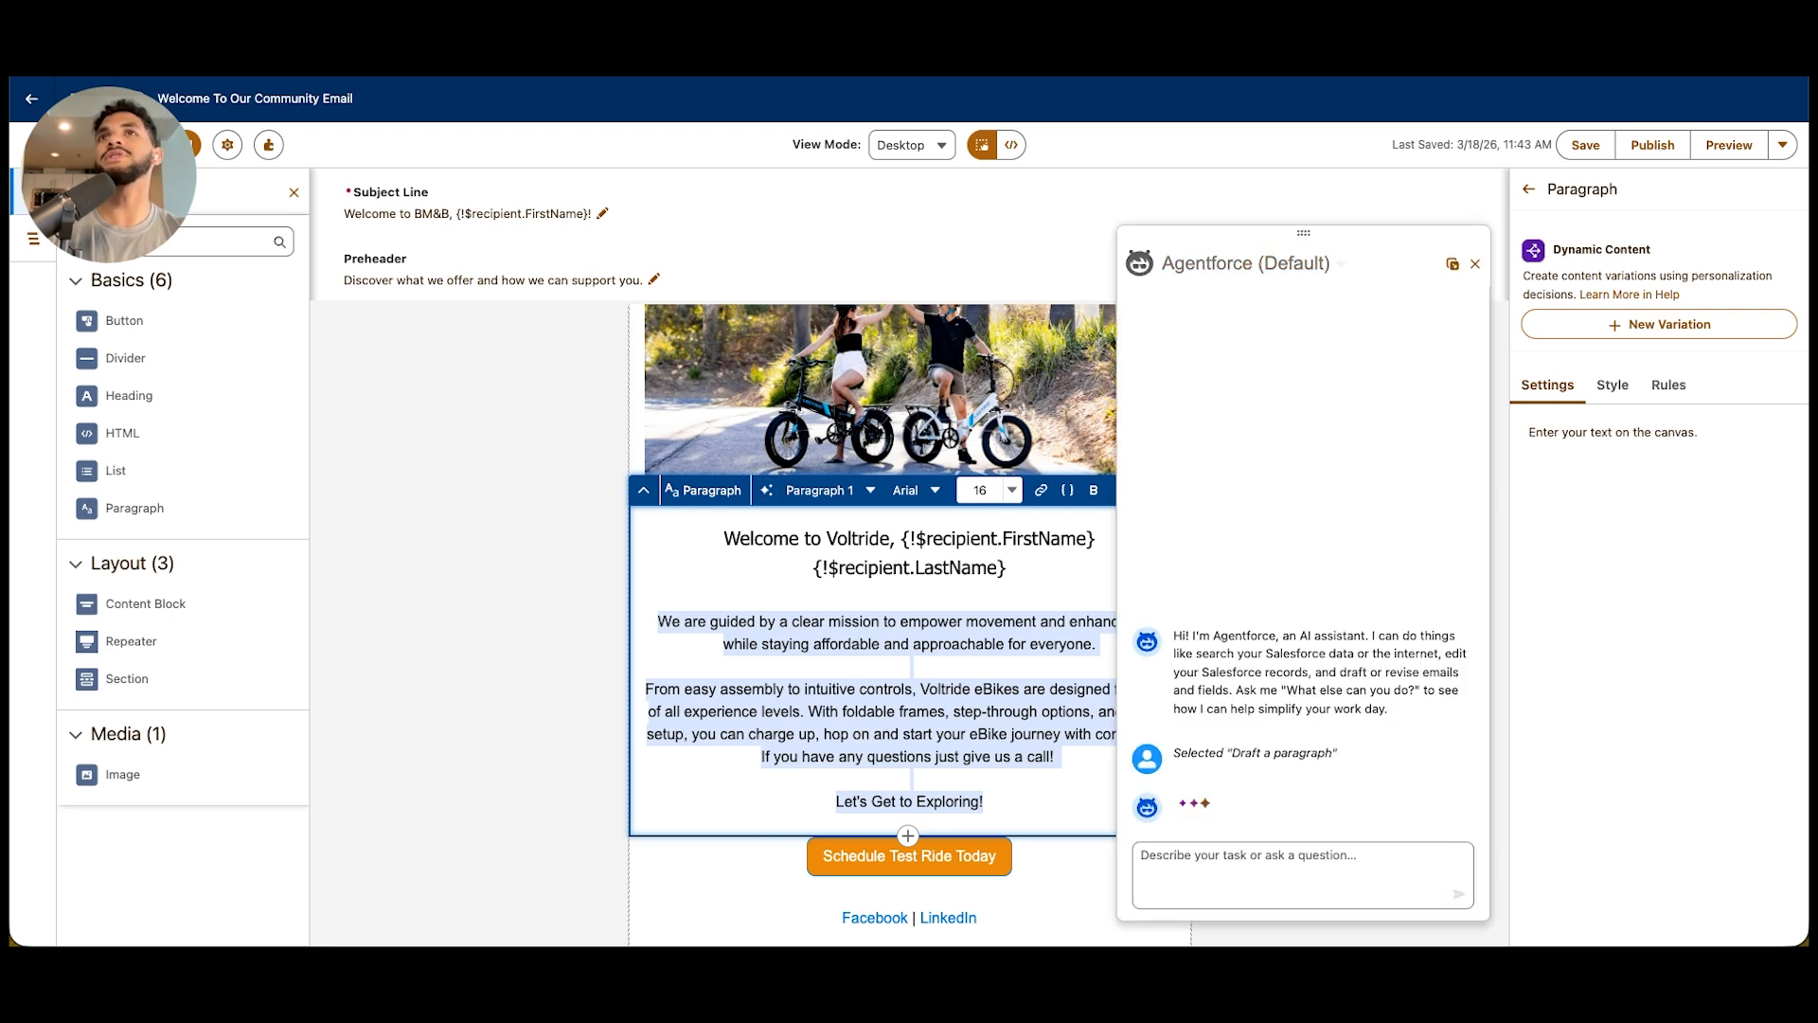
drag(1303, 232, 1387, 245)
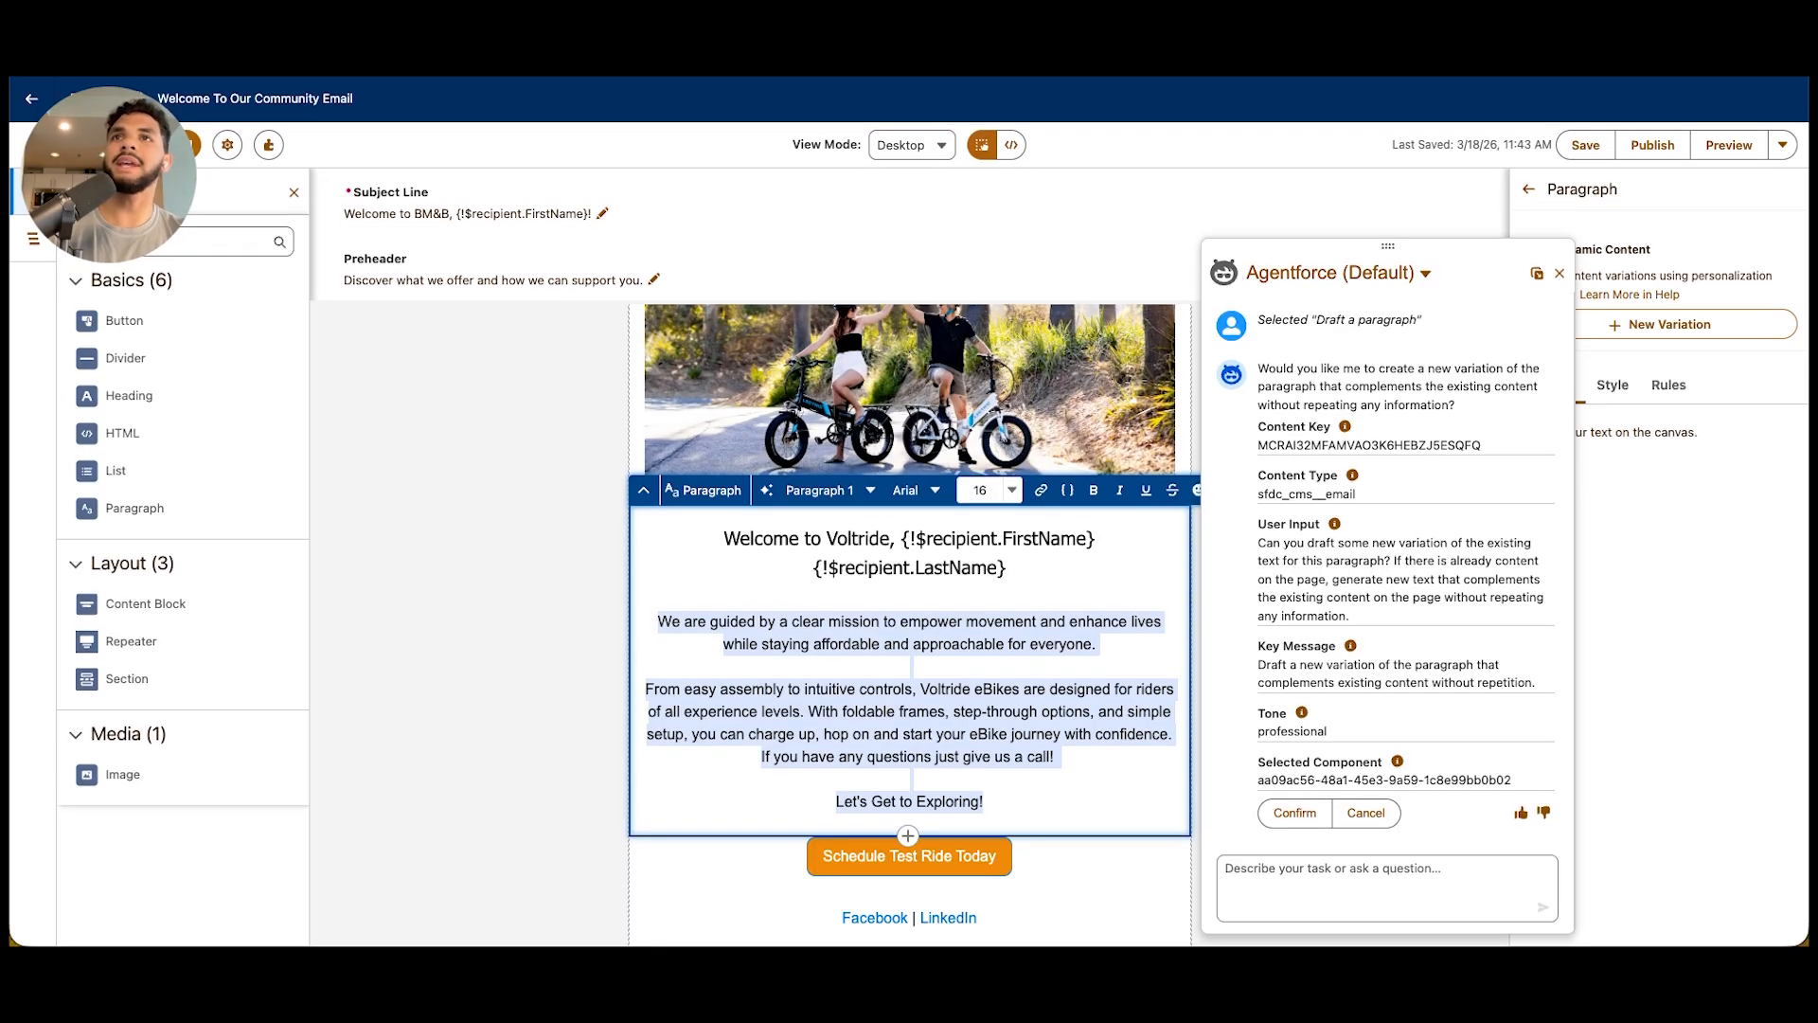
click(1294, 812)
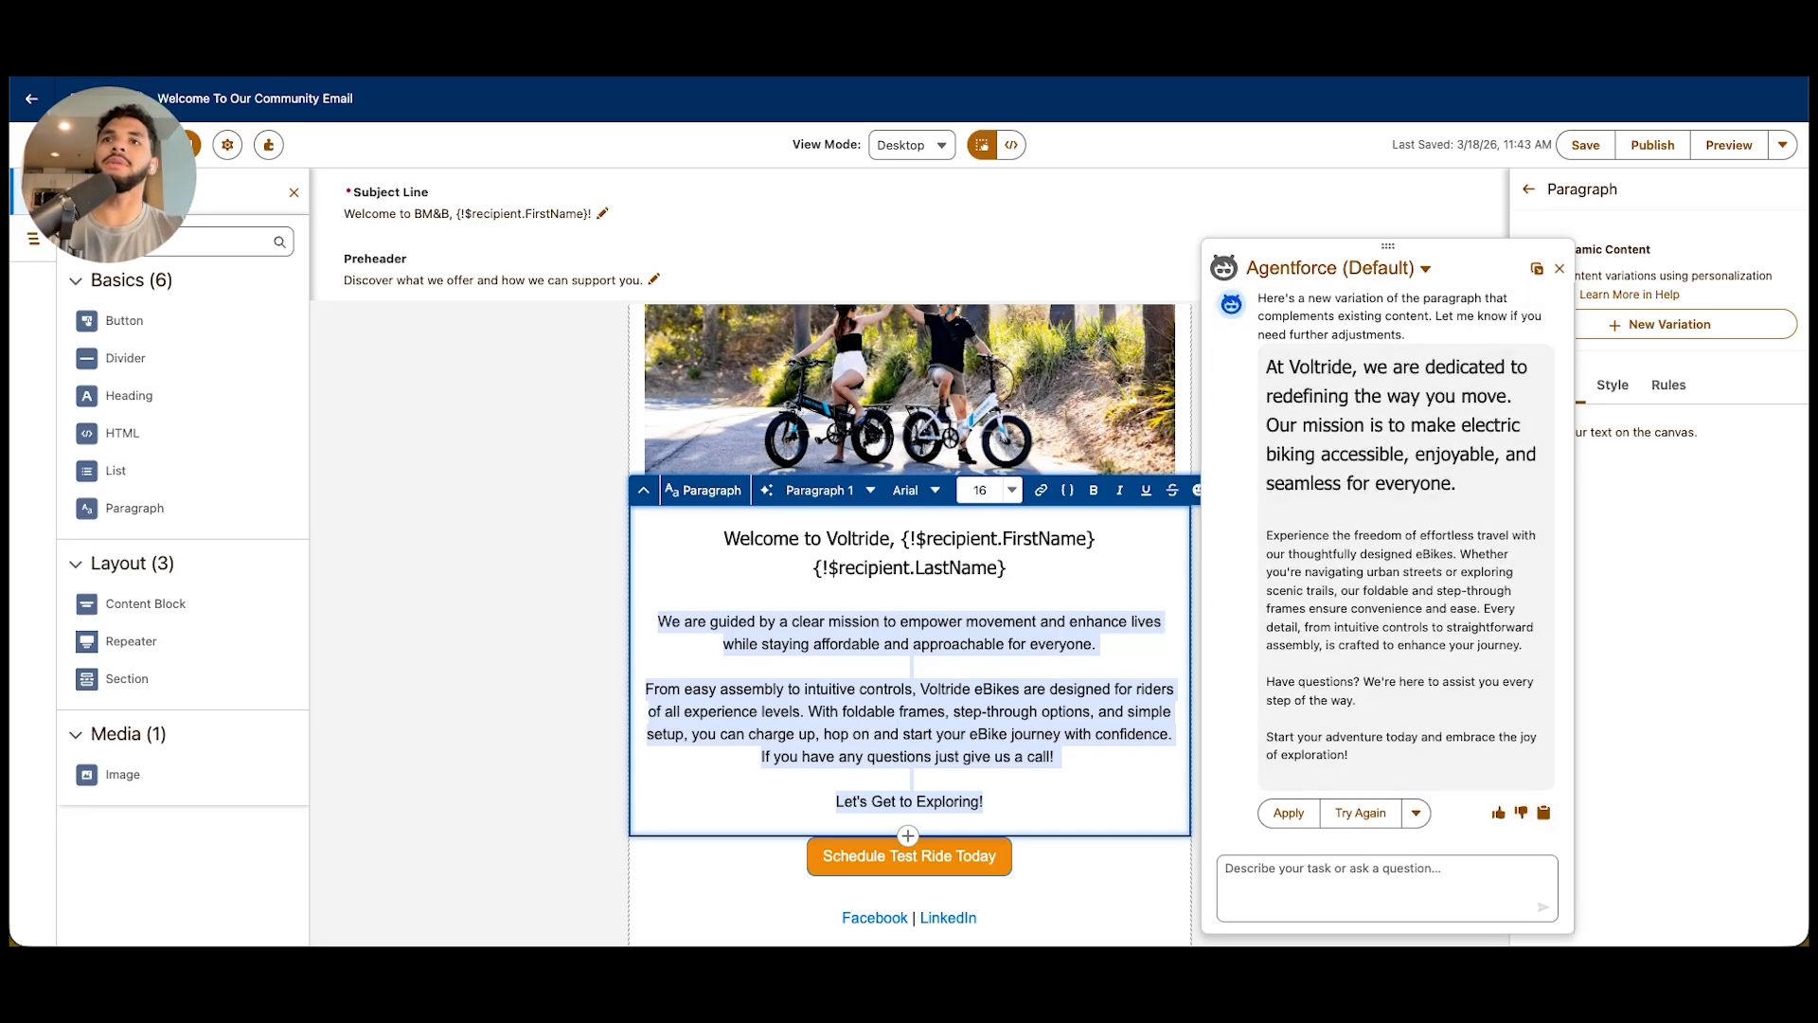
Ask Agentforce "awesome but can you add emojis" and apply the revised paragraph to the email
text(awesome )
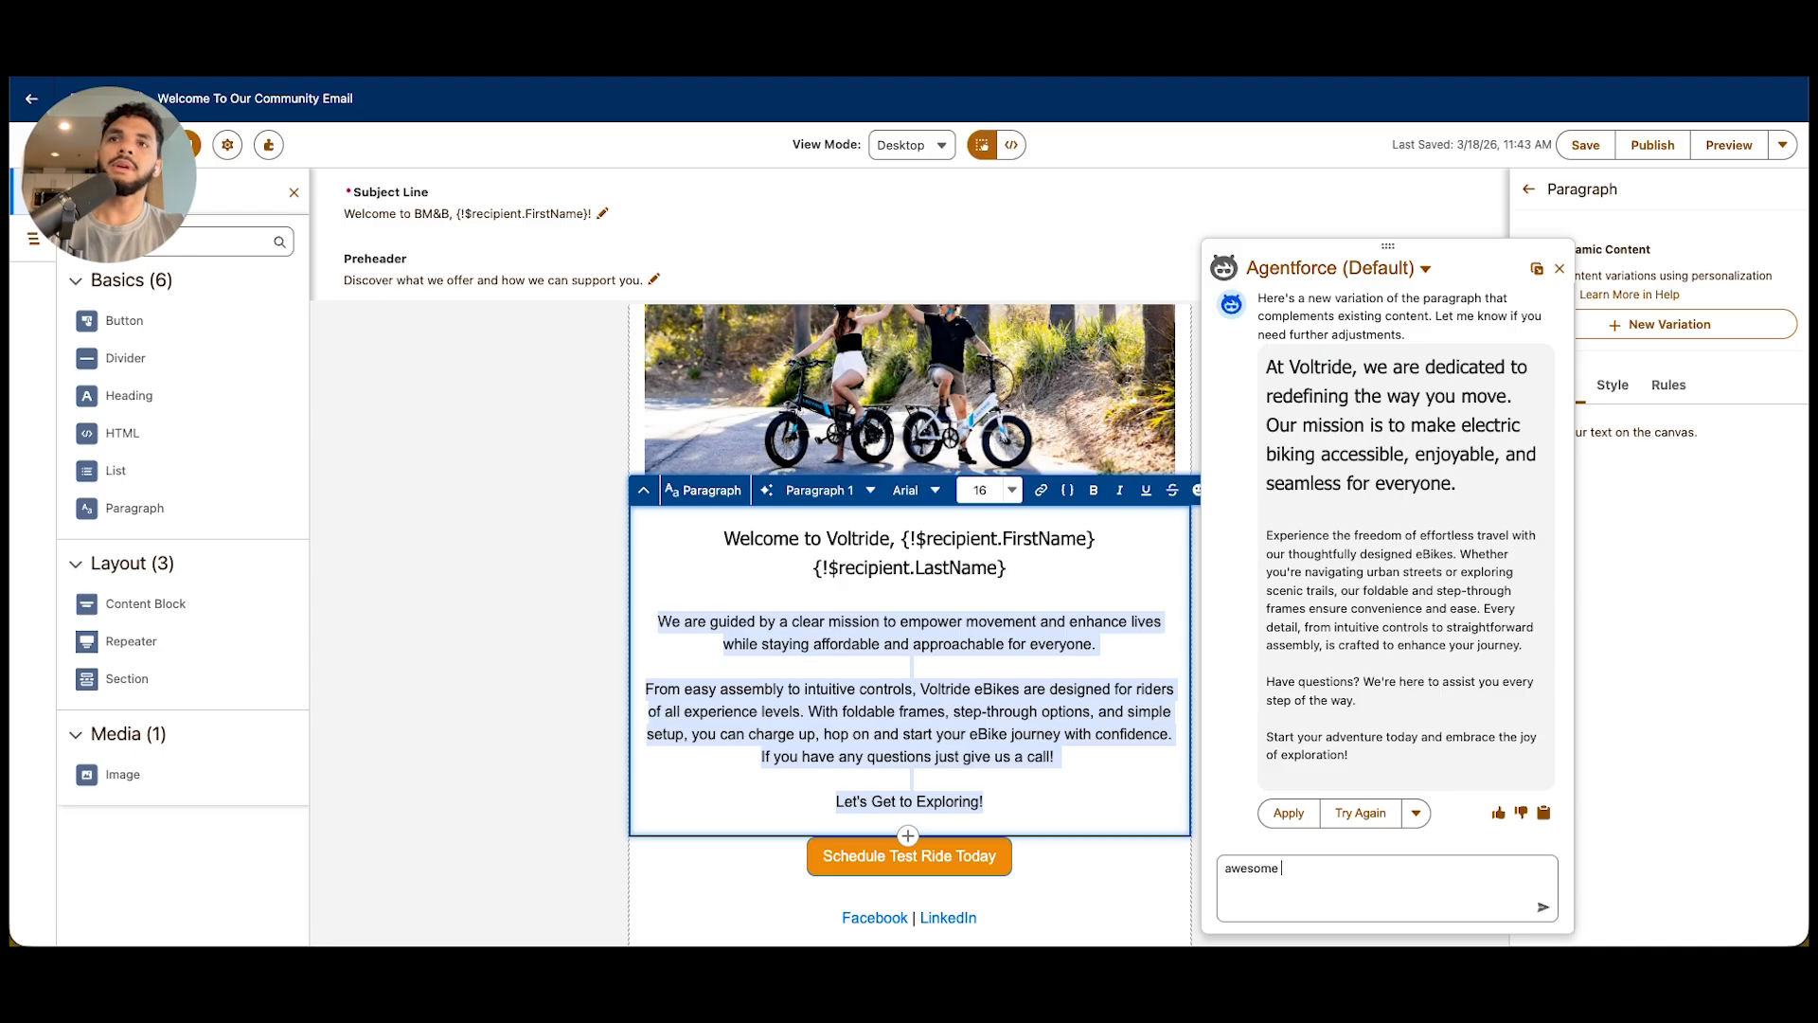
text(but can you add )
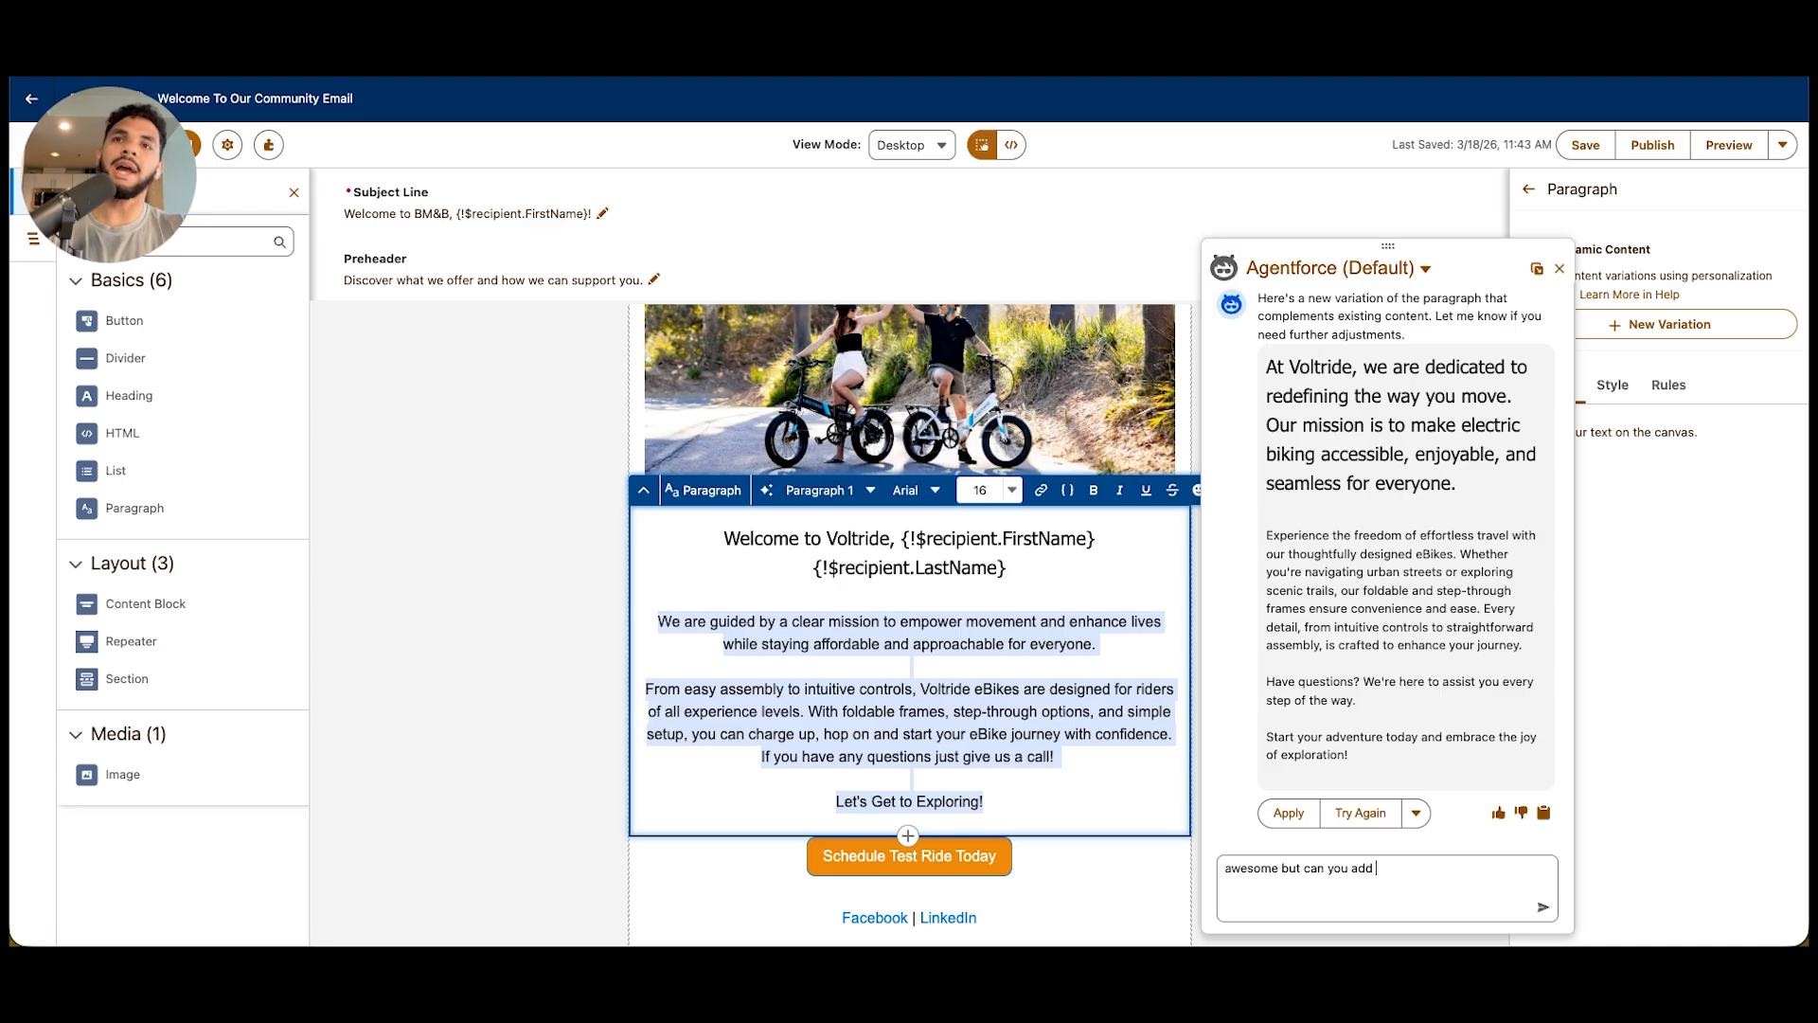
text(emojis)
key(Return)
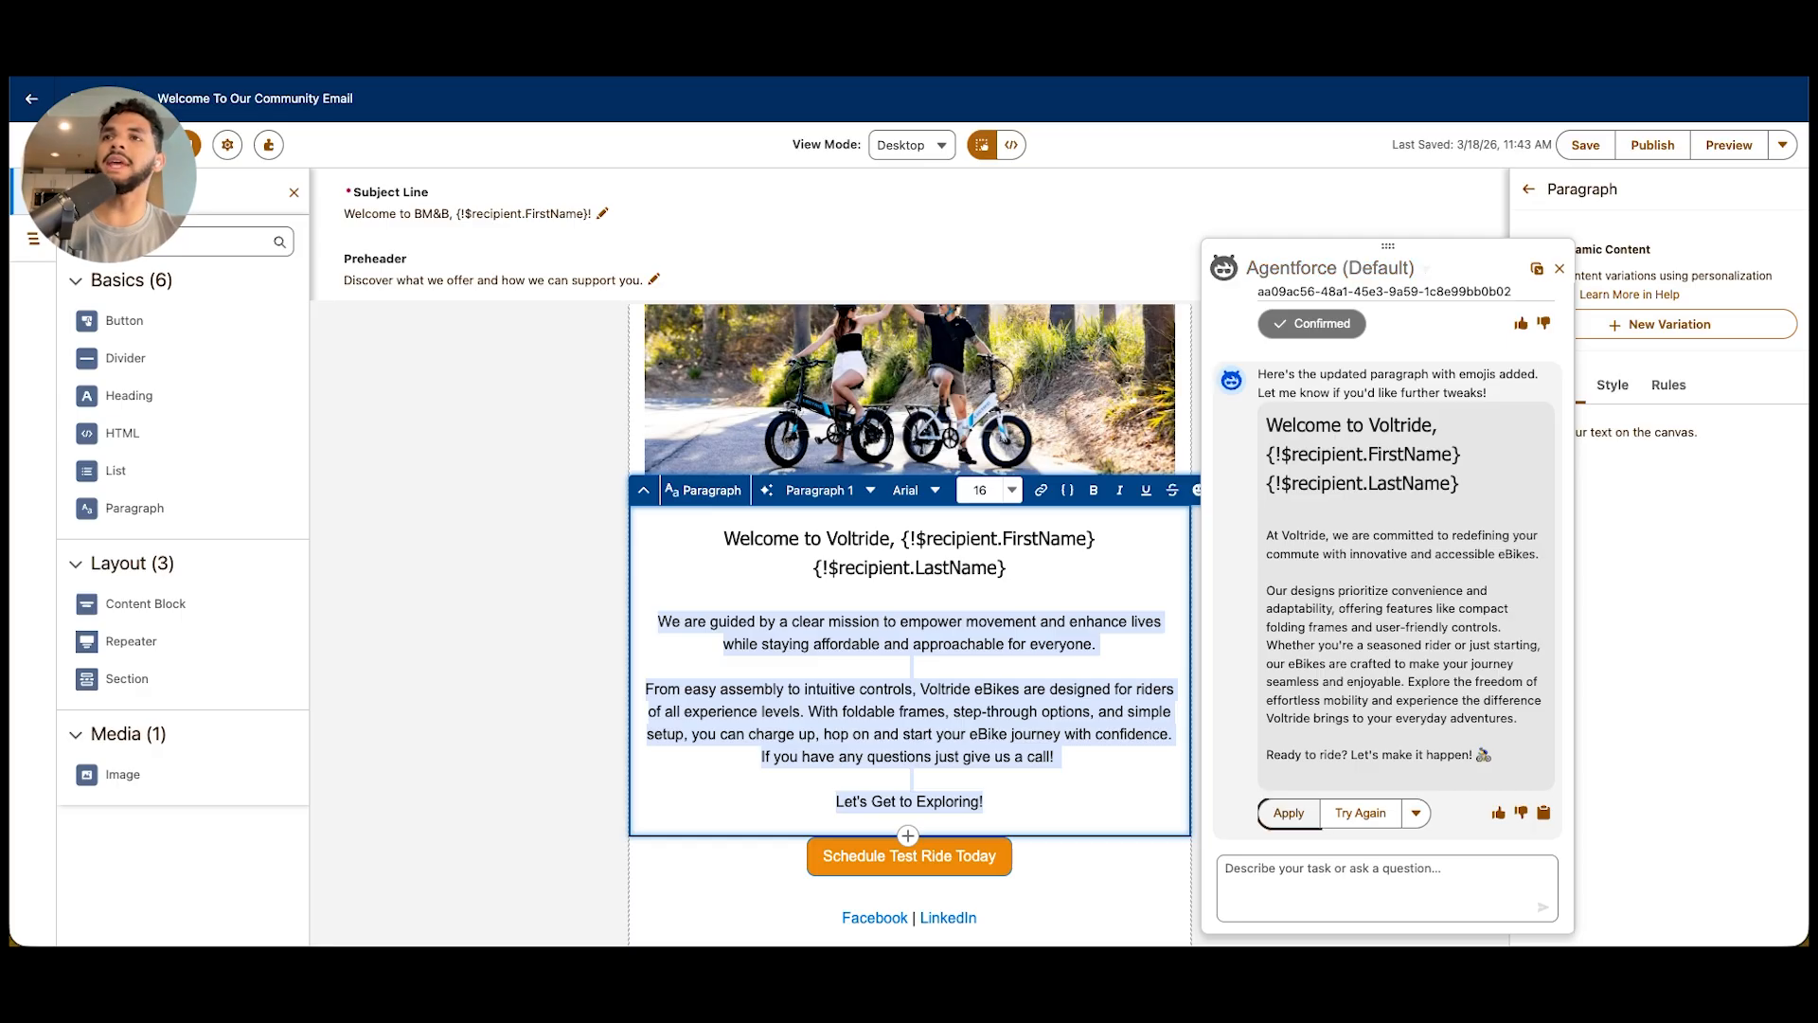
click(1287, 814)
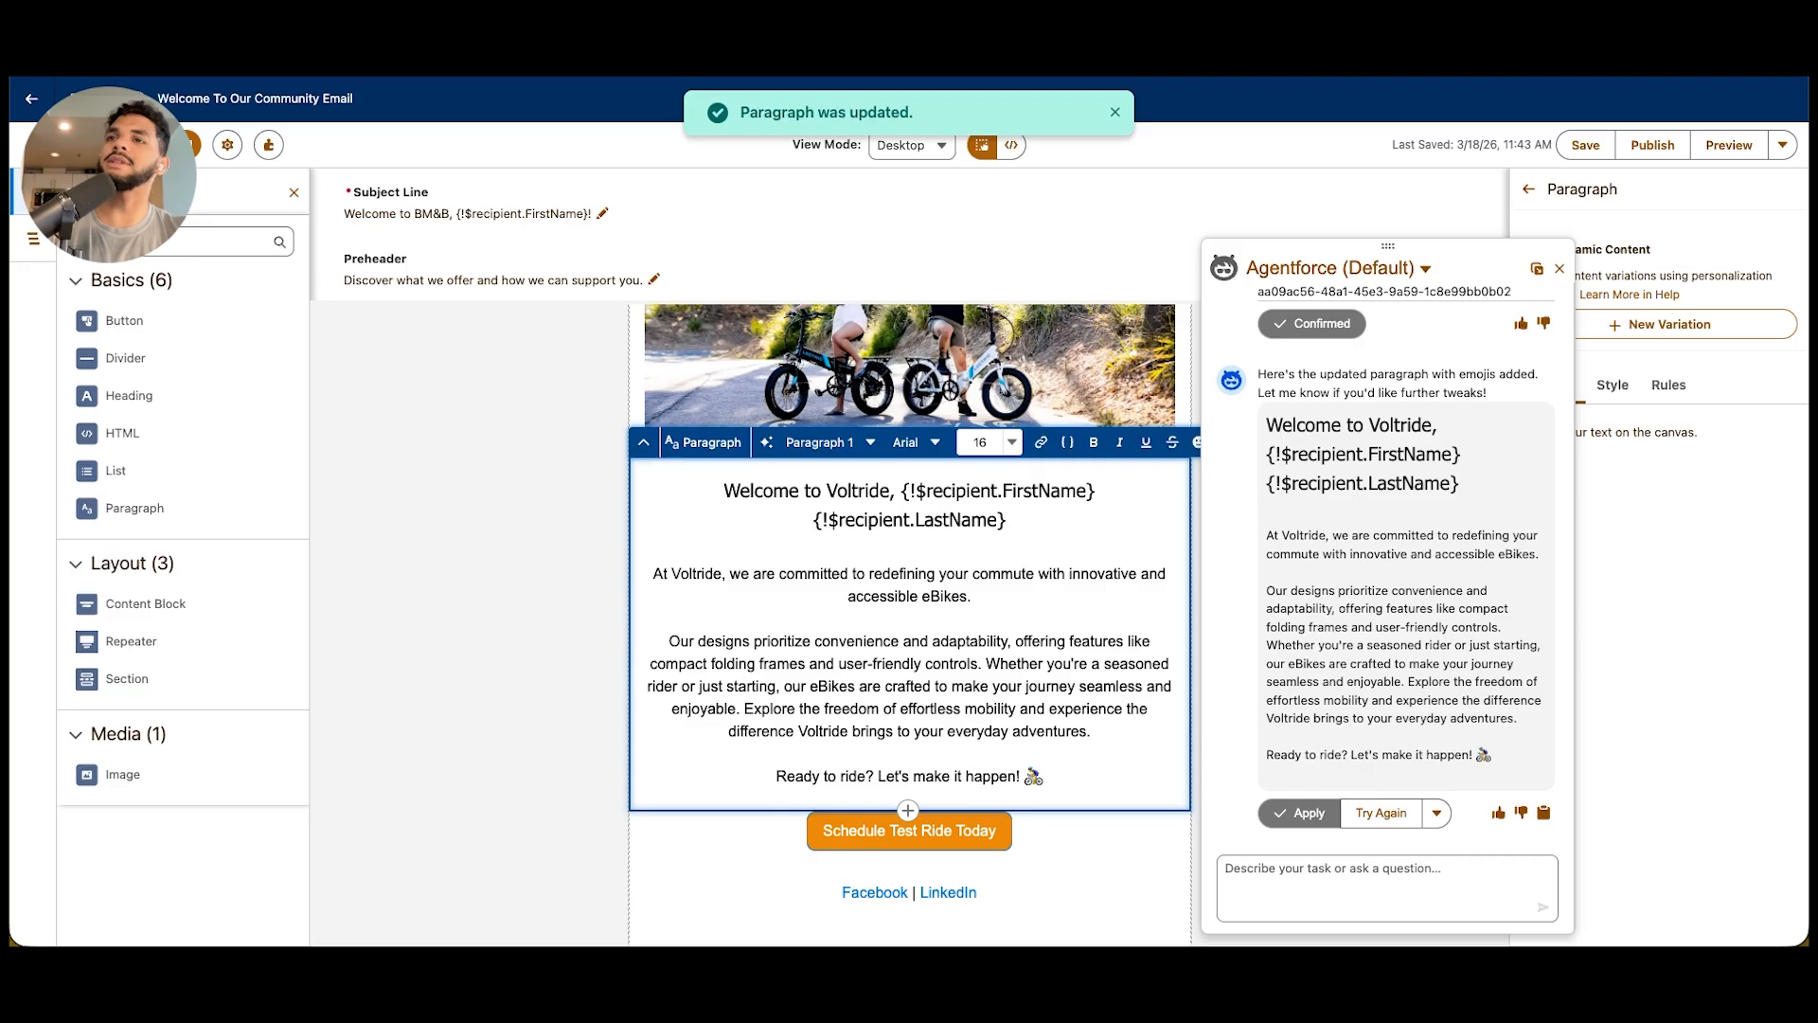
Add a blank line at the end of the paragraph and close the Agentforce assistant
key(Return)
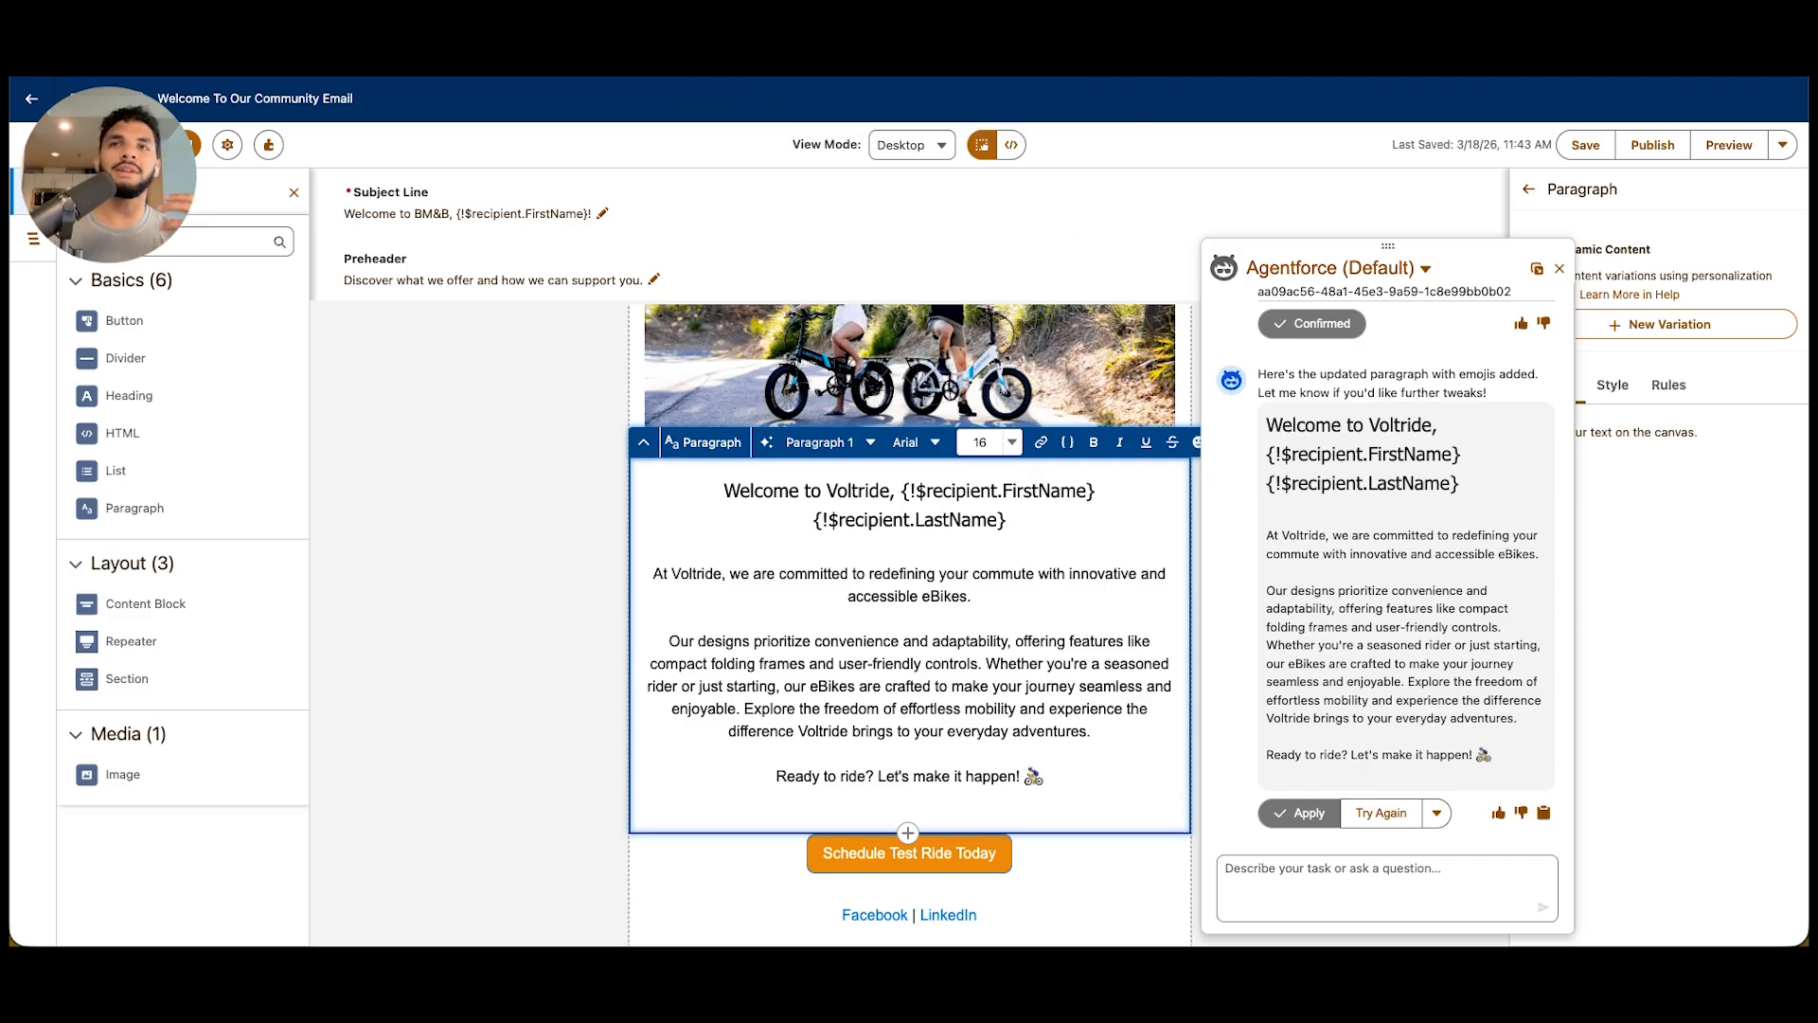
key(Escape)
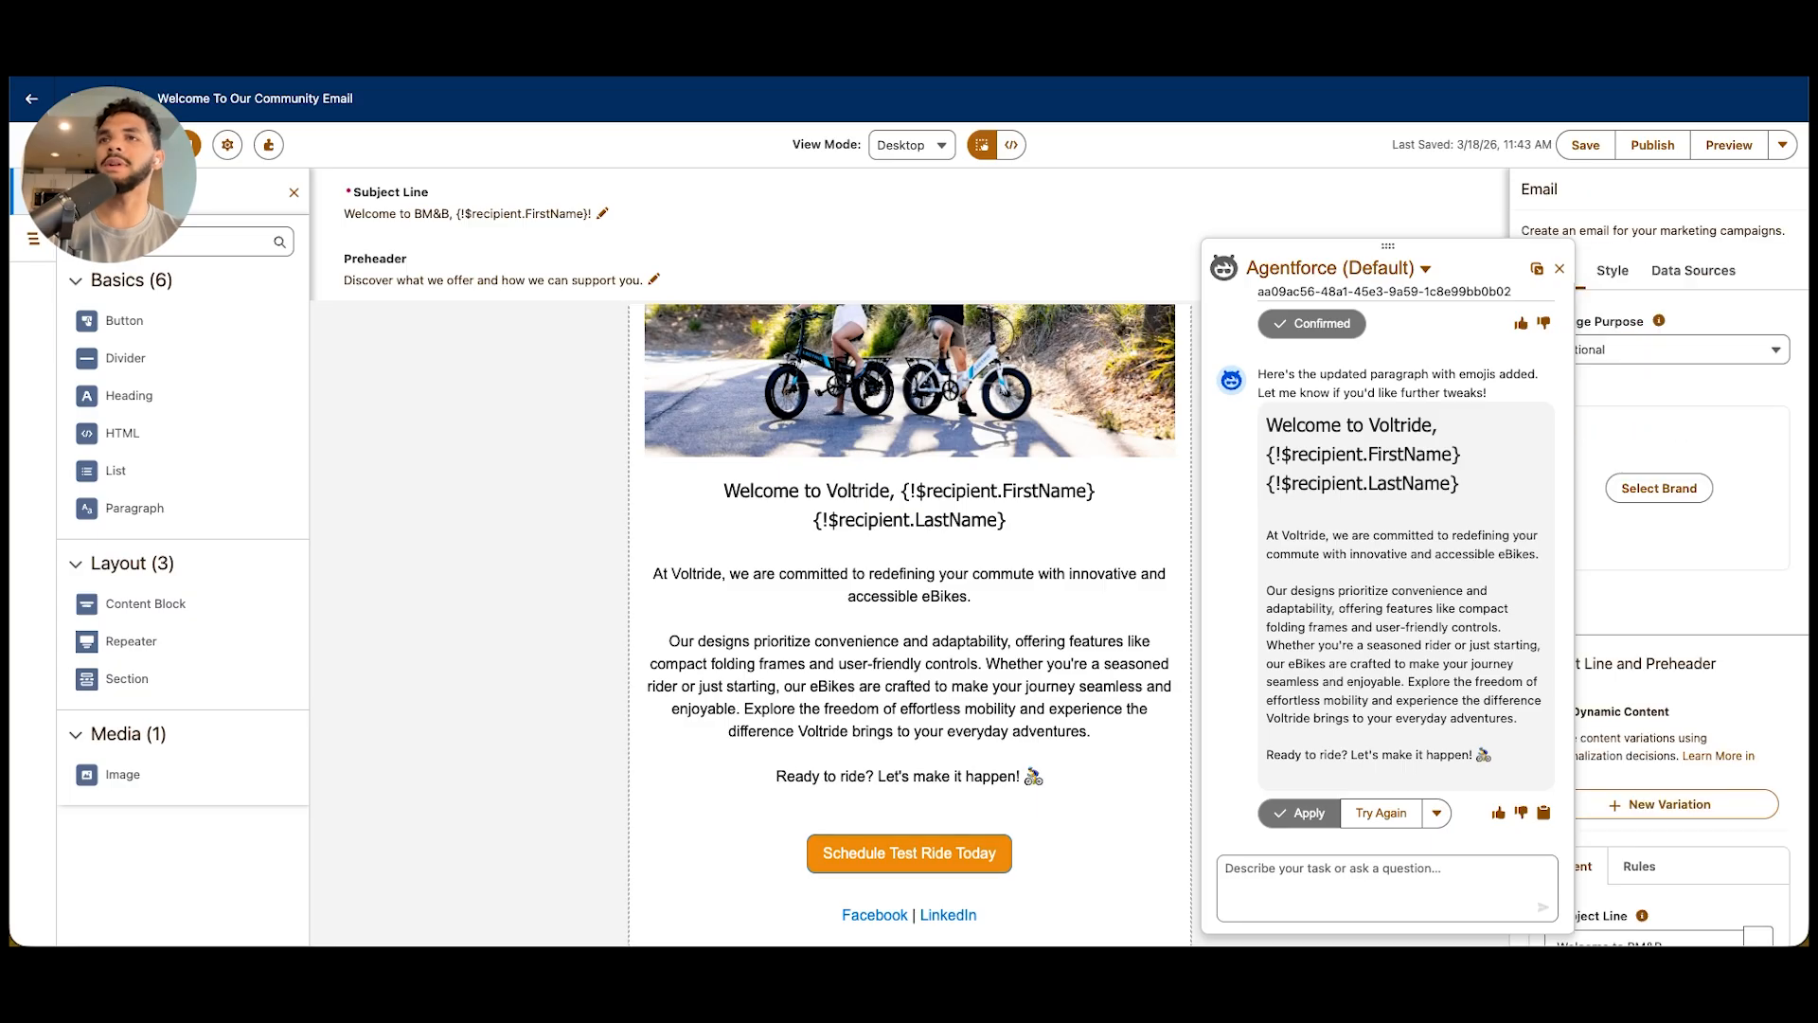
click(1560, 269)
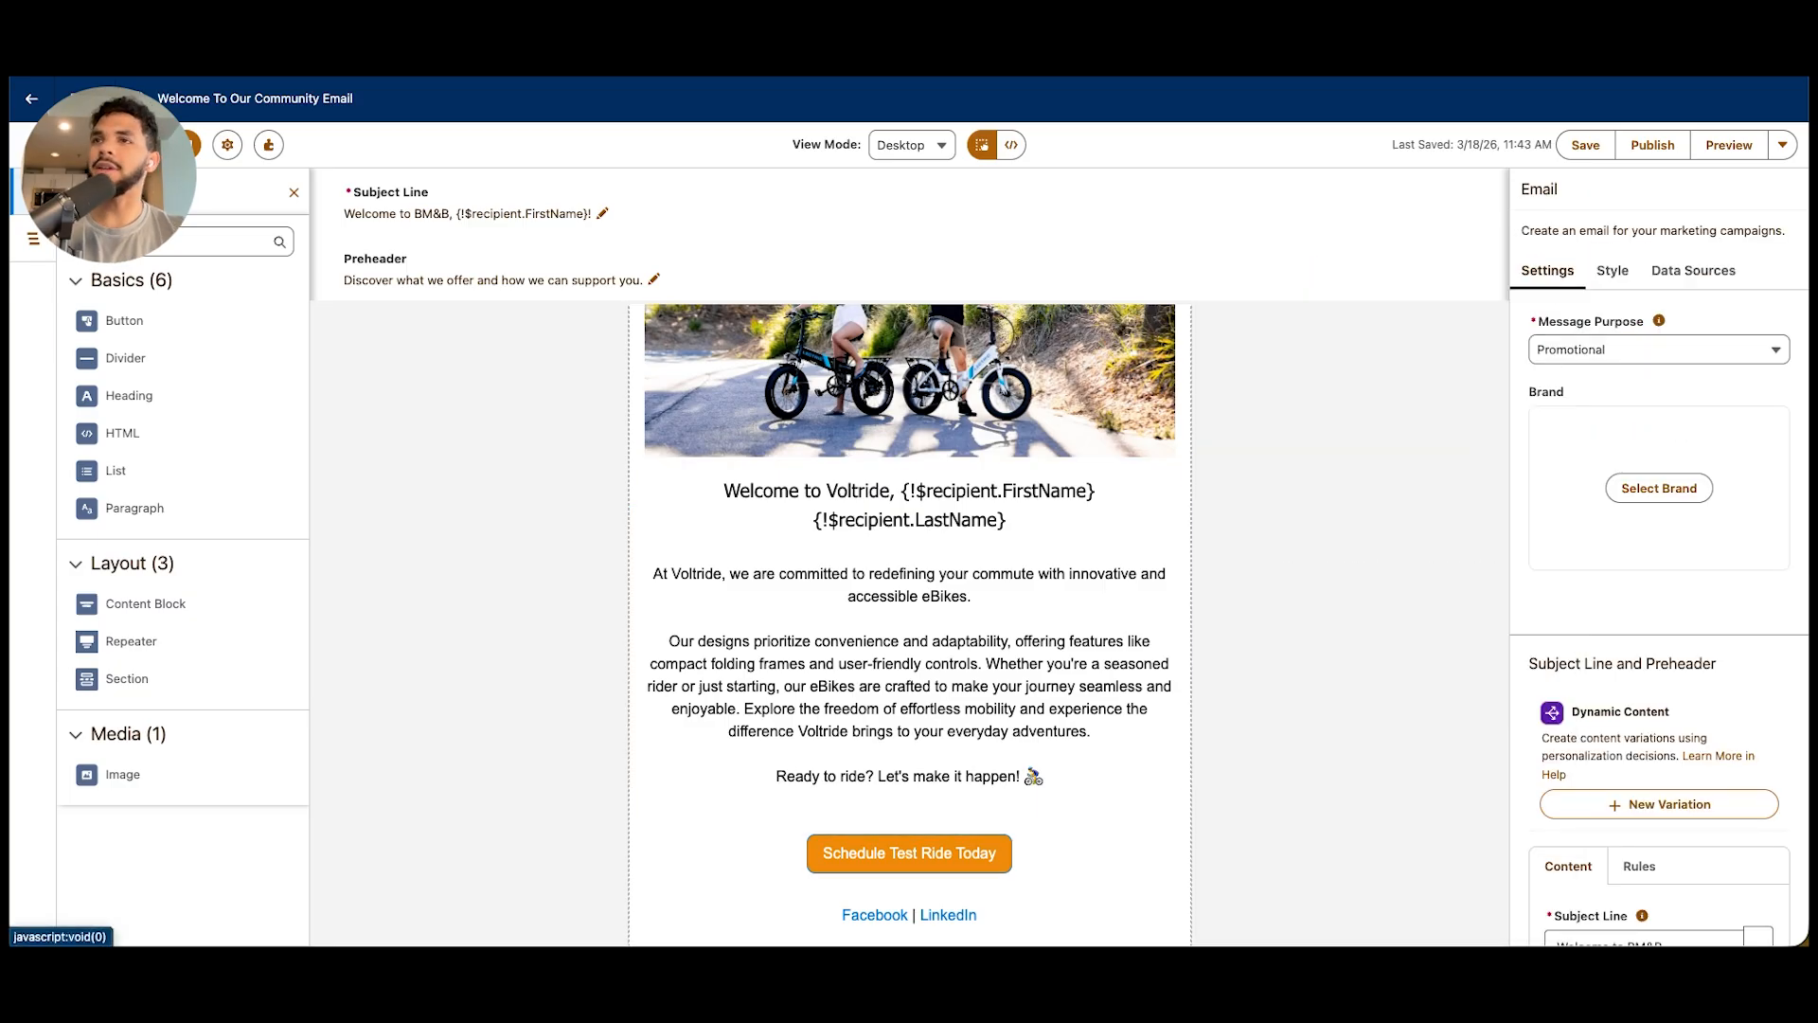
Review the email's test ride button, social links and footer, along with its subject line and preheader settings
scroll(909, 616, down, 3)
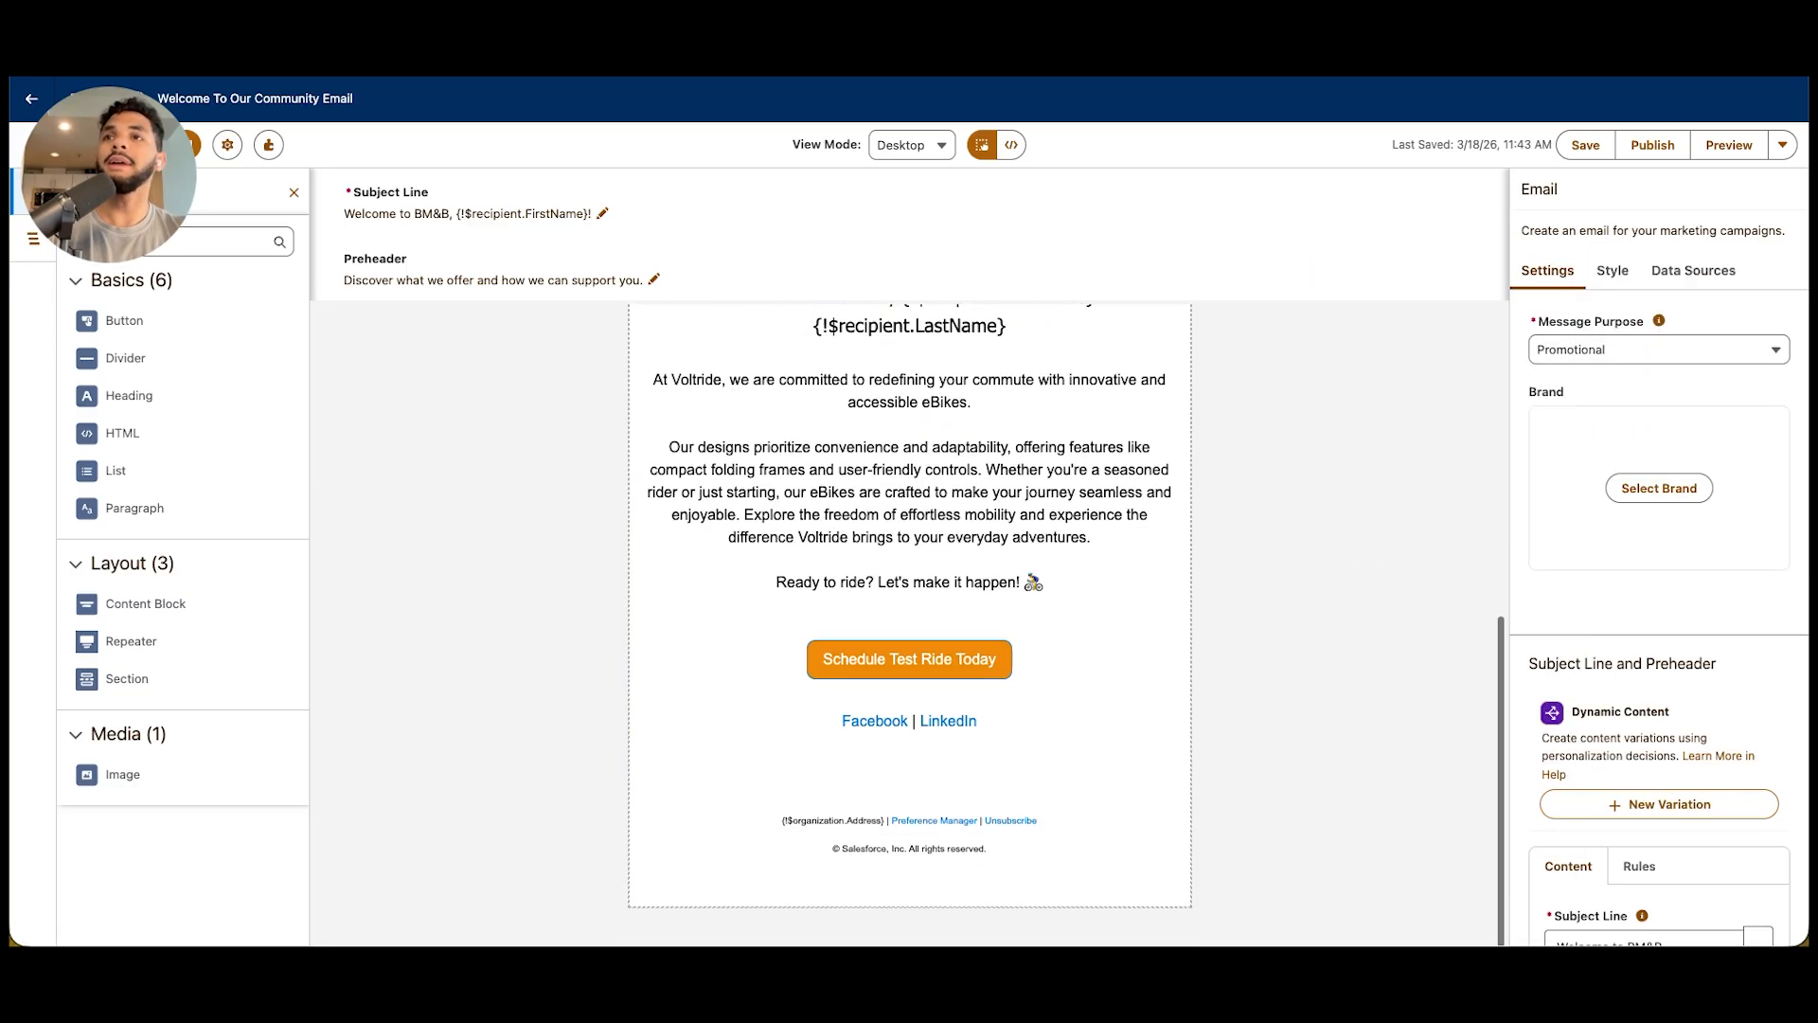
scroll(1657, 615, down, 3)
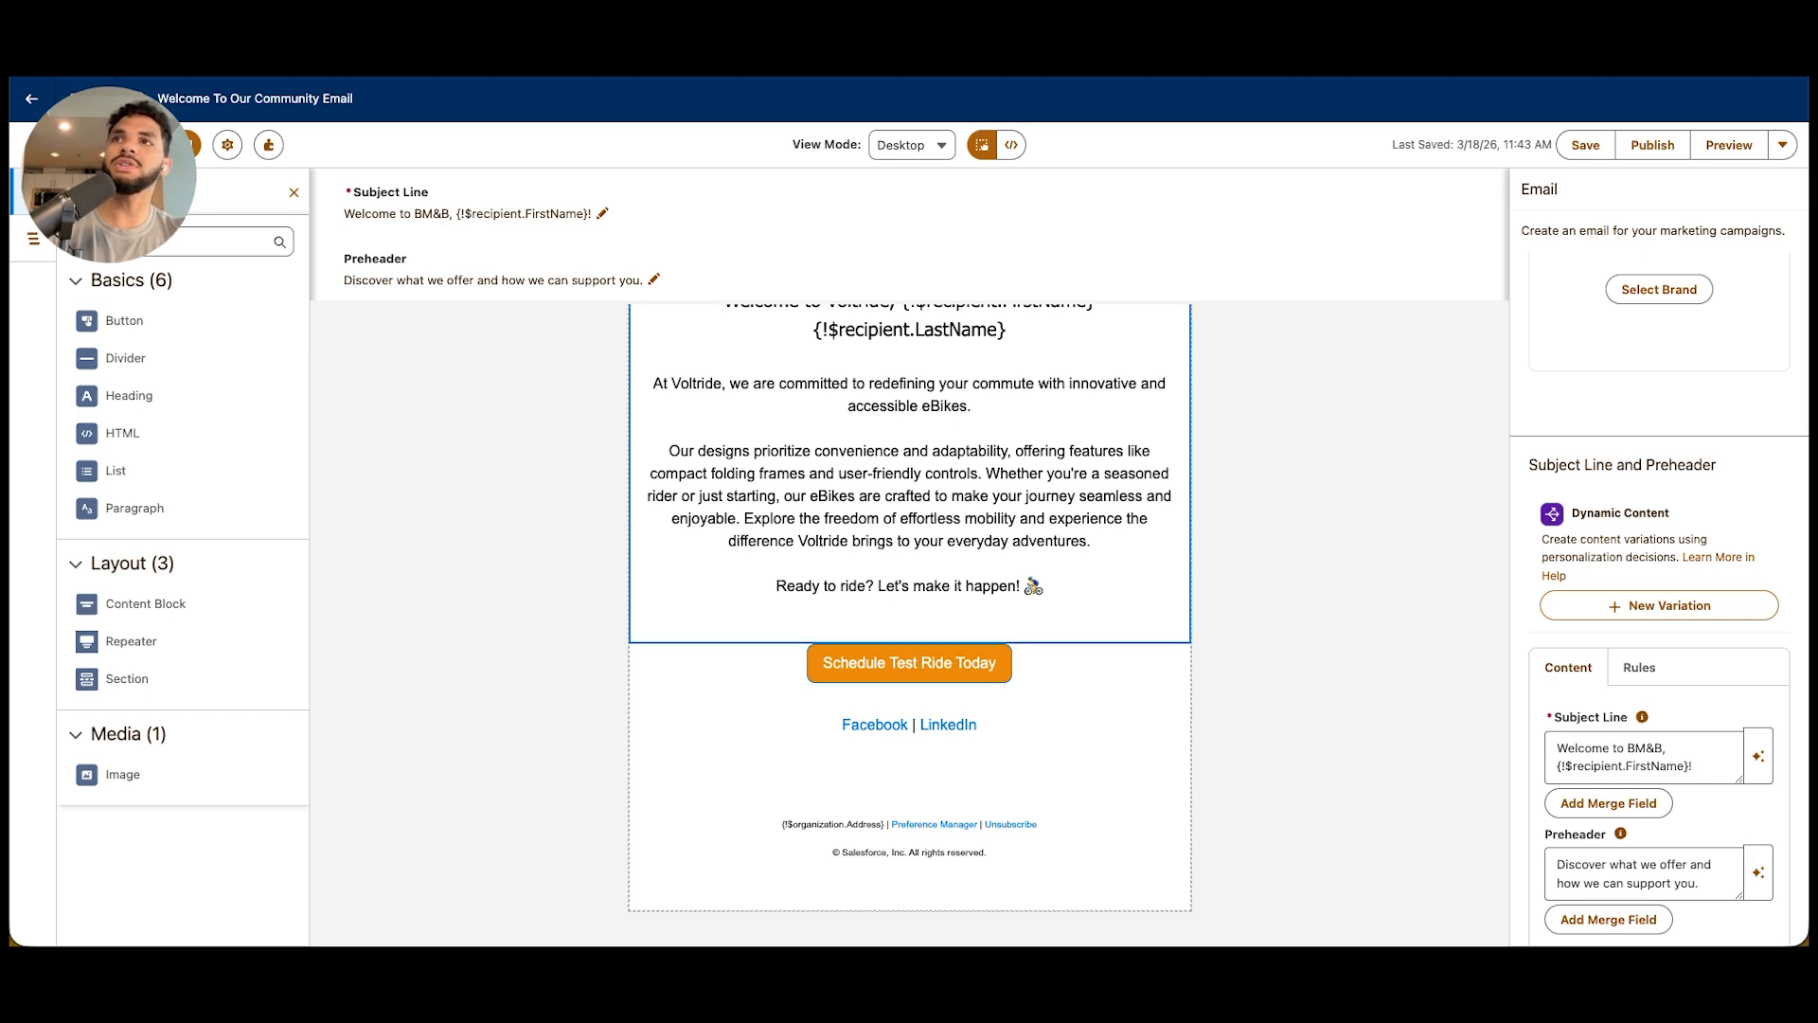
click(907, 620)
click(1528, 190)
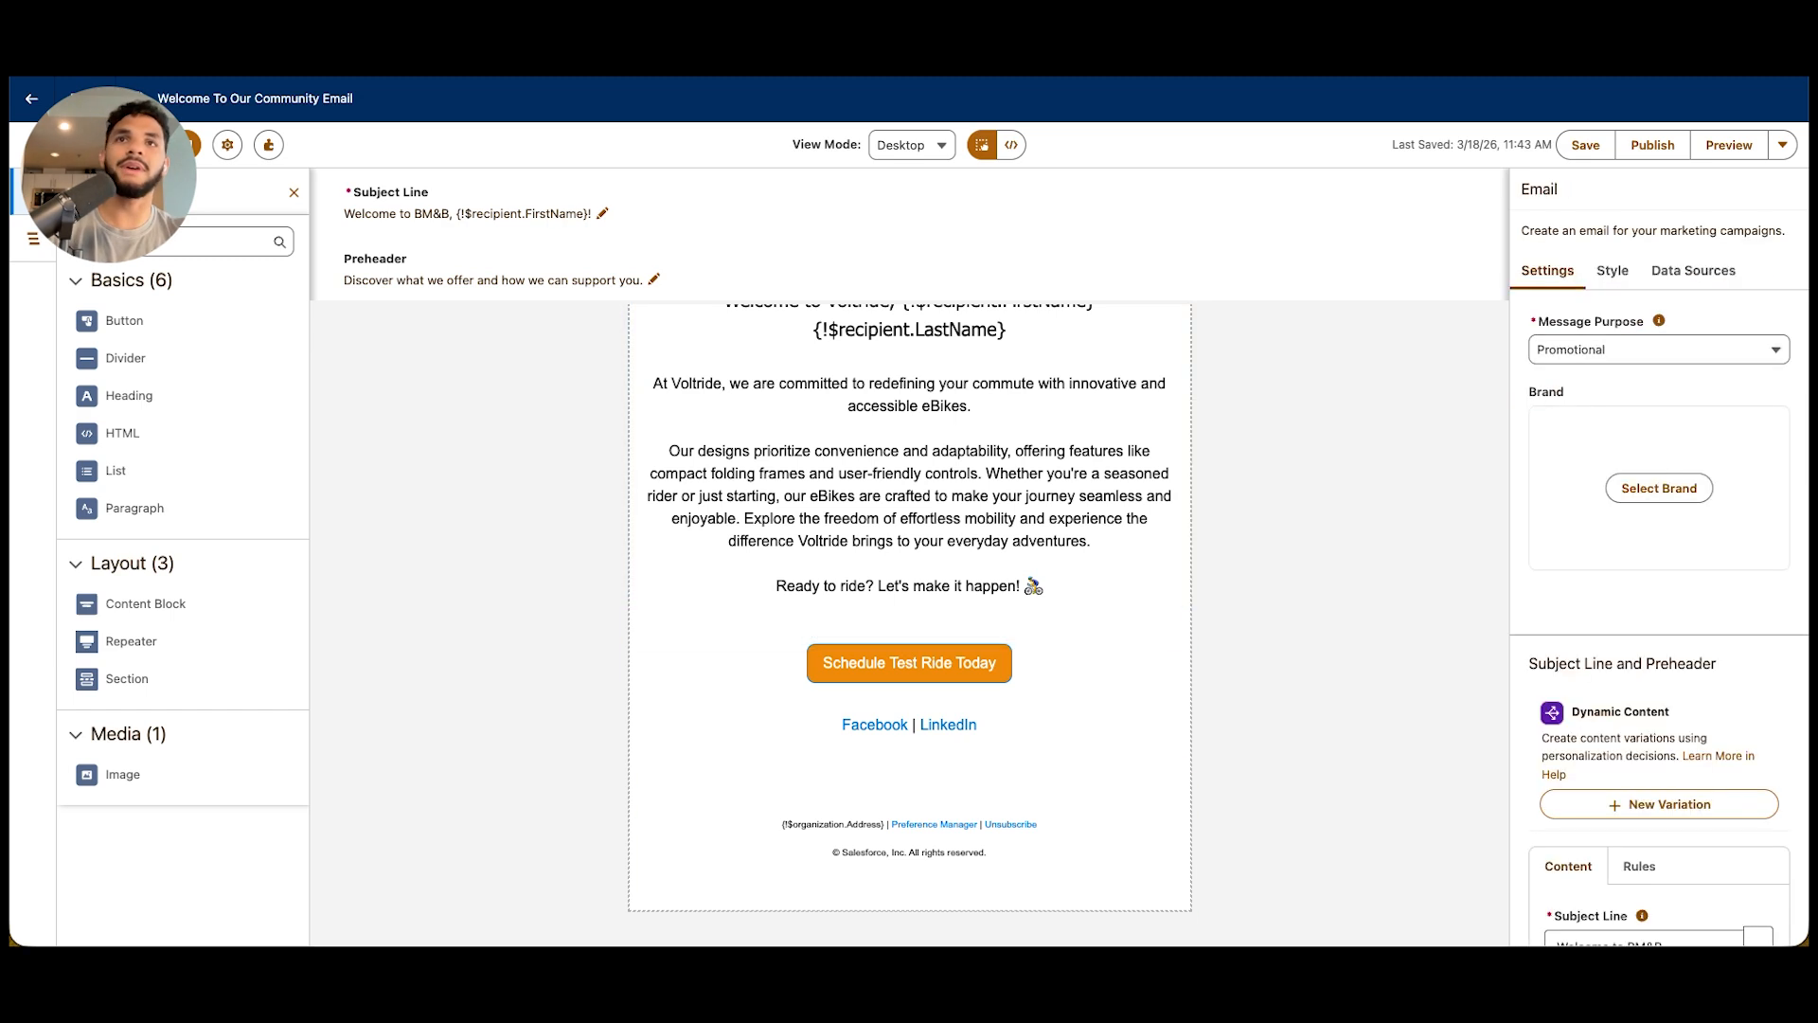
scroll(1659, 700, down, 2)
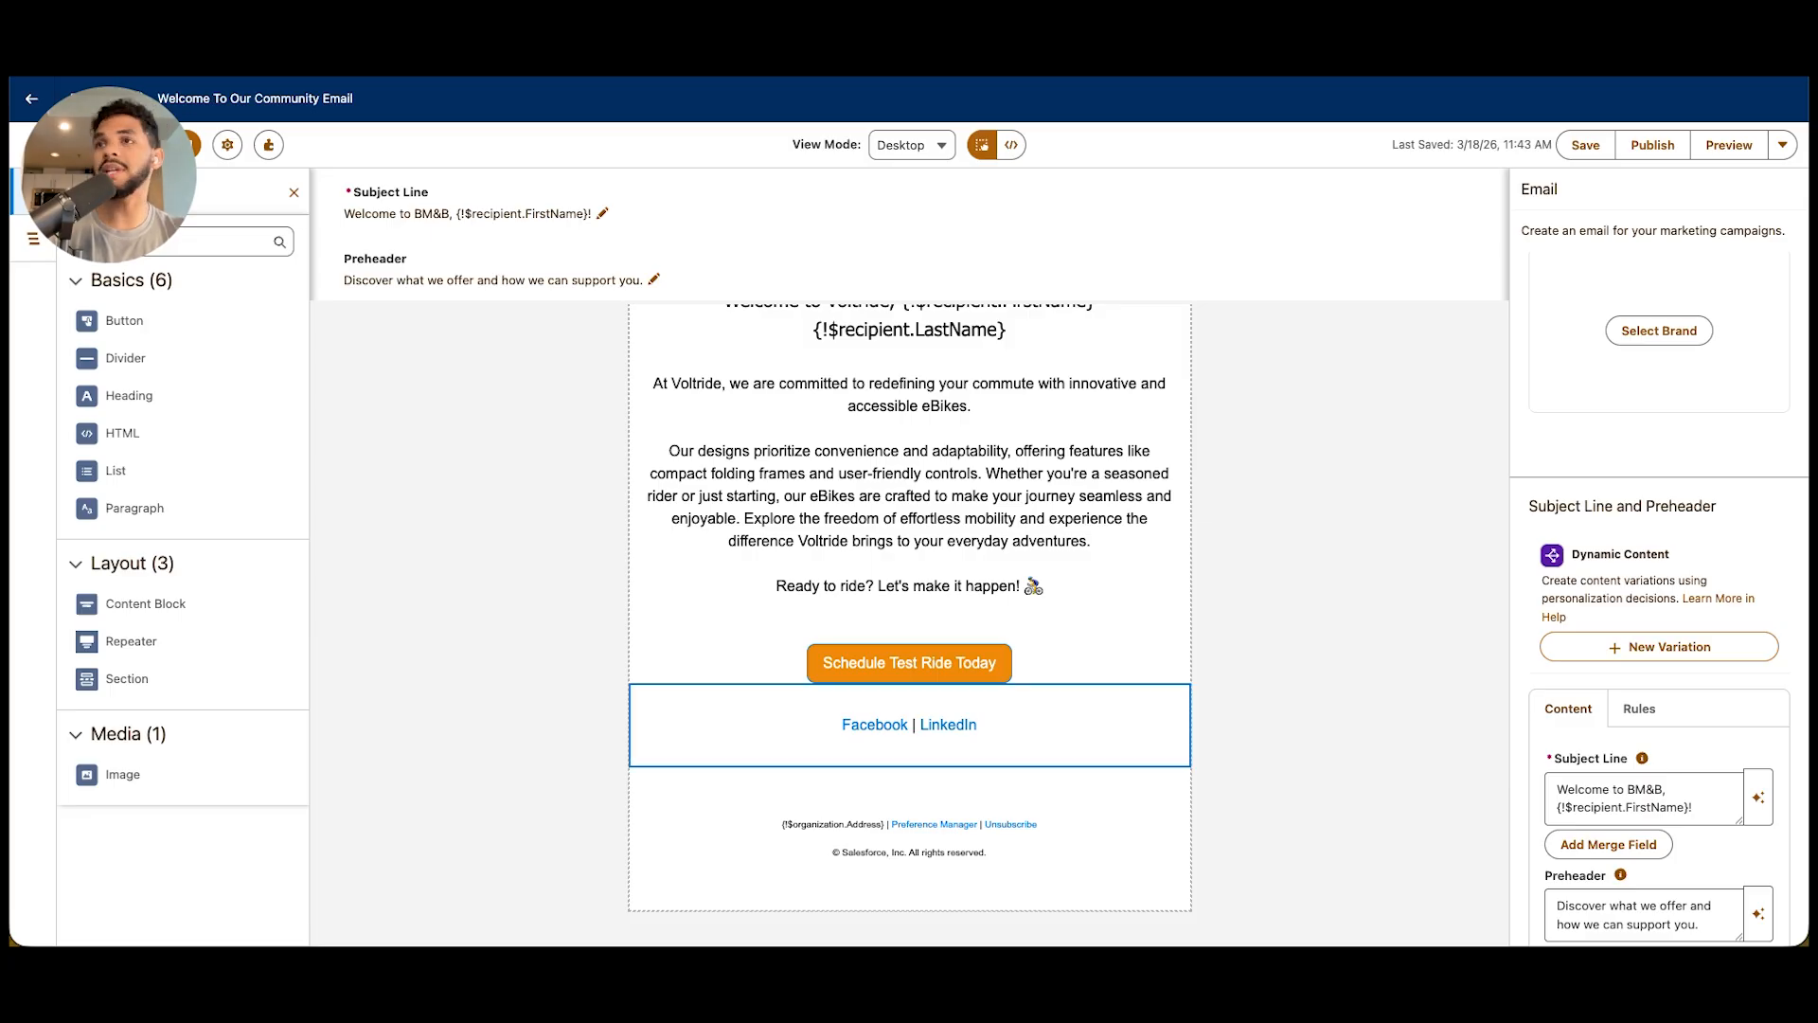
scroll(909, 720, up, 5)
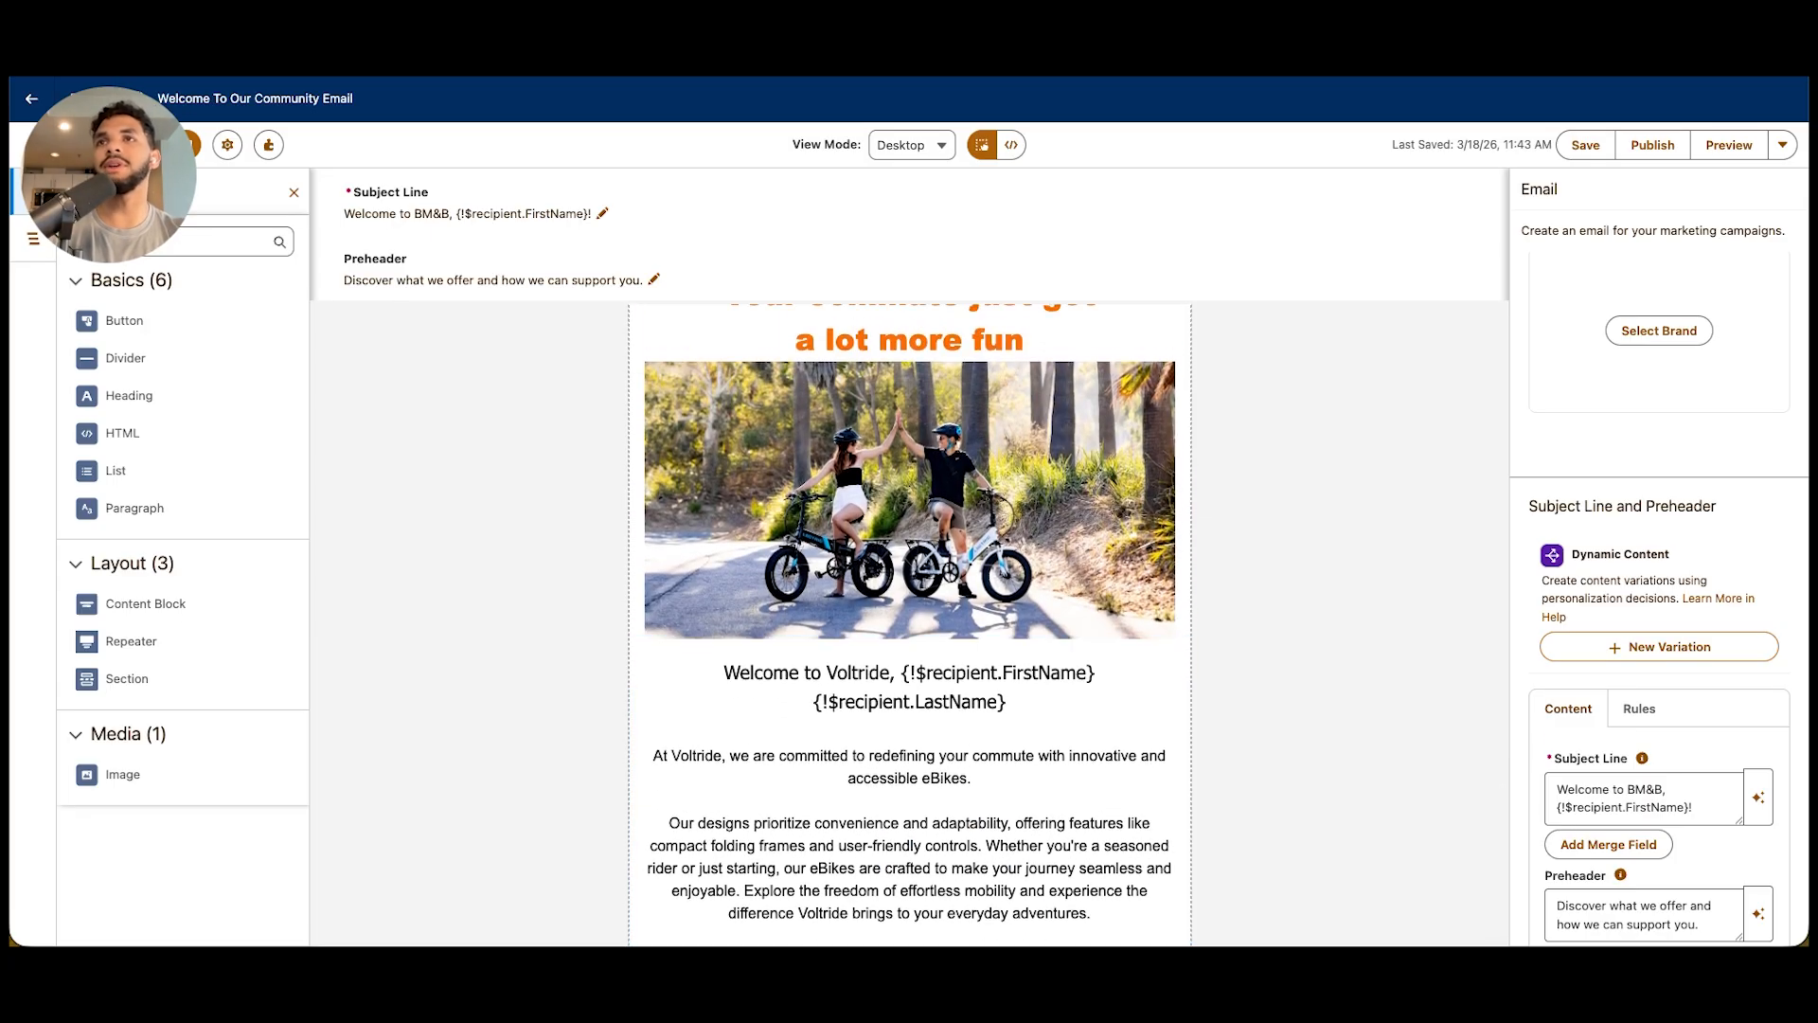
scroll(909, 625, up, 3)
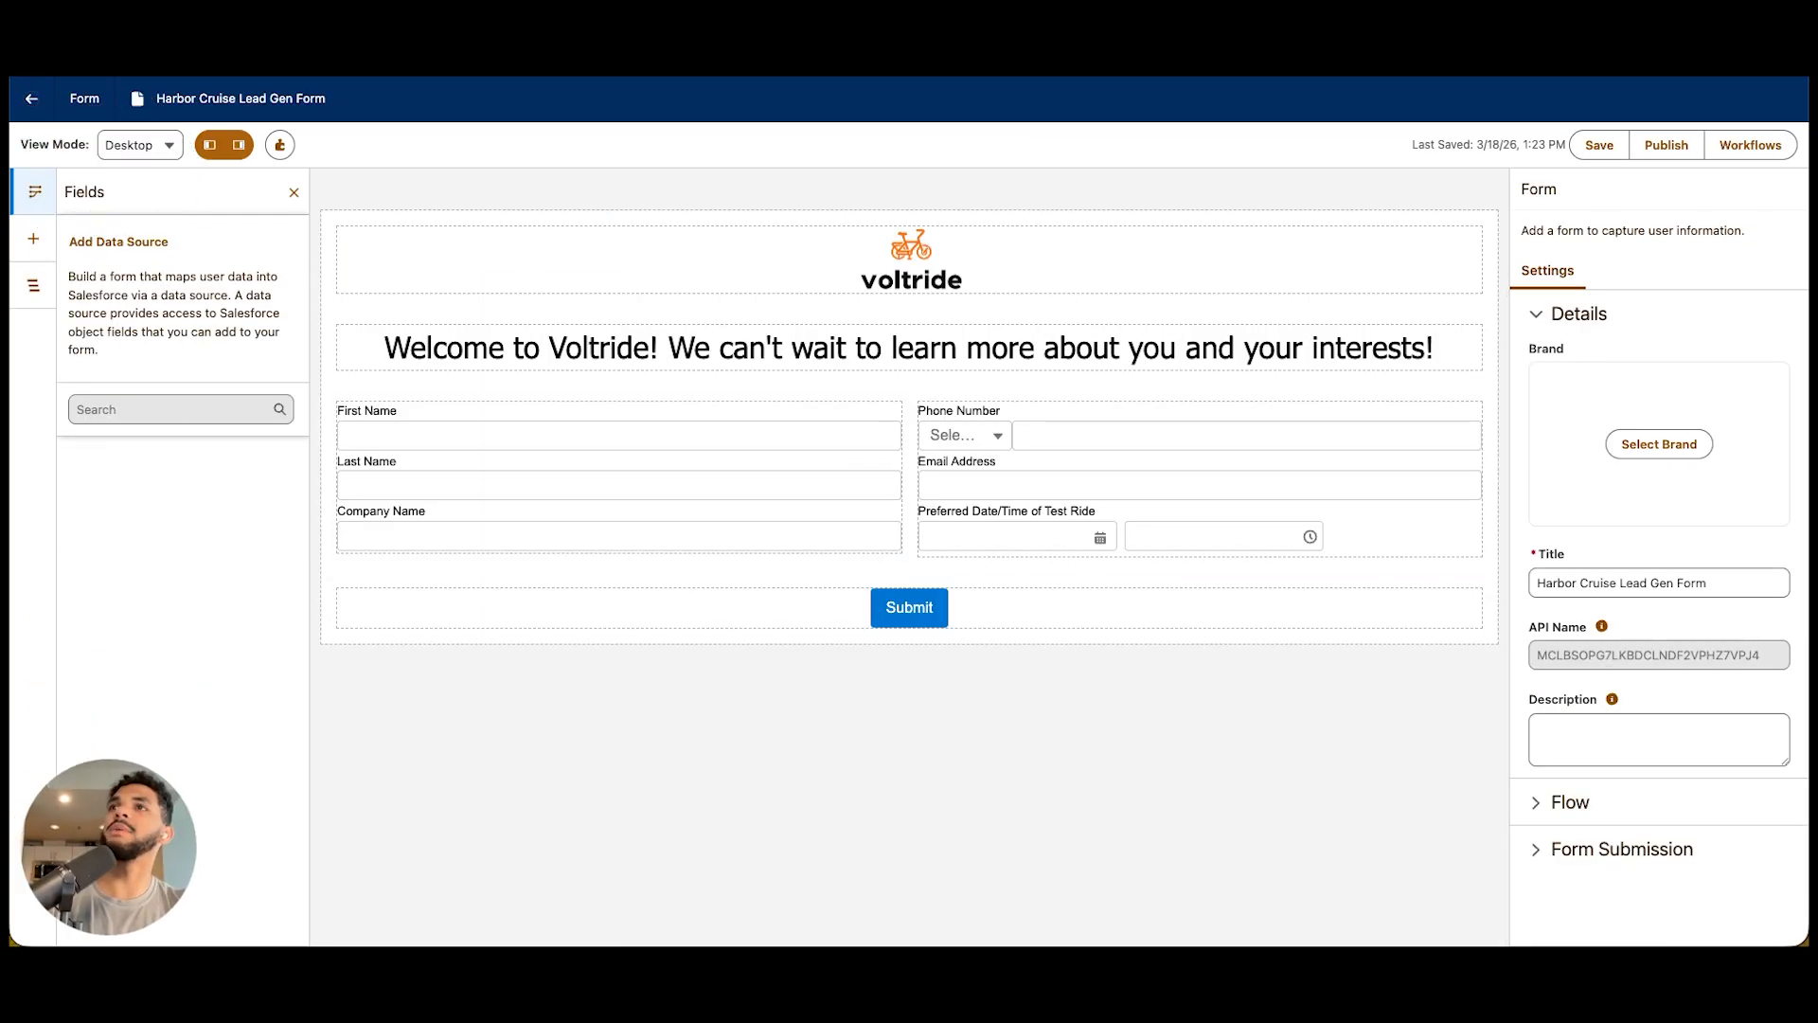
Try out a Date input below Company Name in the Harbor Cruise Lead Gen Form, and delete it
click(34, 239)
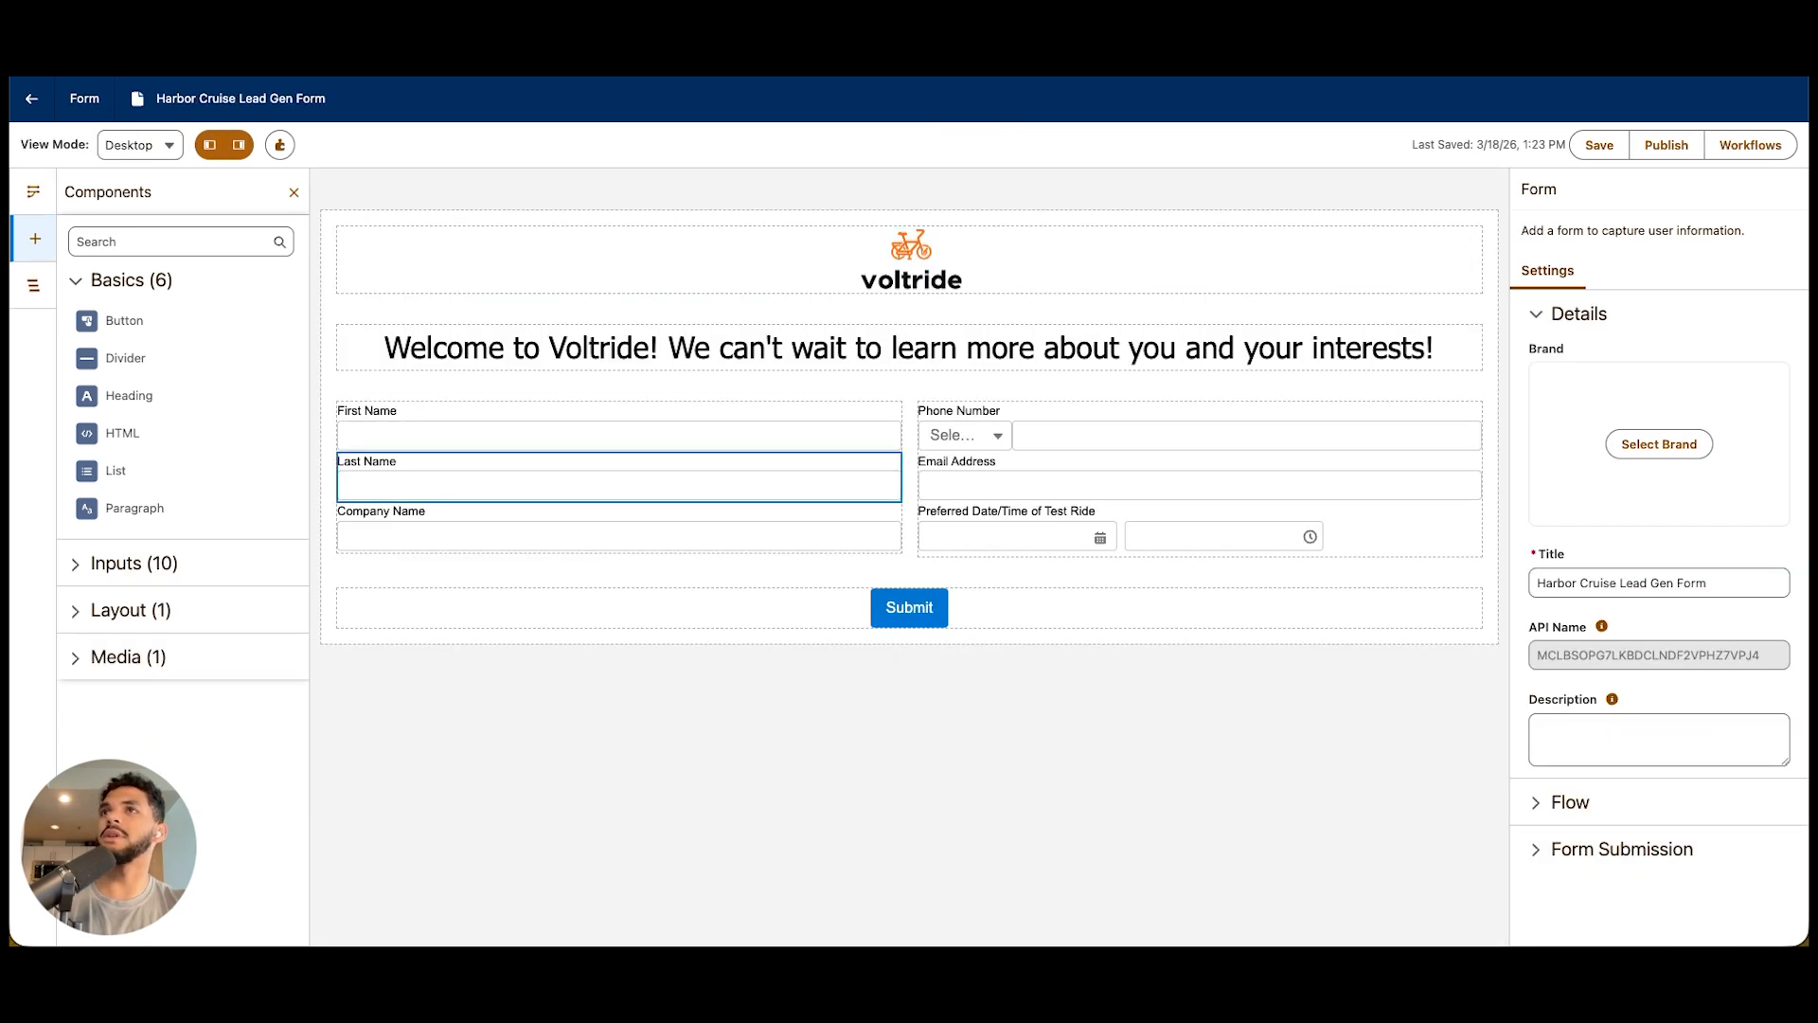
click(134, 563)
scroll(180, 568, down, 2)
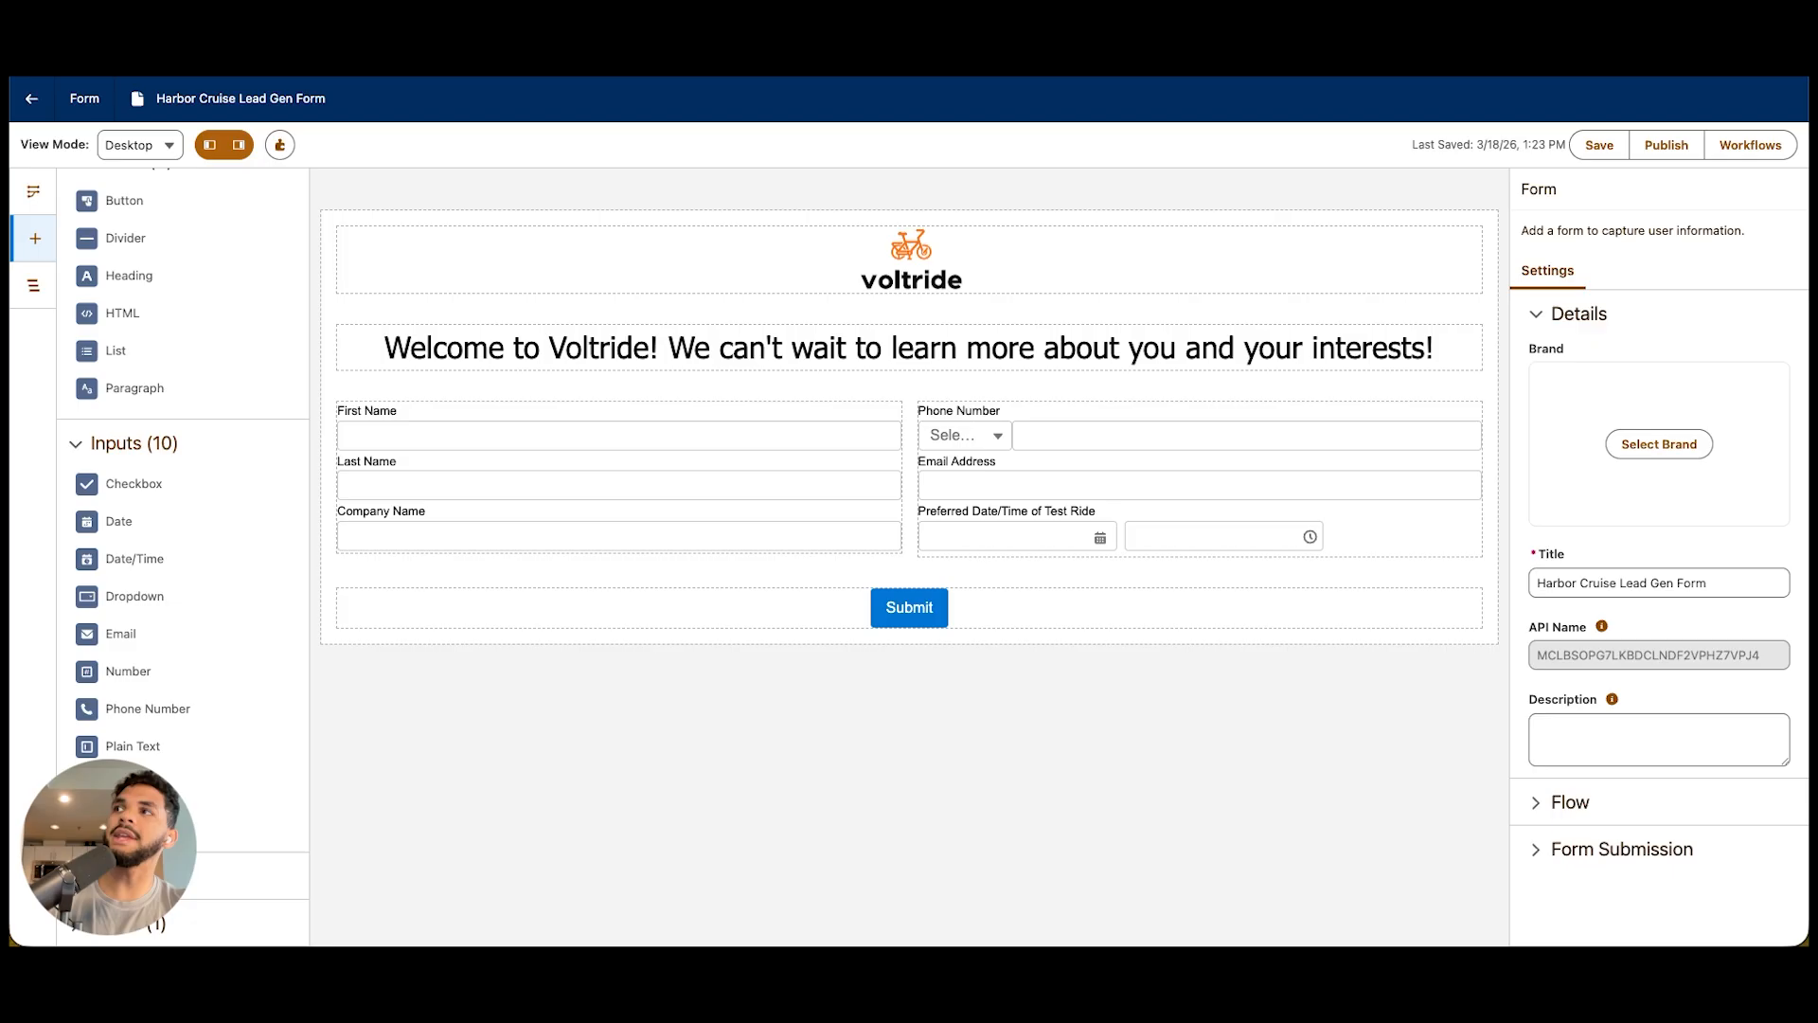
drag(119, 521, 511, 568)
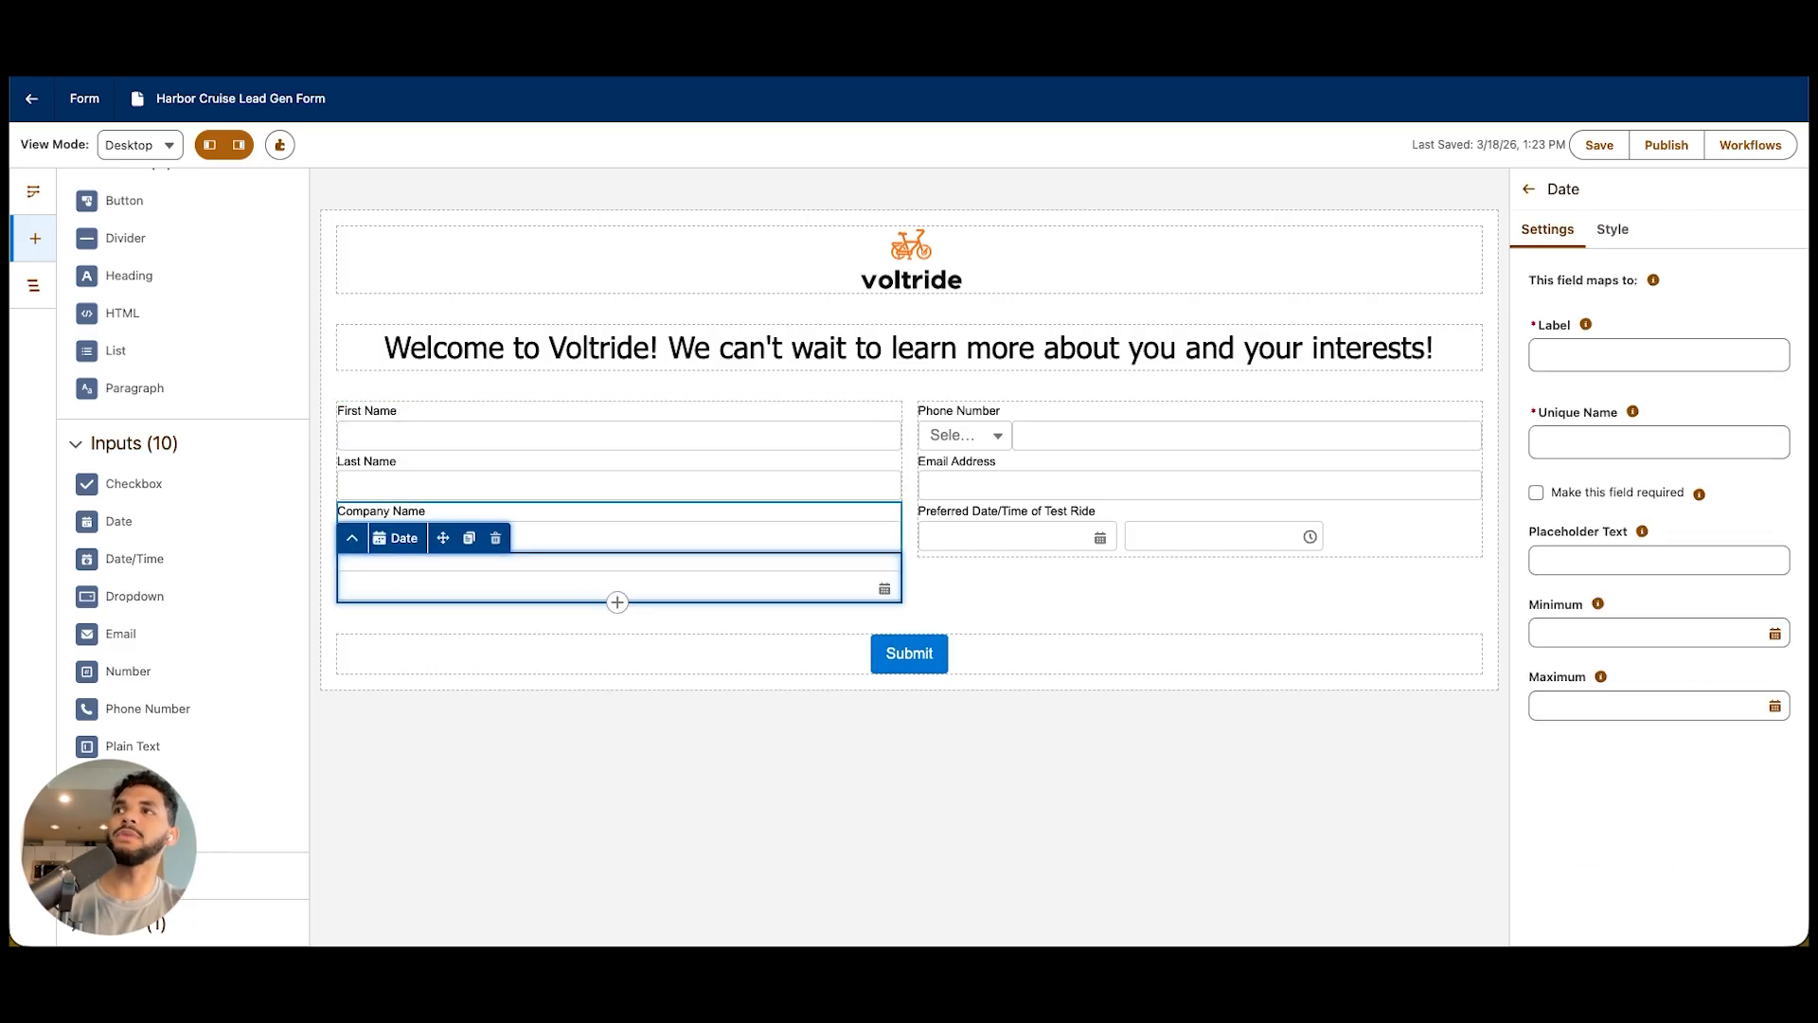
click(496, 538)
click(1249, 577)
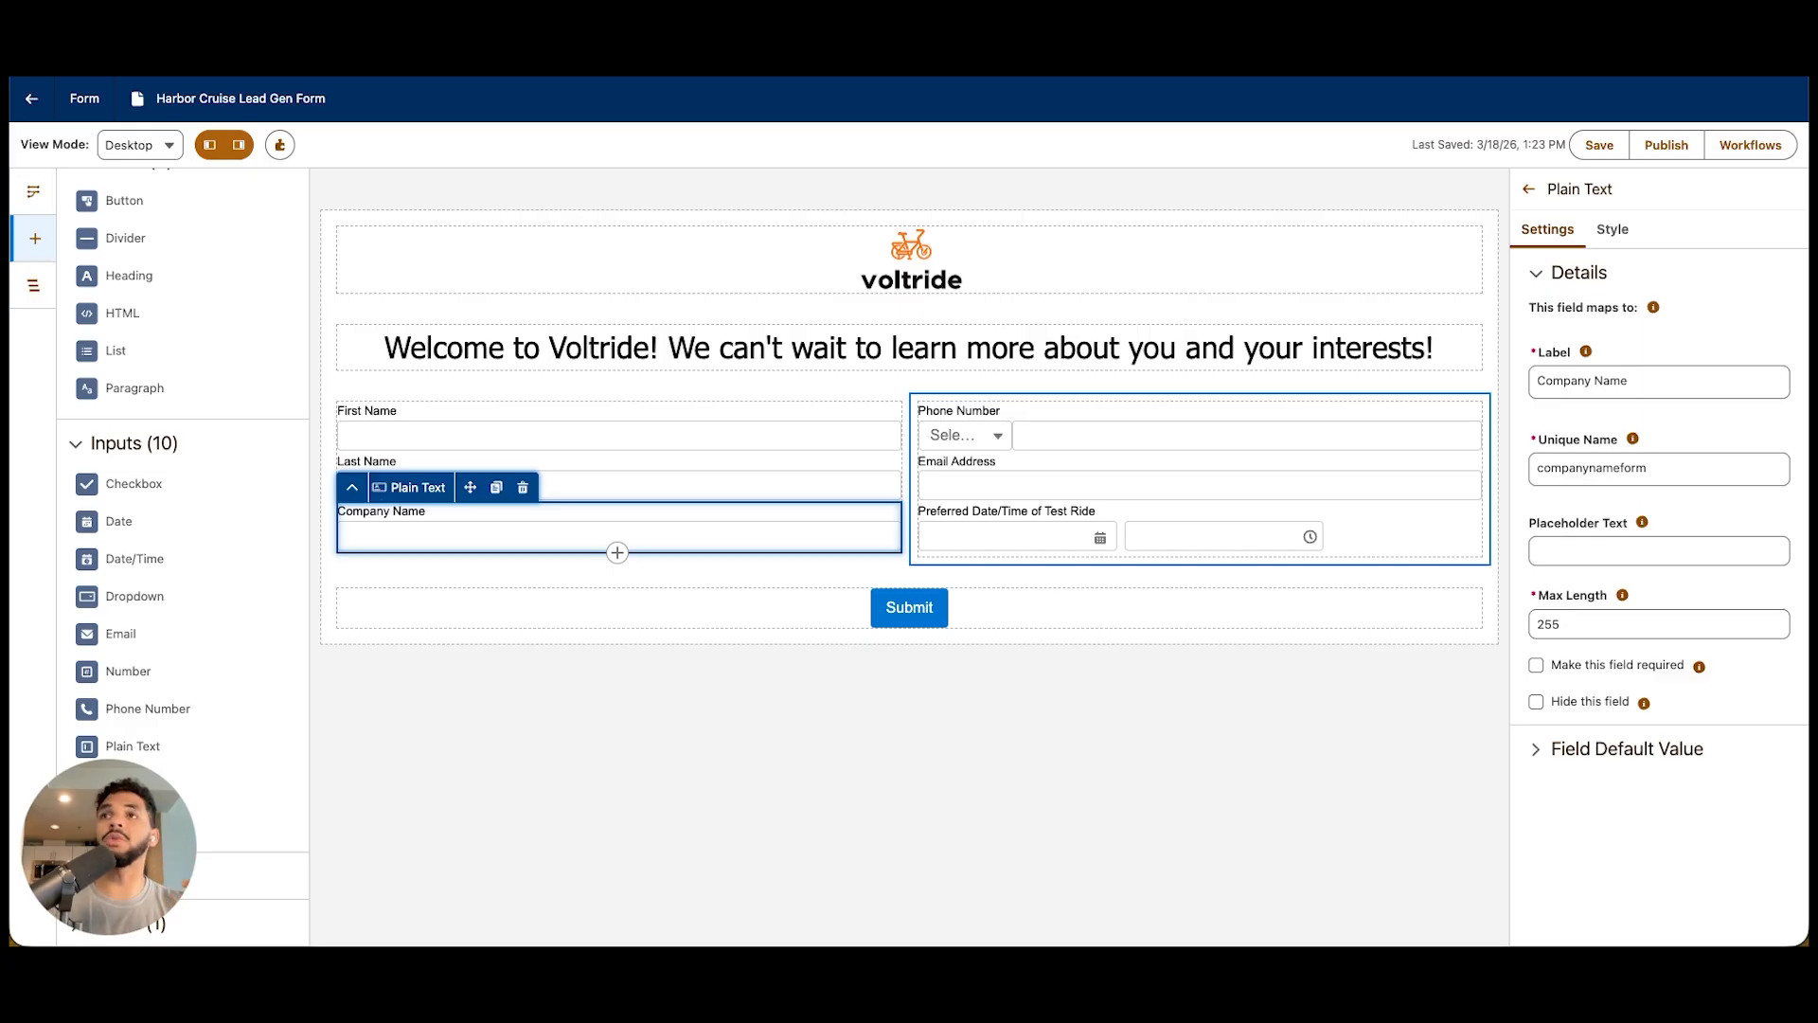
Review the Exclusive Reengagement Offers campaign's flow, from its schedule and start trigger through the emails and waits to the Next Steps options
click(1136, 739)
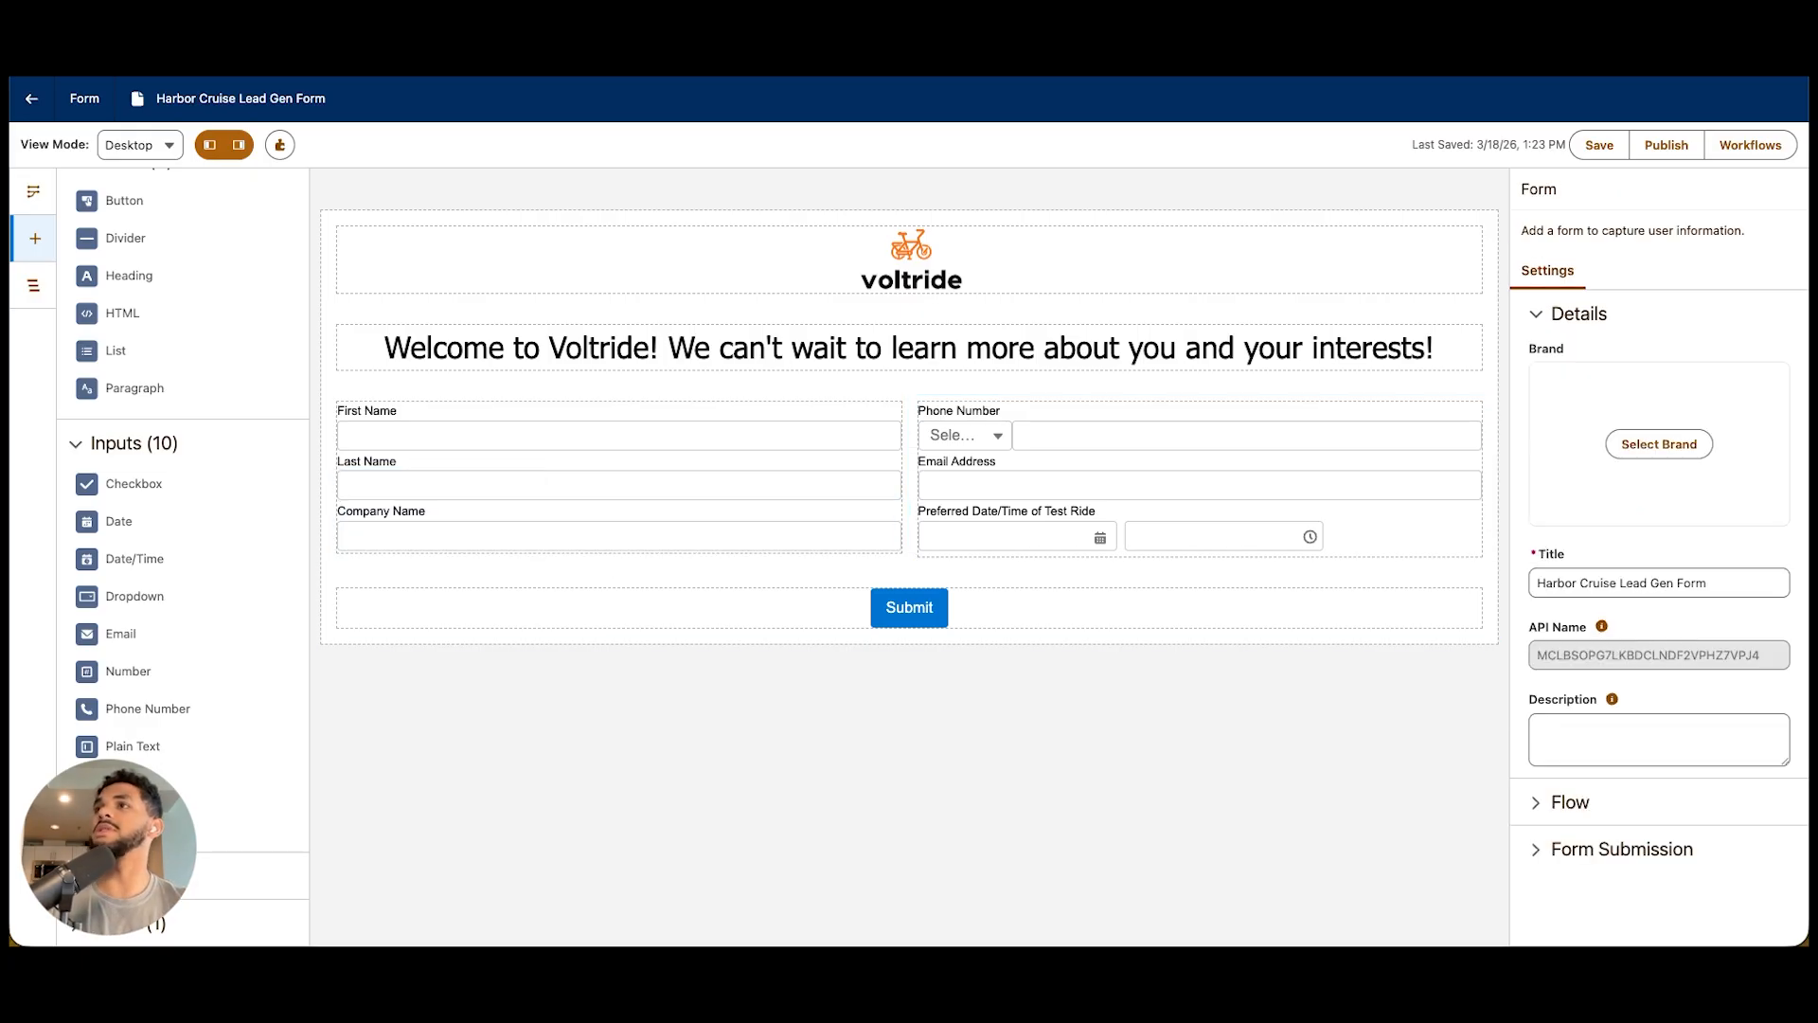
scroll(909, 607, down, 1)
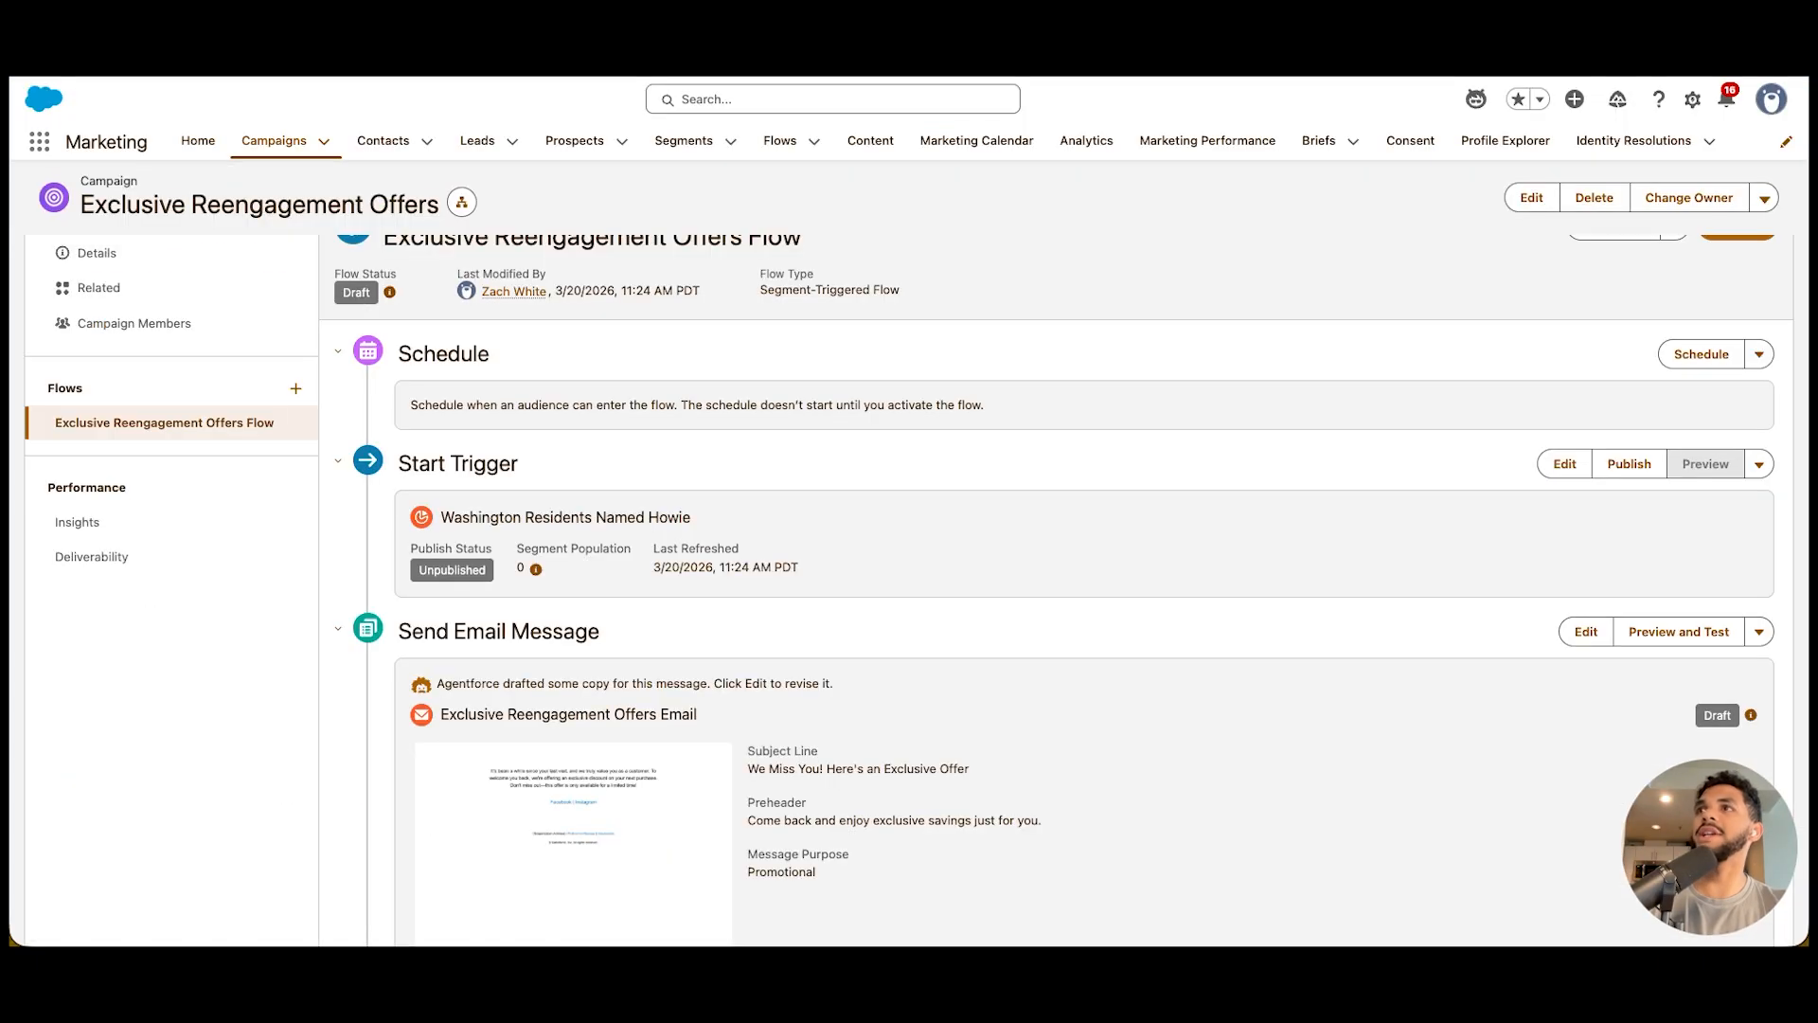
scroll(1055, 592, down, 15)
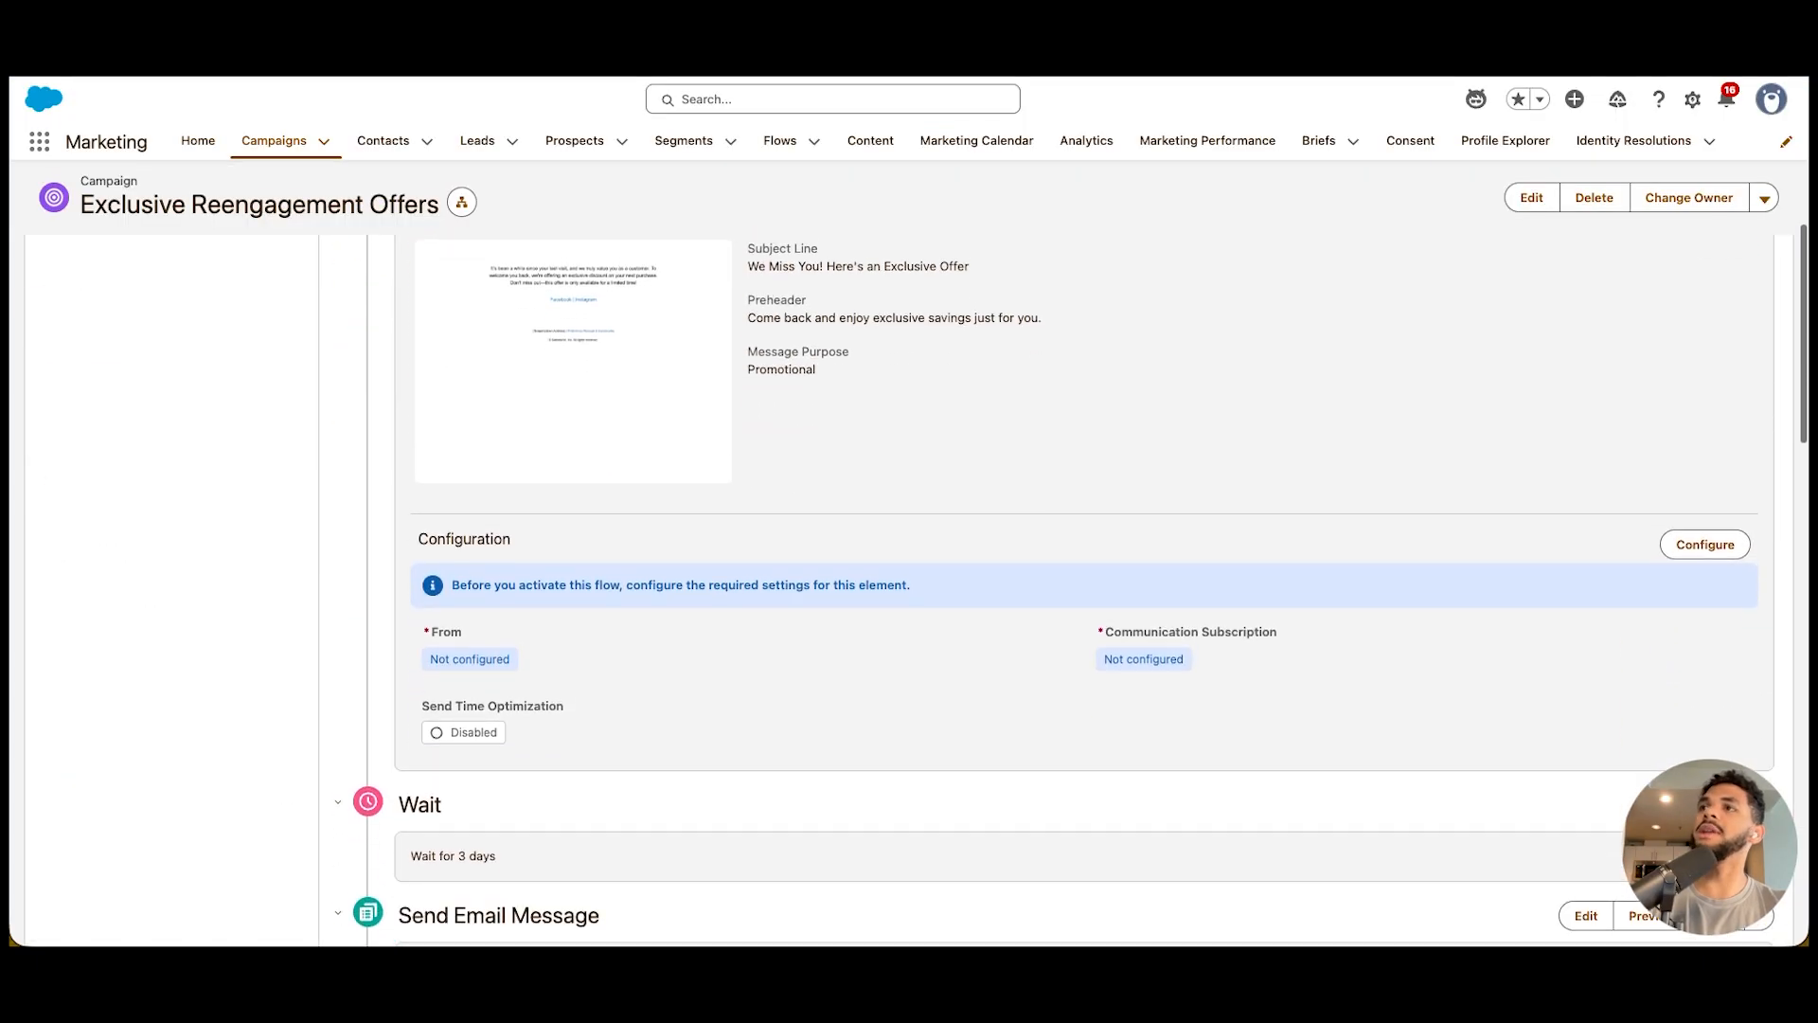
scroll(1081, 592, down, 4)
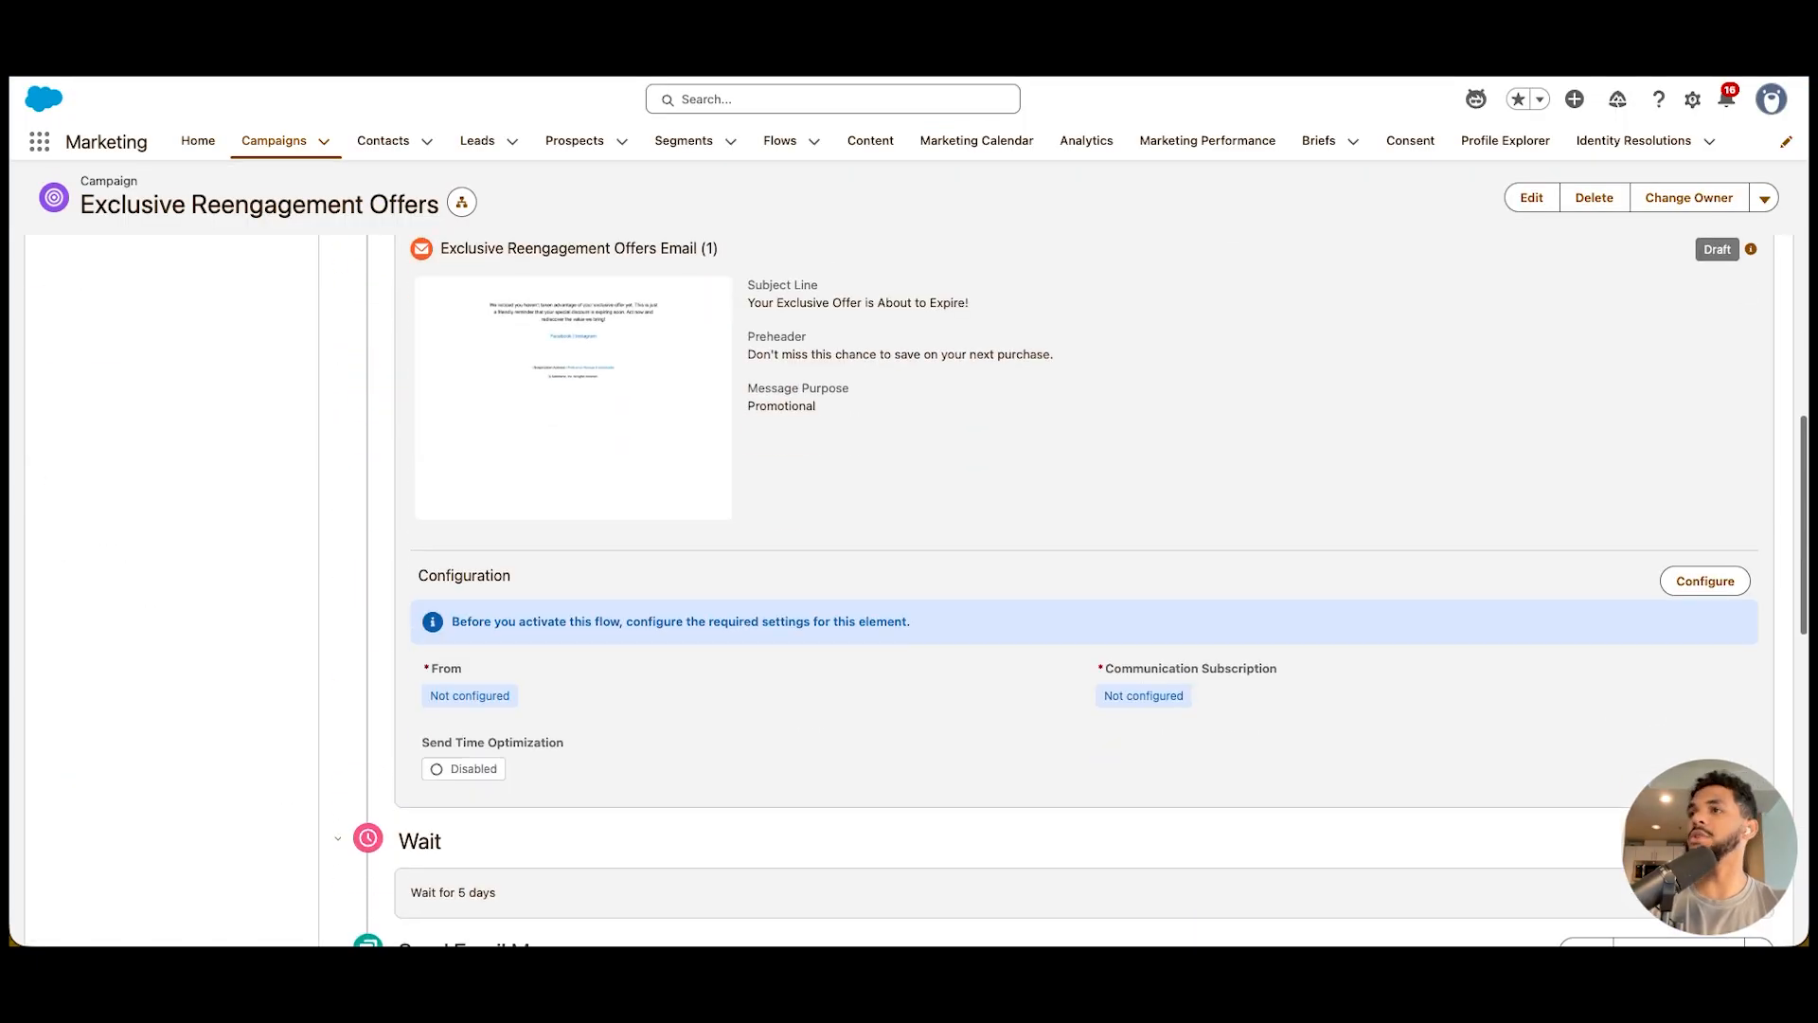
scroll(1081, 592, up, 15)
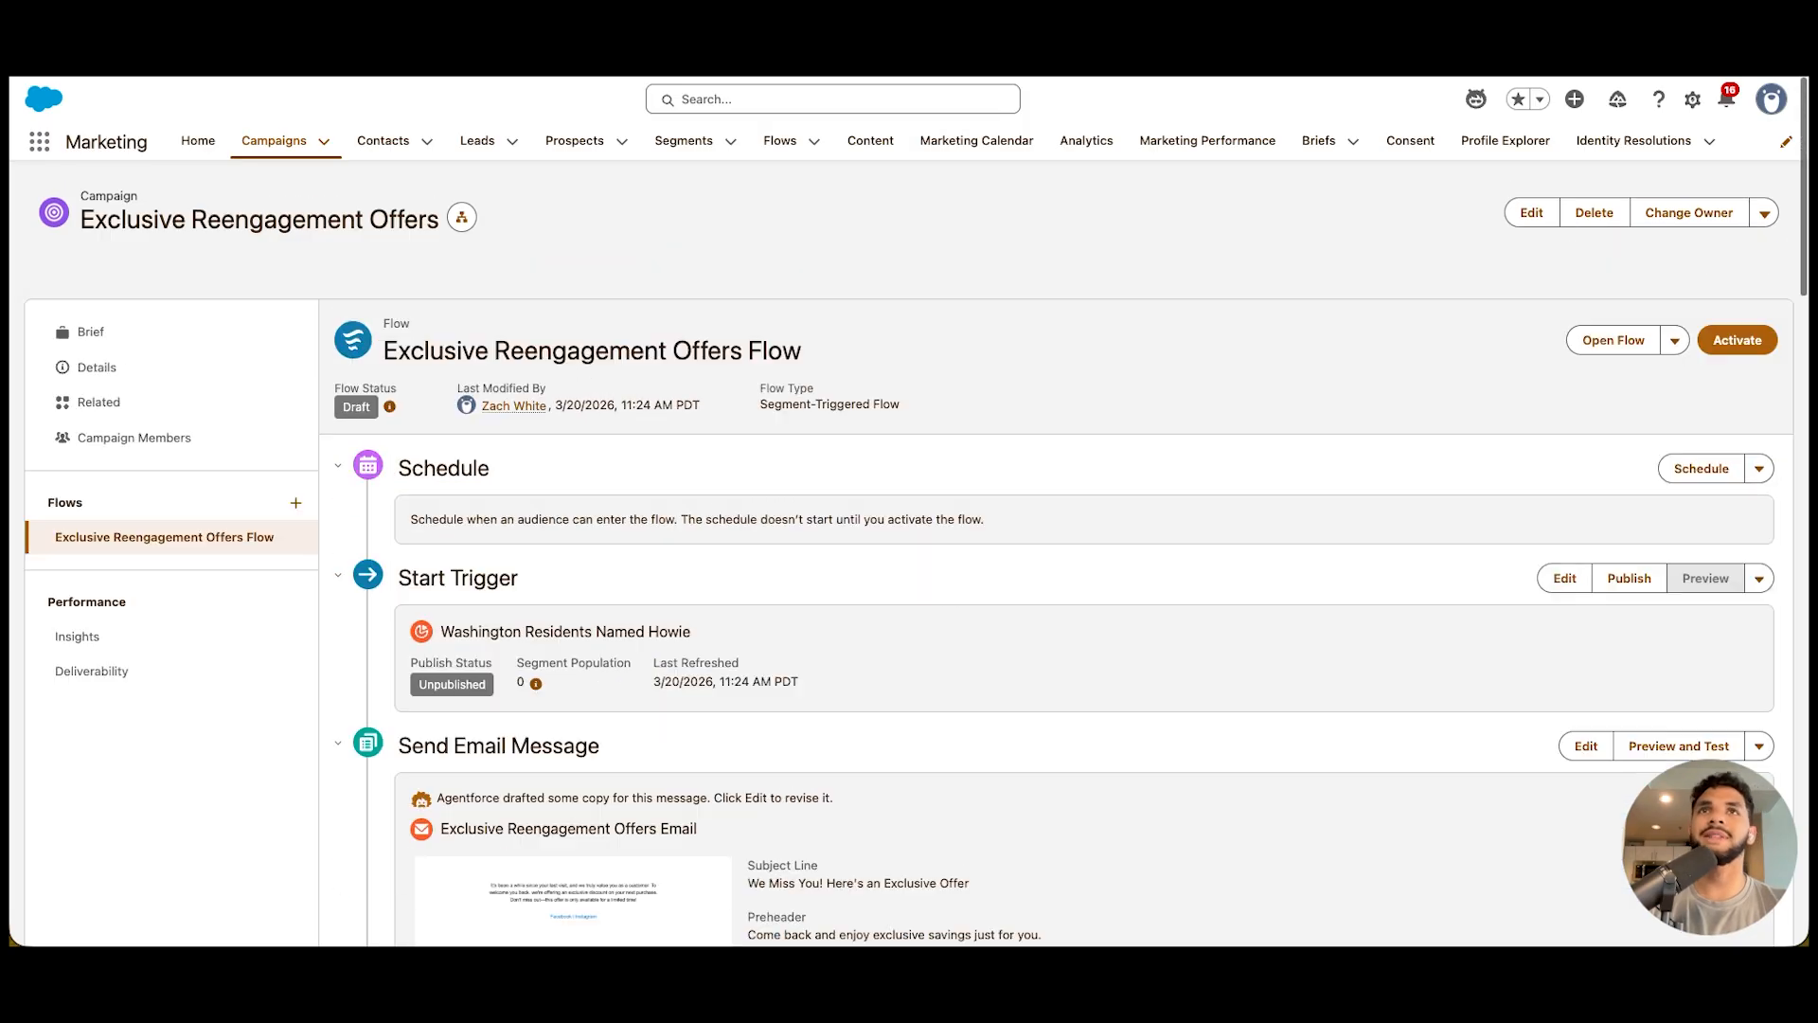
scroll(1080, 591, down, 10)
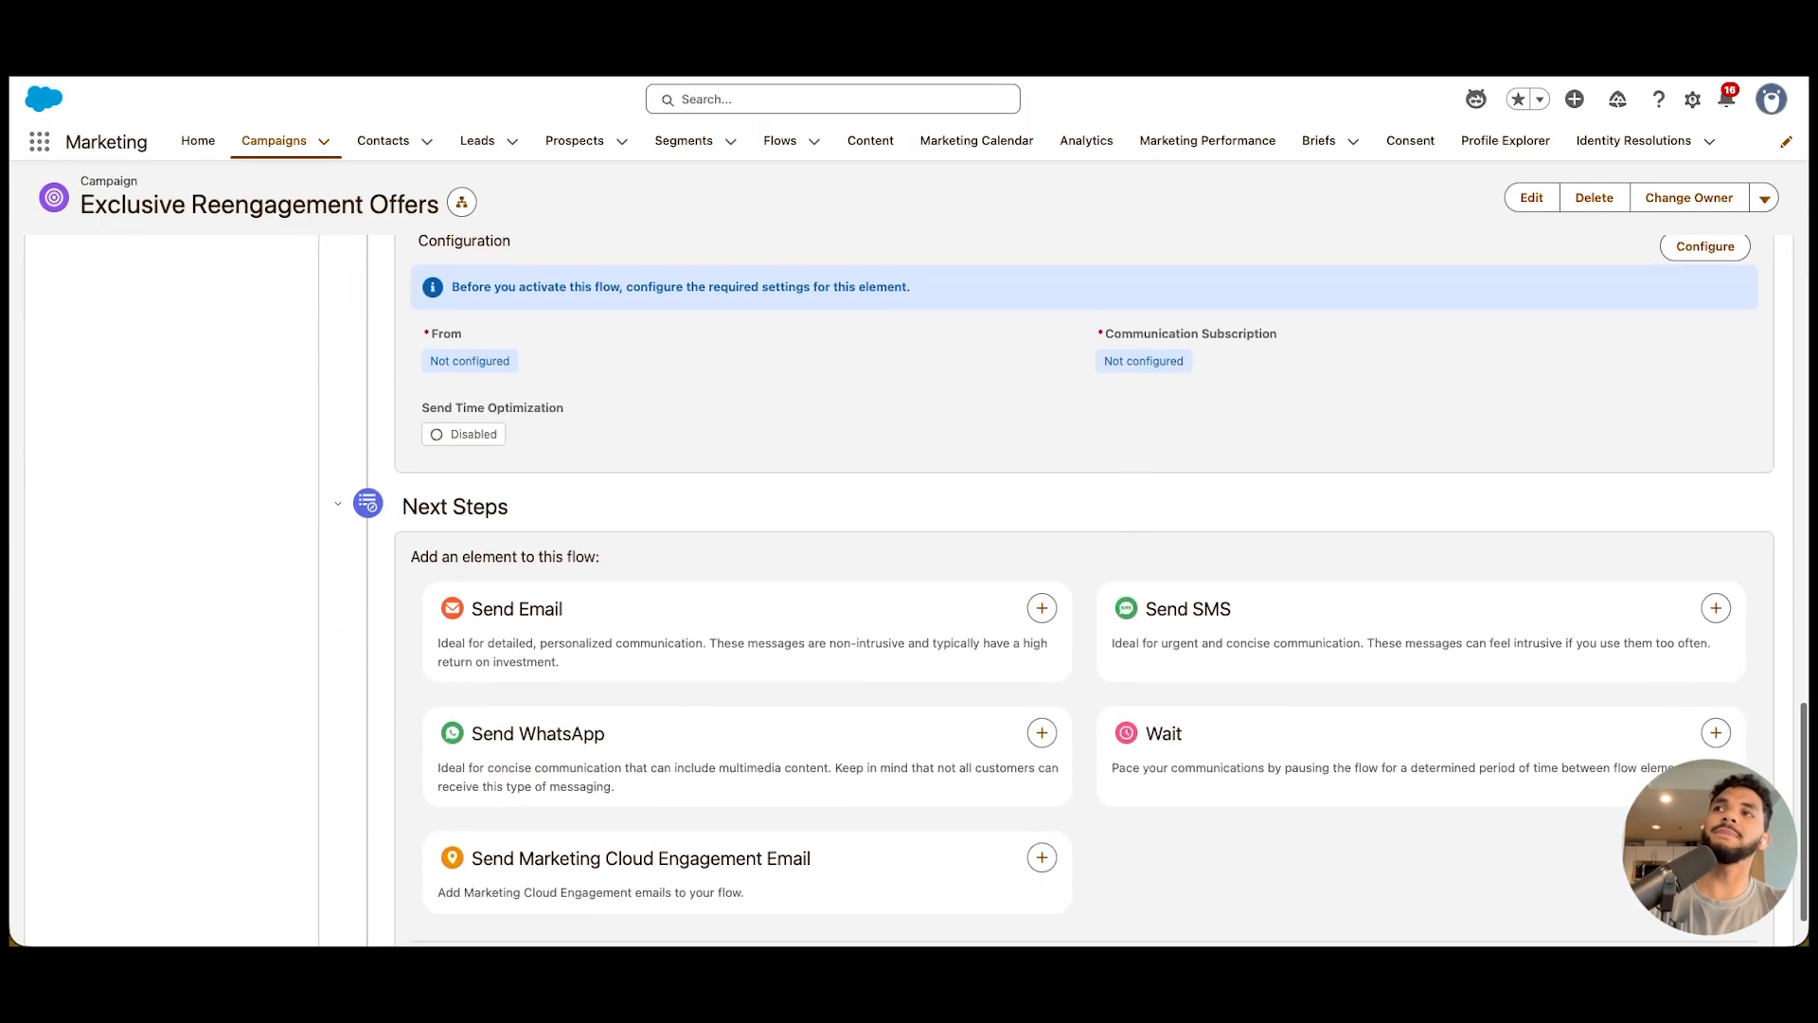
scroll(1080, 592, down, 1)
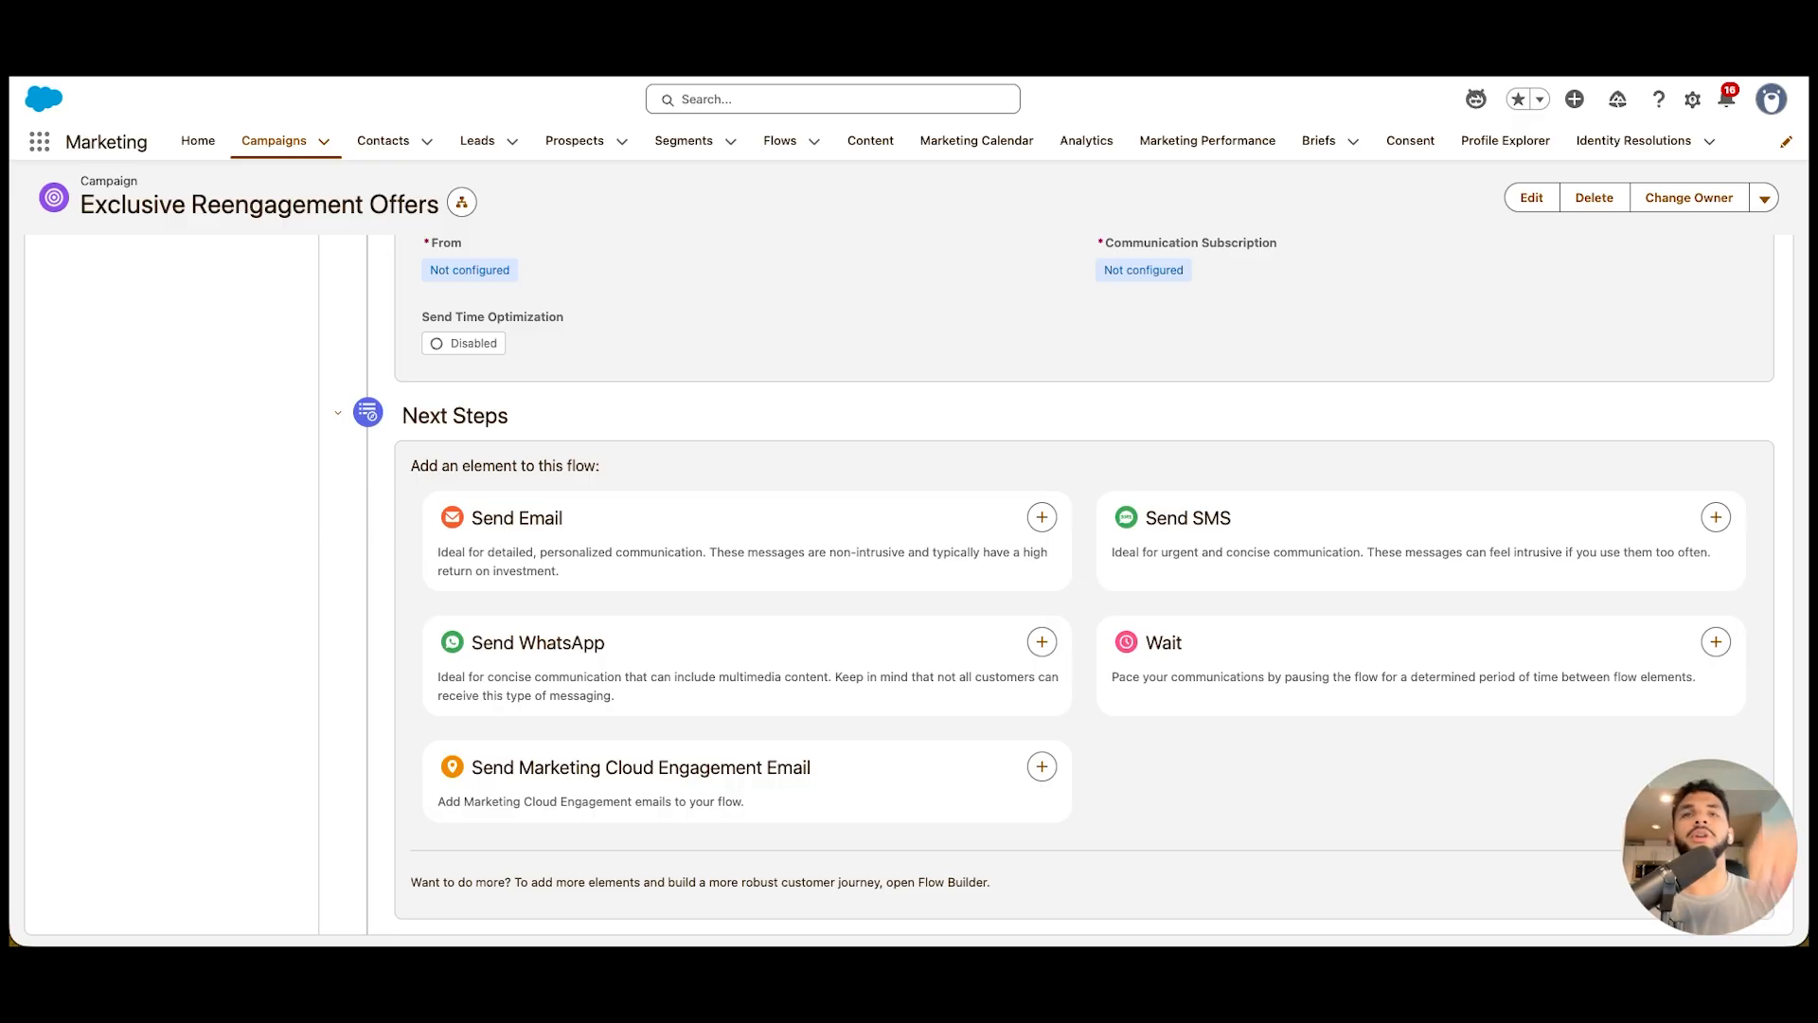
scroll(1085, 587, up, 15)
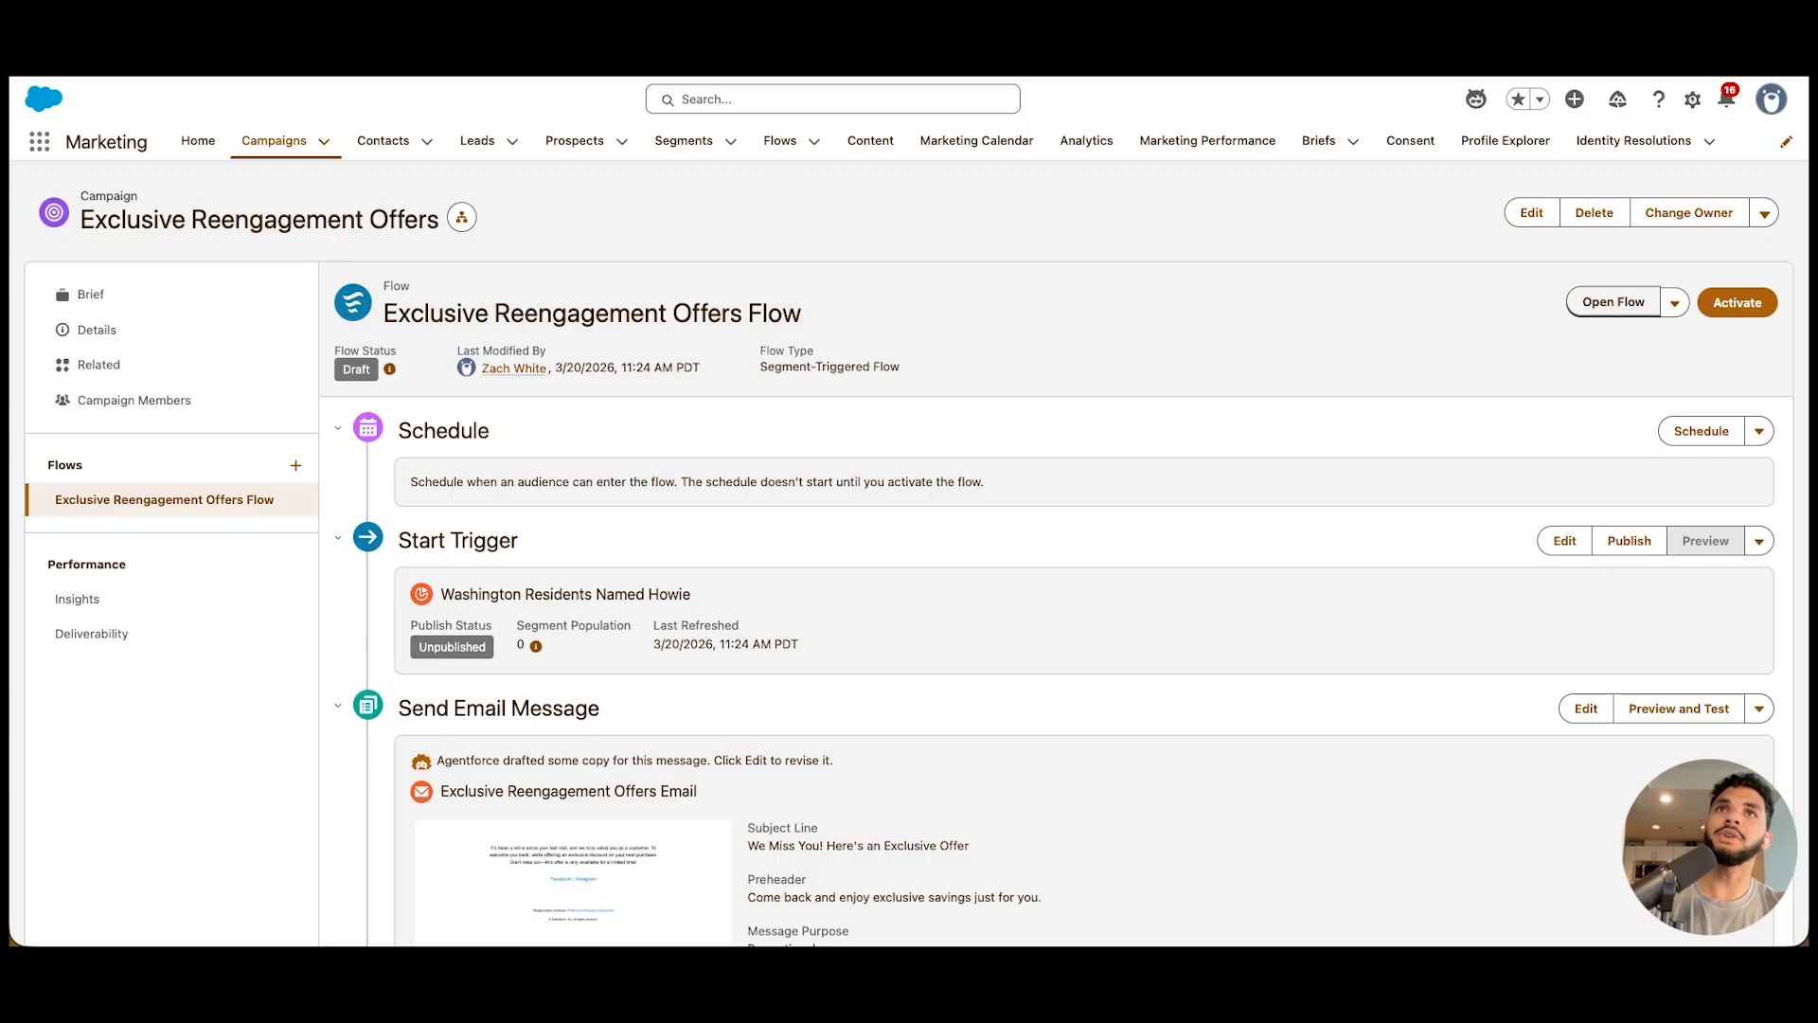
Open the Exclusive Reengagement Offers Flow in Flow Builder, close the error list, and inspect its schedule, Email 1 and Wait_3_Days elements
click(1613, 302)
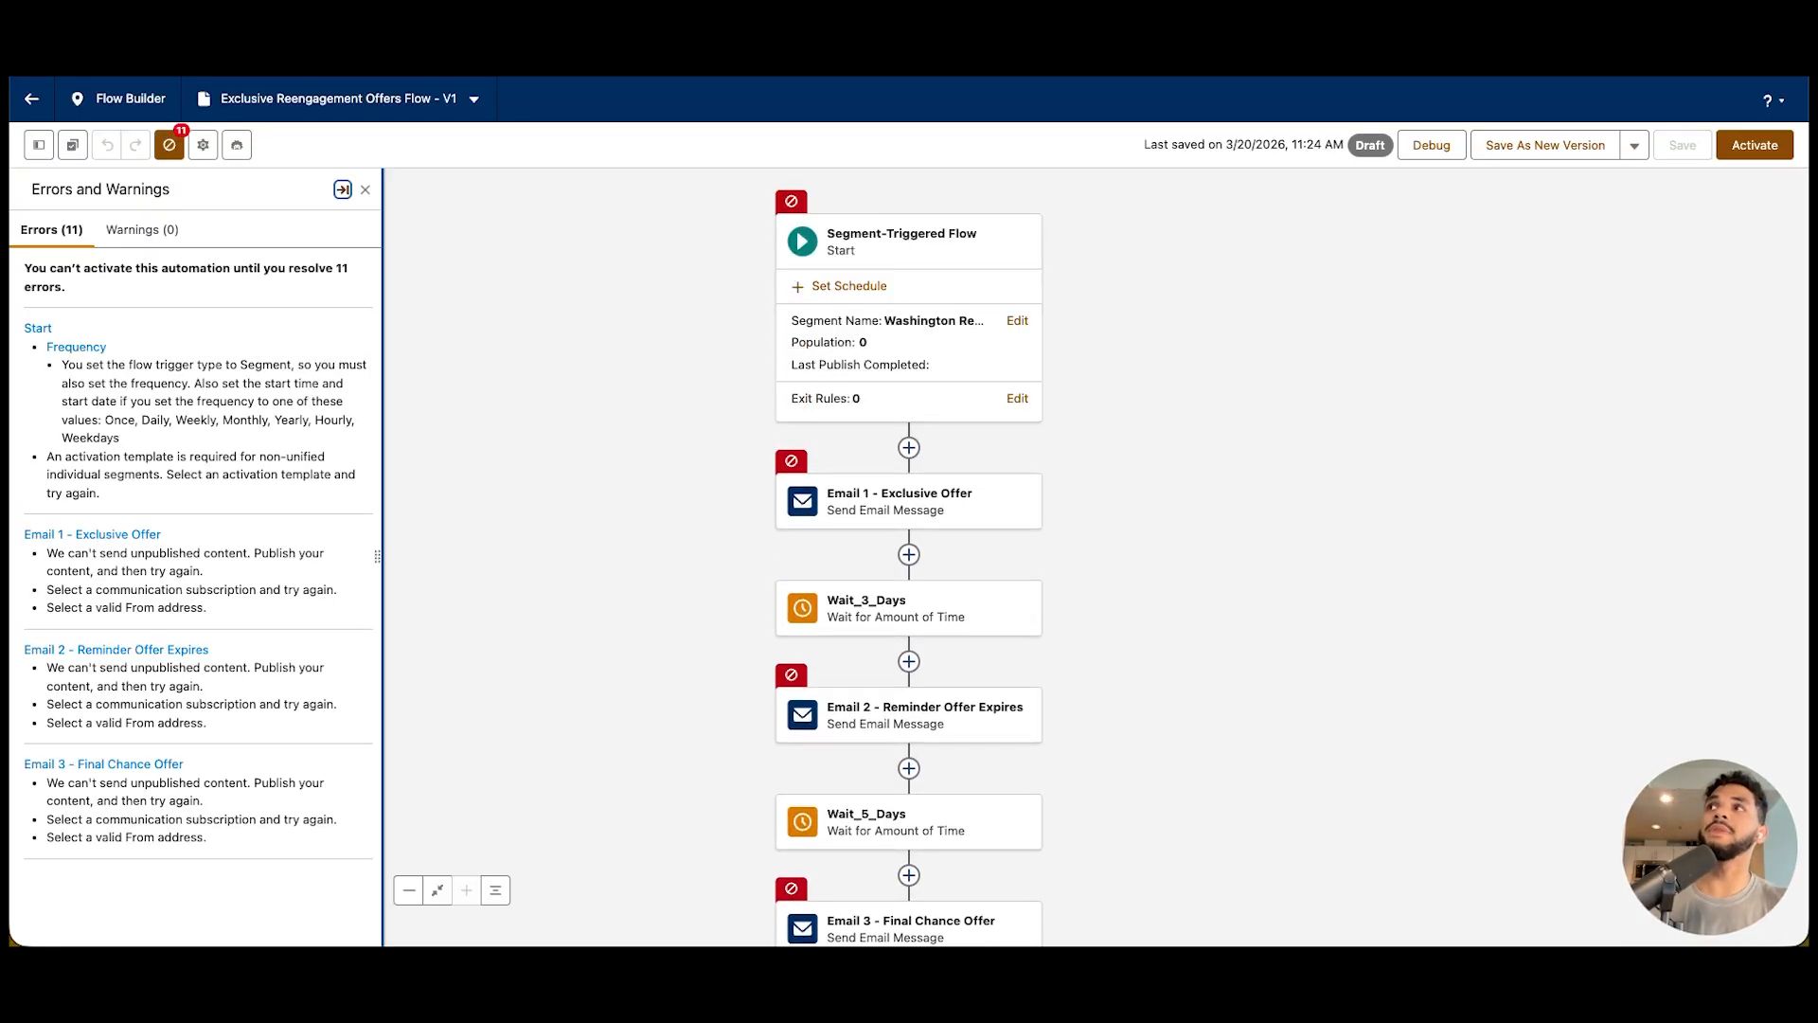
click(366, 189)
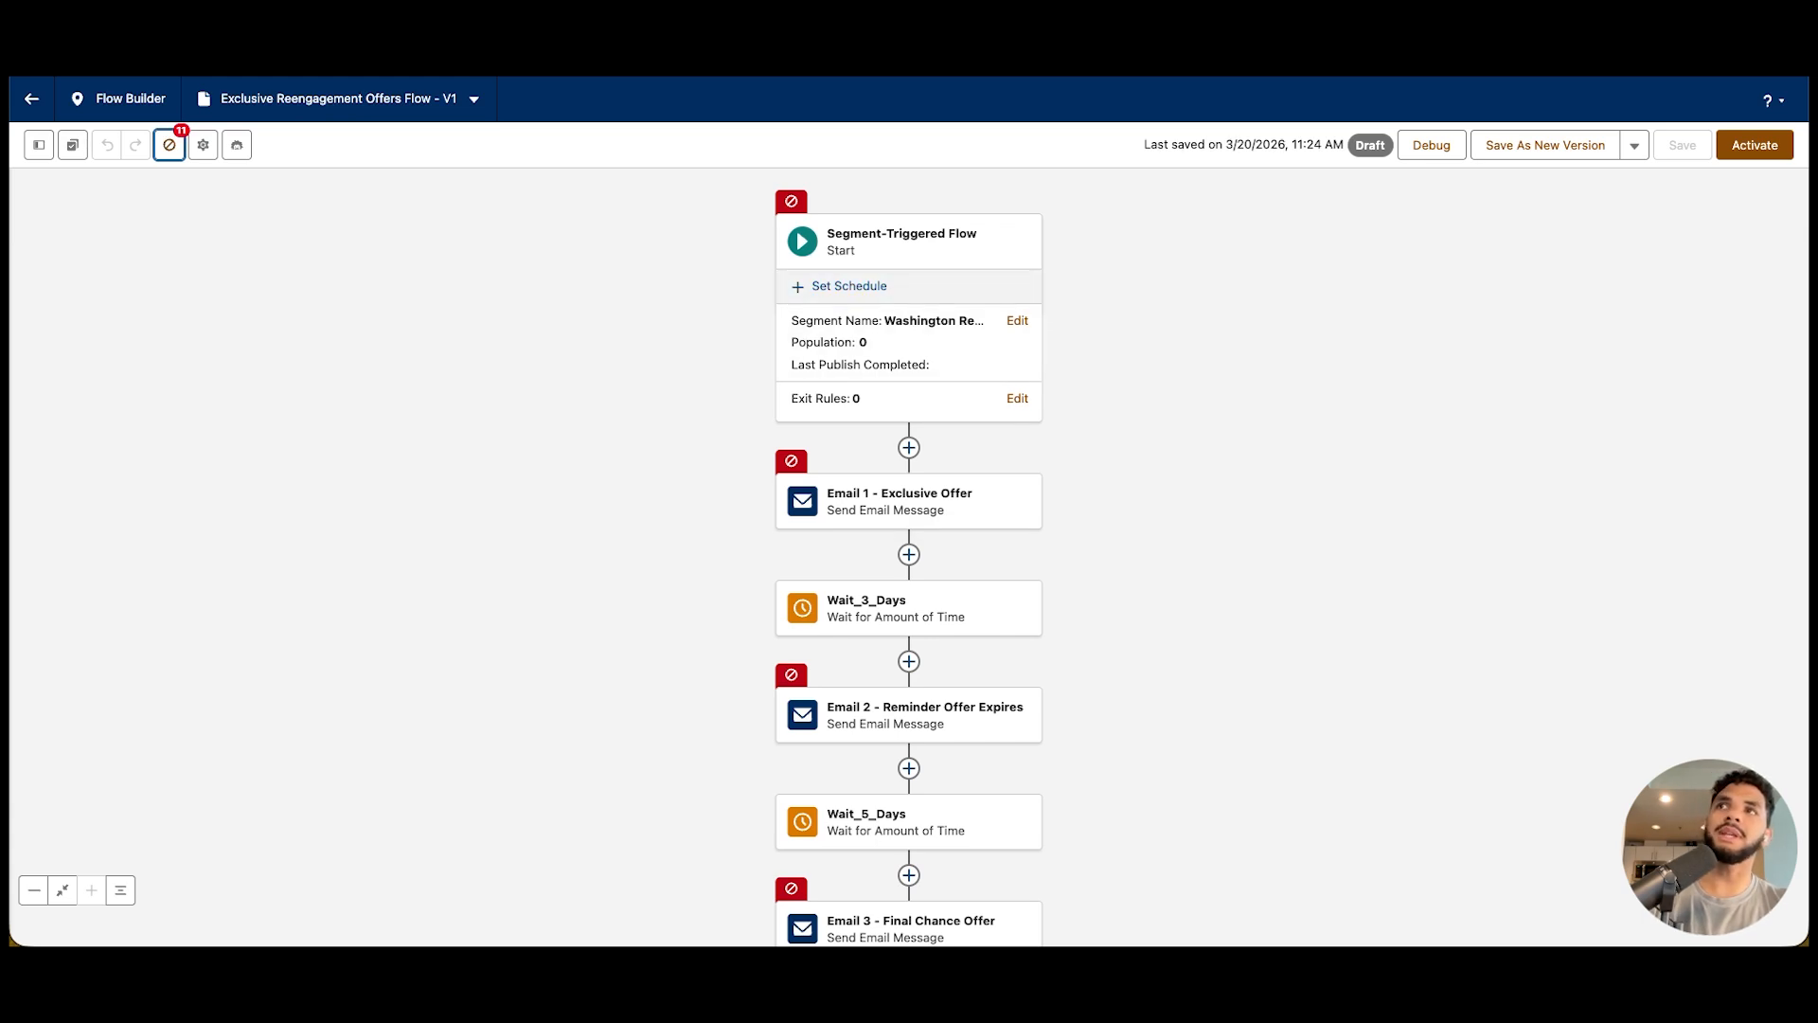
click(849, 286)
scroll(795, 557, down, 2)
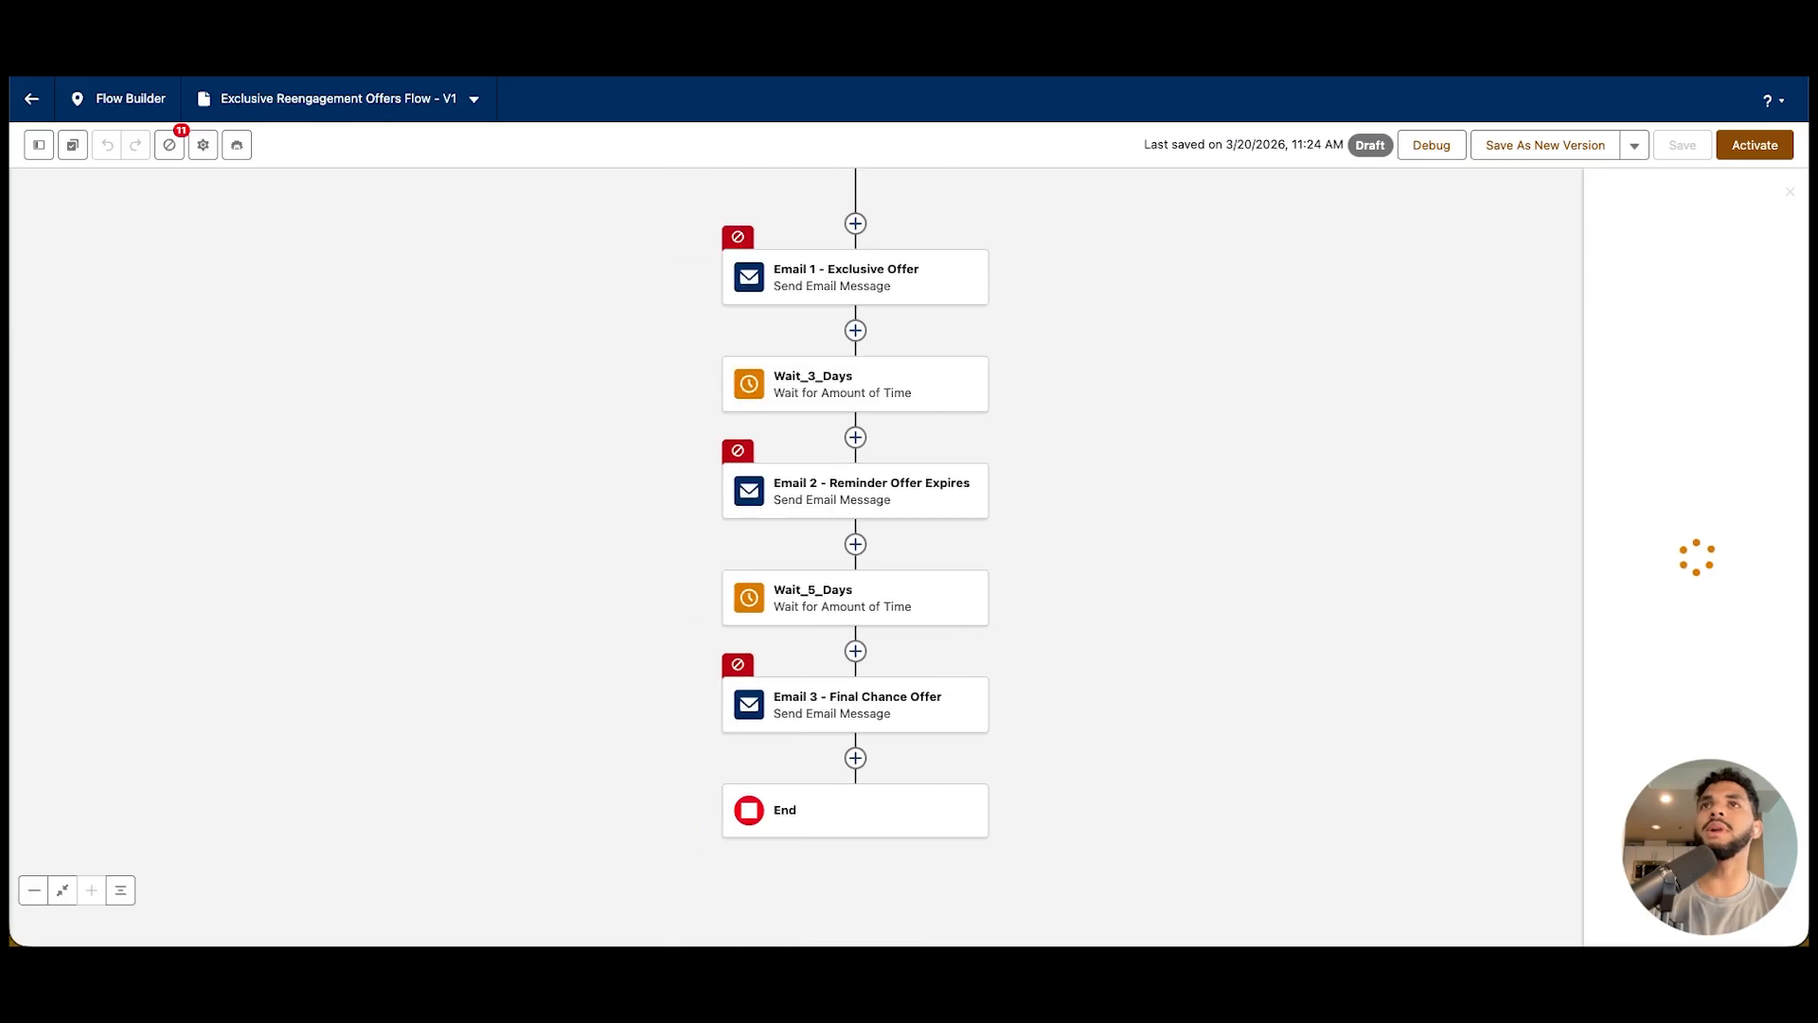
scroll(795, 557, up, 2)
click(878, 352)
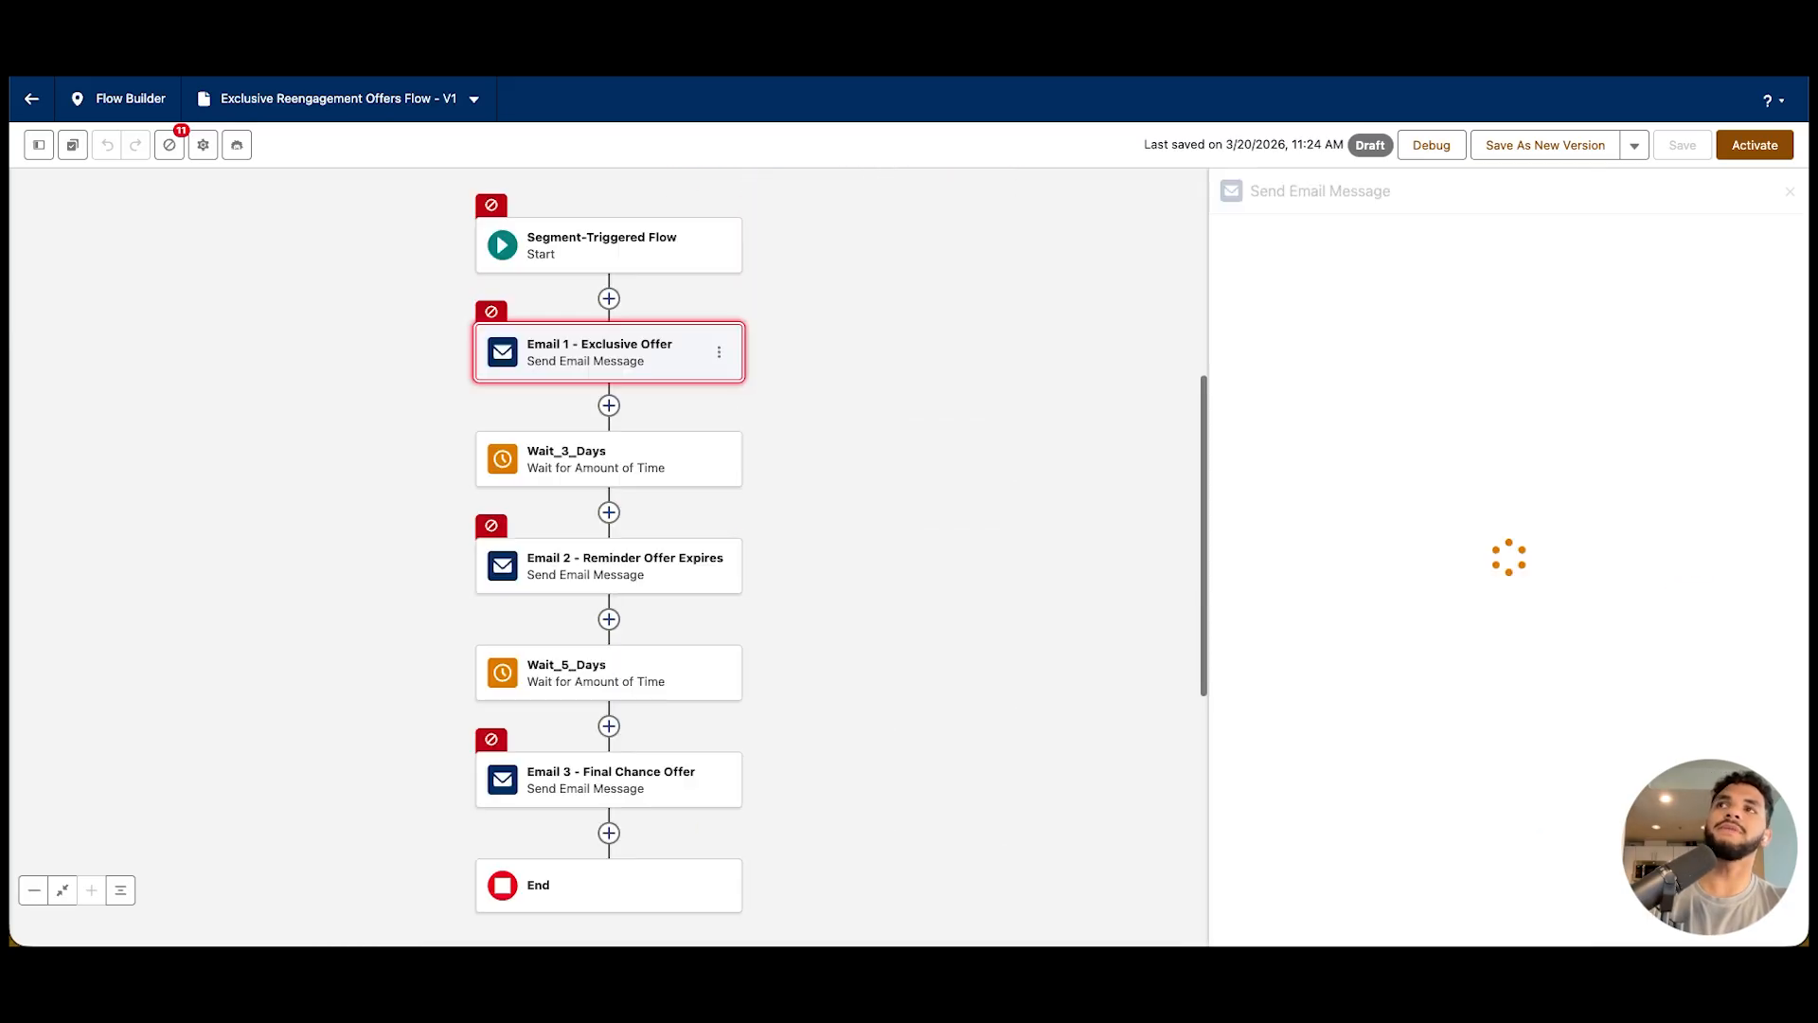
click(608, 459)
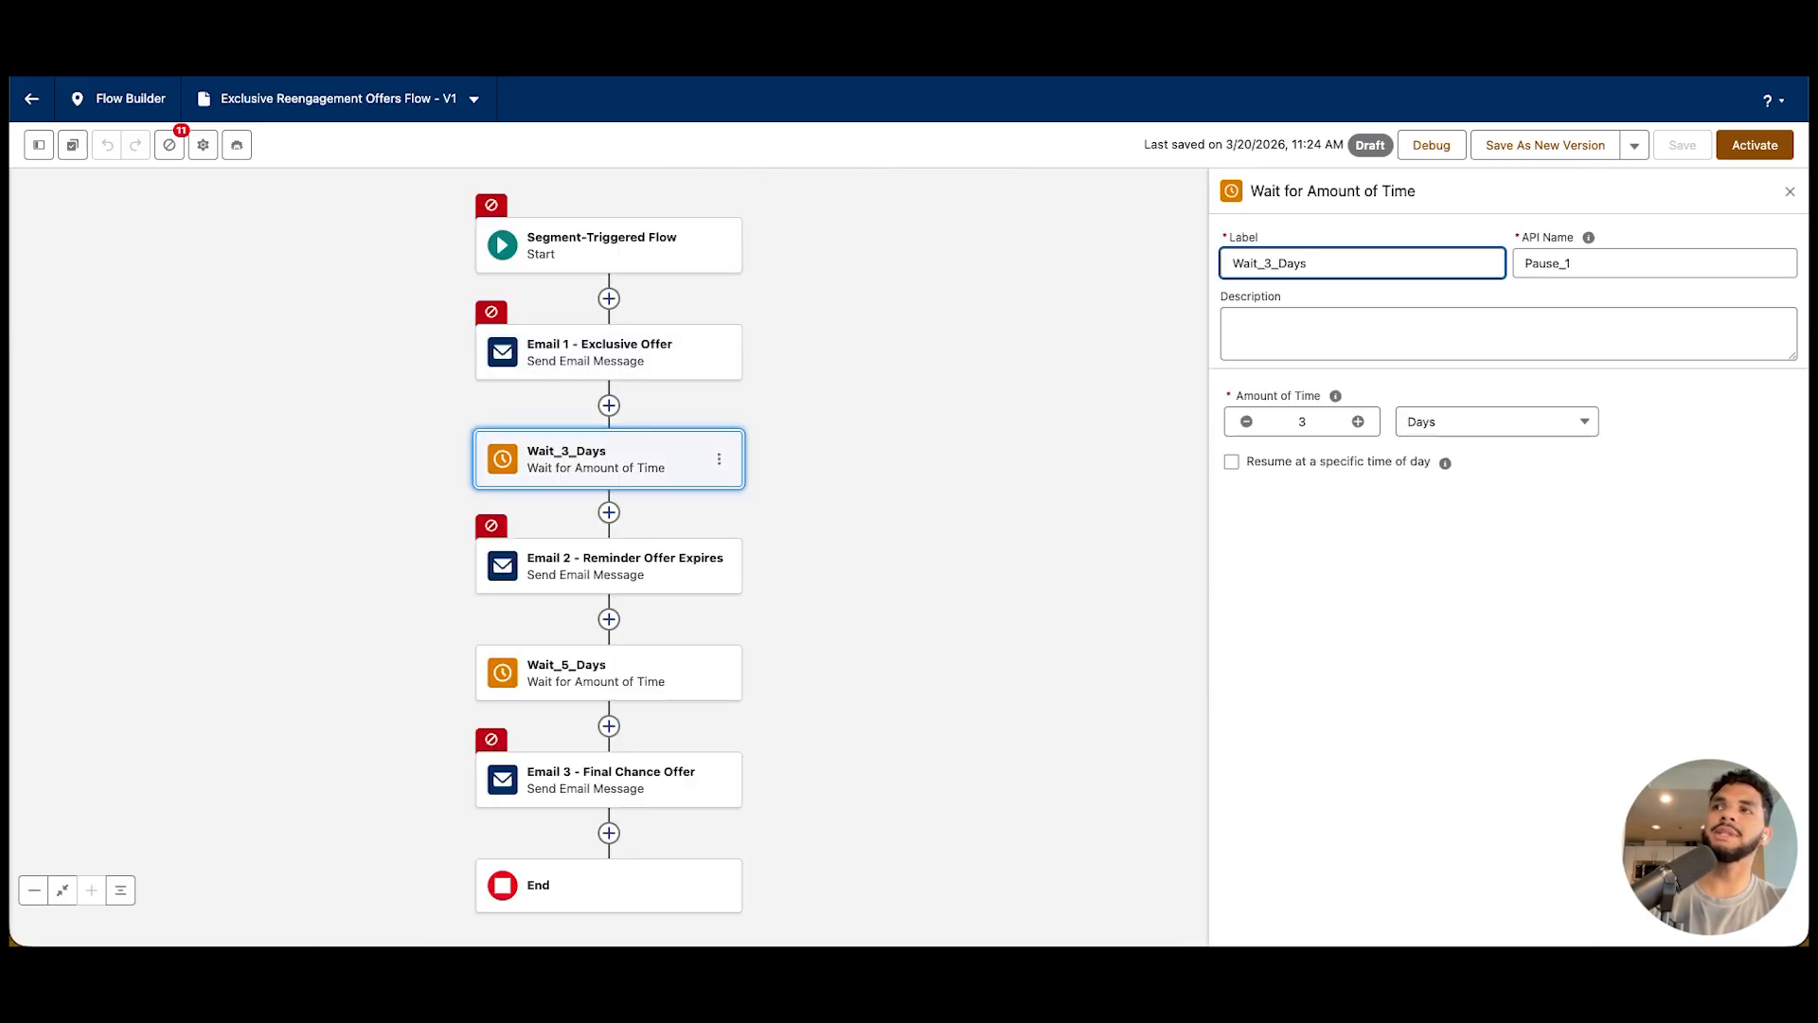
Add a Decision element after Wait_3_Days and label it "Opened Email?"
click(609, 512)
text(deciso)
key(Return)
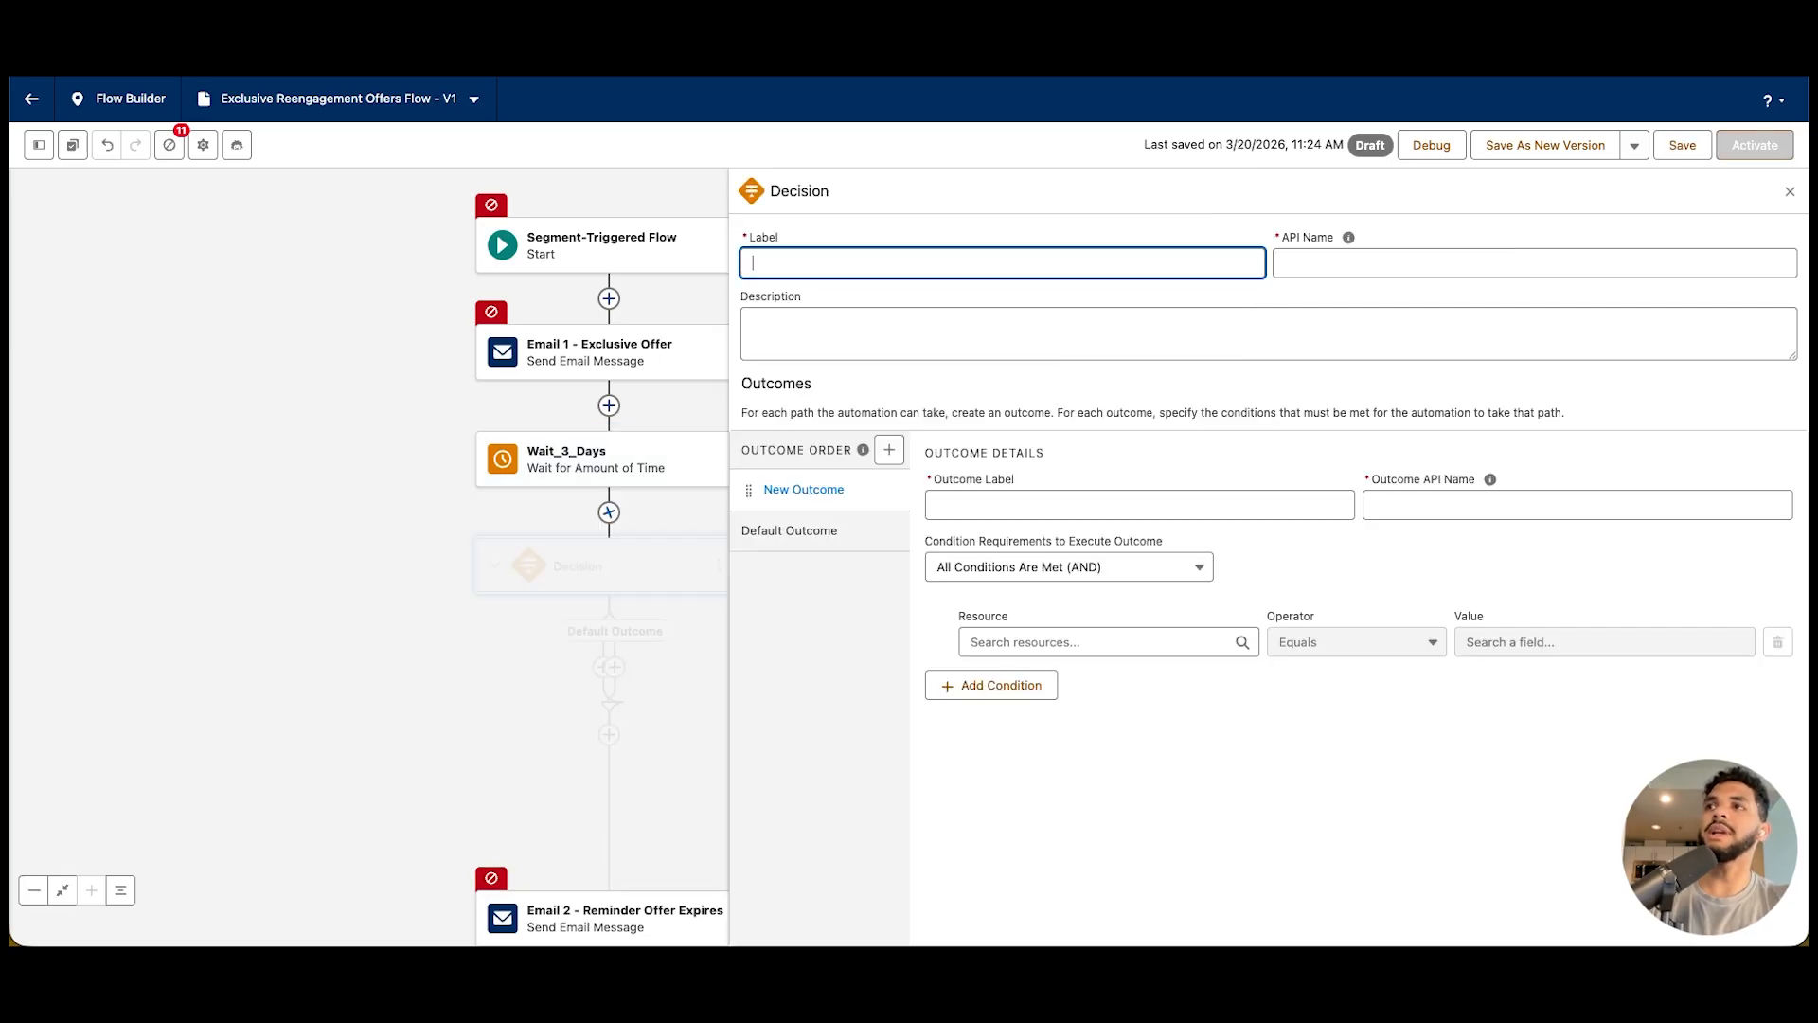
text(Opem)
key(BackSpace)
text(ened Emia)
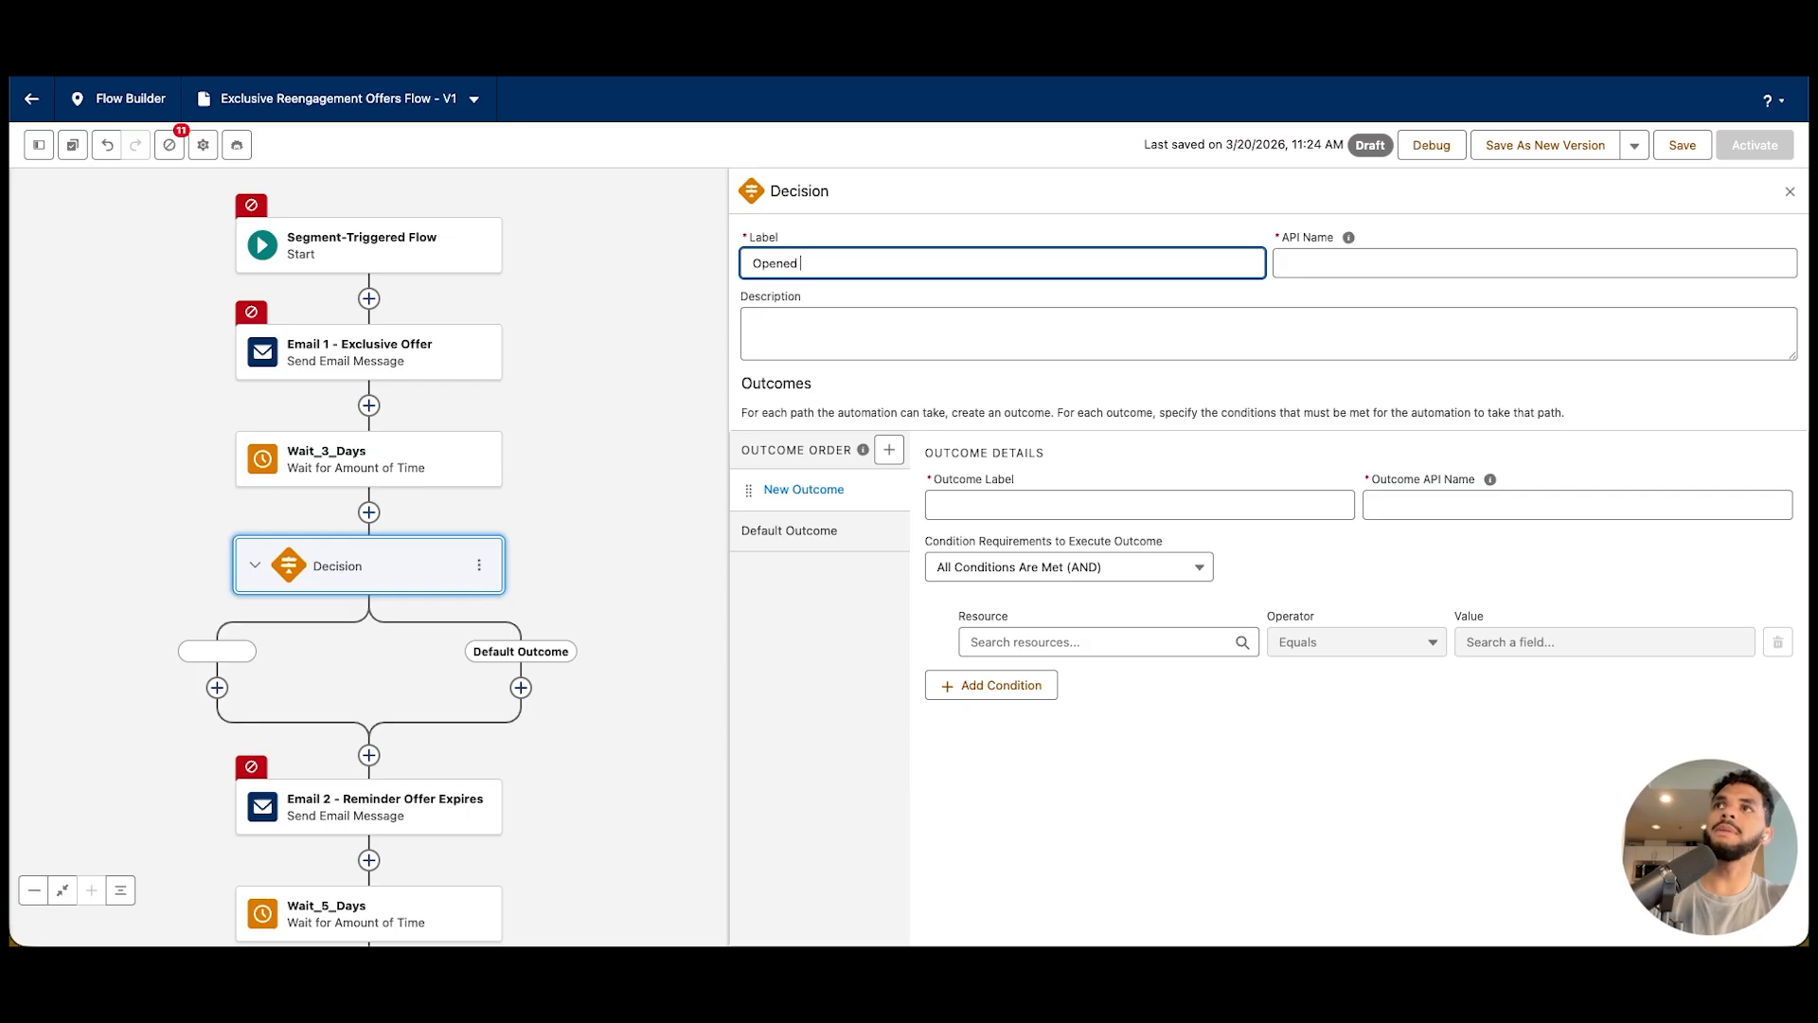
key(BackSpace)
key(BackSpace)
text(ail?)
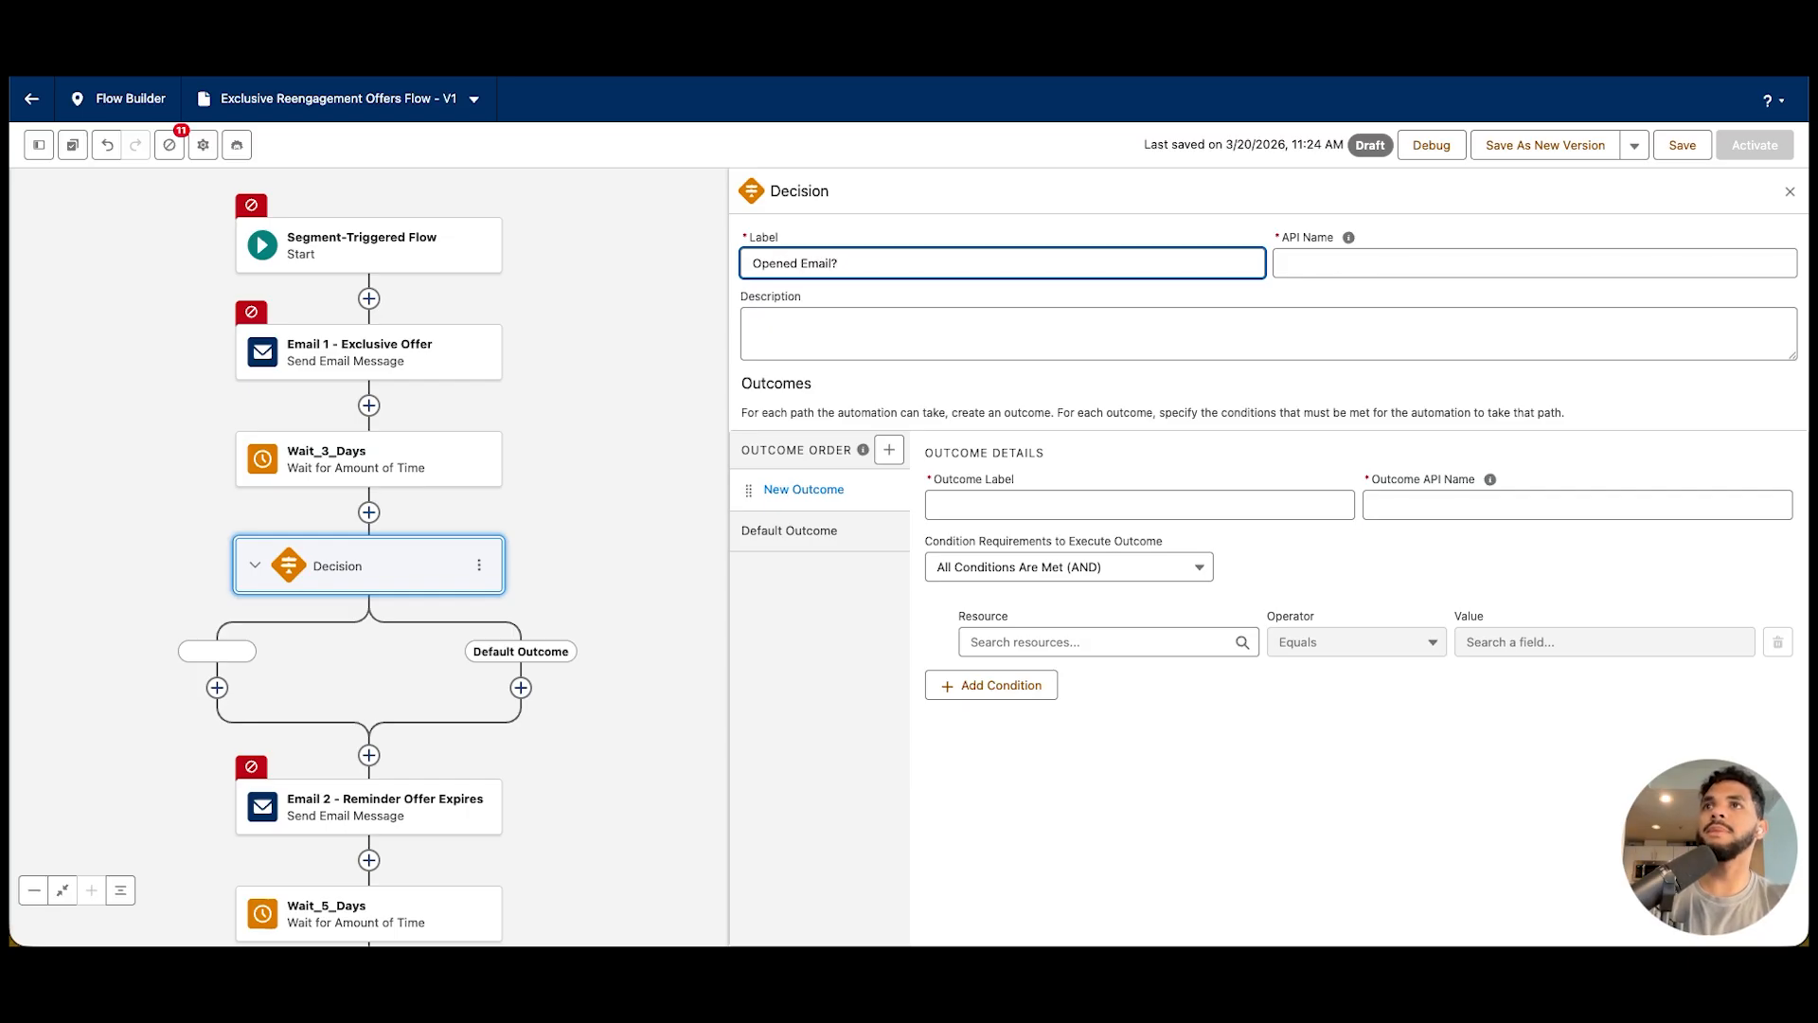
Label the decision's outcome "Yes" and set its condition to Email 1 - Exclusive Offer Equals True
click(1139, 505)
text(Yes)
key(Tab)
double_click(1356, 642)
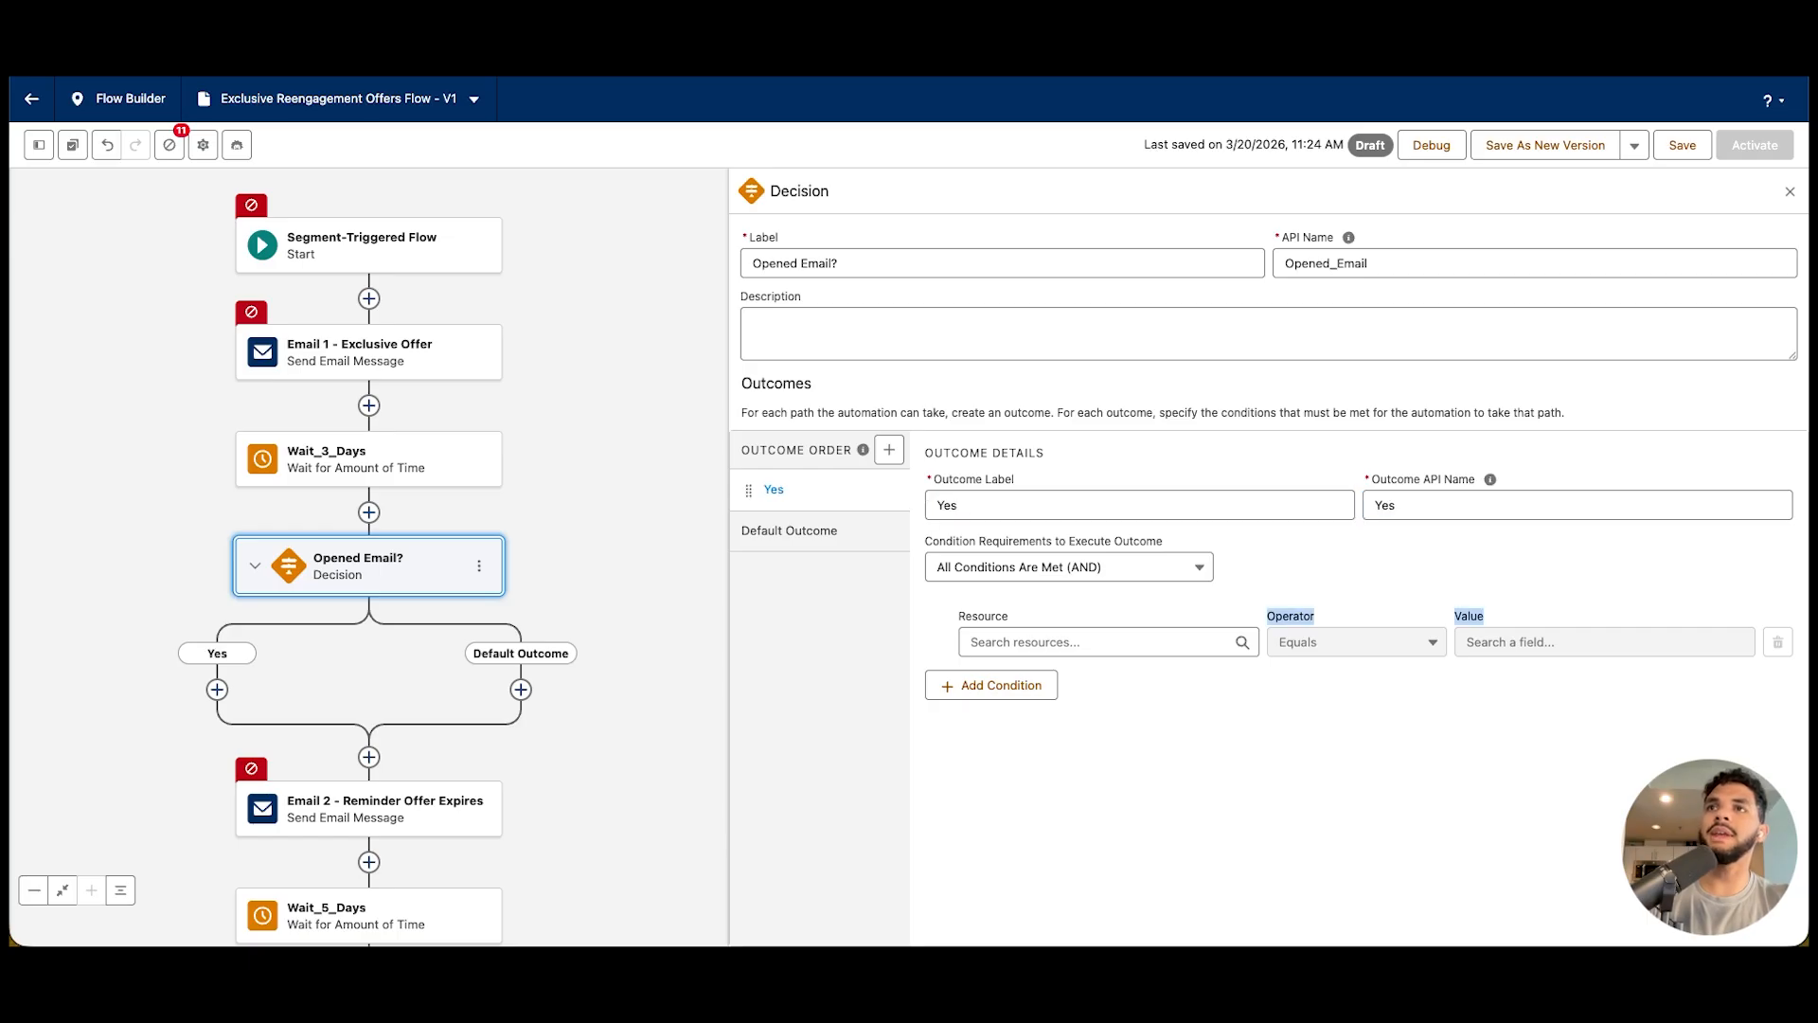
click(1099, 642)
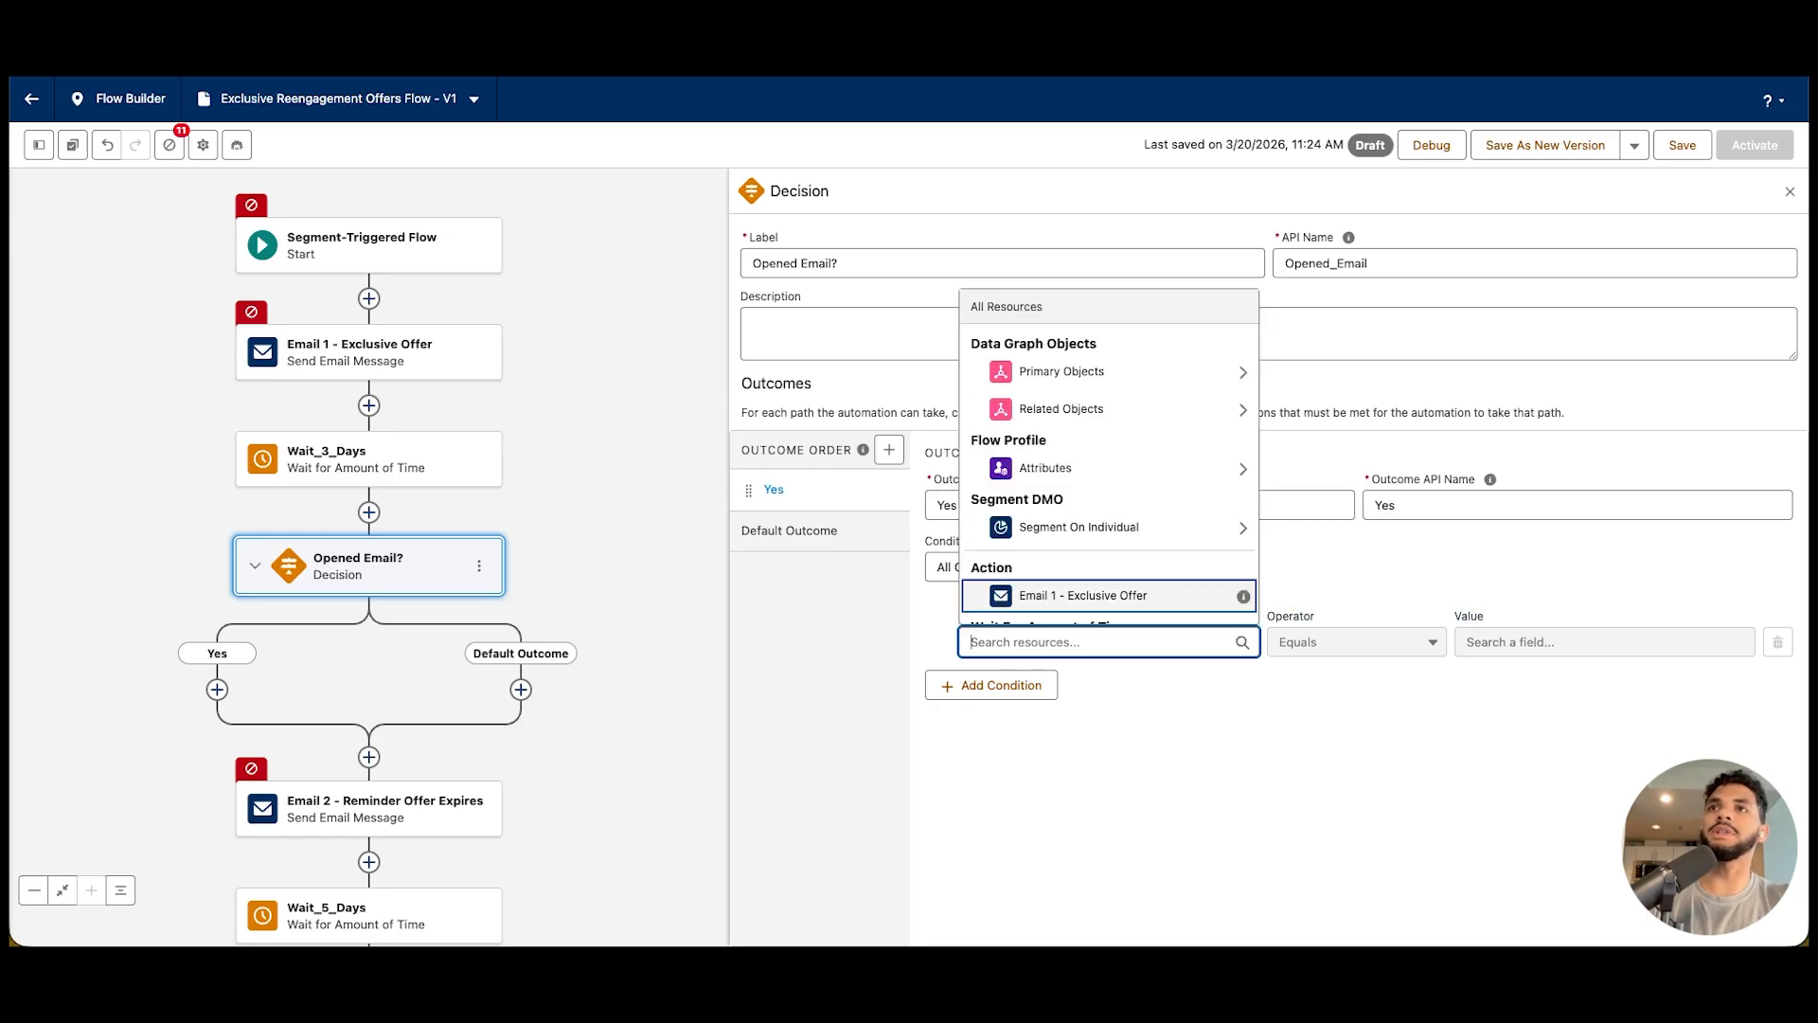
click(1061, 594)
click(1596, 642)
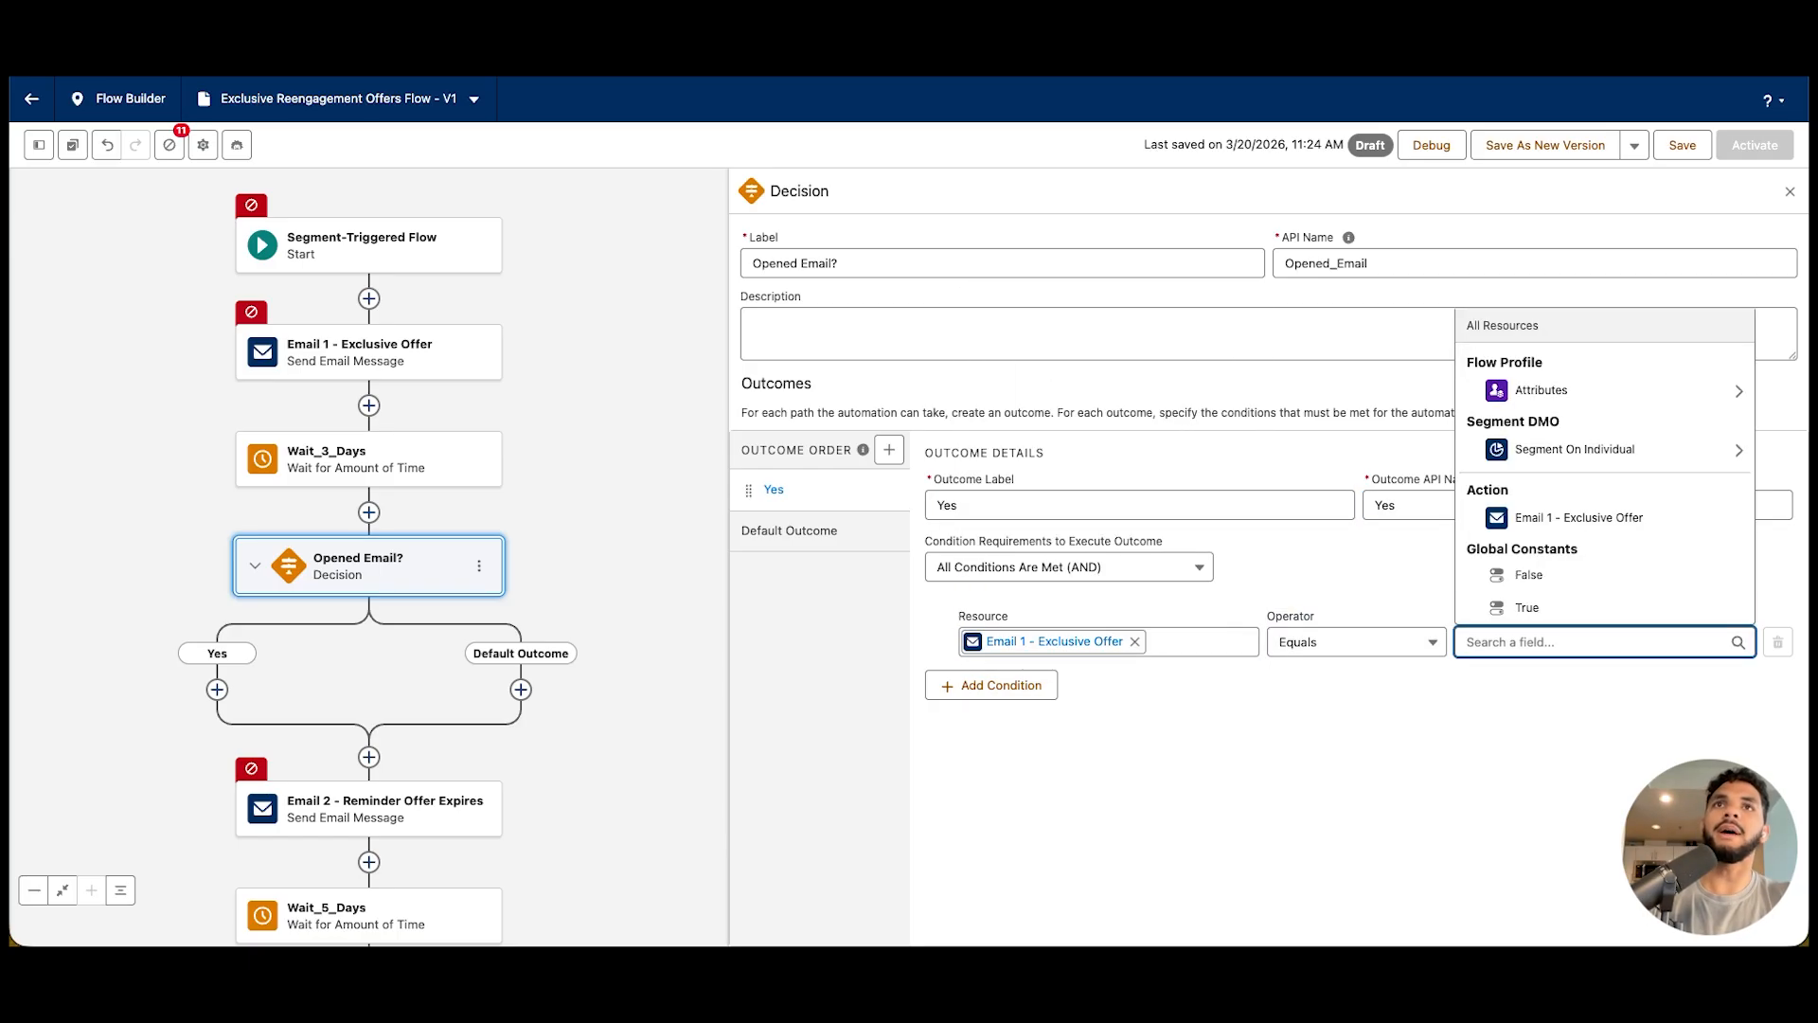
click(1527, 608)
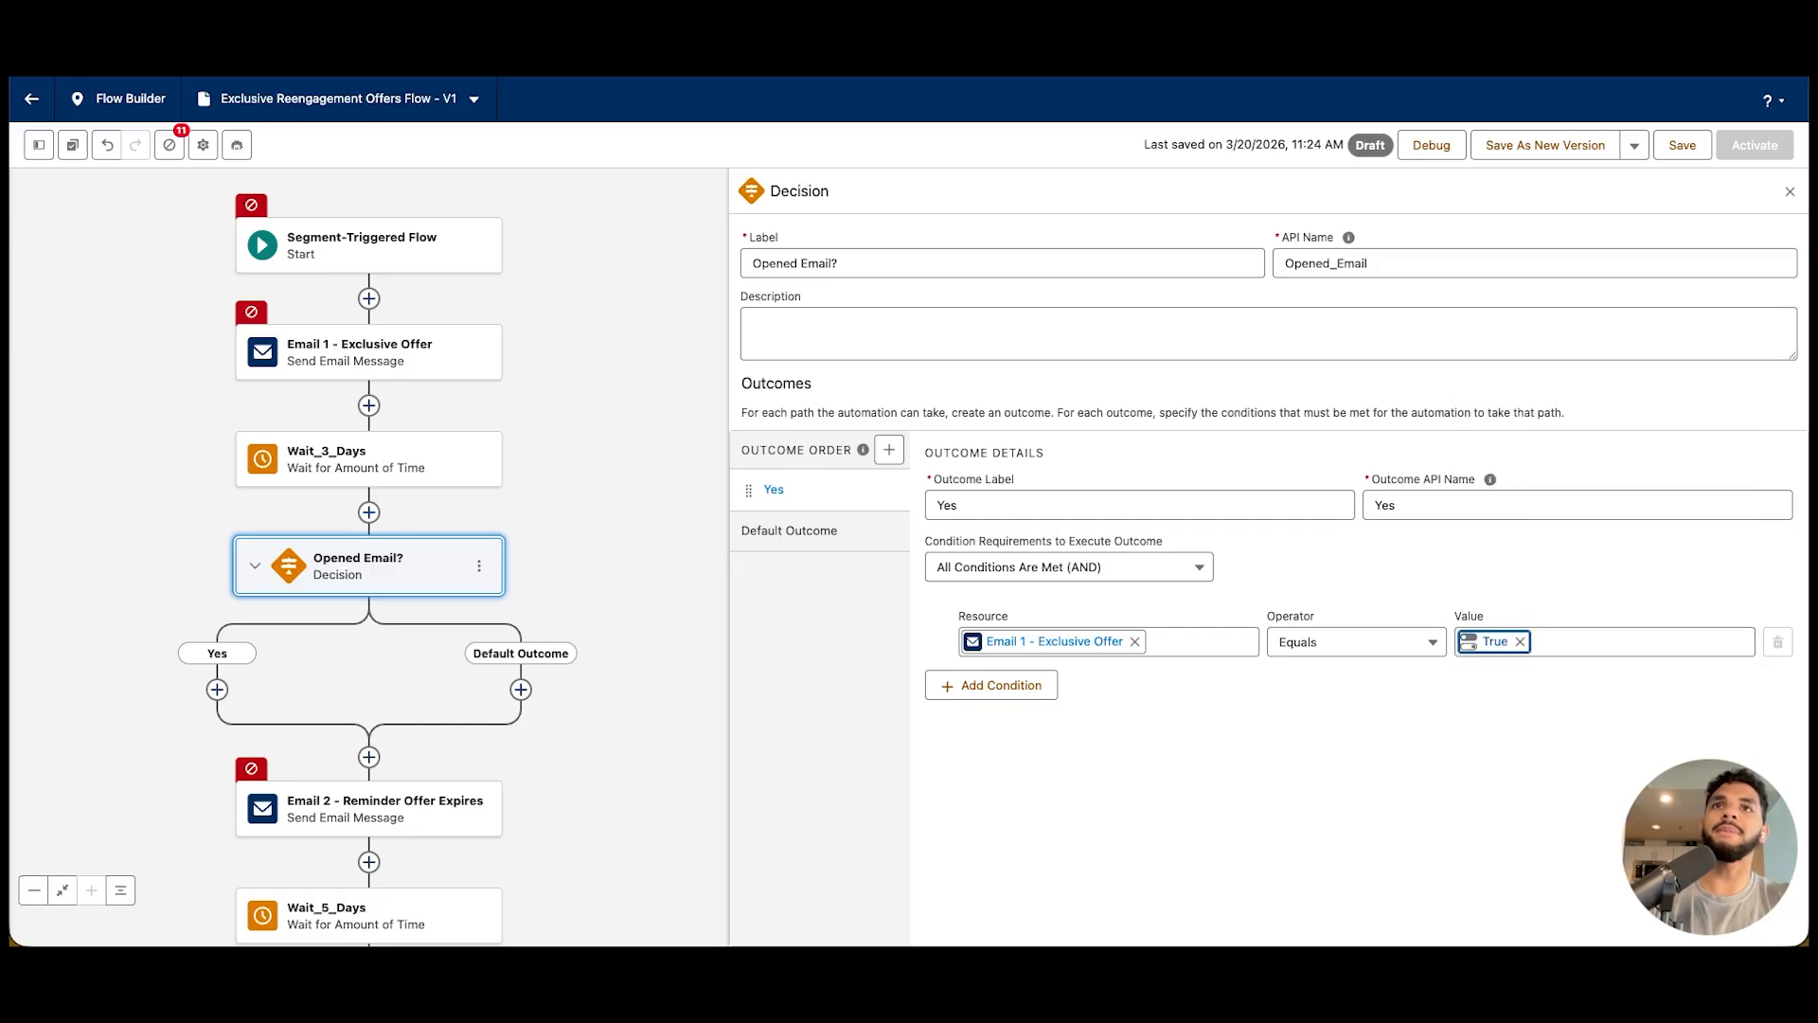
Copy the Email 2 - Reminder Offer Expires element and connect the decision's Yes path to that email
scroll(378, 693, down, 1)
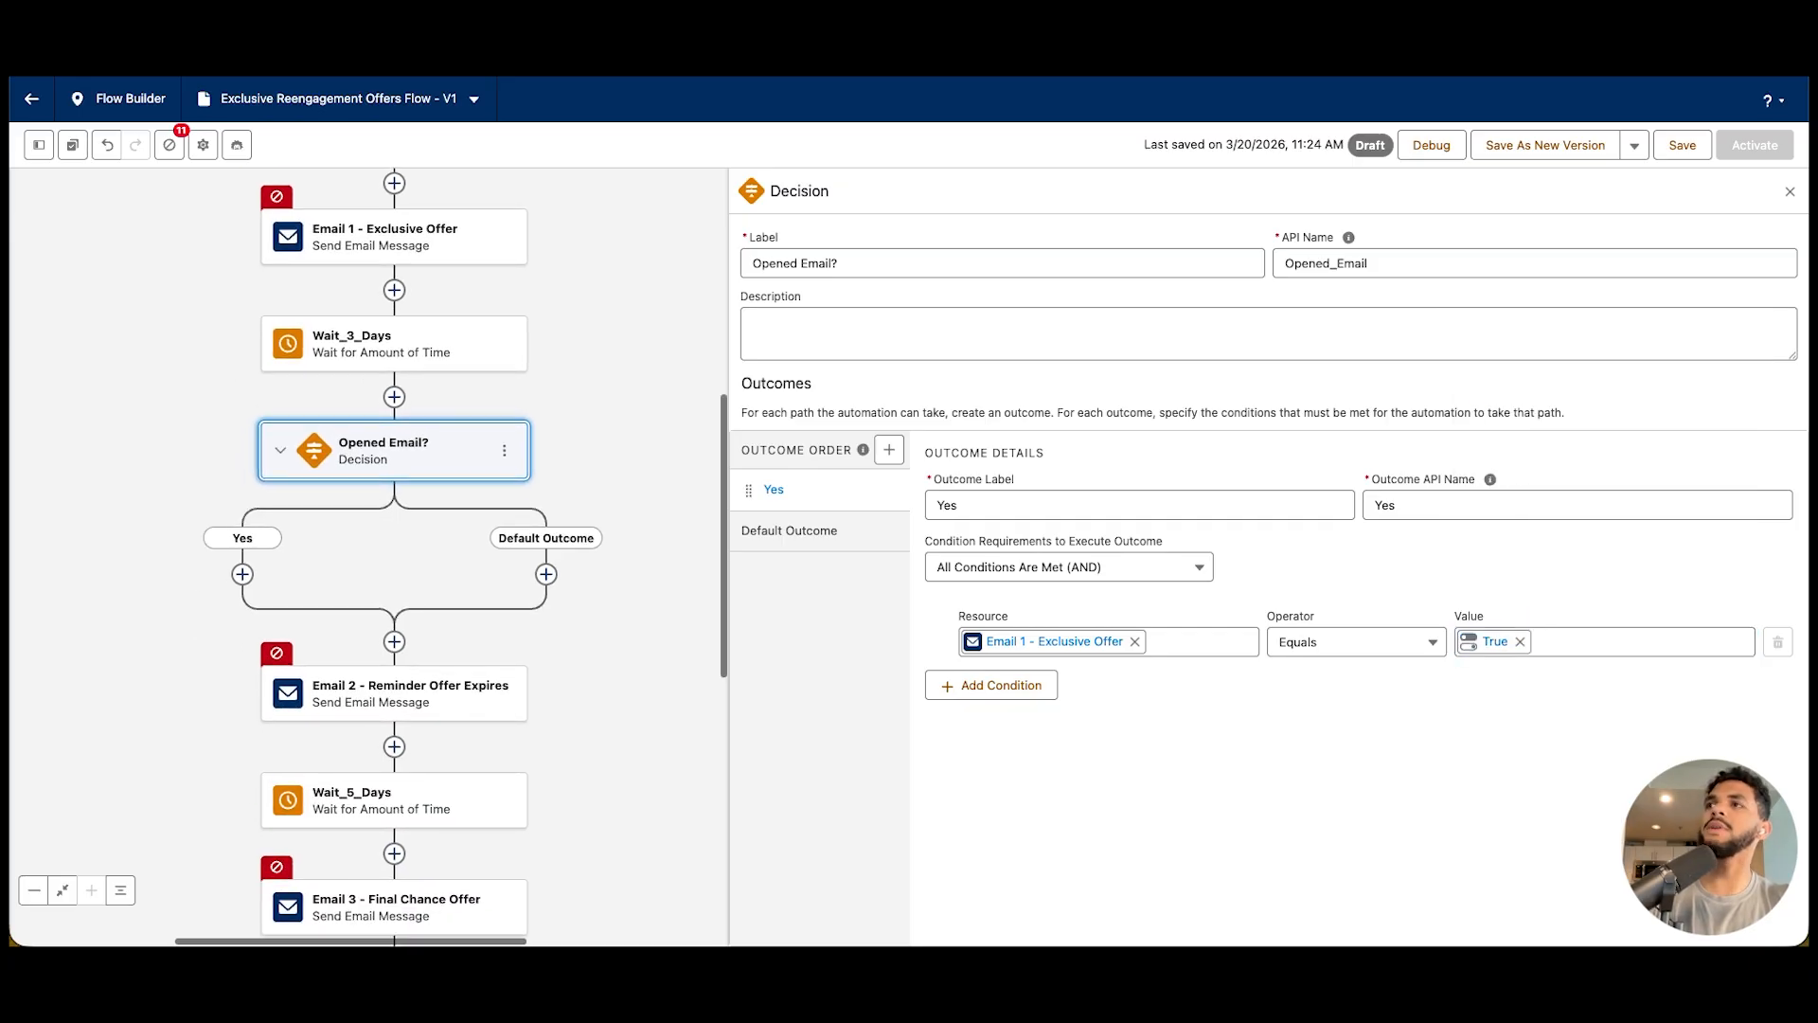
click(379, 693)
click(718, 693)
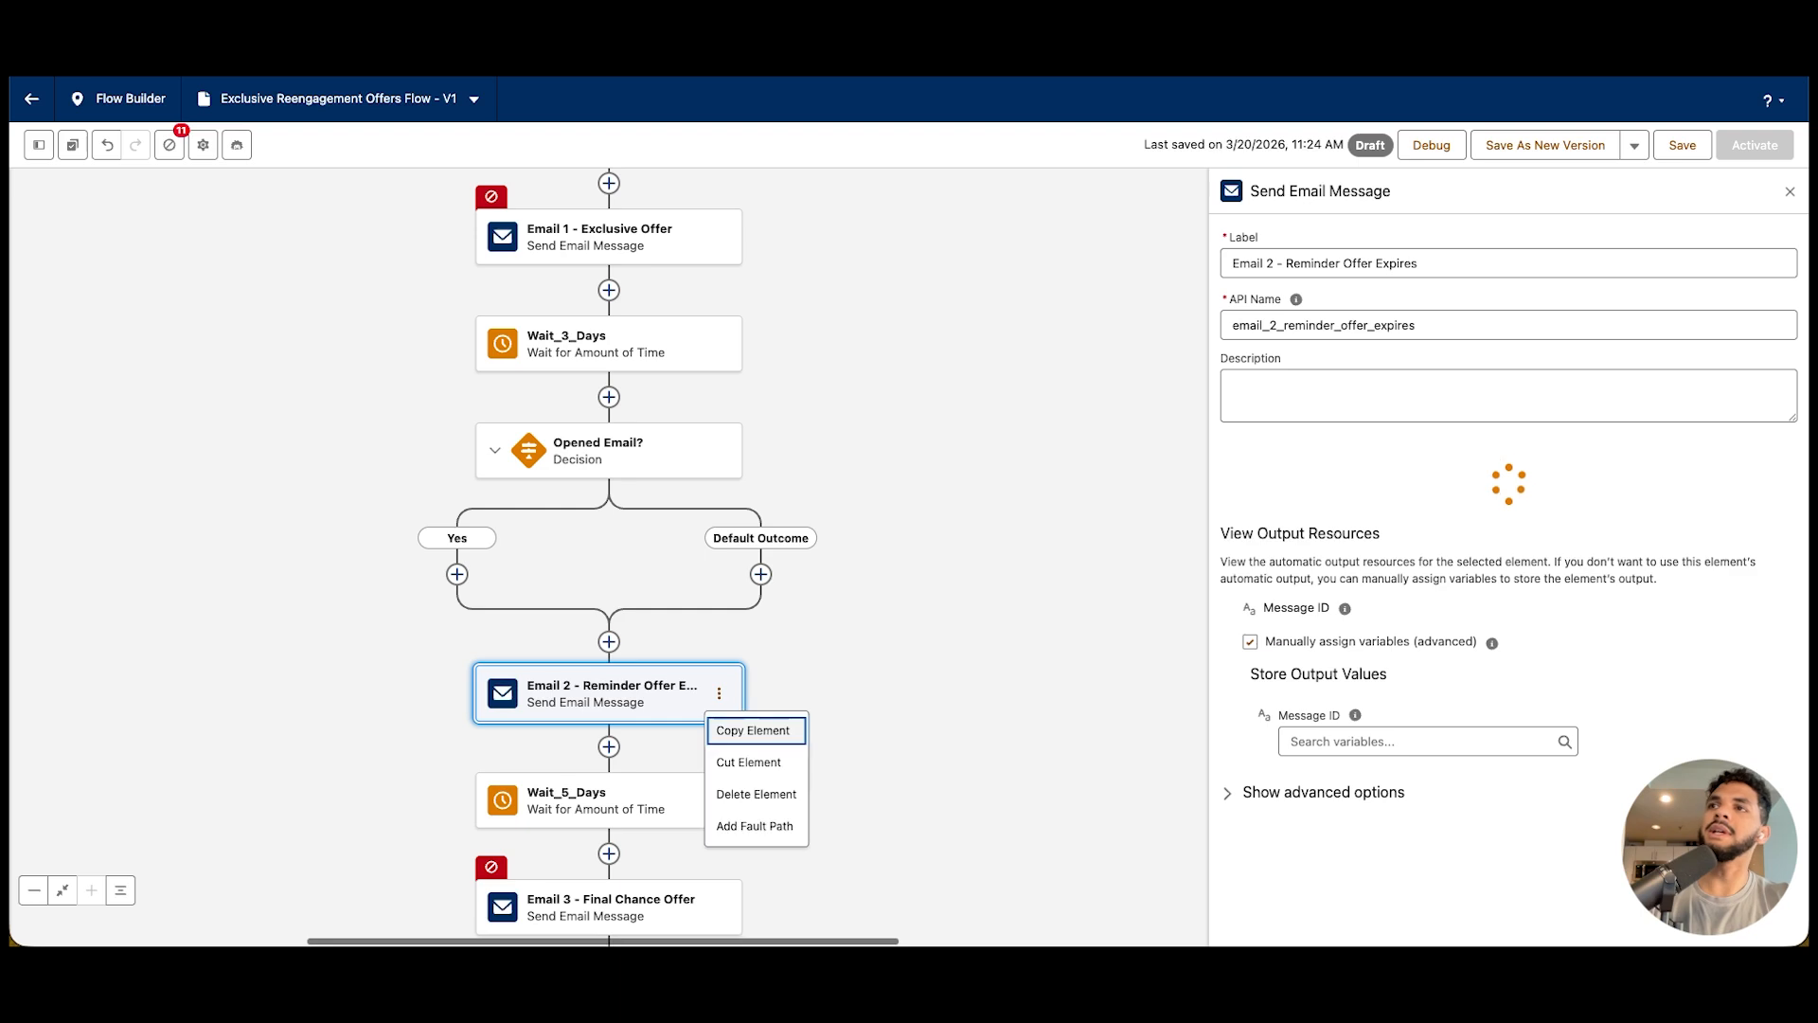
click(753, 726)
click(457, 574)
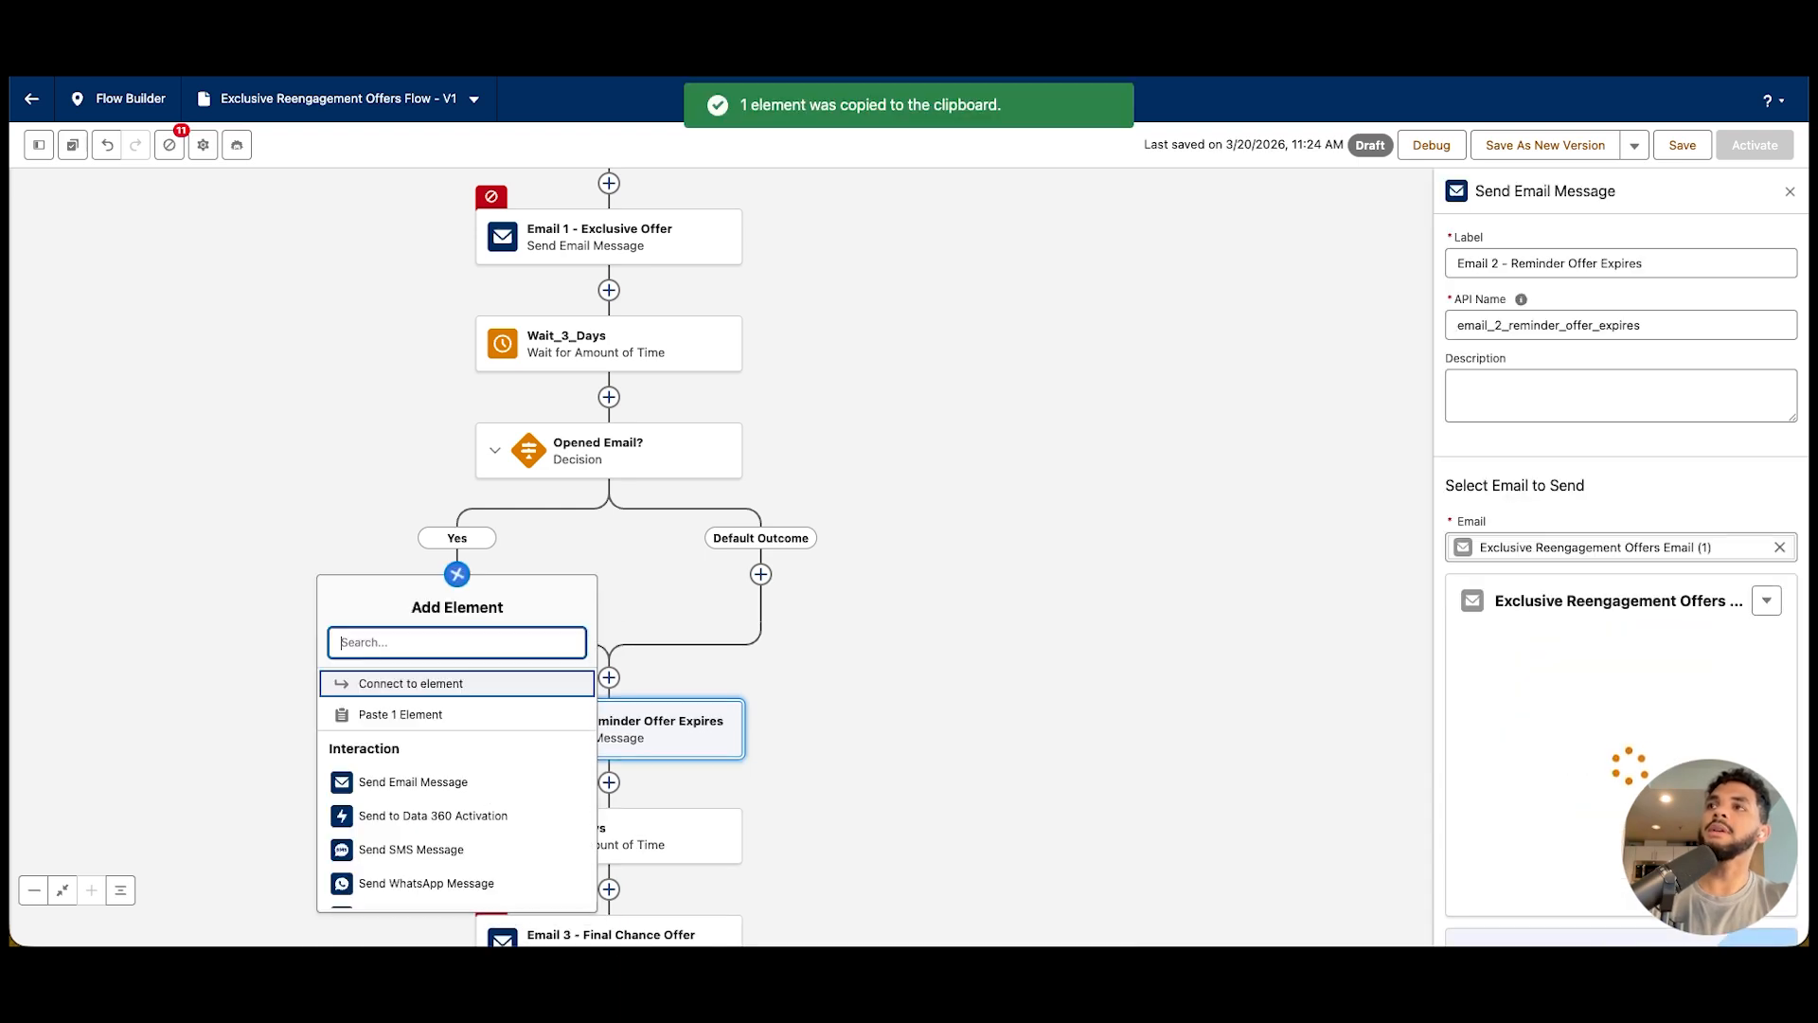
click(411, 684)
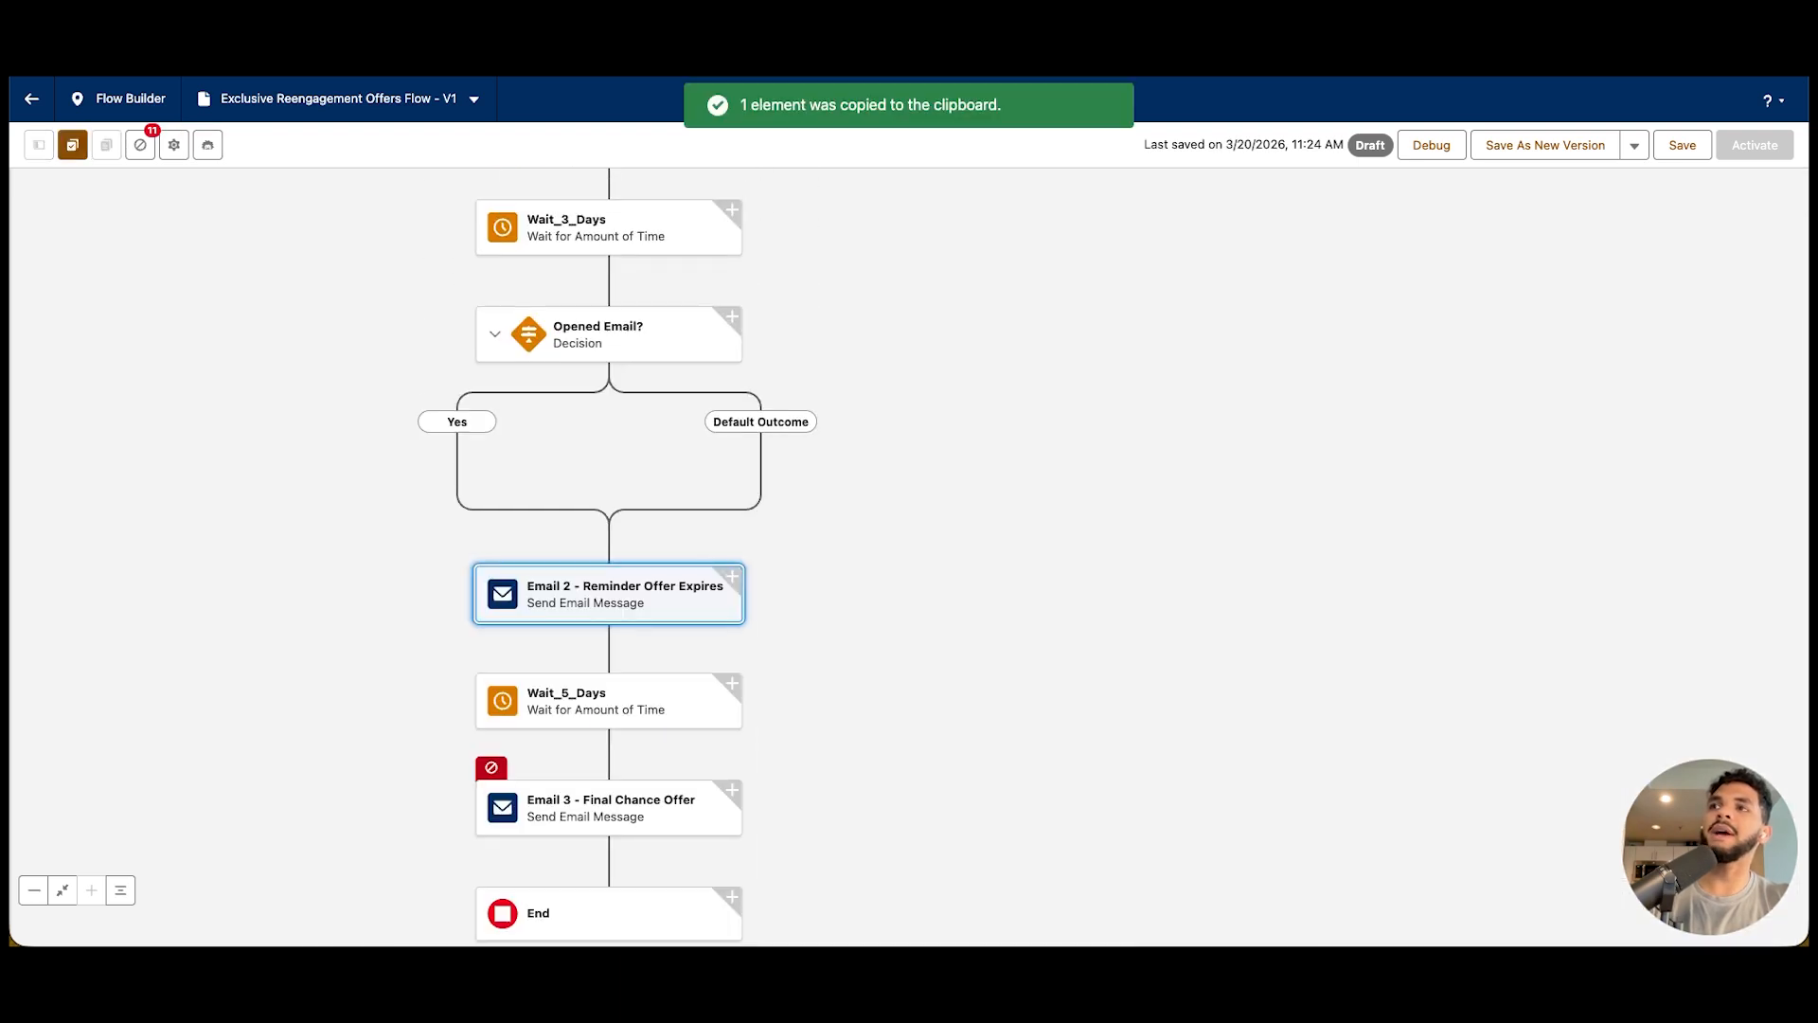
scroll(611, 559, up, 1)
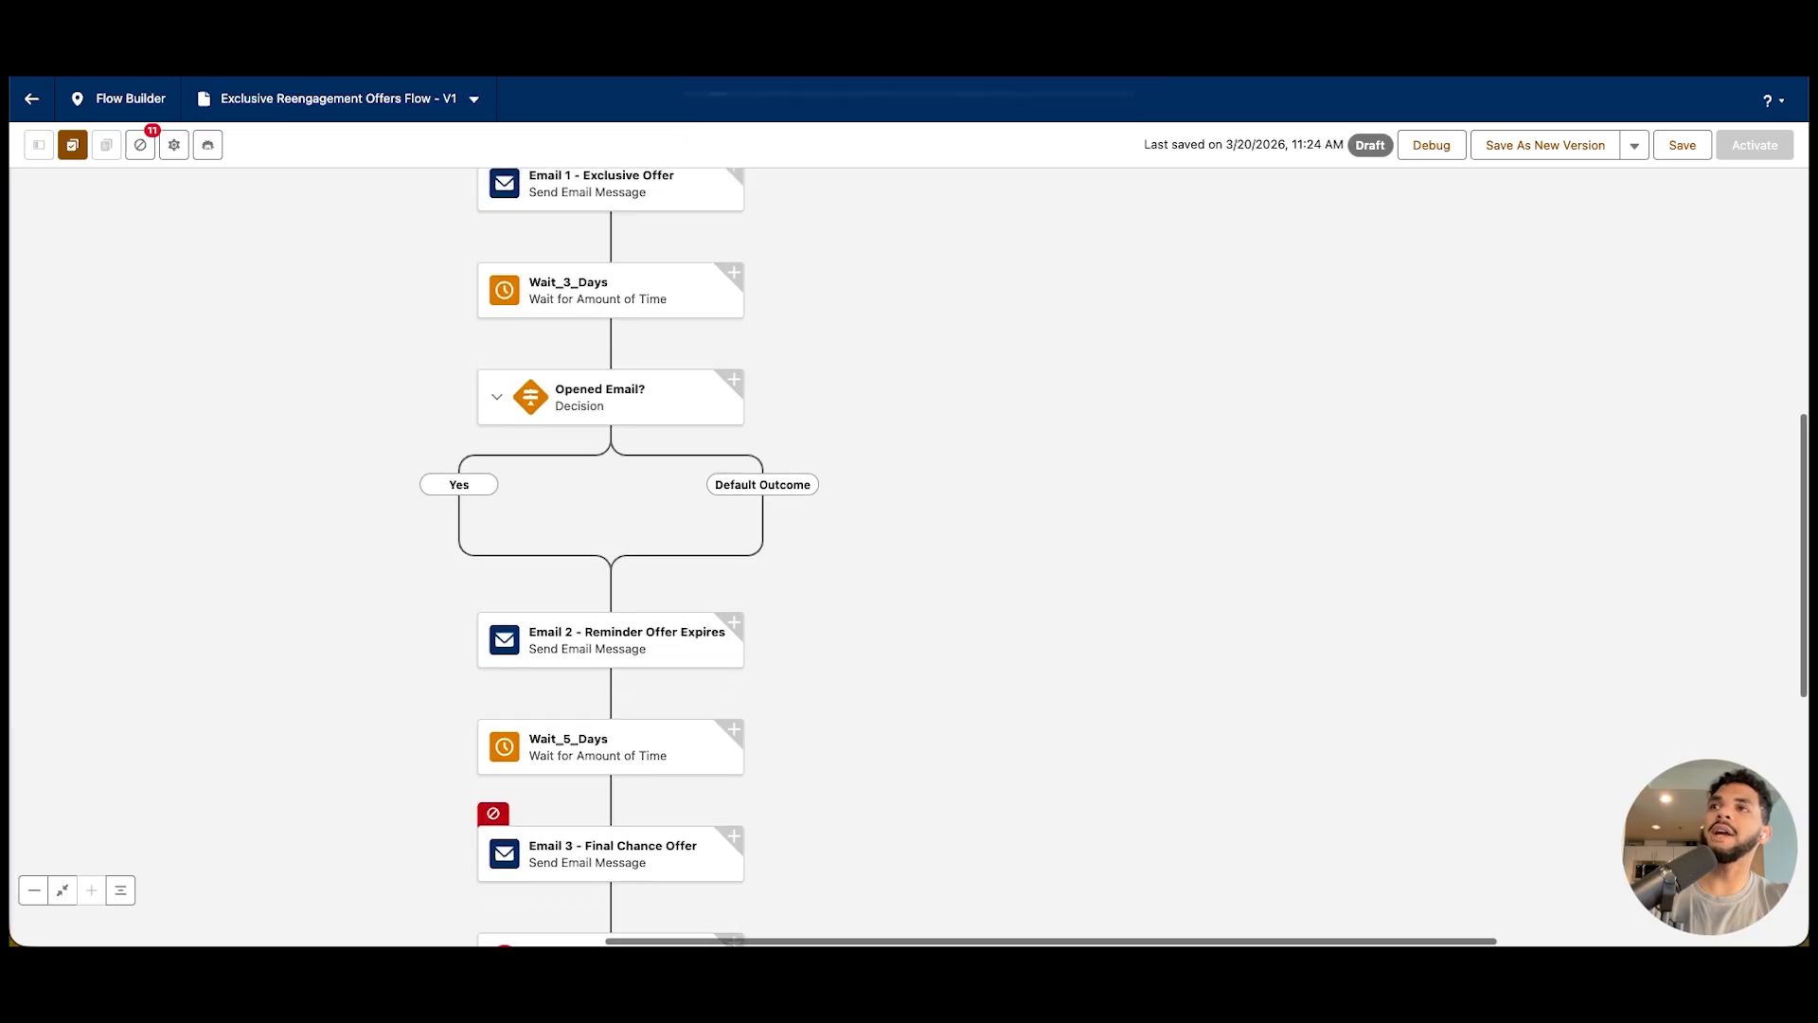
click(734, 623)
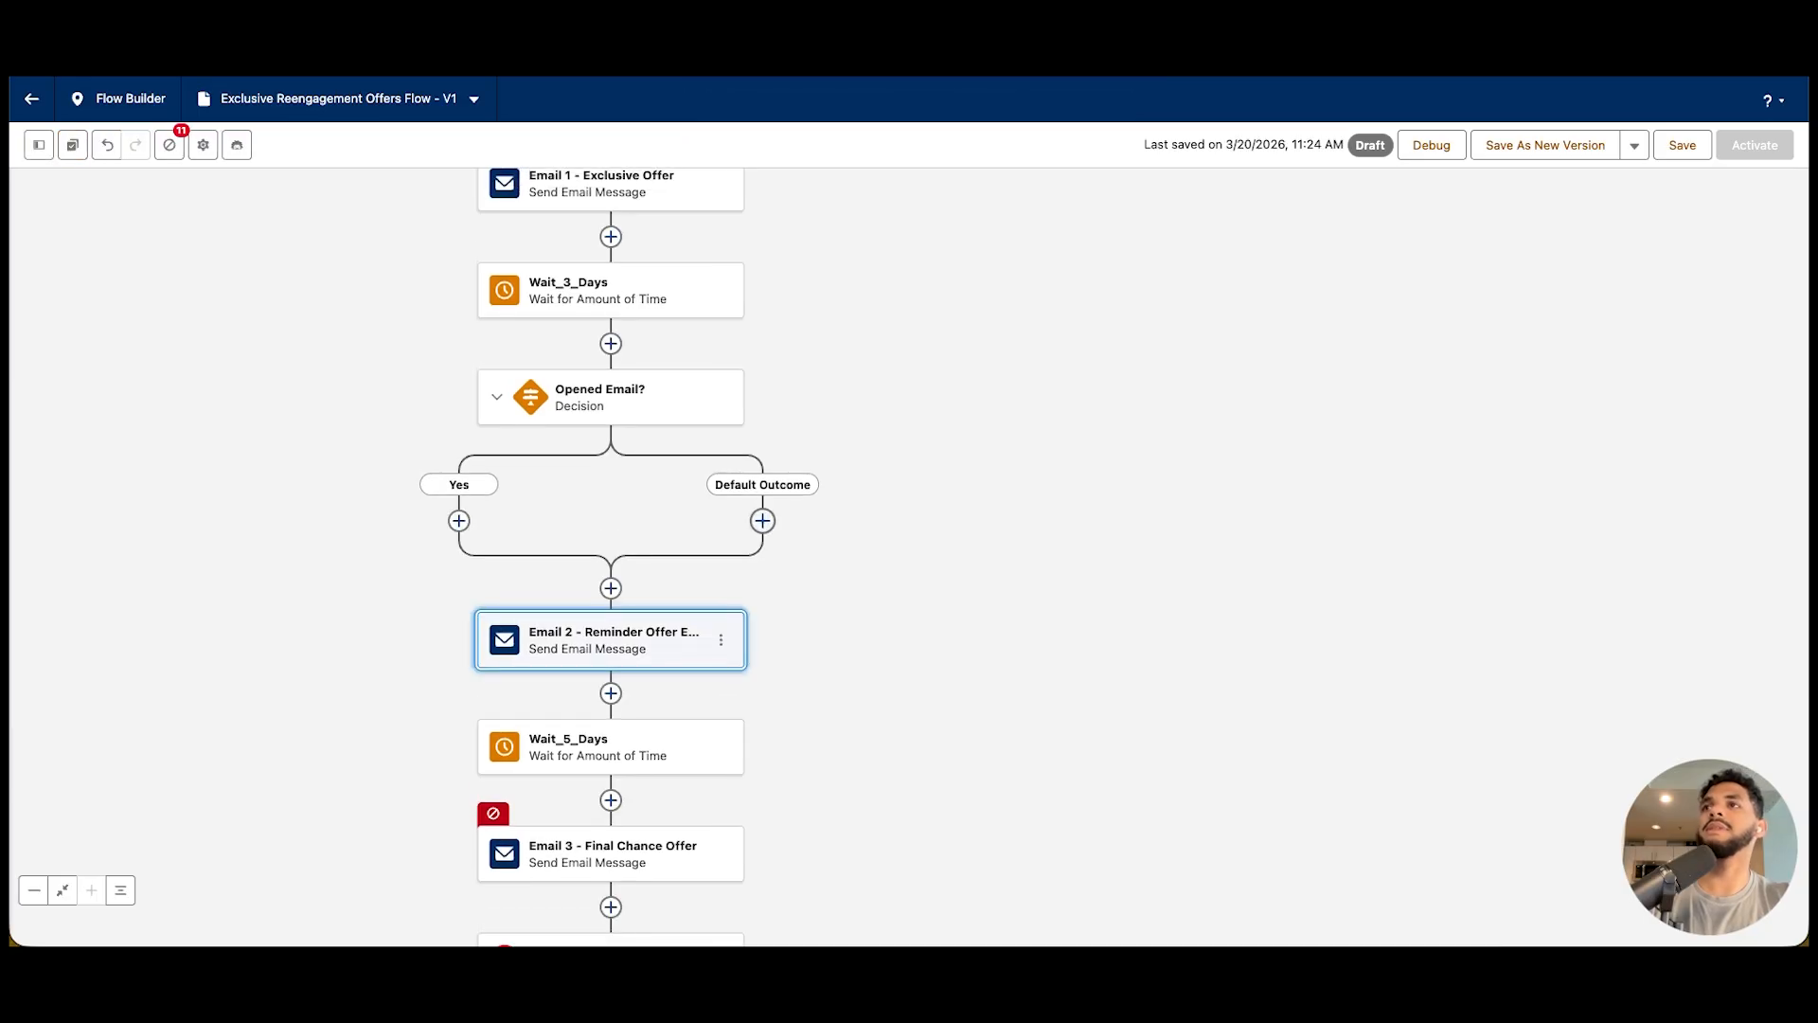
Add a Send SMS Message element to the decision's Default Outcome path
click(763, 521)
text(sms)
click(762, 631)
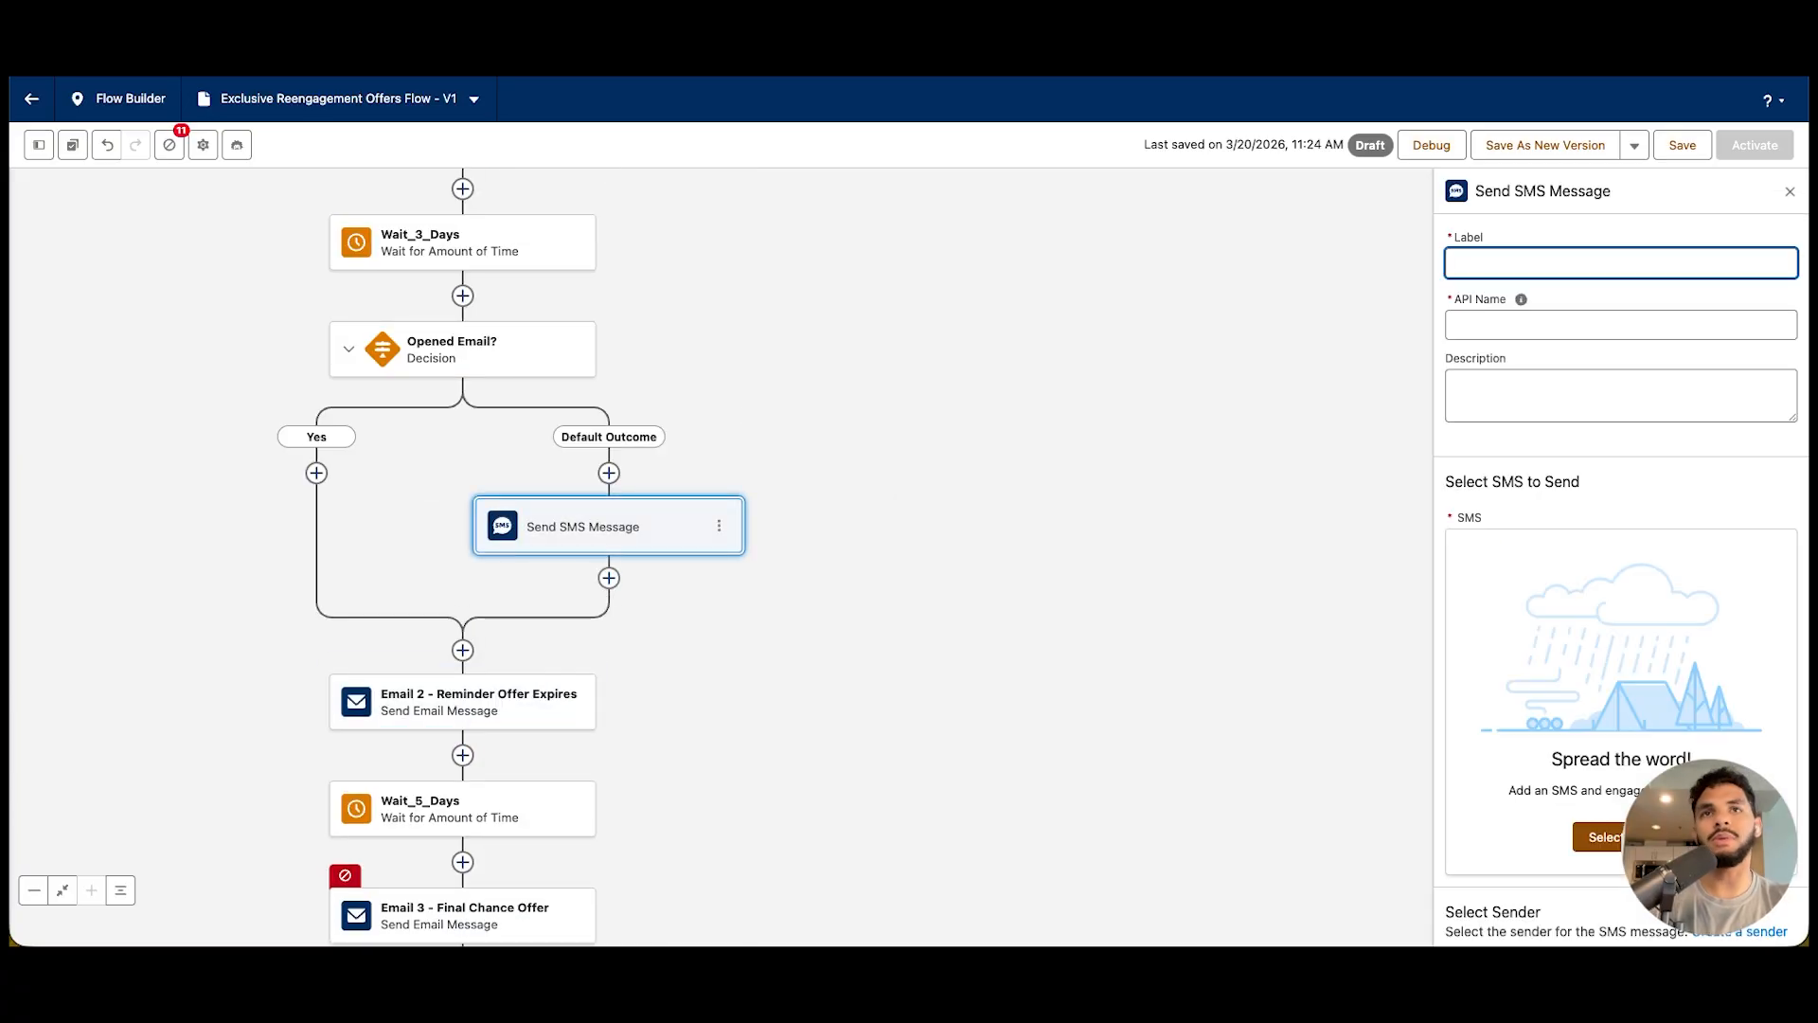
Add a Create Records element after the SMS message and label it "Create Task"
click(609, 577)
text(crea)
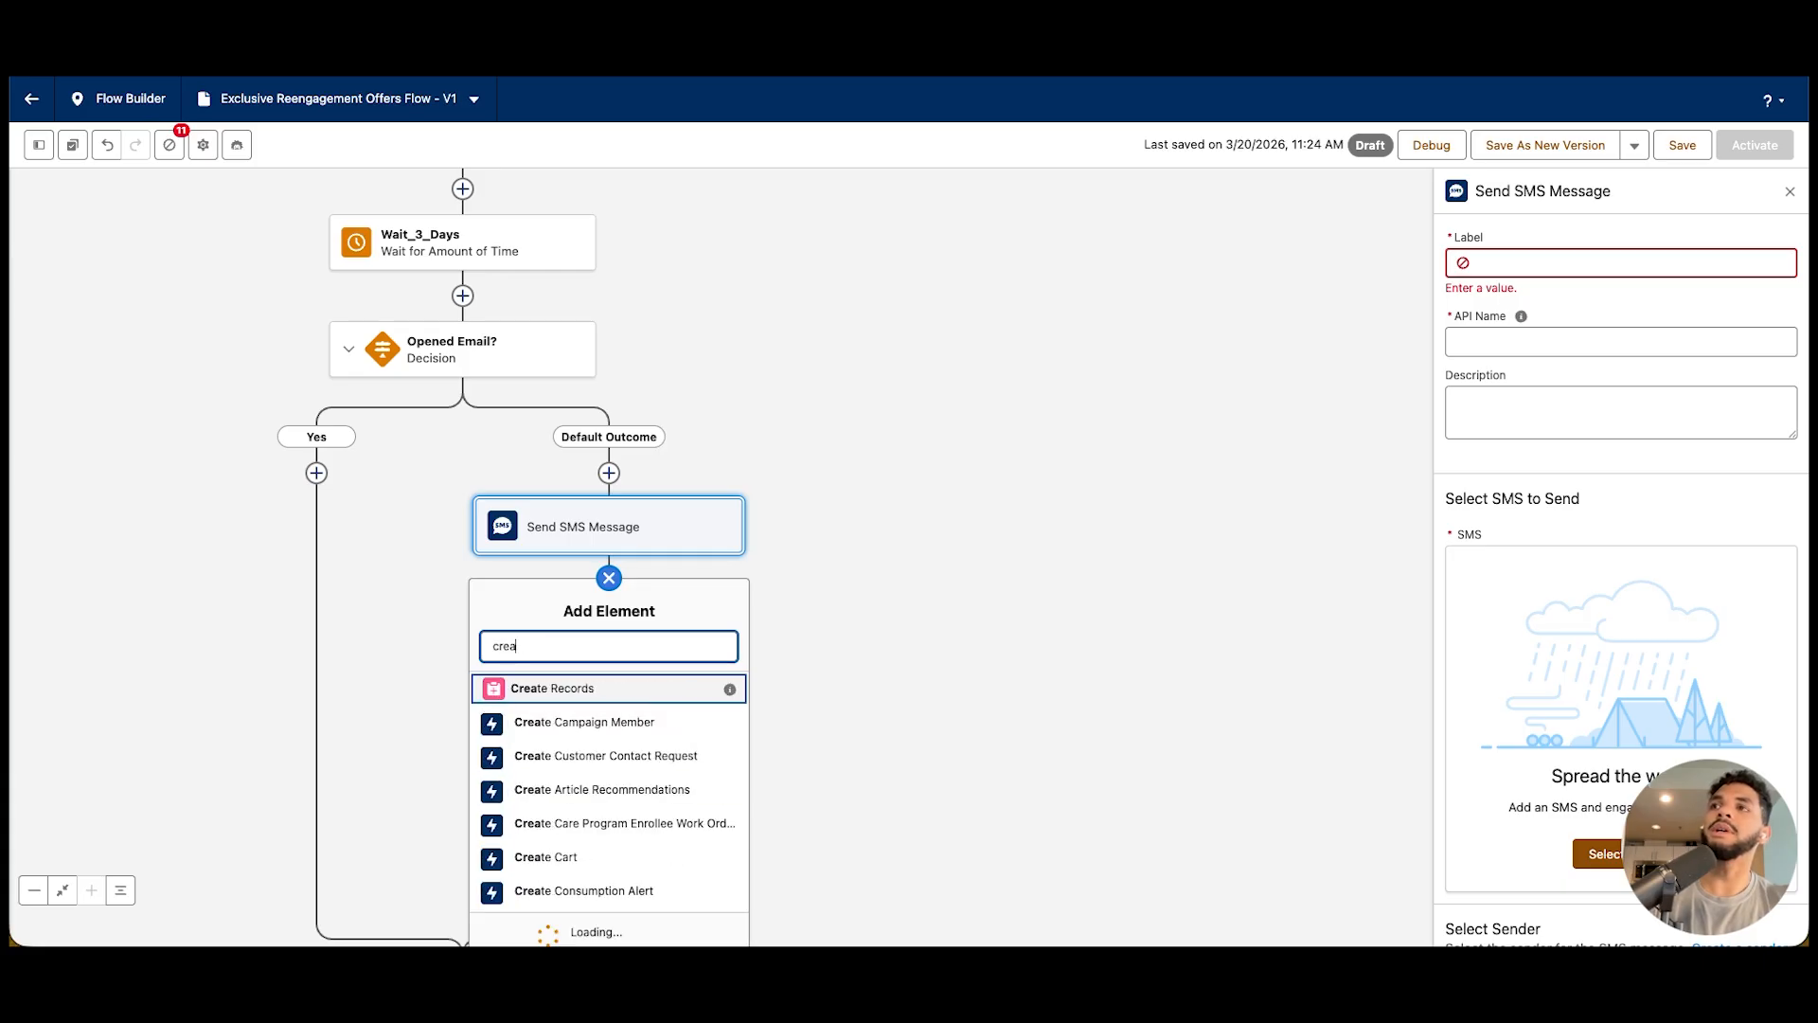
key(Return)
text(Create Led)
key(BackSpace)
key(BackSpace)
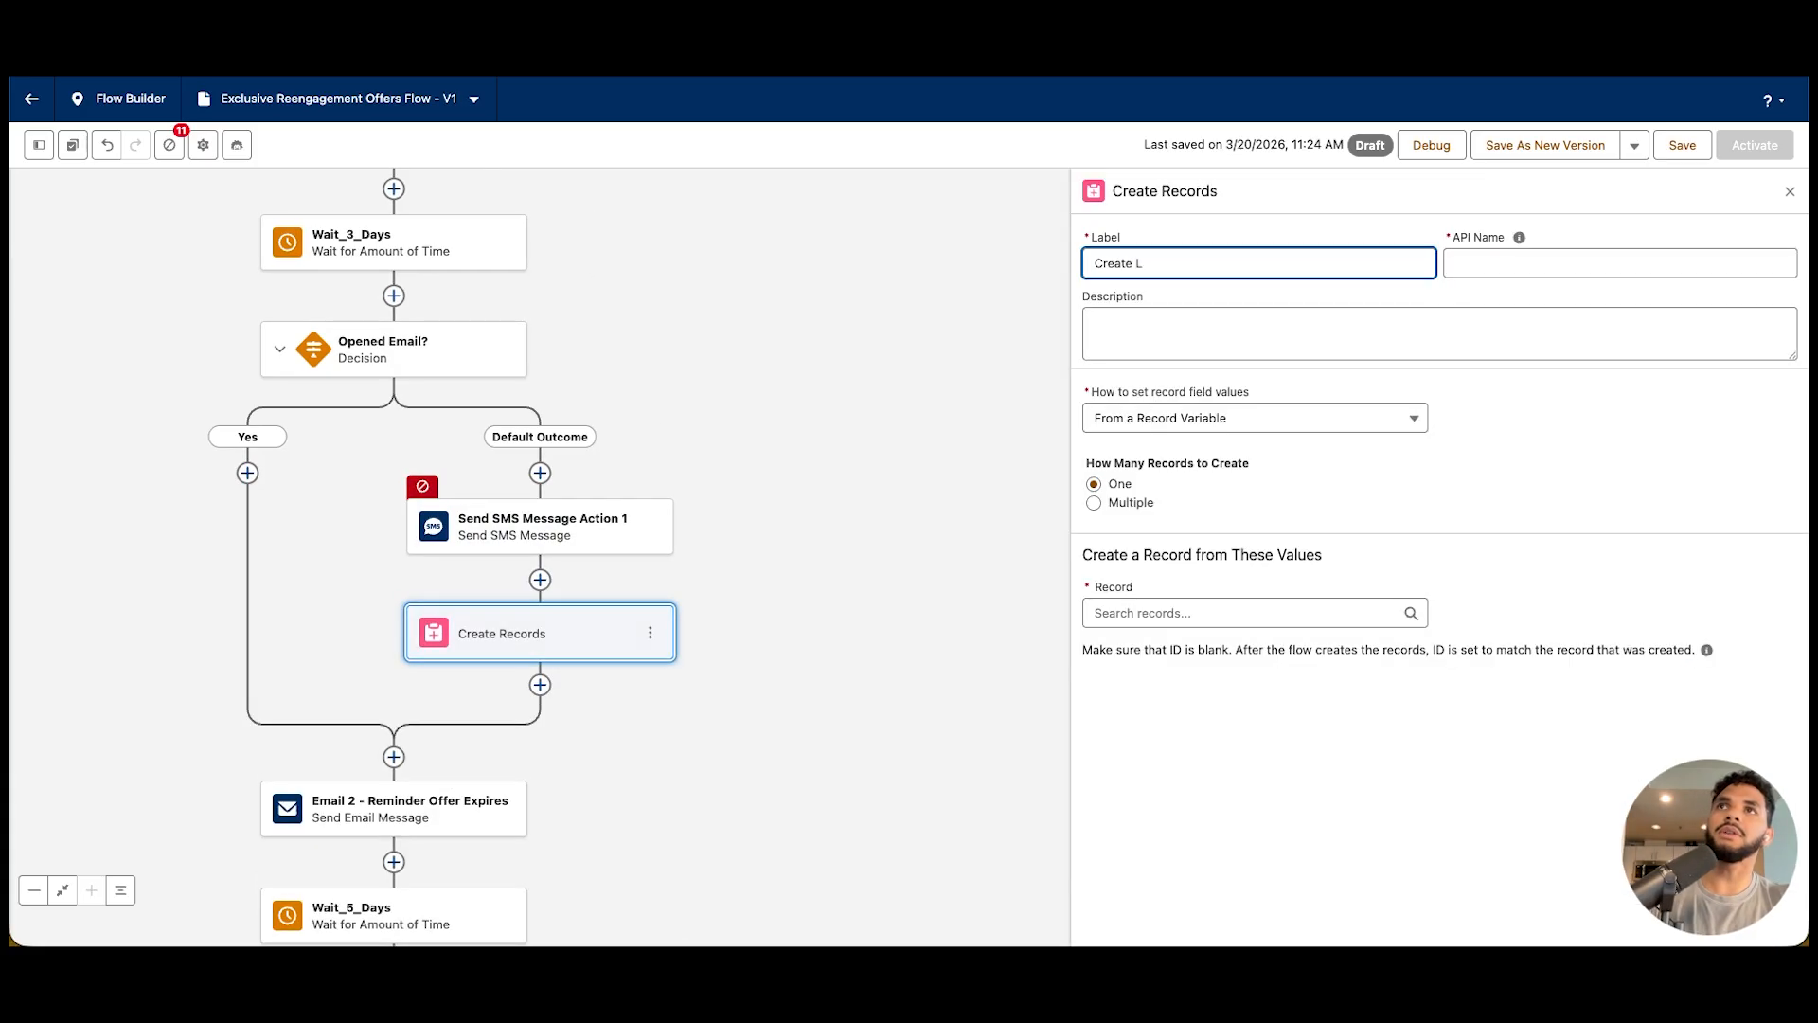
text(Task)
key(Tab)
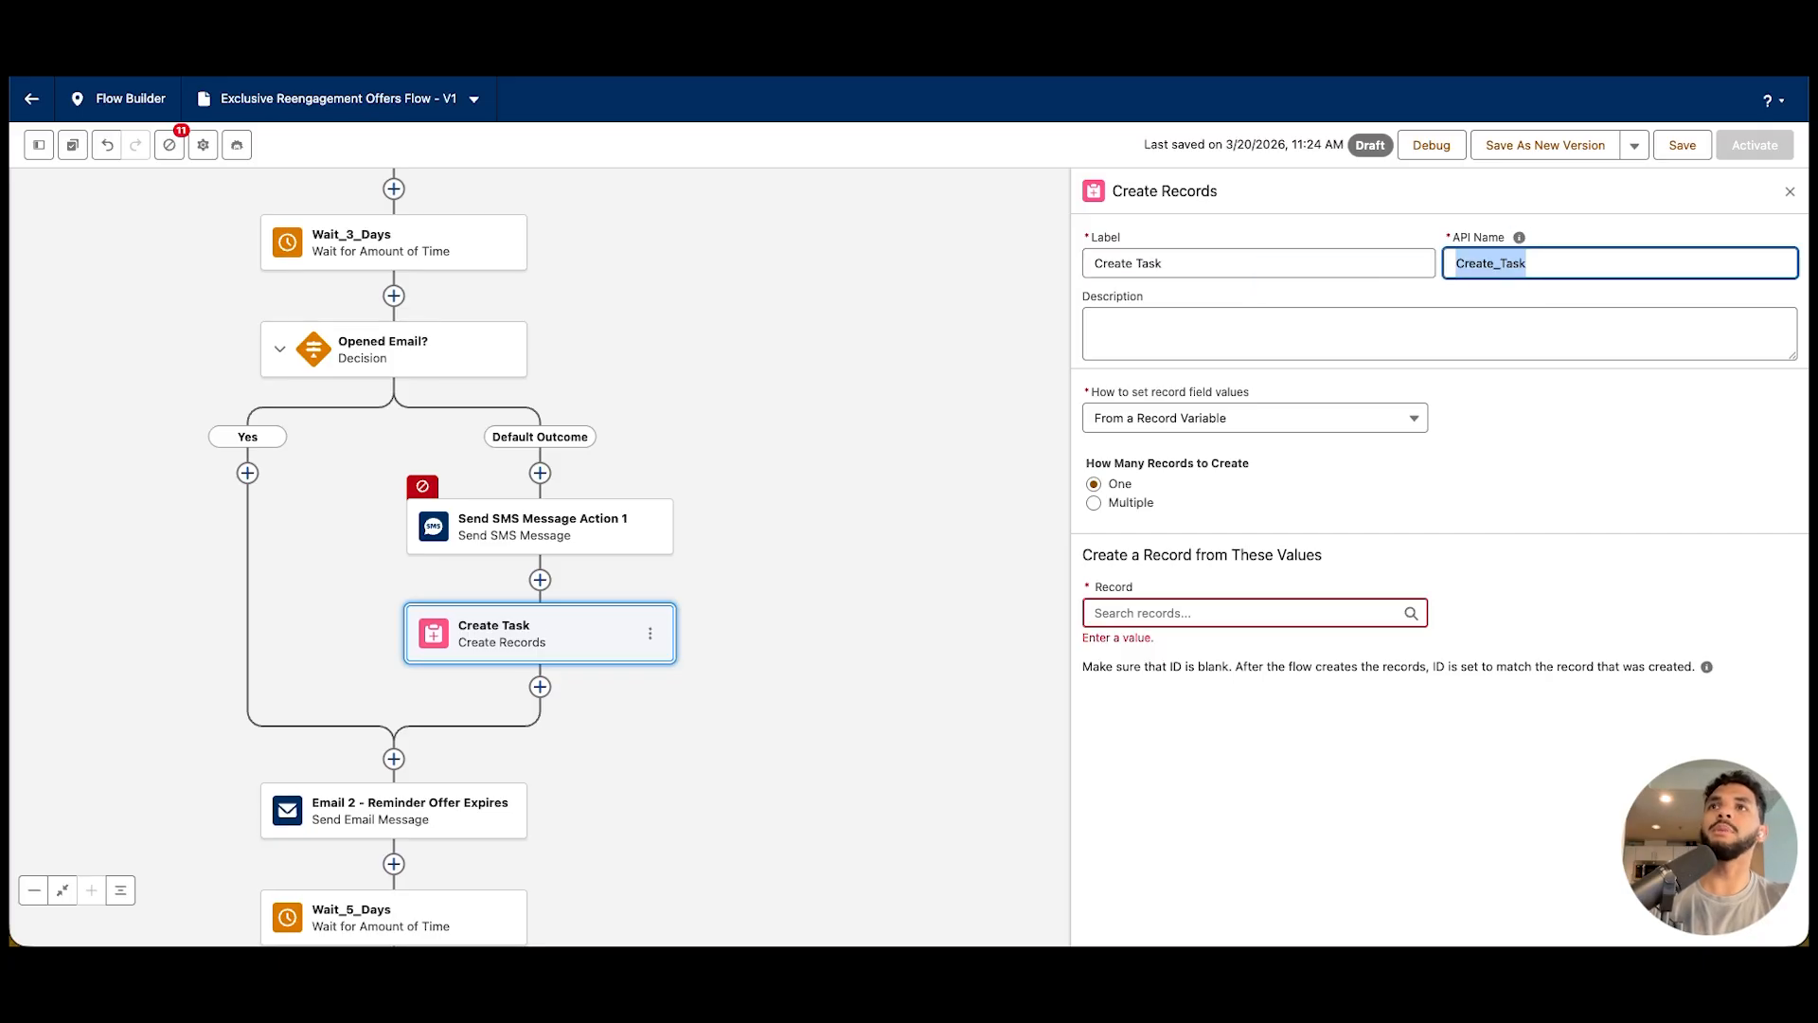
Set the Create Task element's record values to be configured manually, using Task as the object
click(1254, 417)
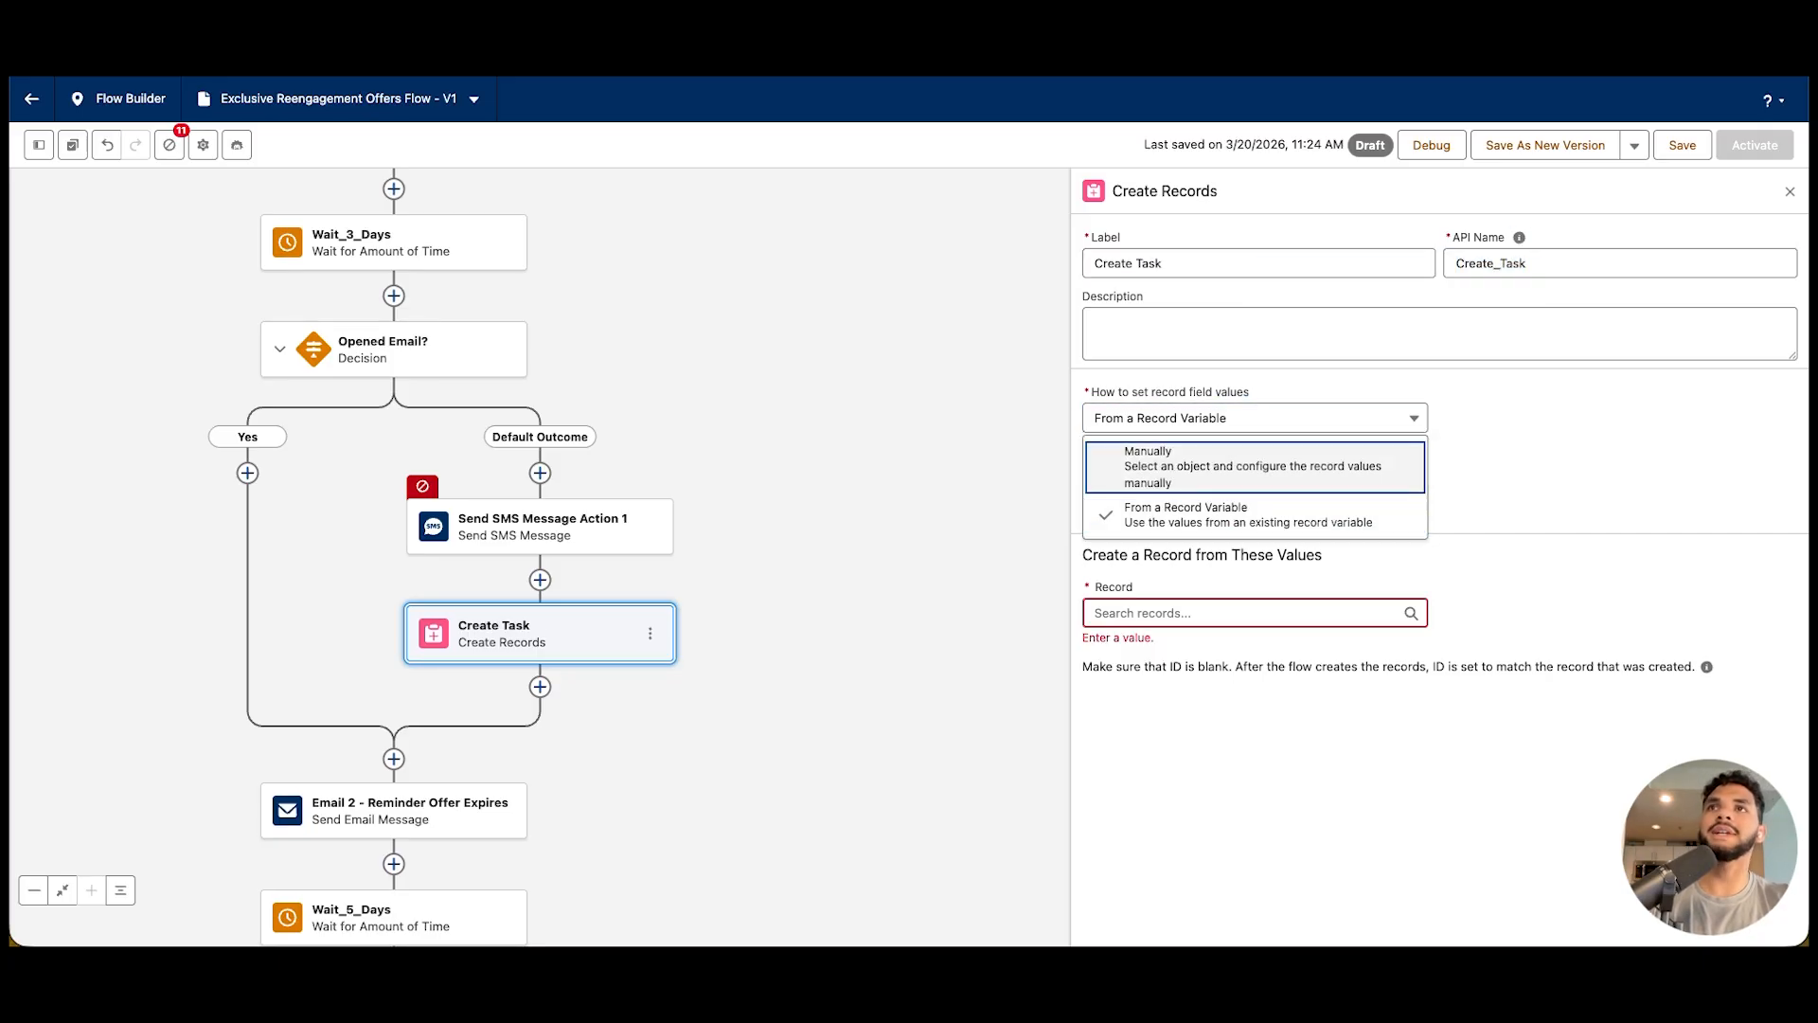
click(1231, 468)
click(1254, 536)
text(task)
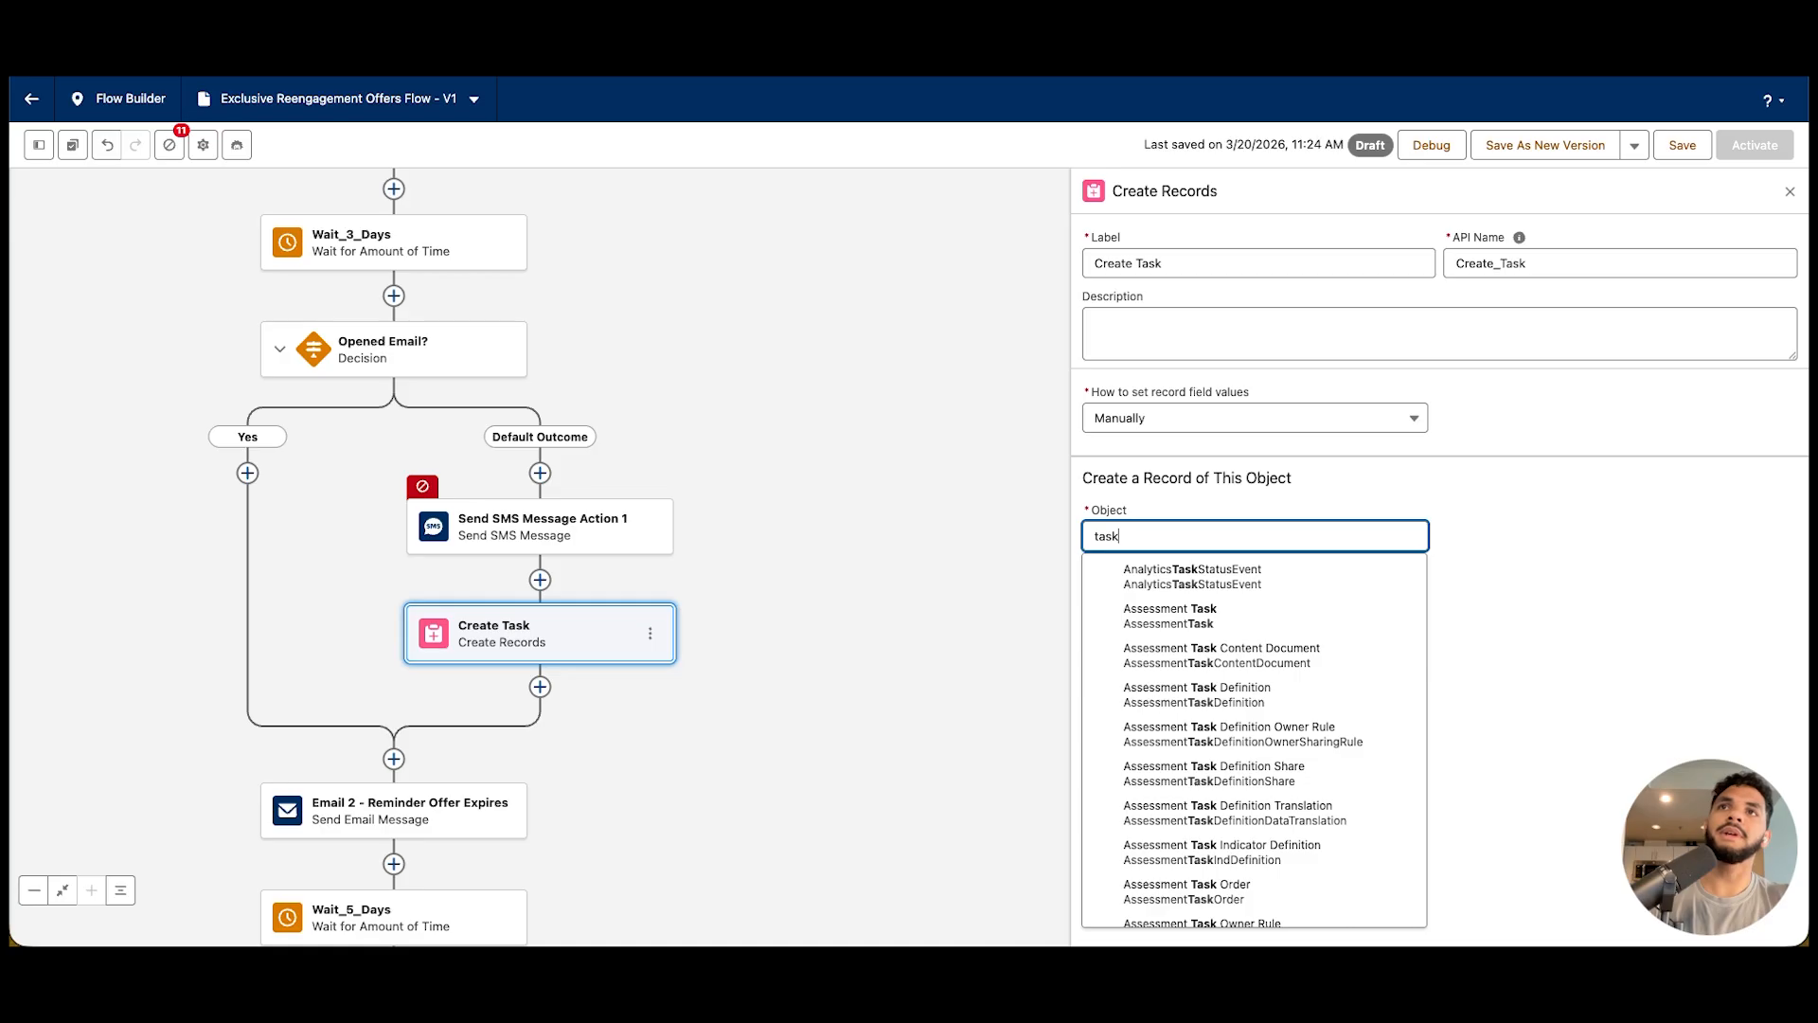
key(Tab)
click(1135, 630)
Choose the Task object and set its Subject field to "call customer, they are slipping out of the sales funnel"
click(1193, 642)
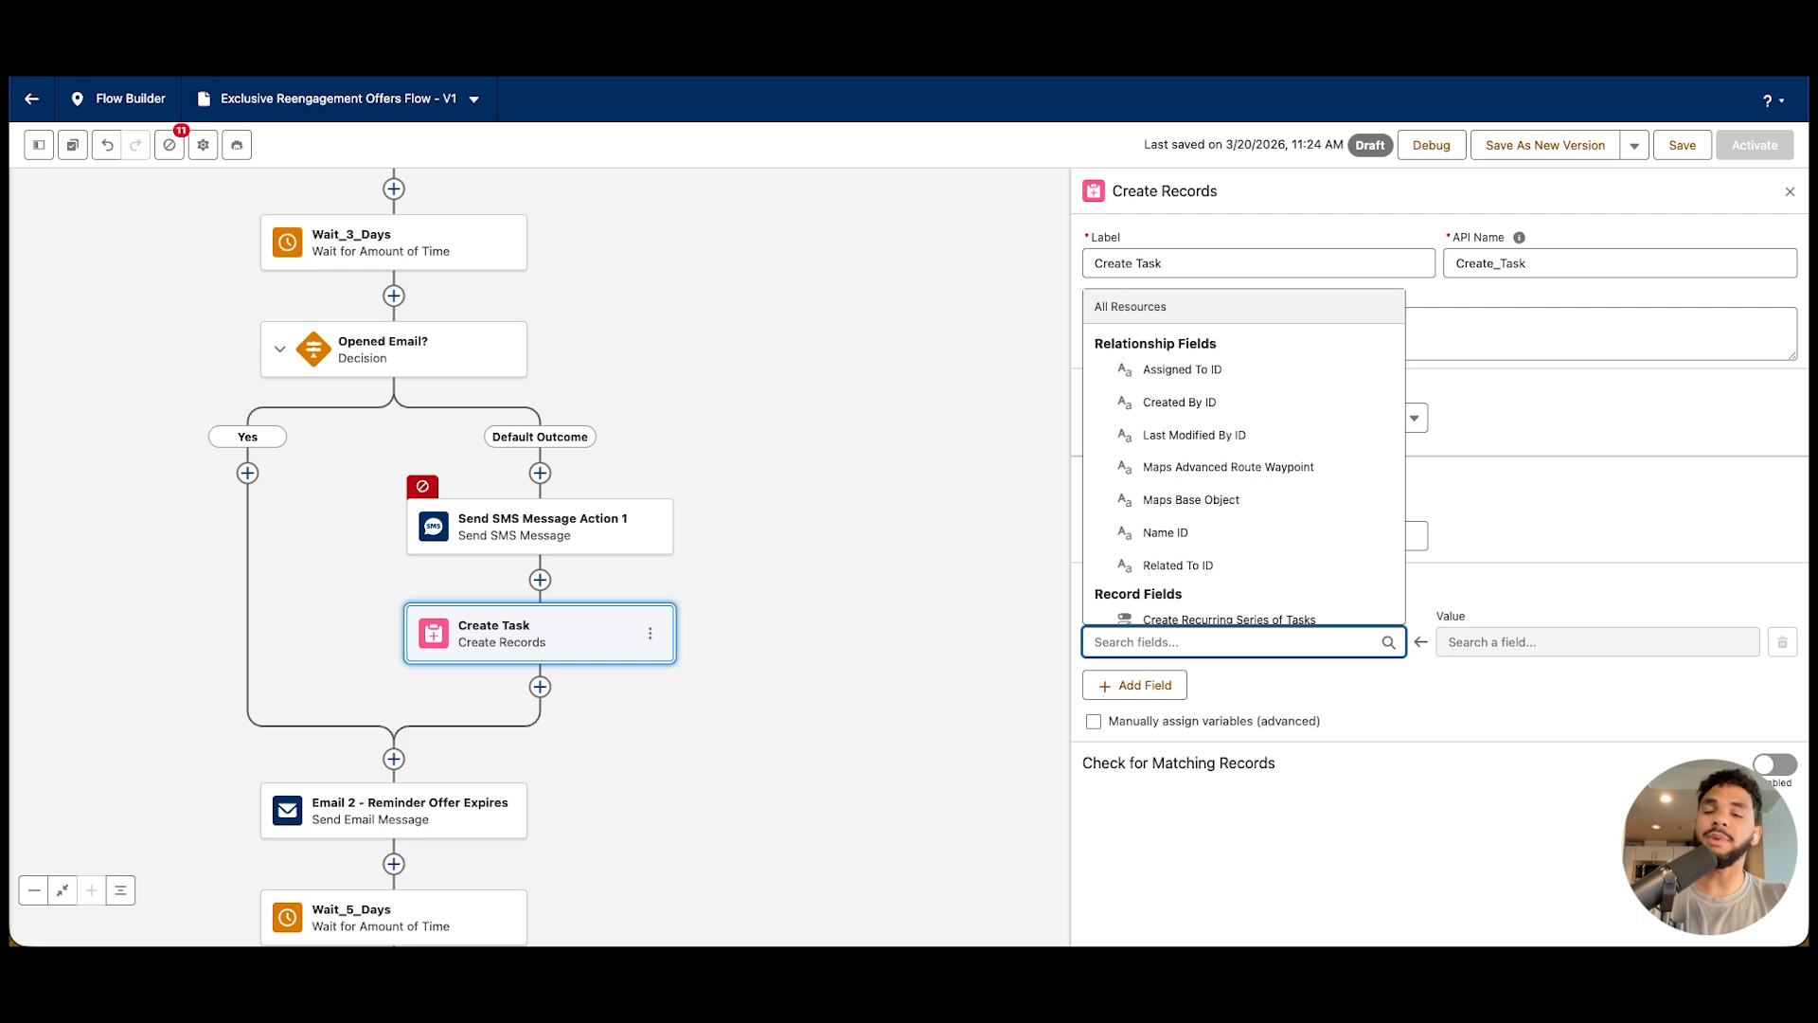
text(subj)
key(Tab)
text(call)
text( customer)
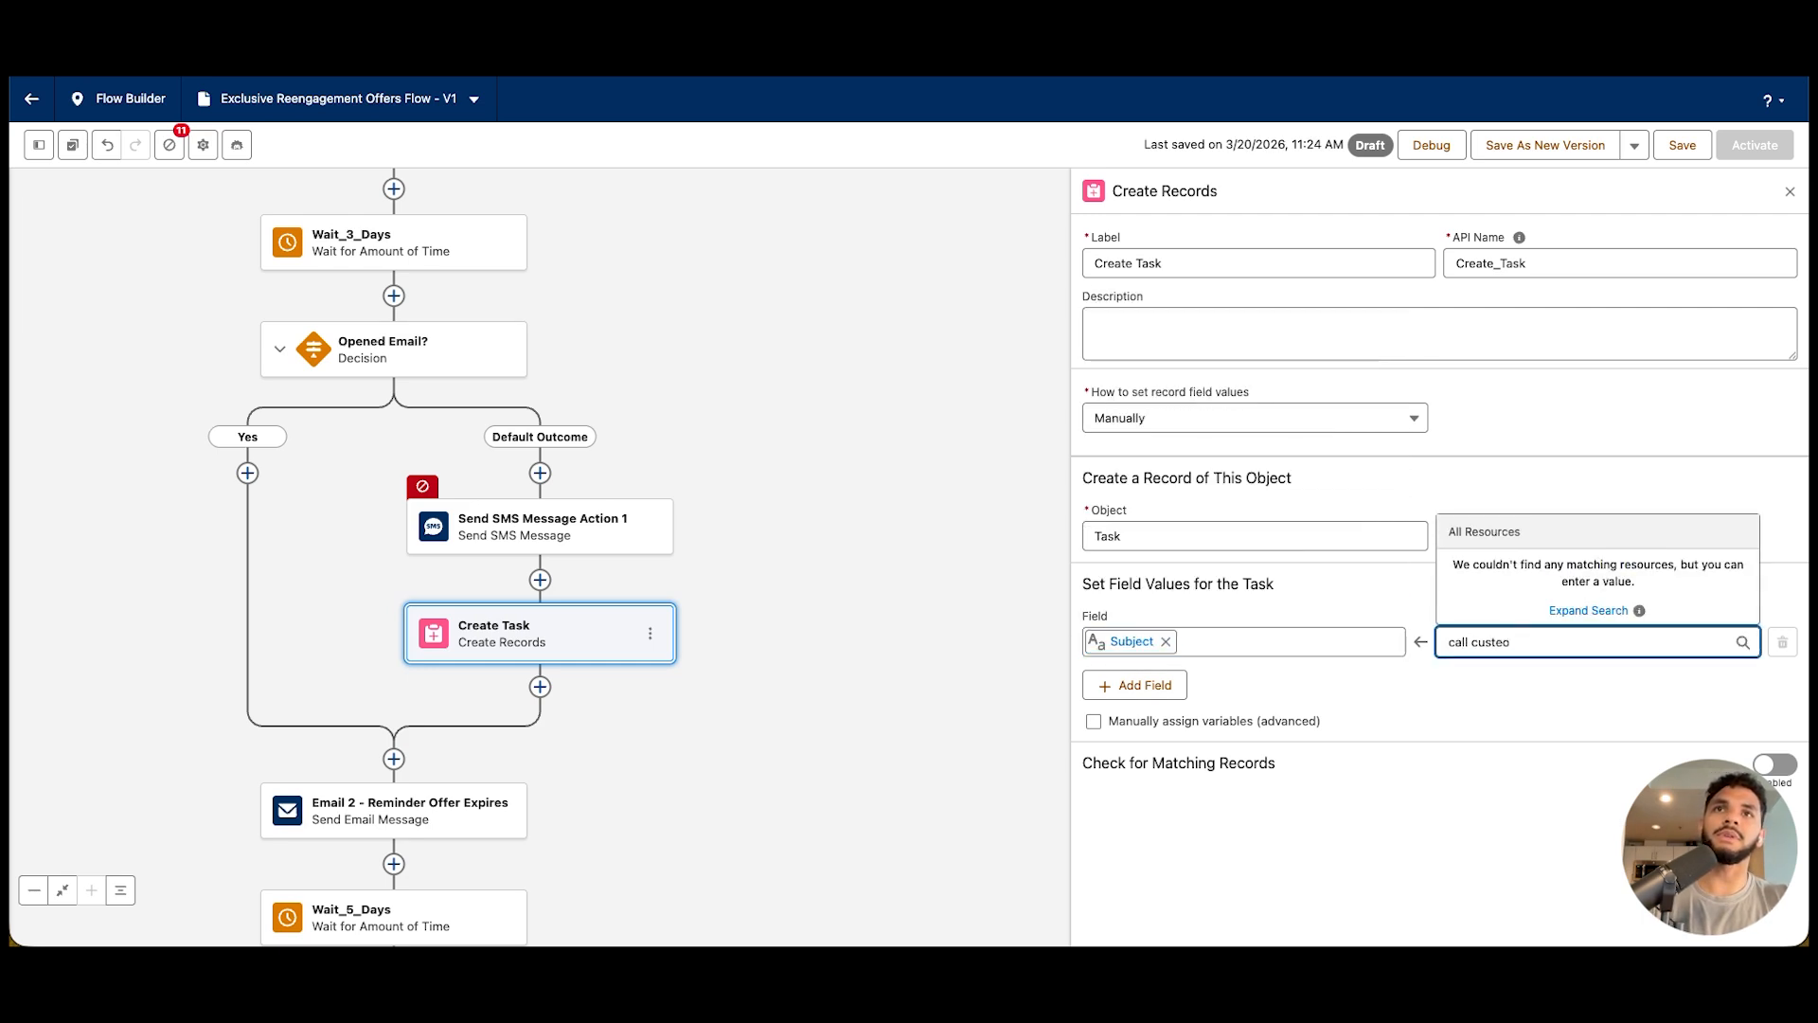
text(, they are)
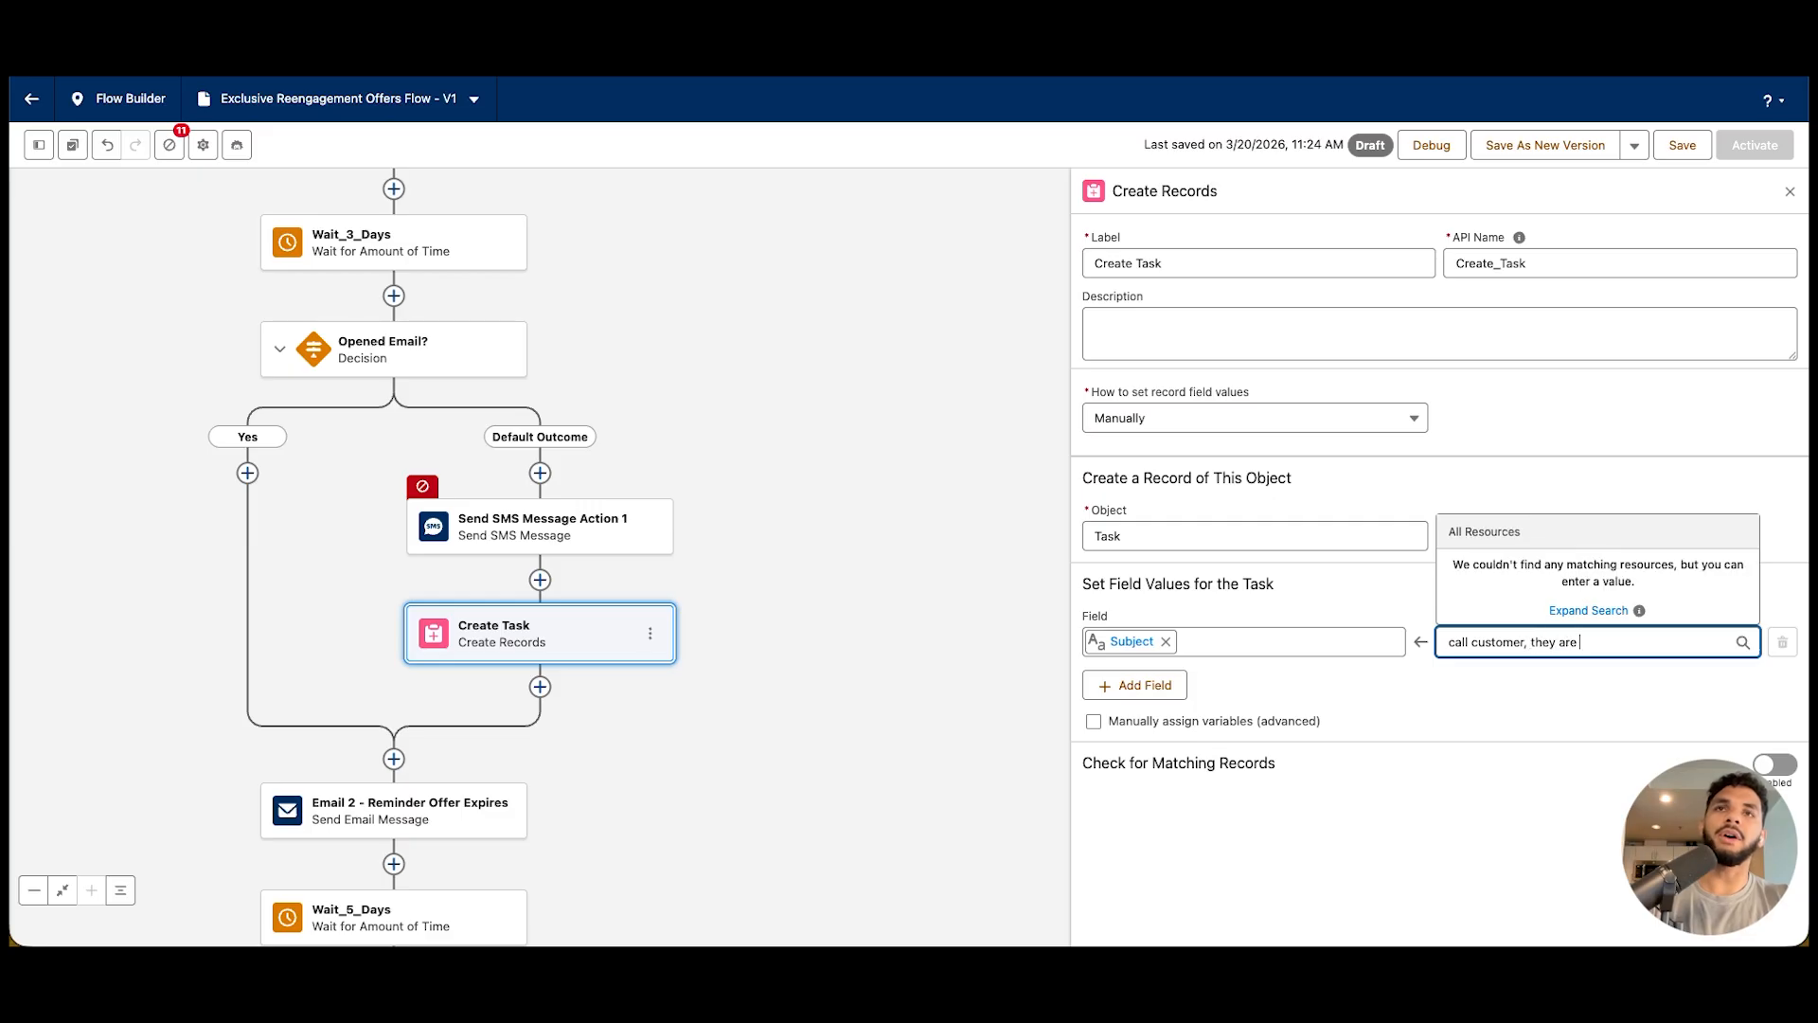
text( slipping ou)
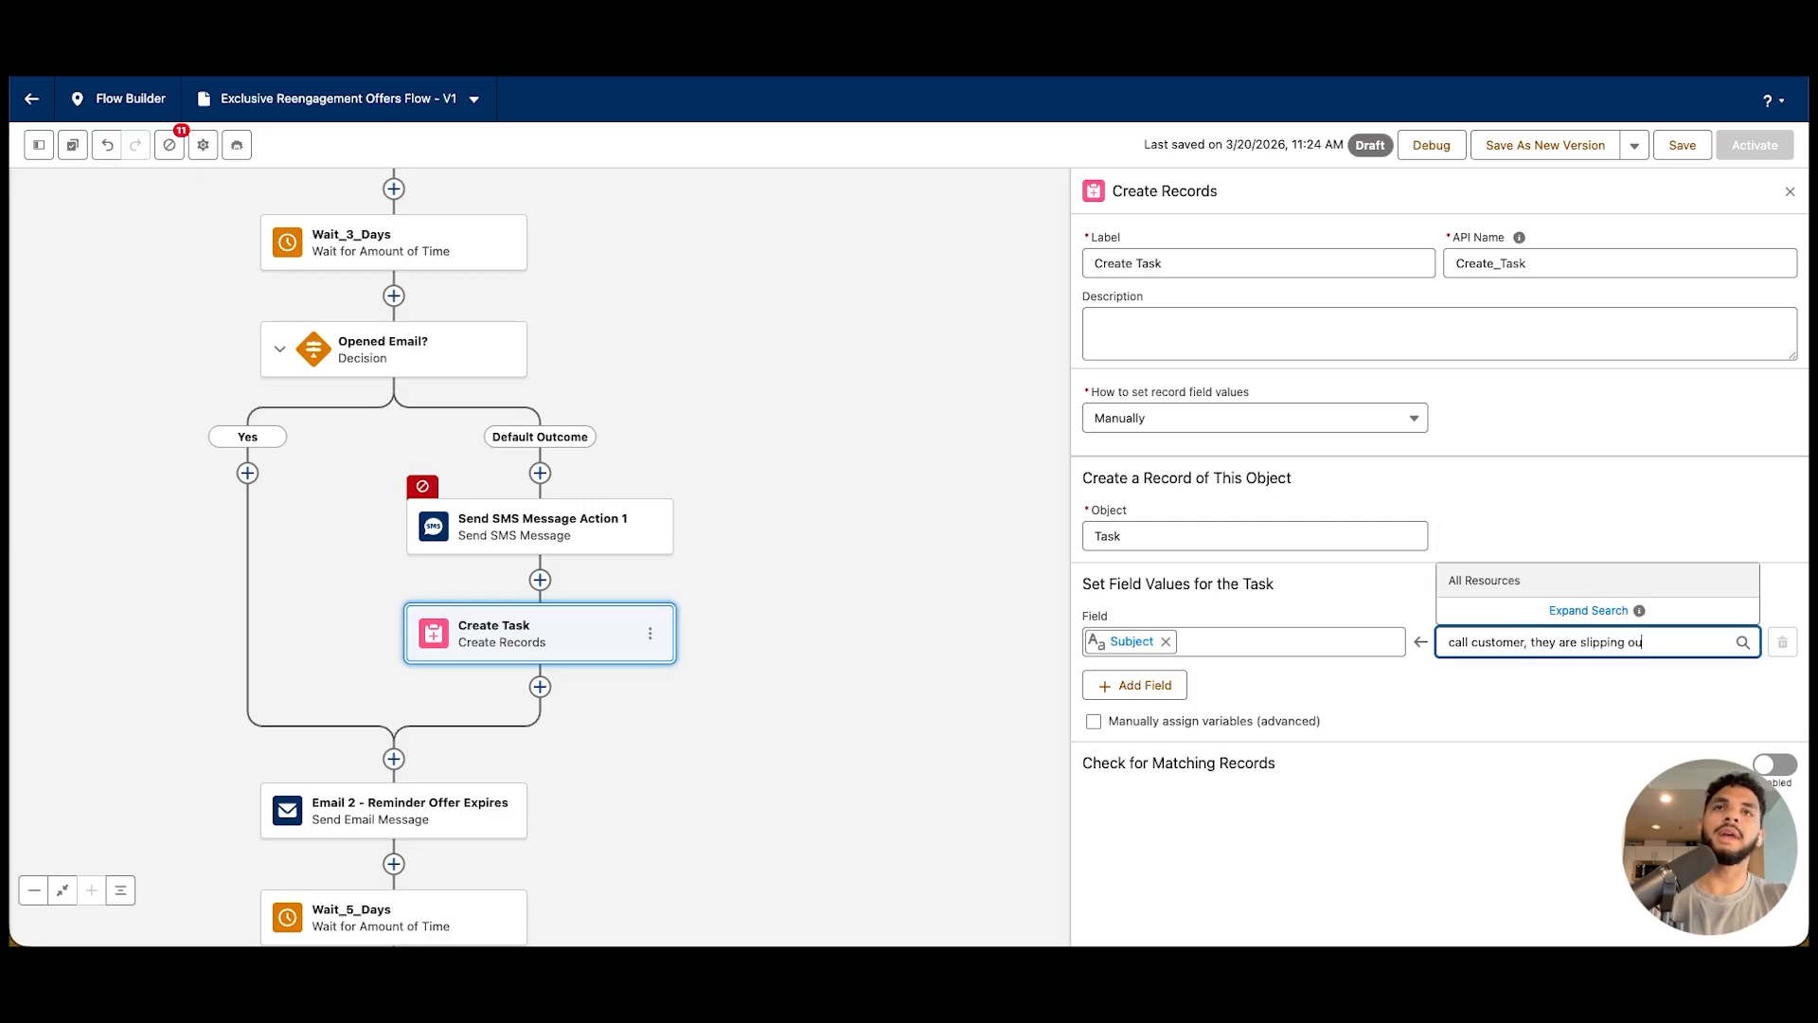
text(t of the sales funnel)
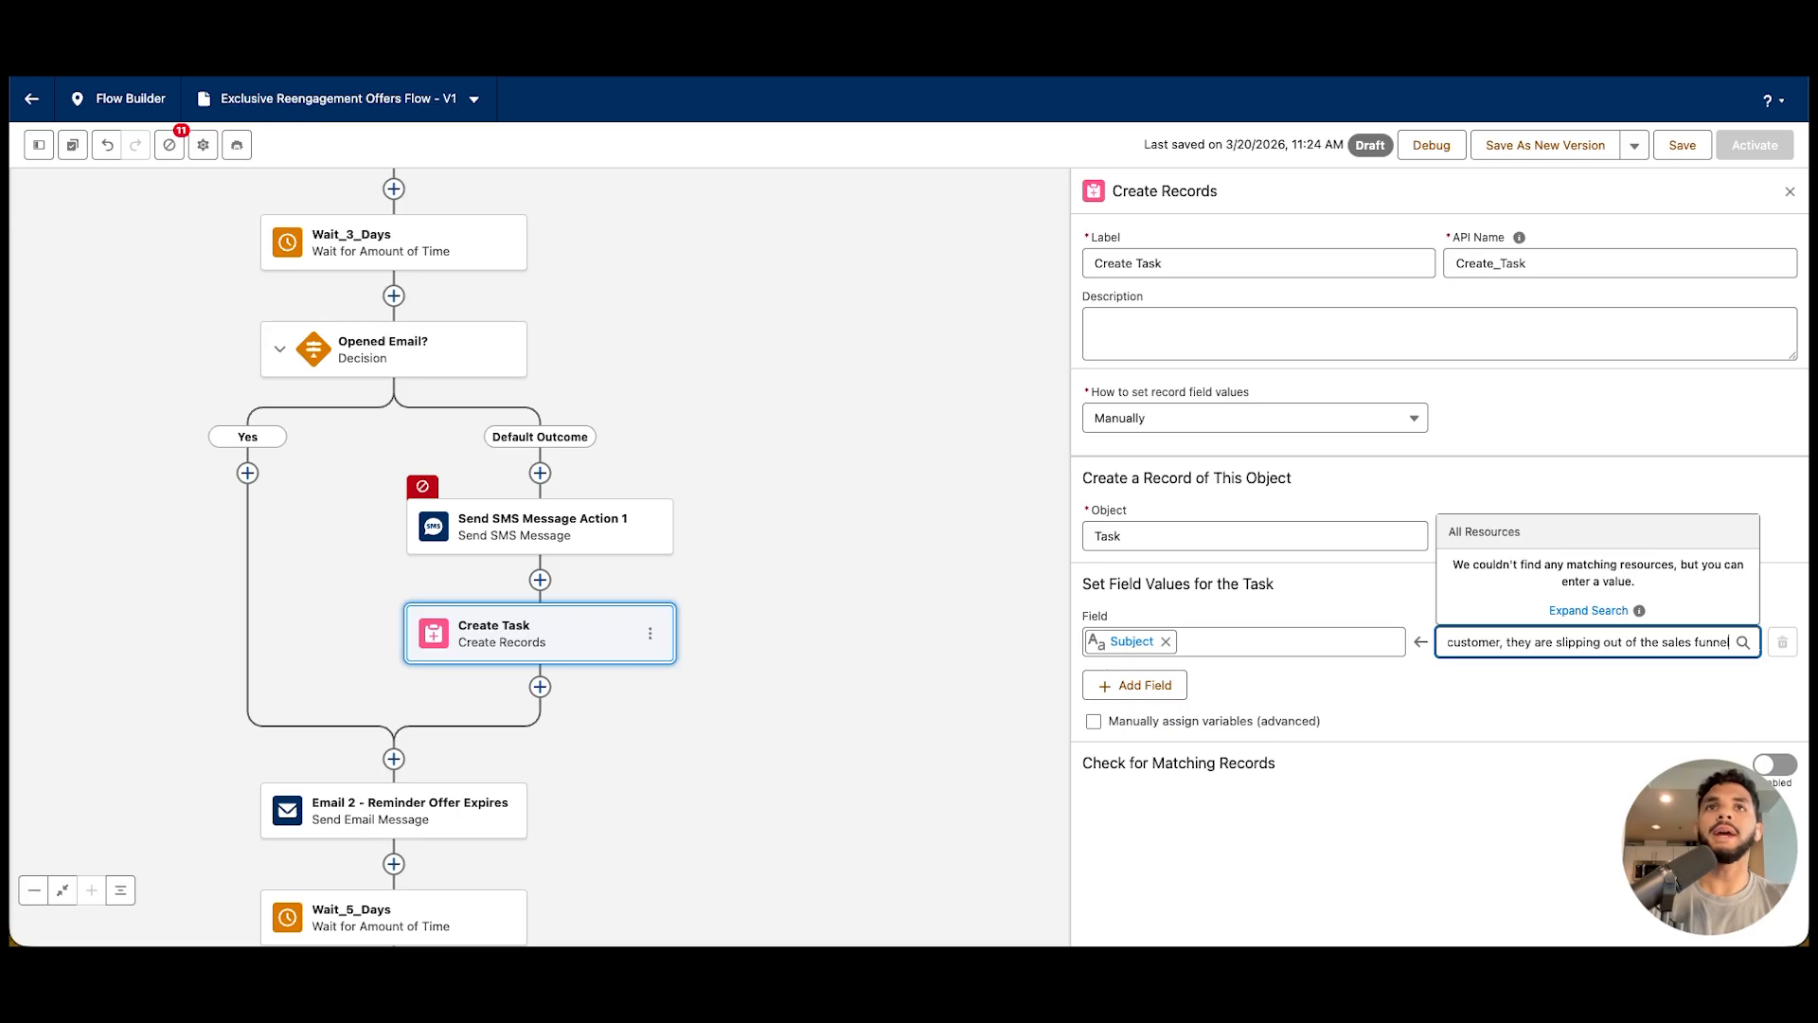
key(Return)
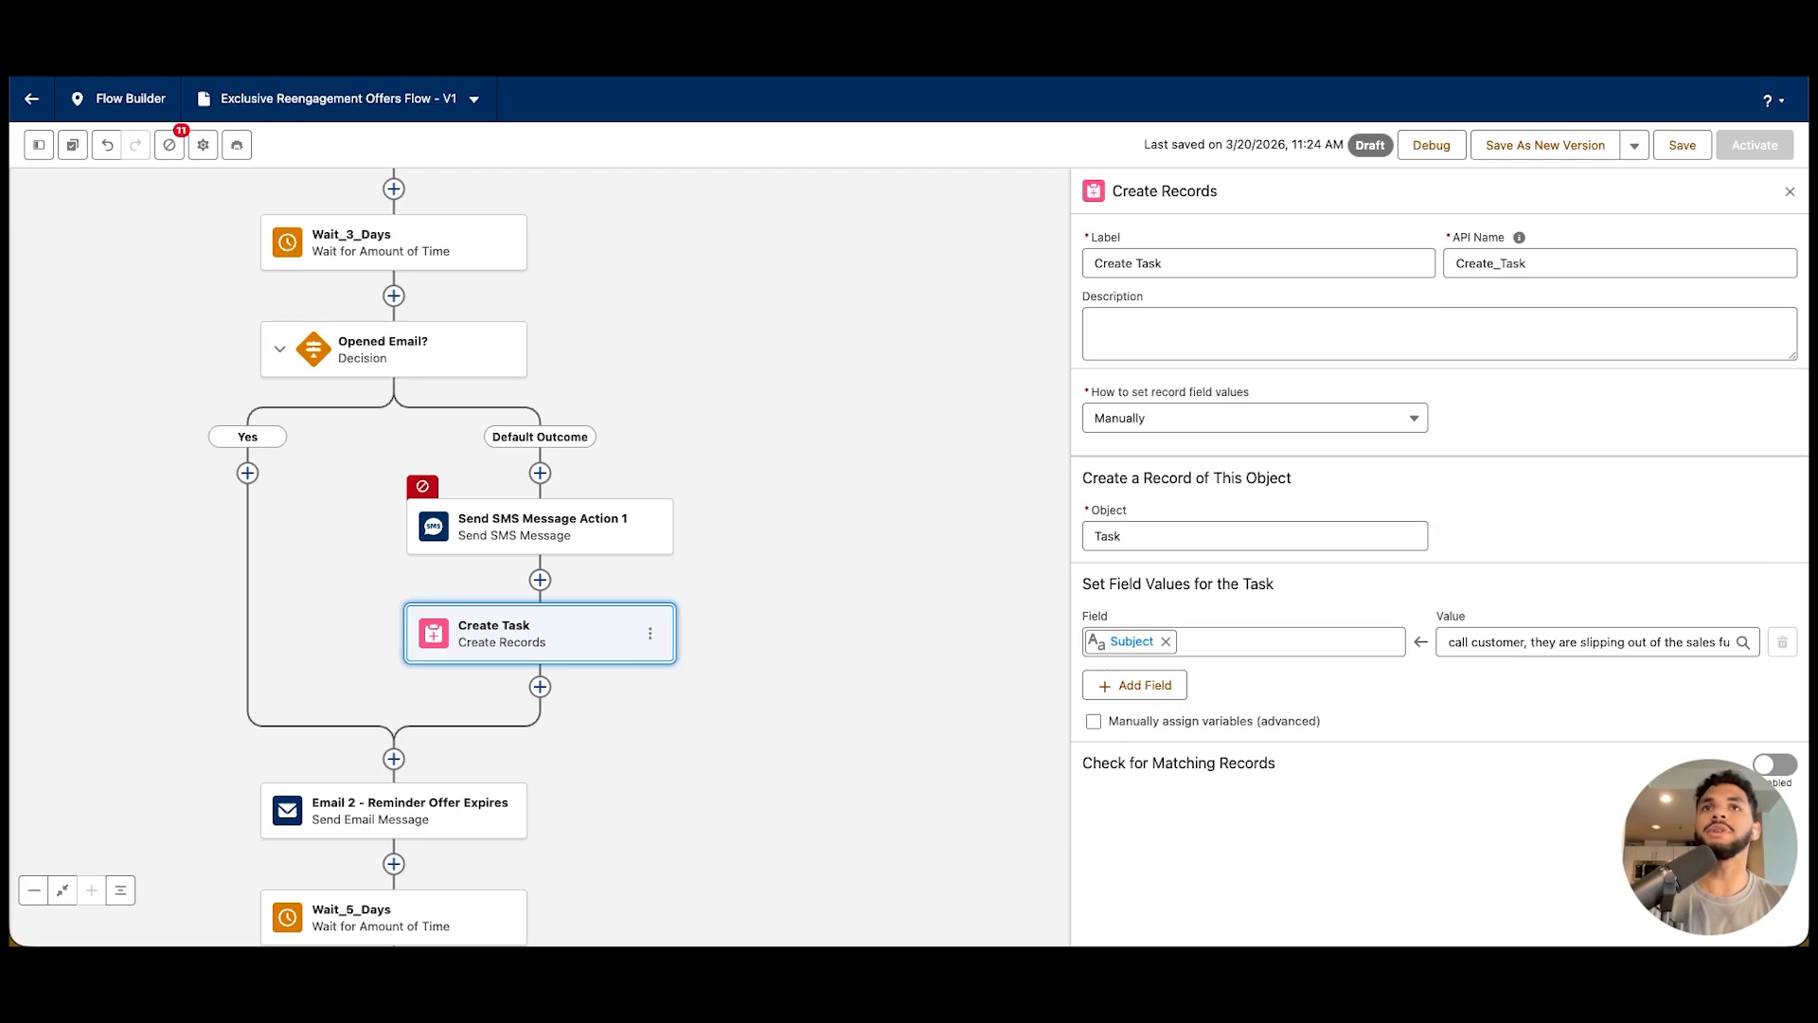
Review the flow's decision paths and examine the Email 2 - Reminder Offer Expires element's email details and sender settings
scroll(540, 557, left, 2)
scroll(540, 557, up, 2)
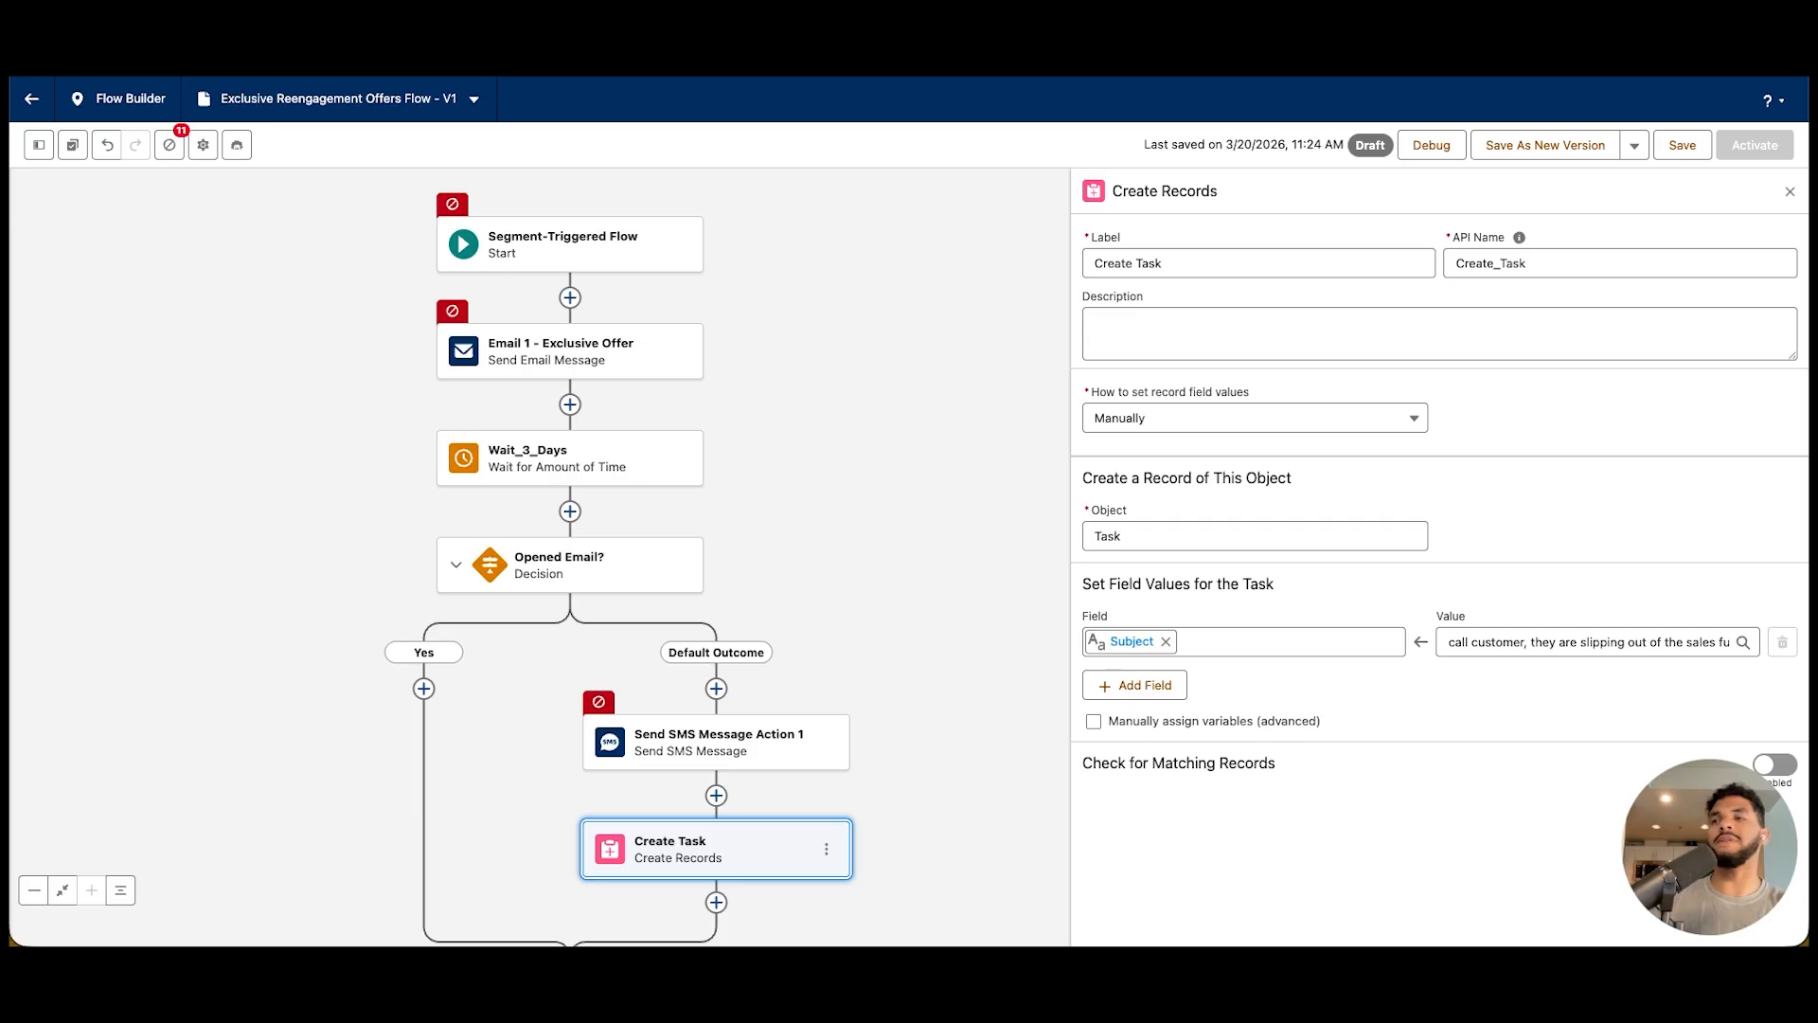
scroll(582, 378, down, 2)
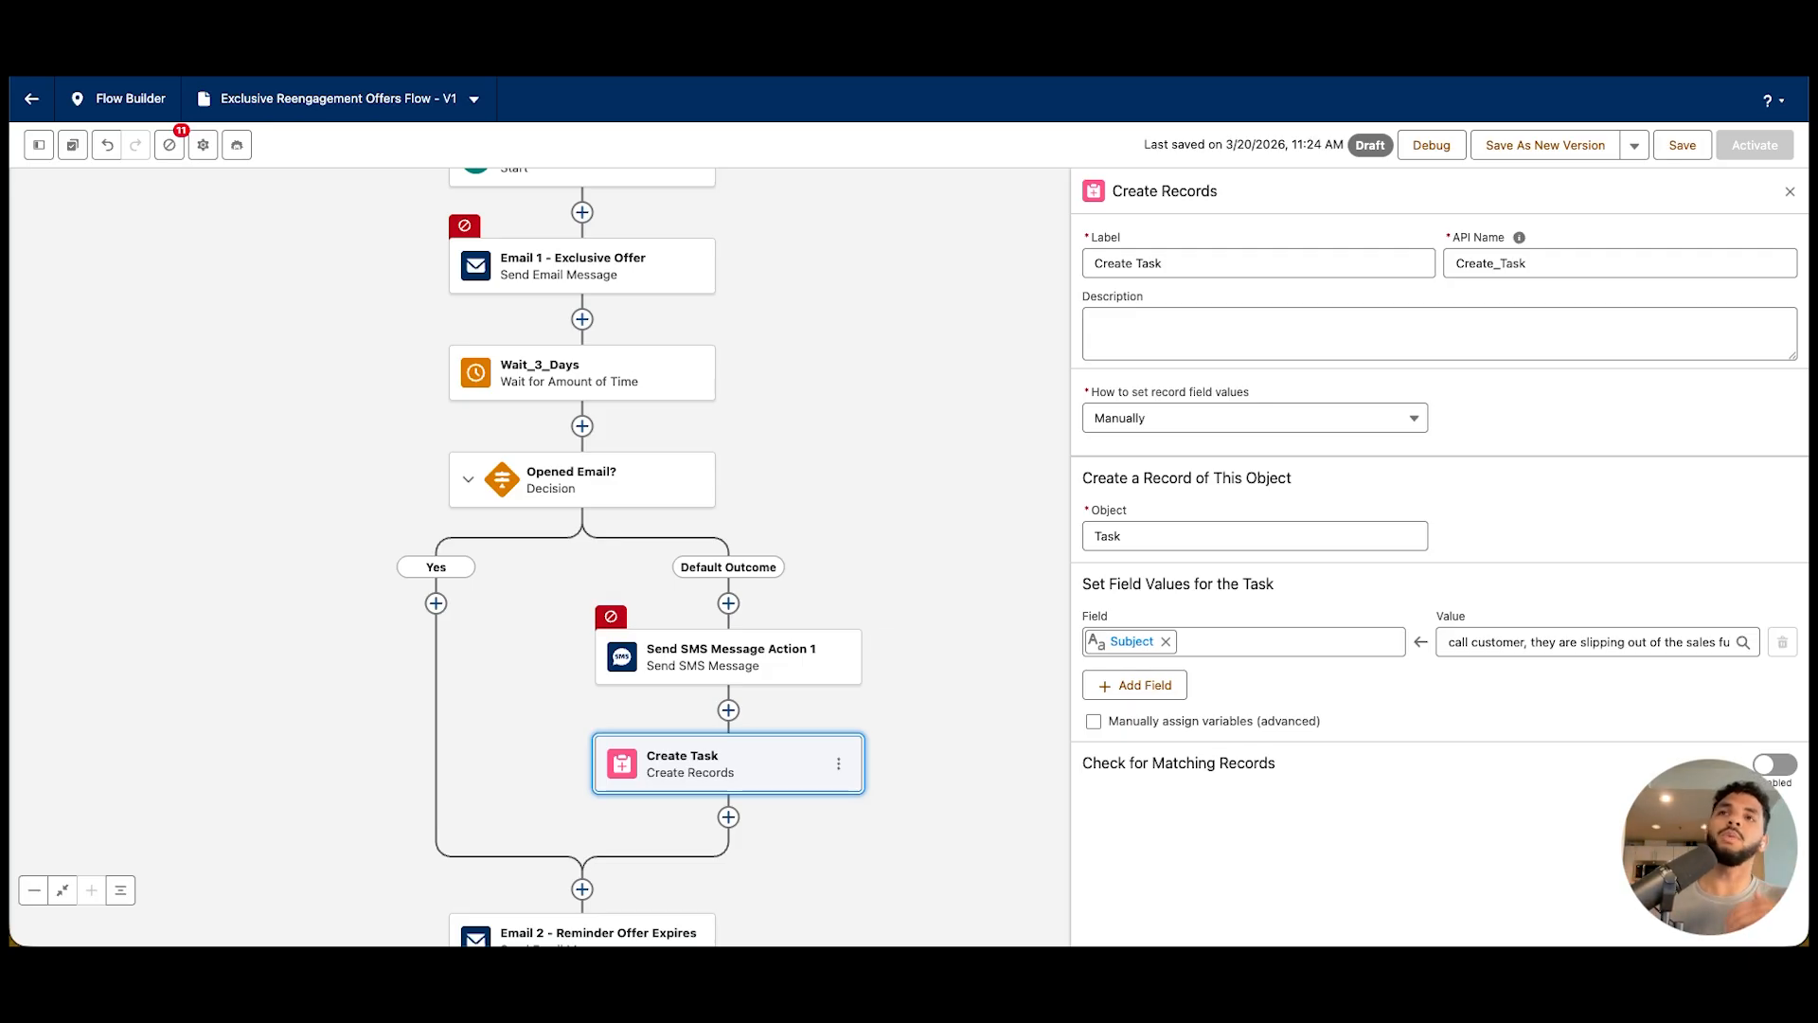
scroll(633, 559, down, 2)
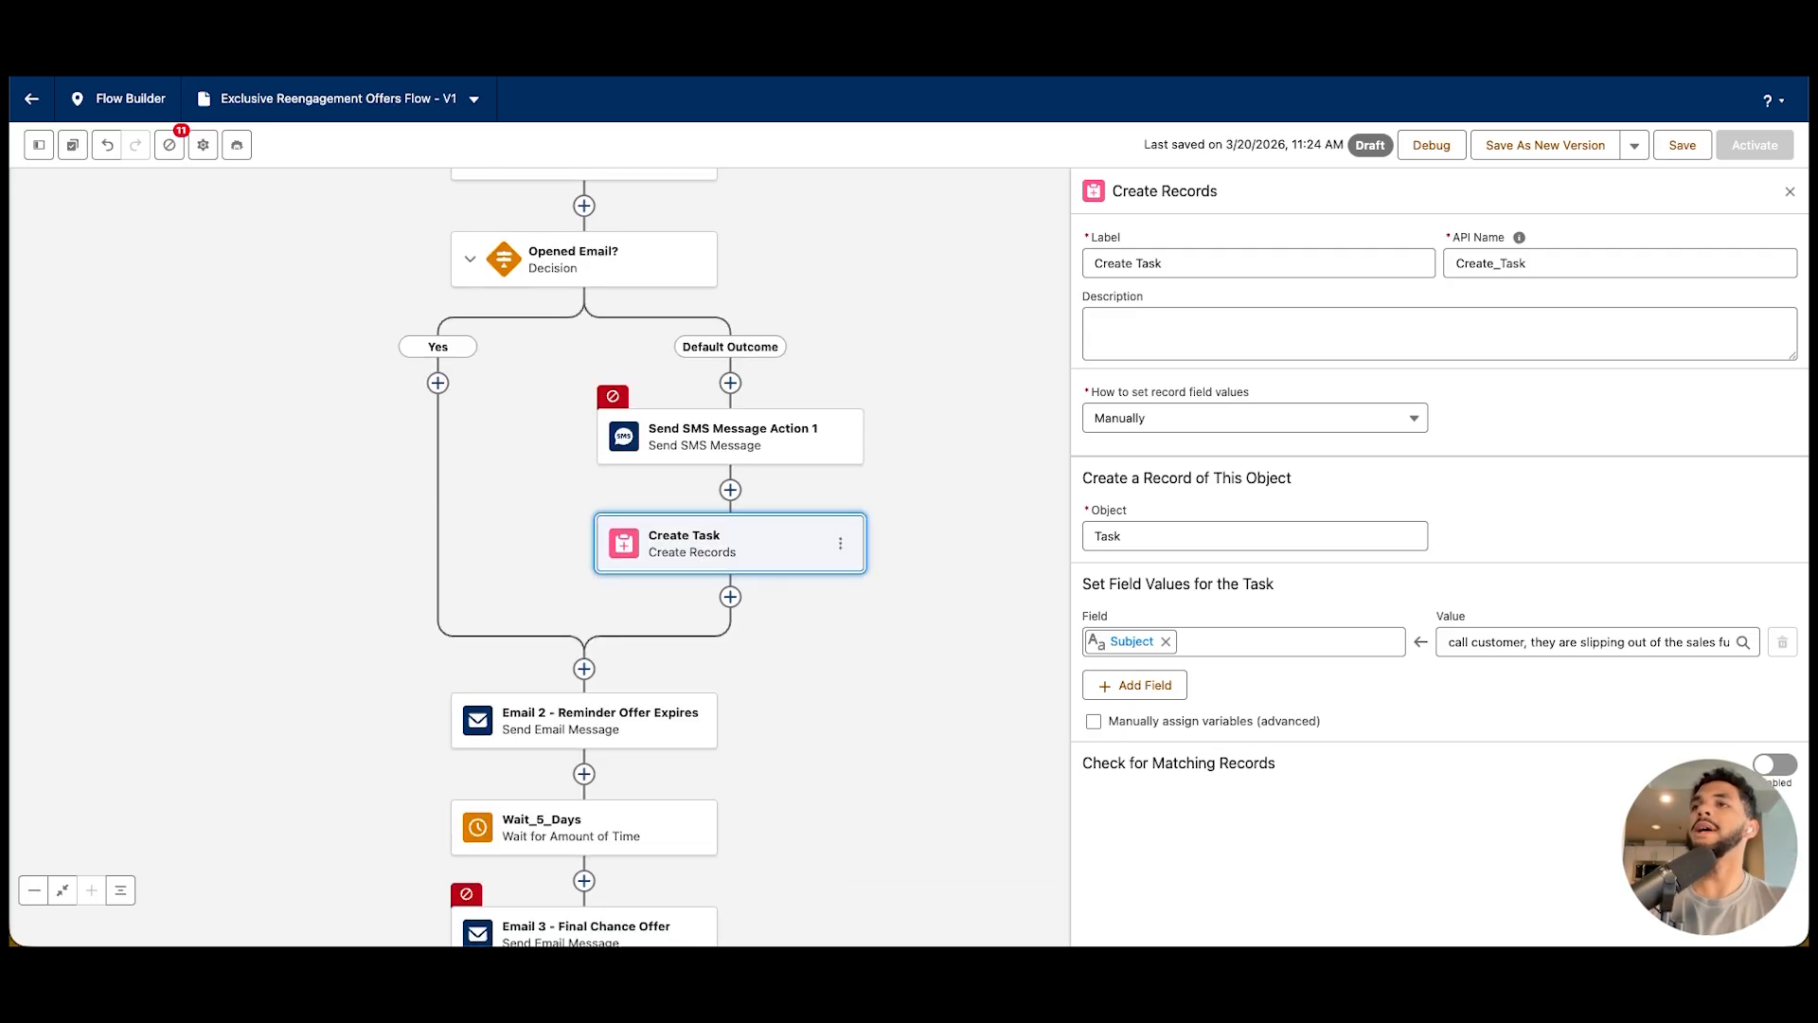
click(582, 717)
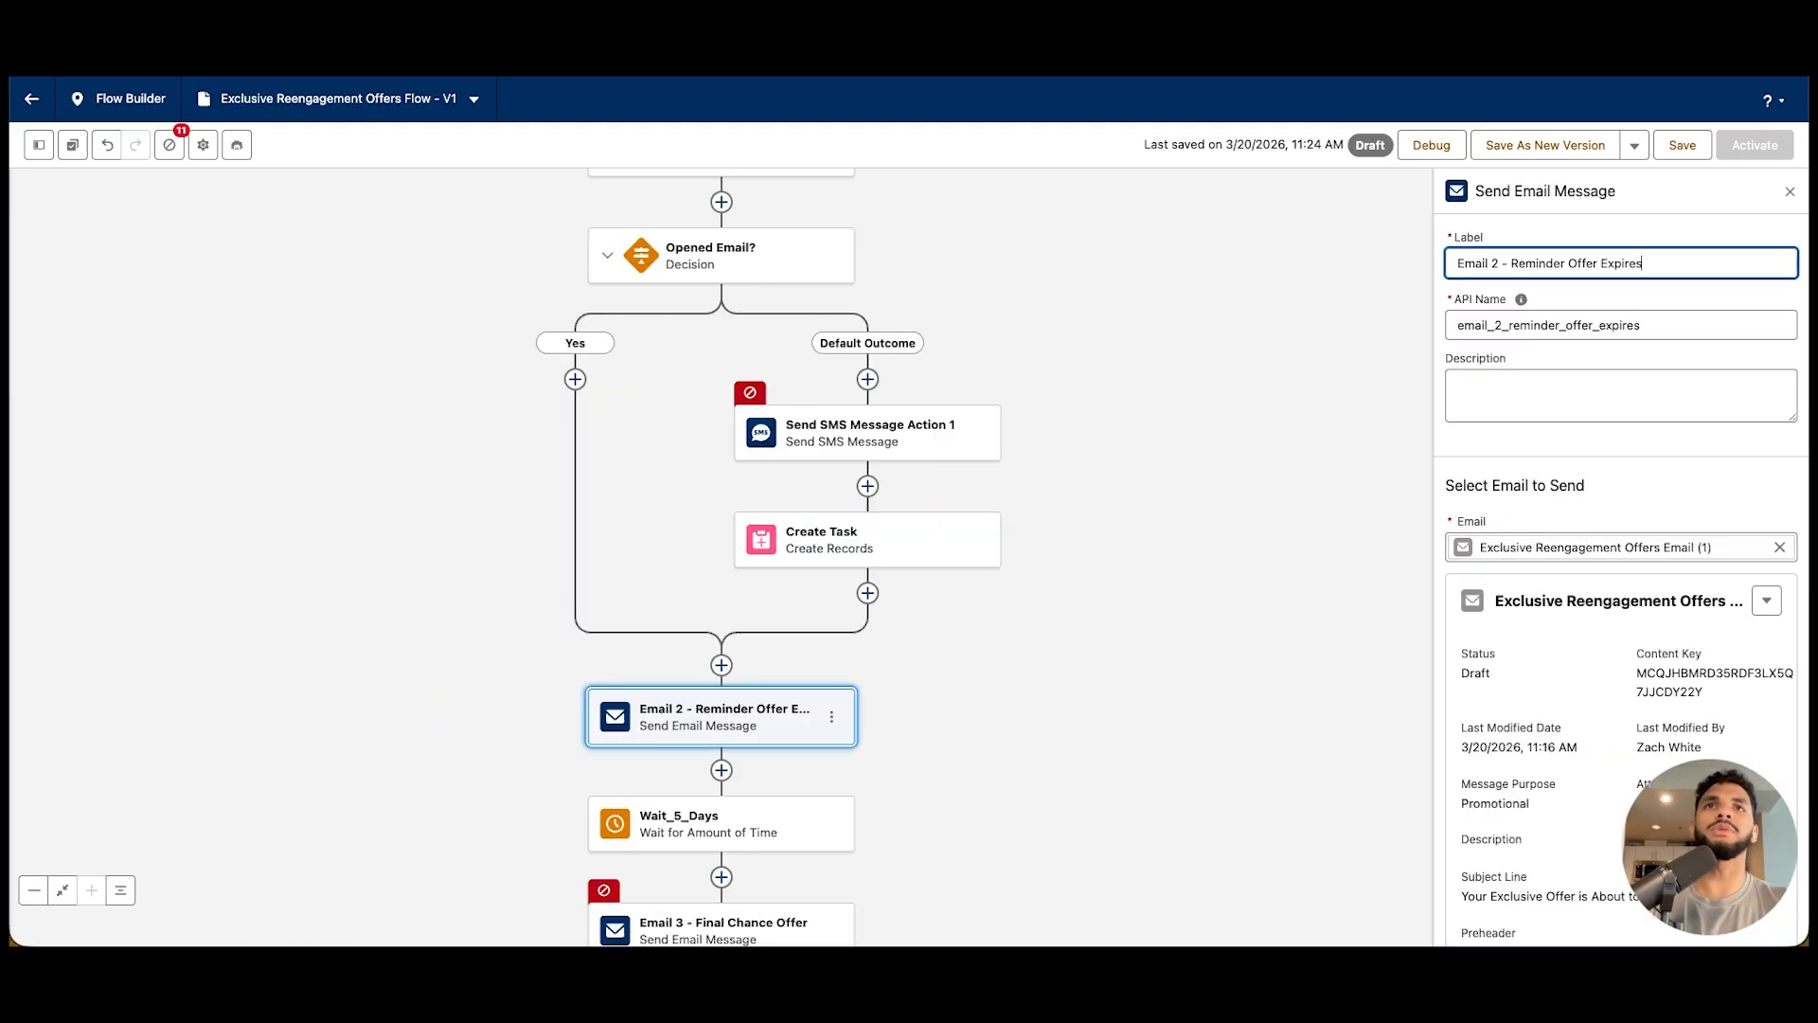
scroll(1621, 568, down, 6)
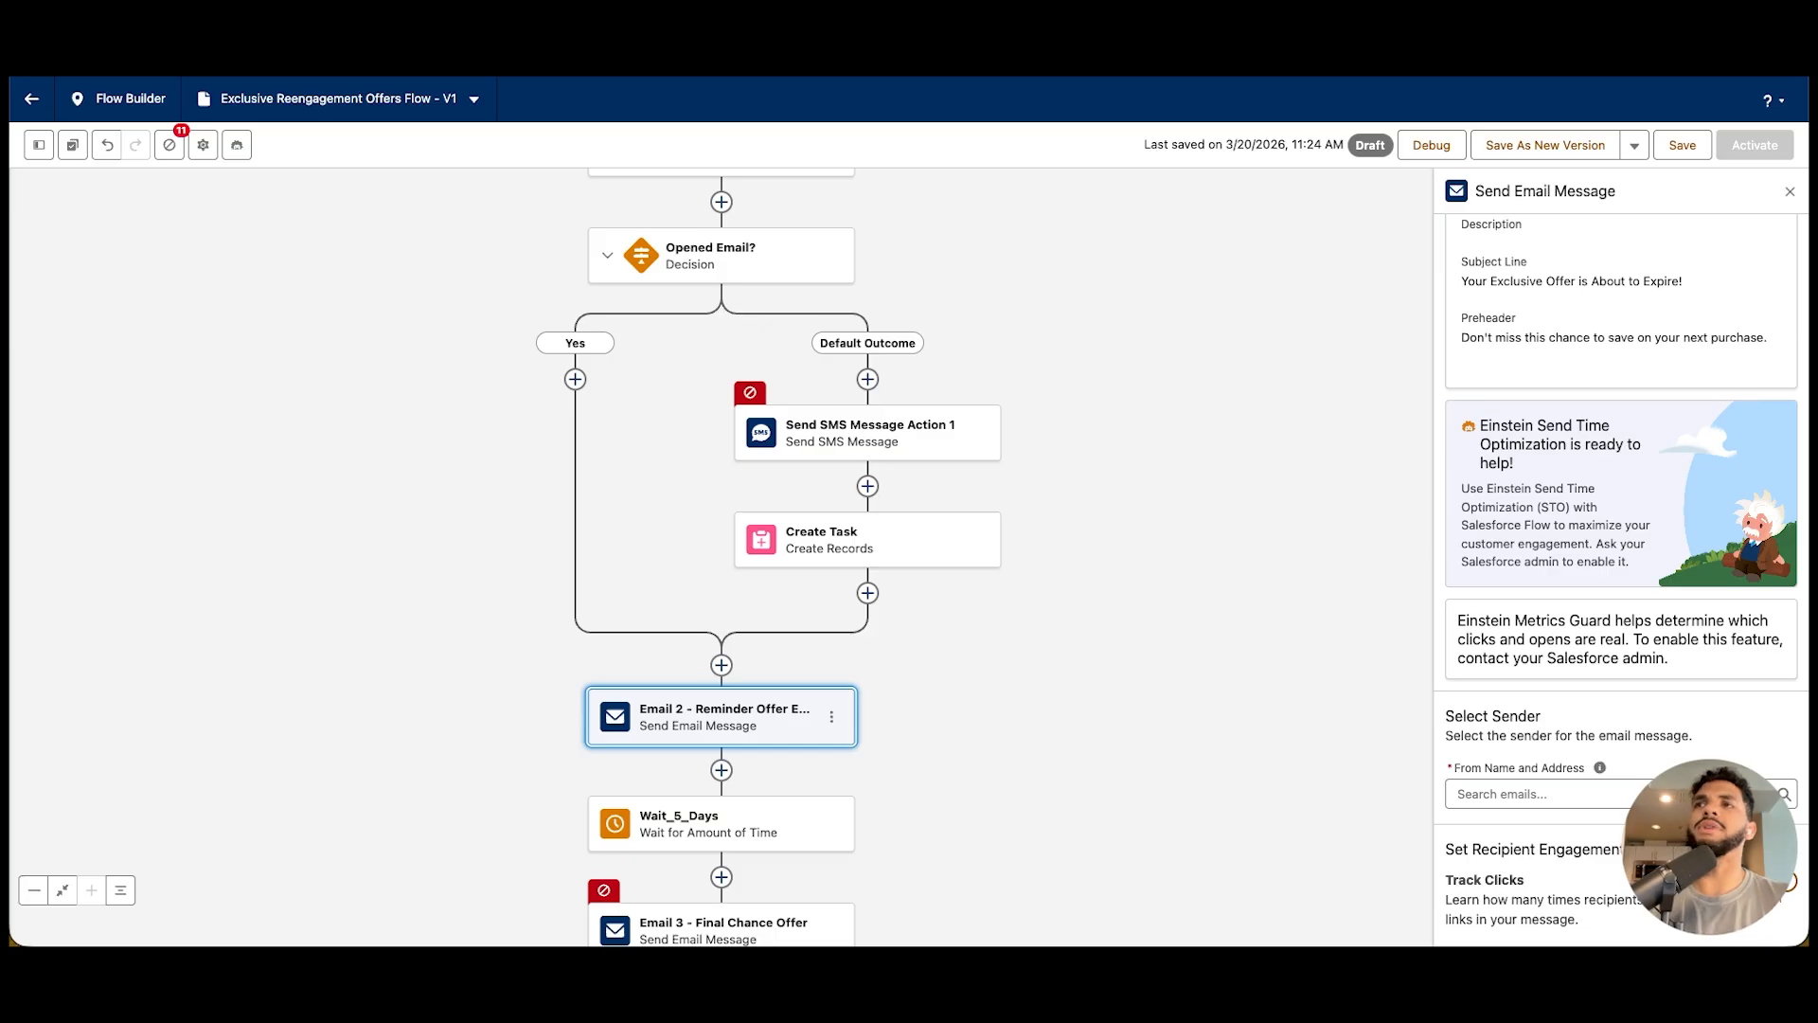
scroll(722, 557, down, 1)
scroll(722, 557, left, 1)
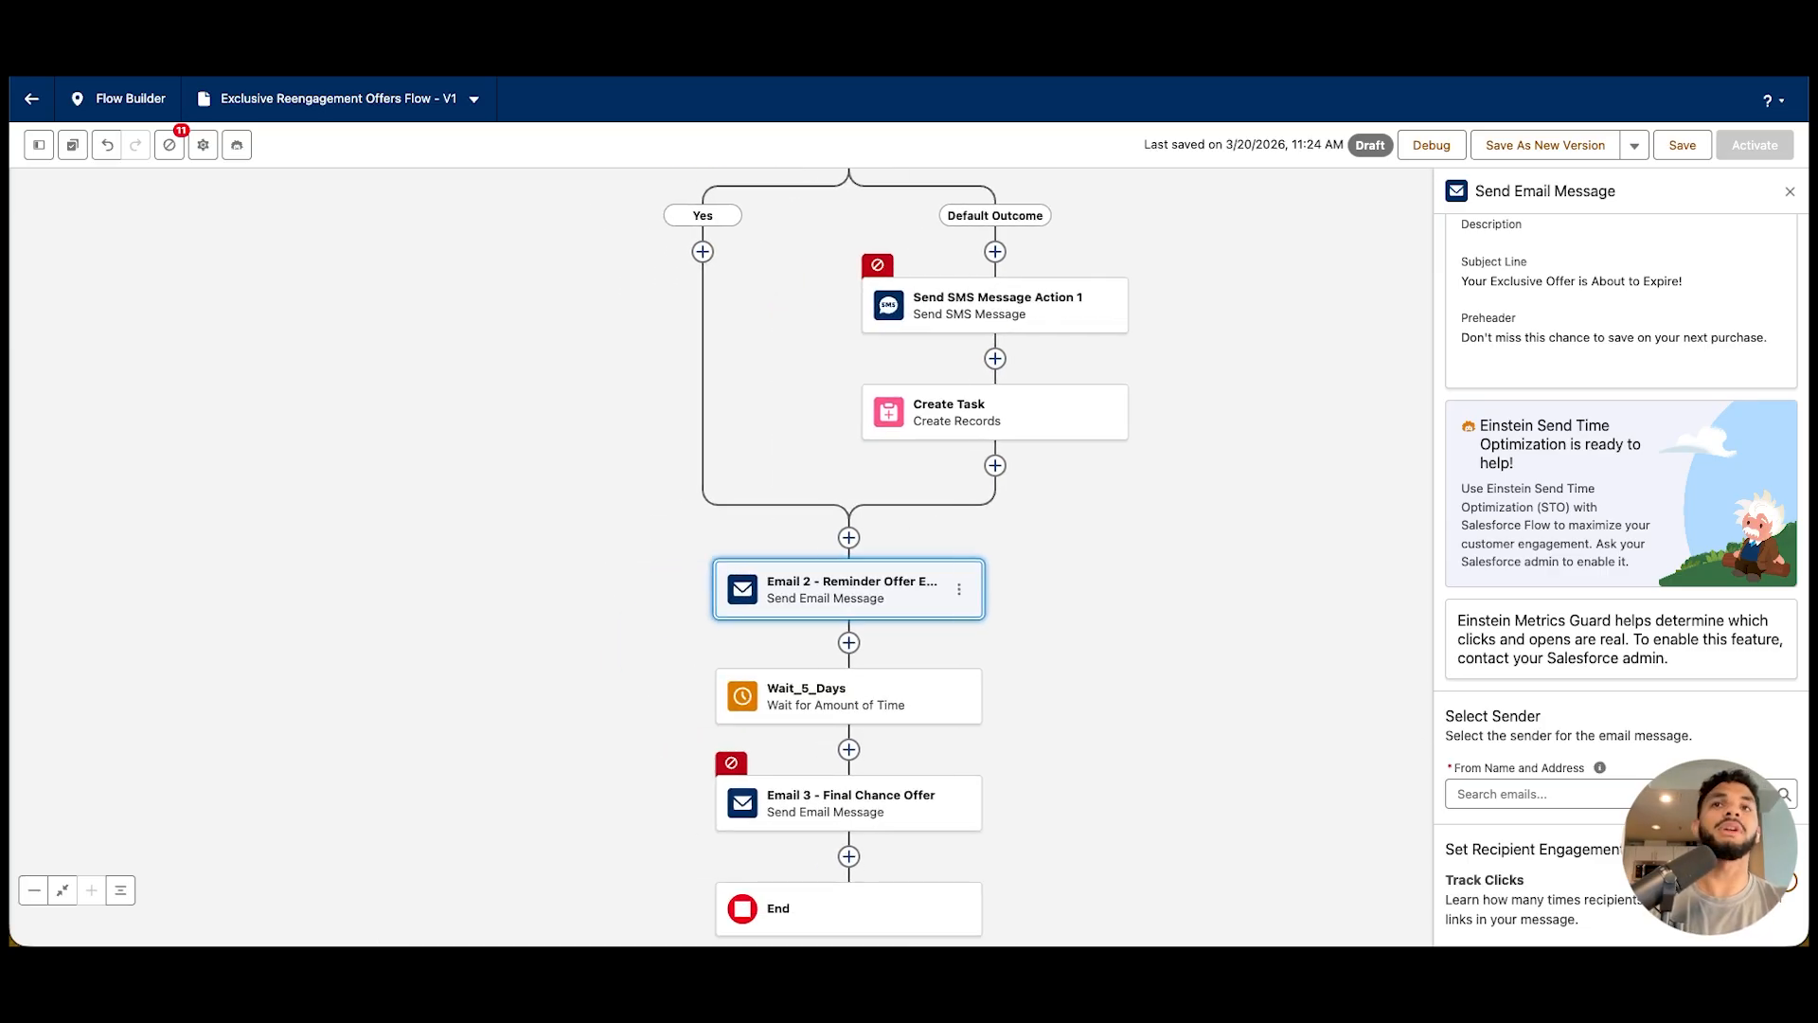
scroll(719, 559, up, 2)
scroll(720, 559, right, 1)
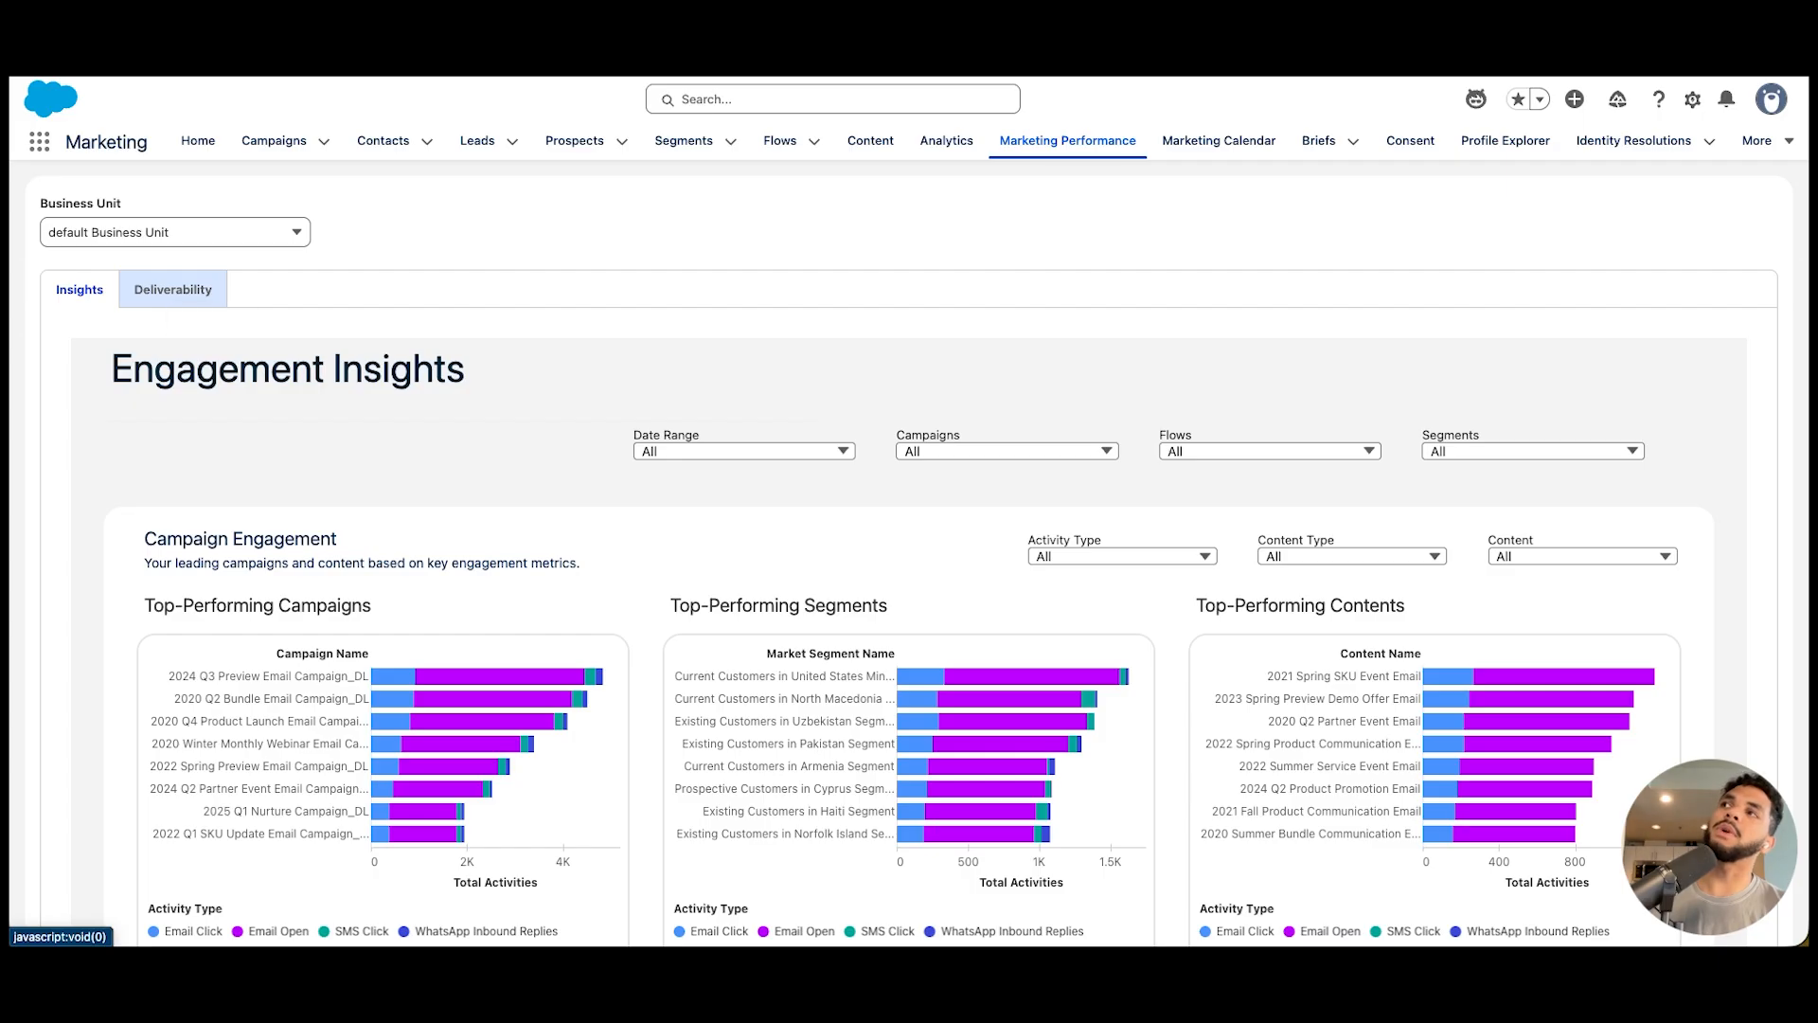
Examine the Engagement Insights charts for top-performing campaigns, segments and contents, plus the activity trends
click(173, 290)
click(80, 290)
scroll(473, 615, down, 3)
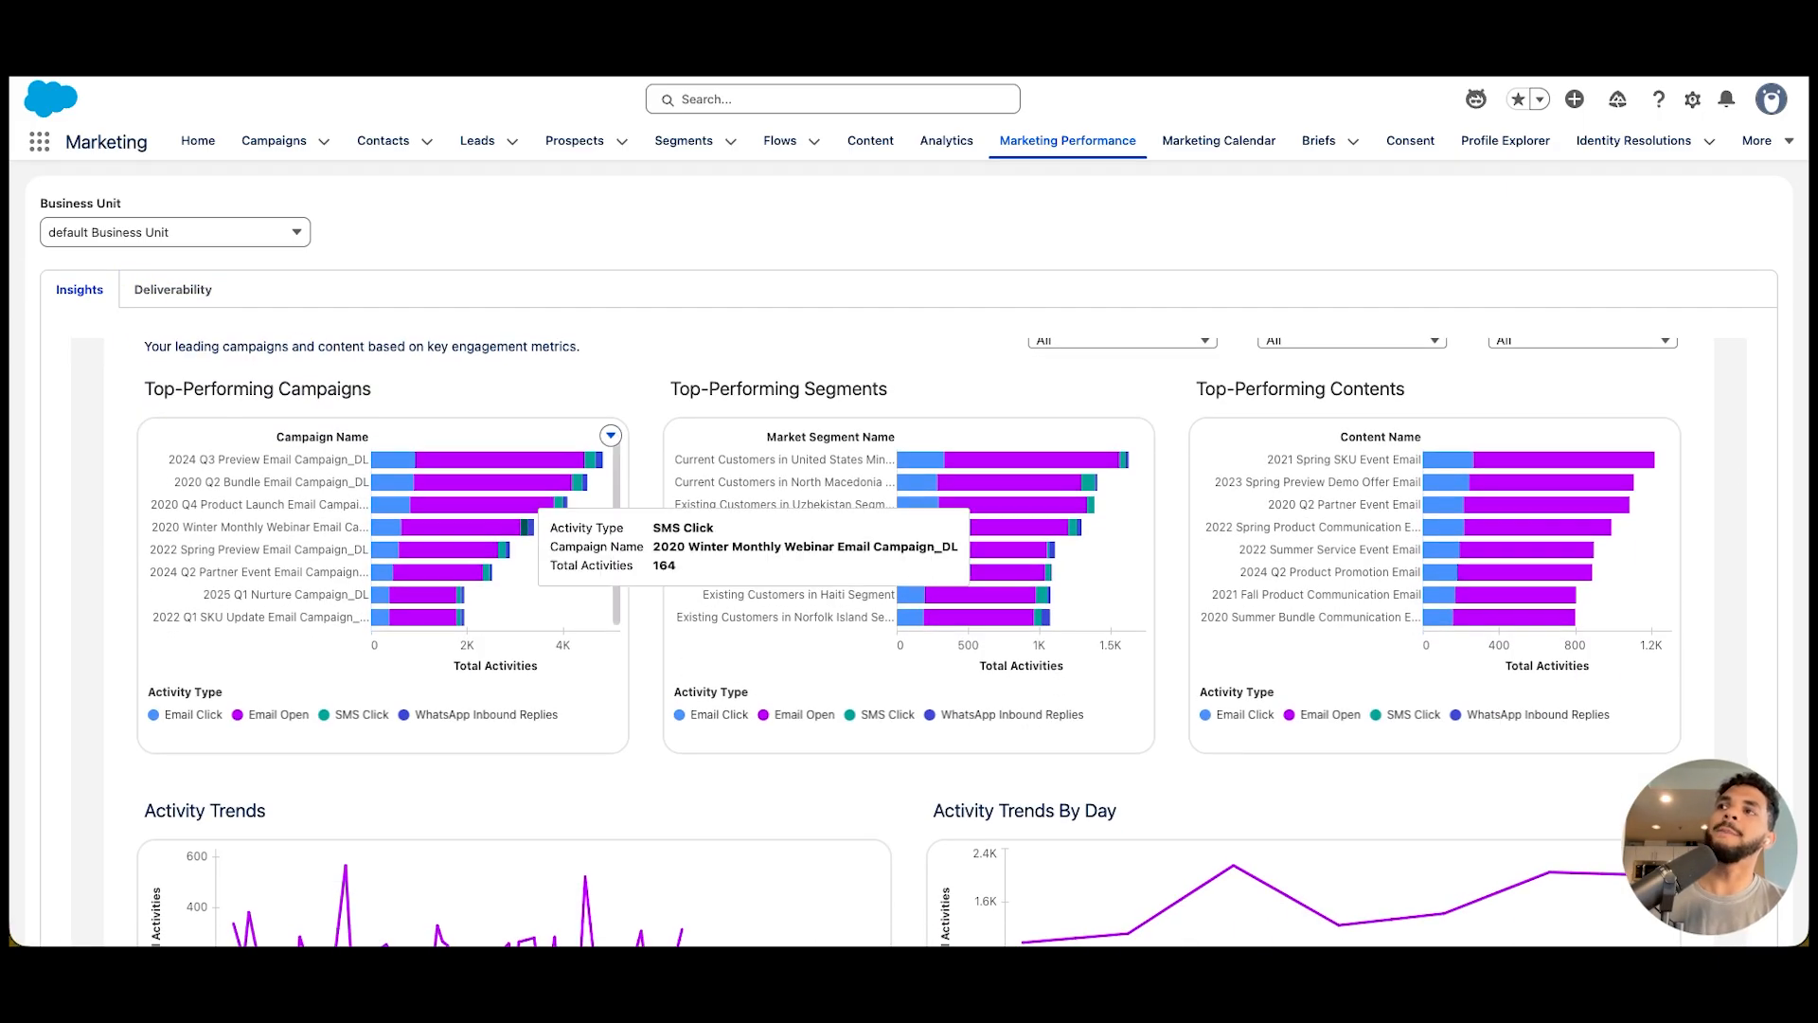
scroll(521, 531, up, 1)
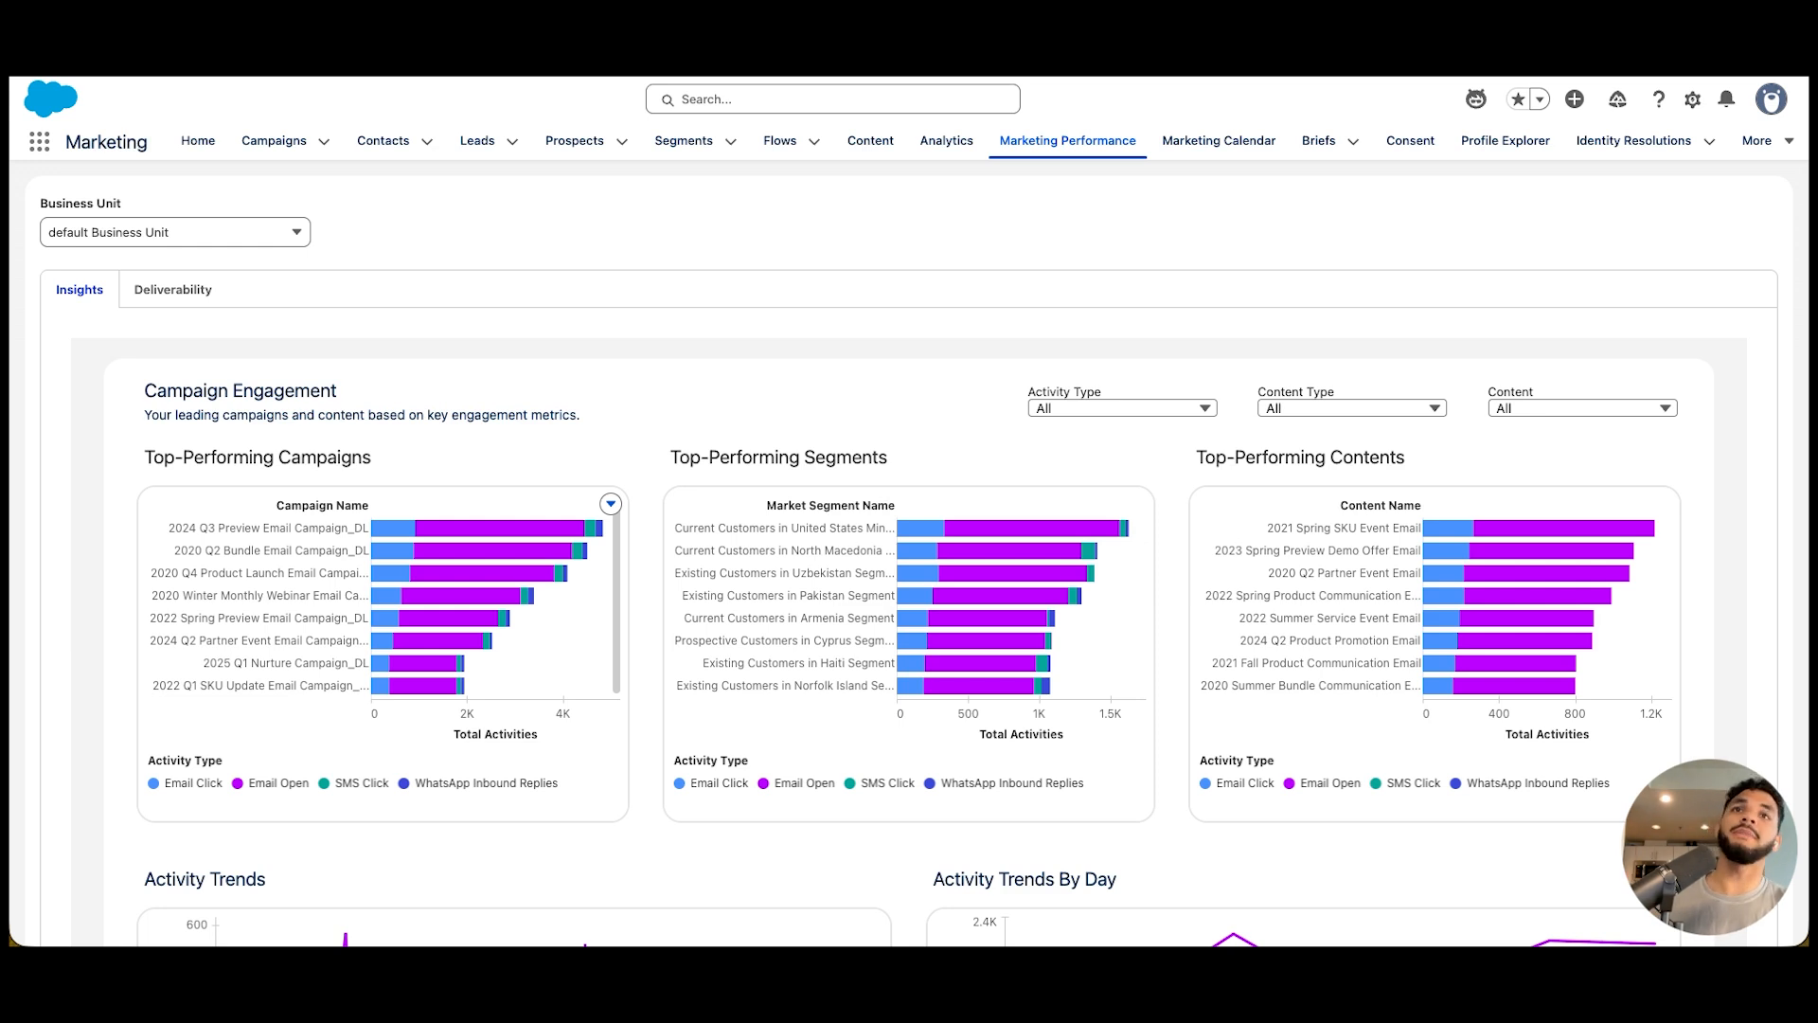
scroll(378, 606, down, 3)
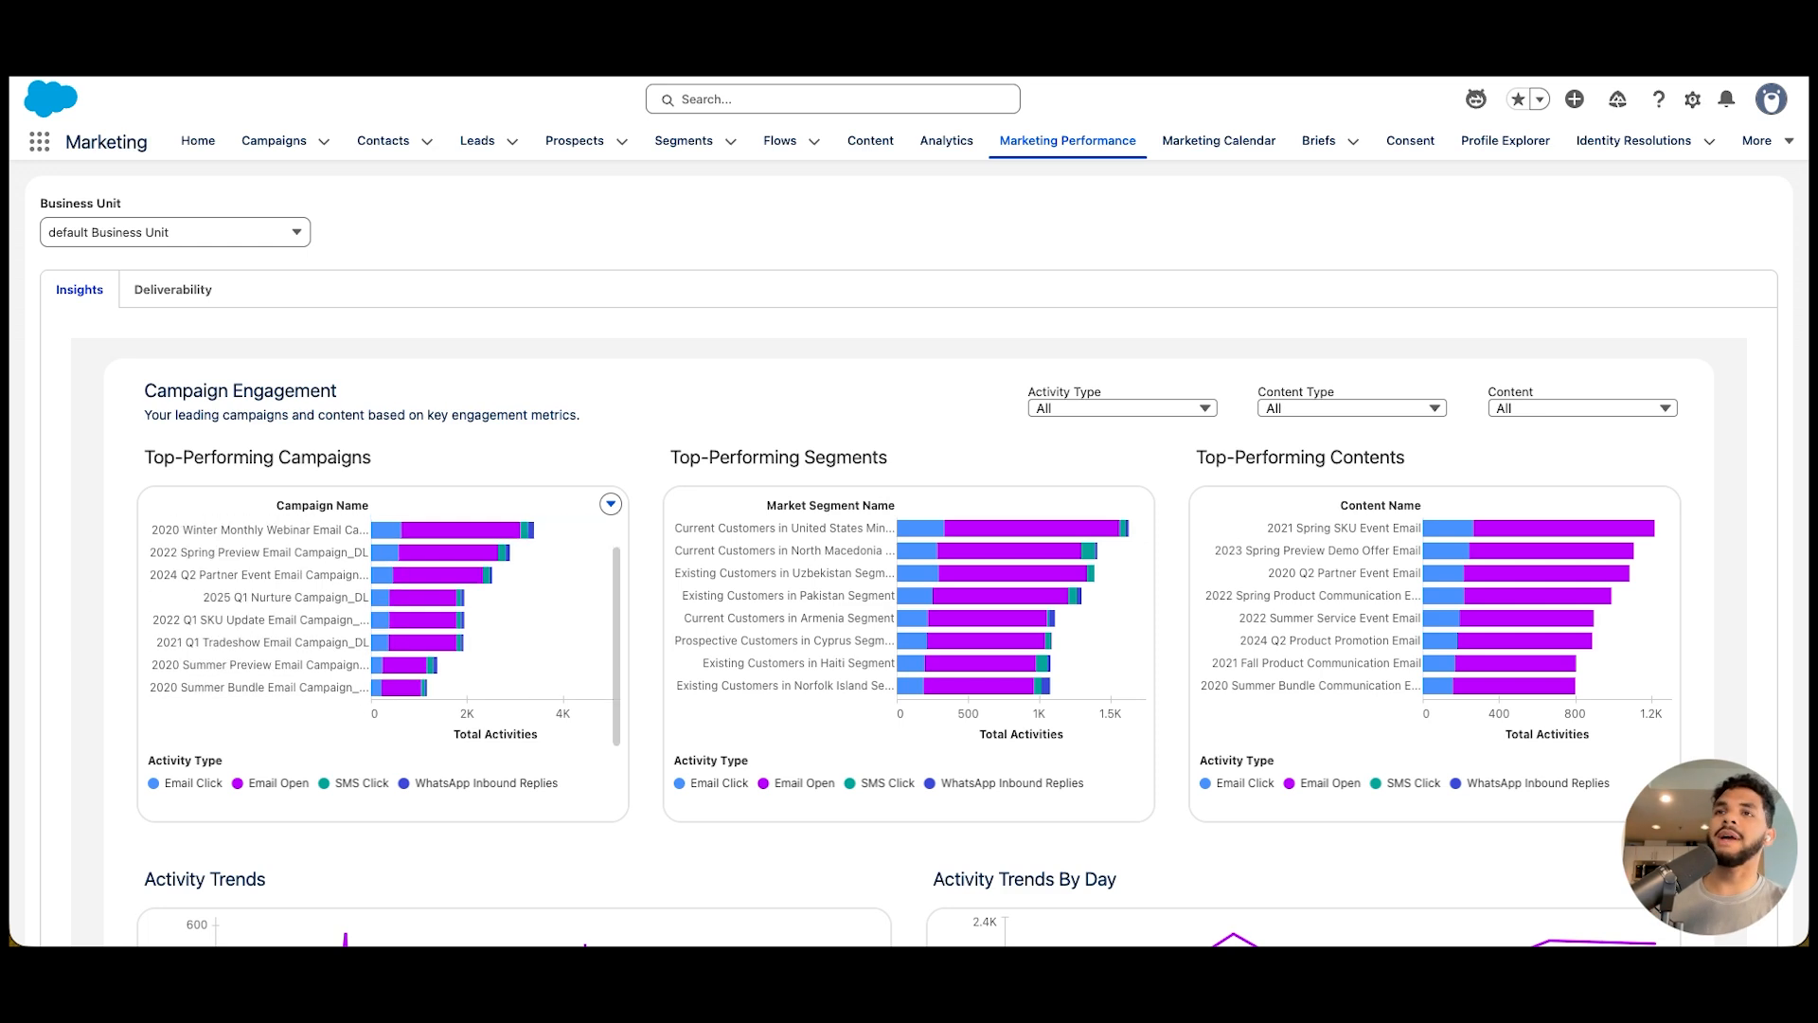
scroll(379, 606, down, 3)
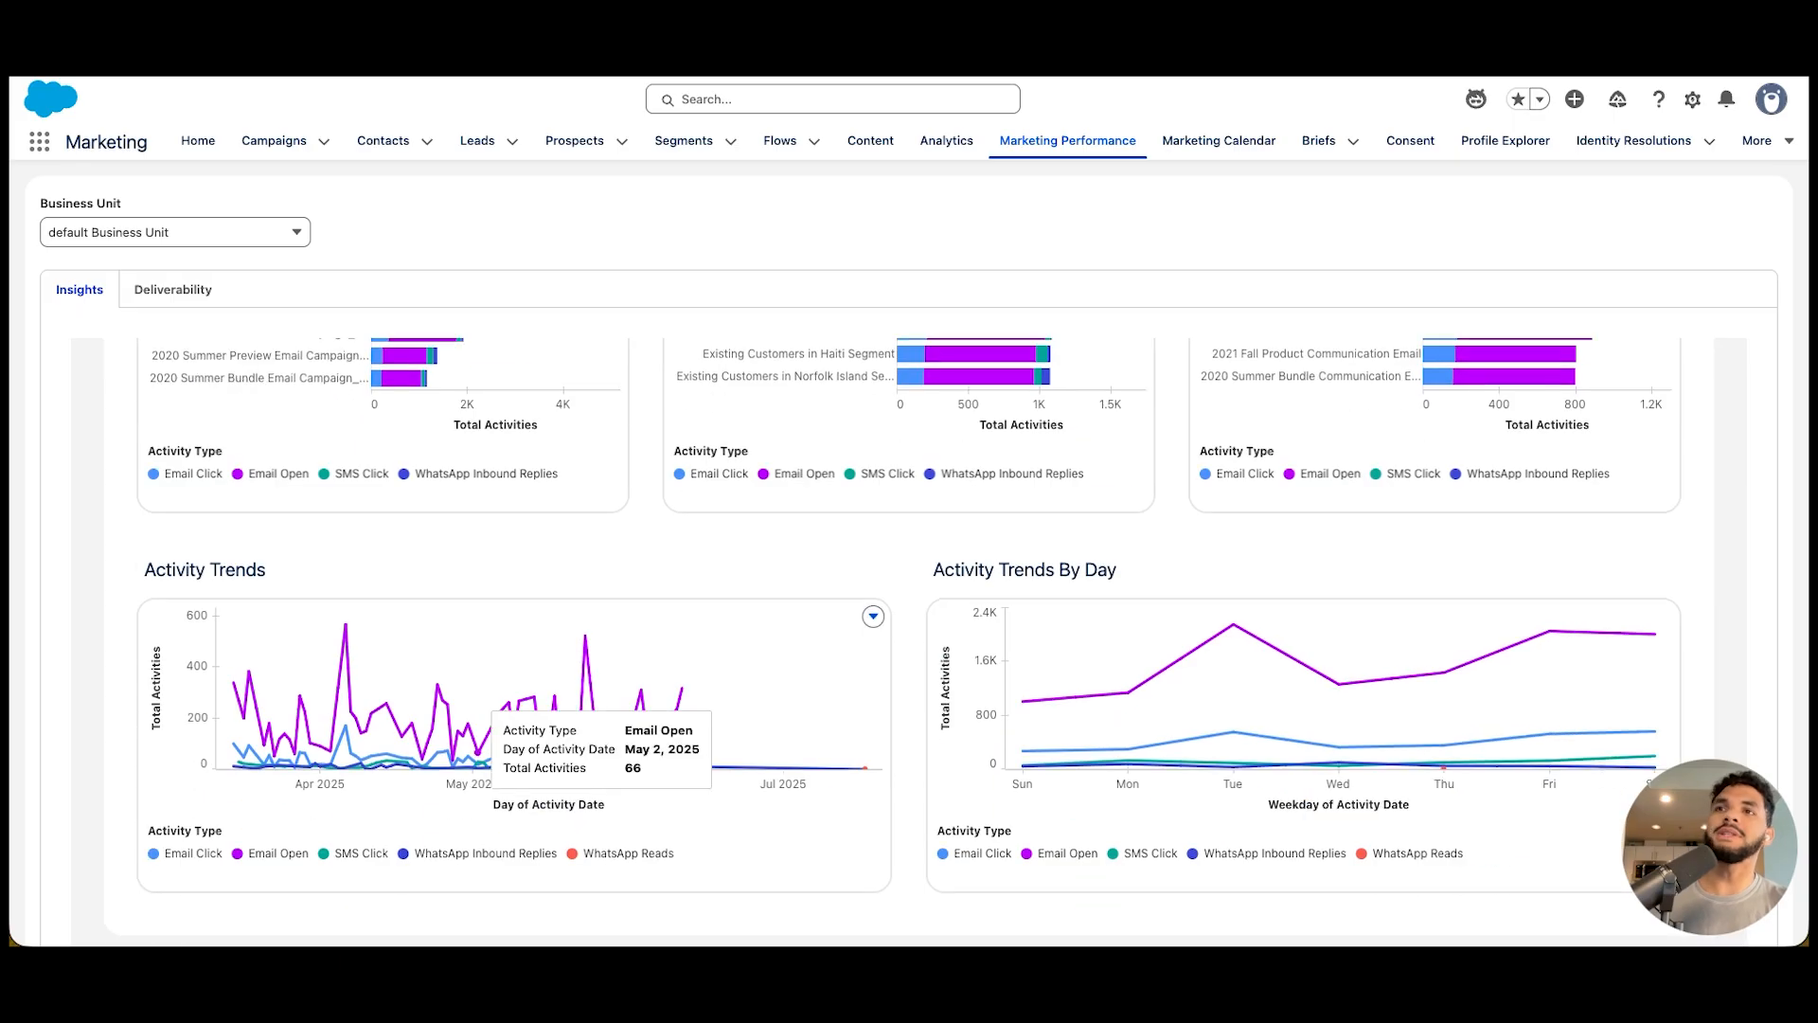
scroll(601, 722, down, 1)
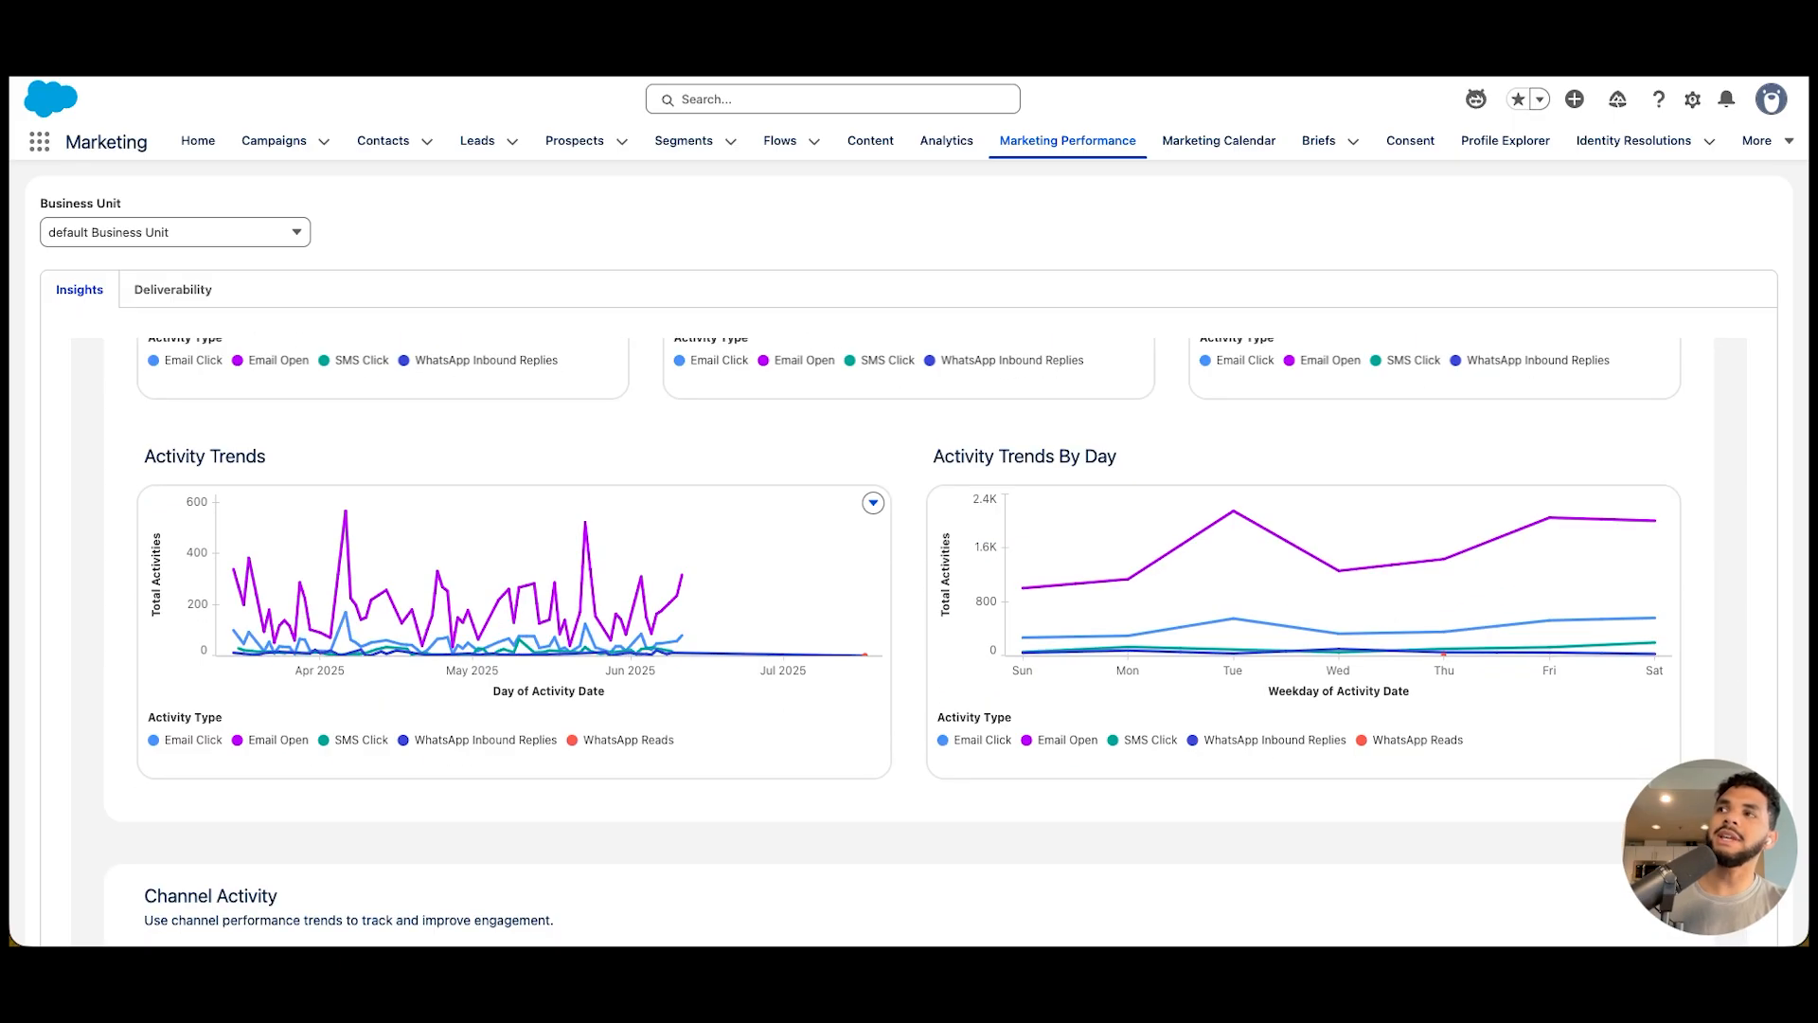
scroll(492, 568, down, 2)
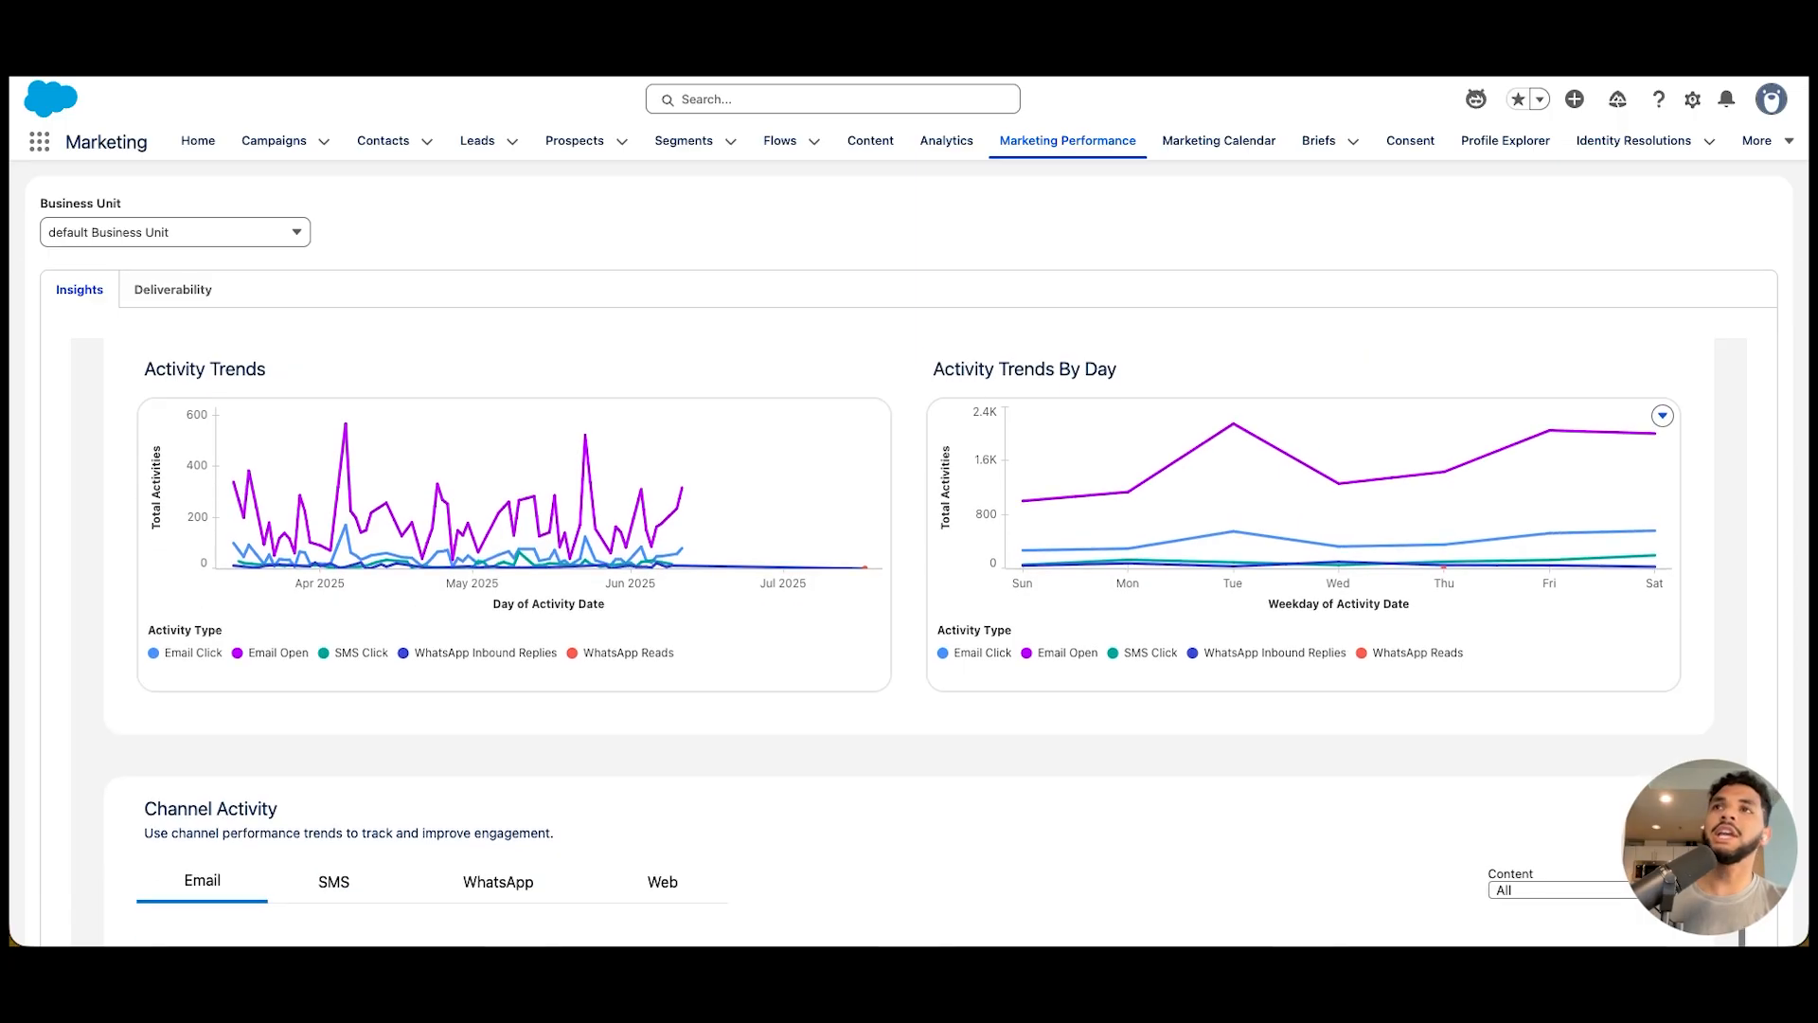
Review the email channel activity metrics and the Successful Send Details table in Engagement Insights
scroll(492, 569, down, 4)
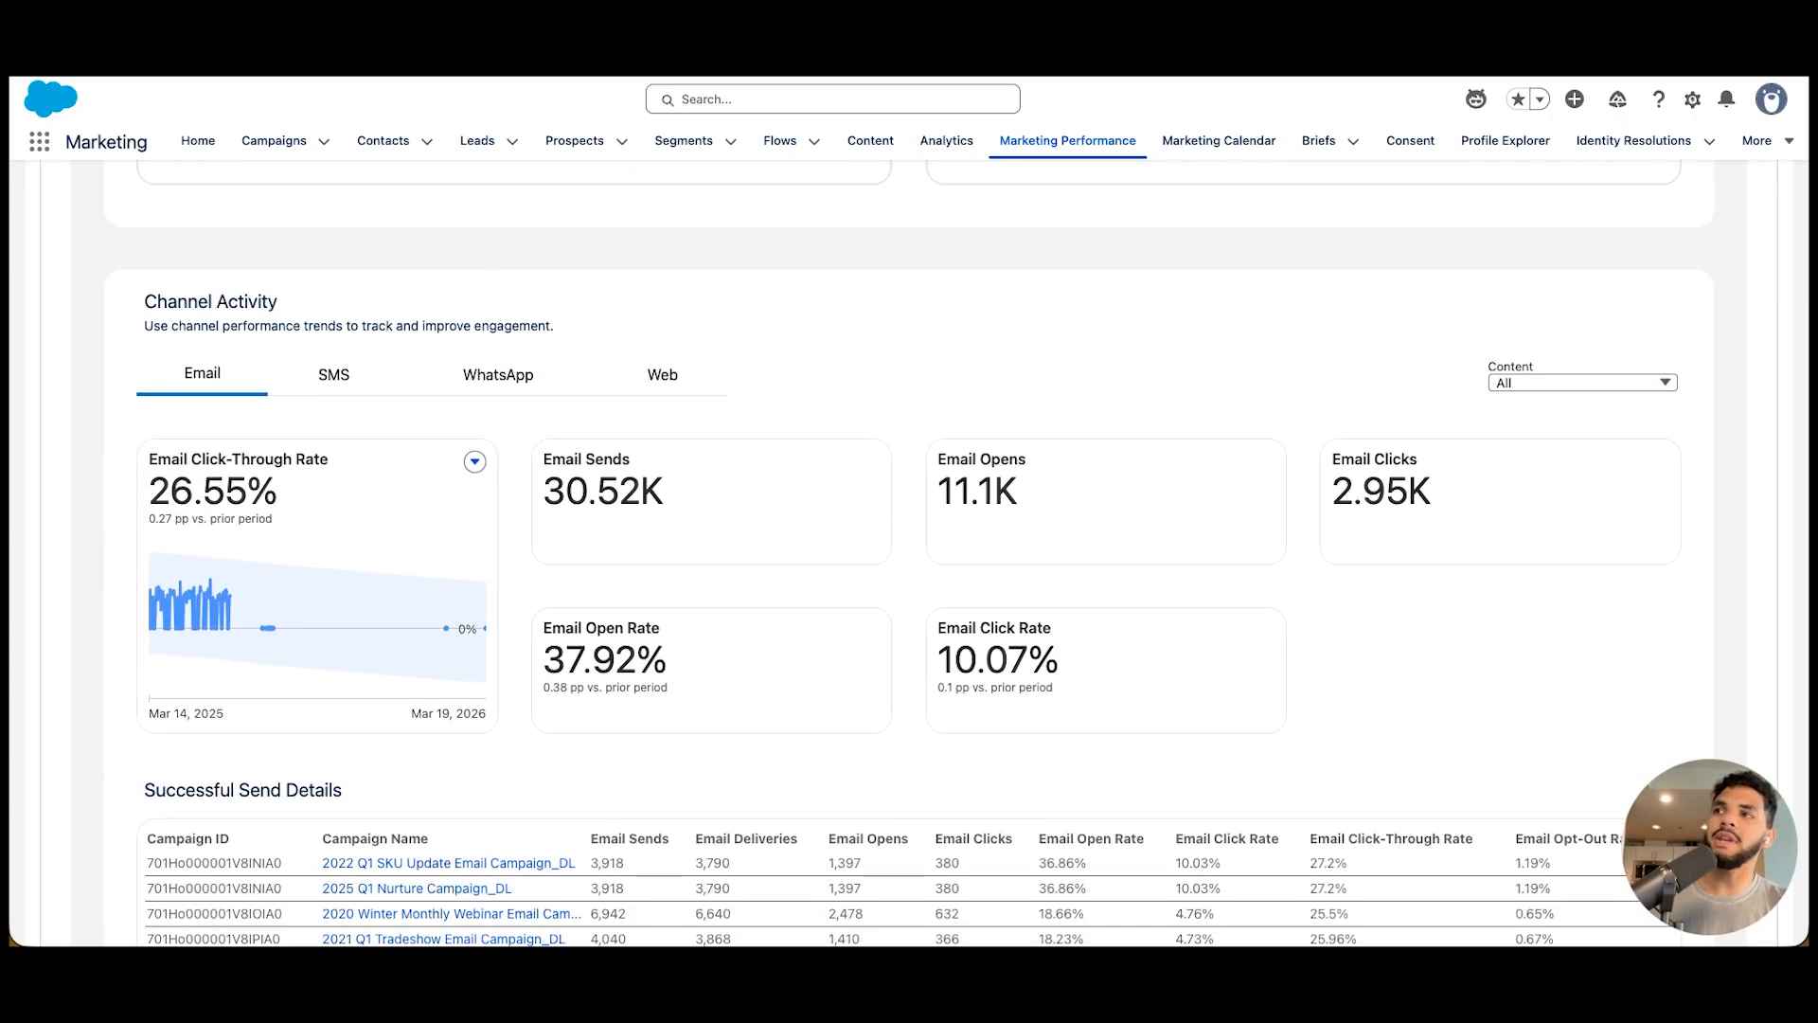
scroll(890, 755, down, 3)
scroll(890, 755, up, 1)
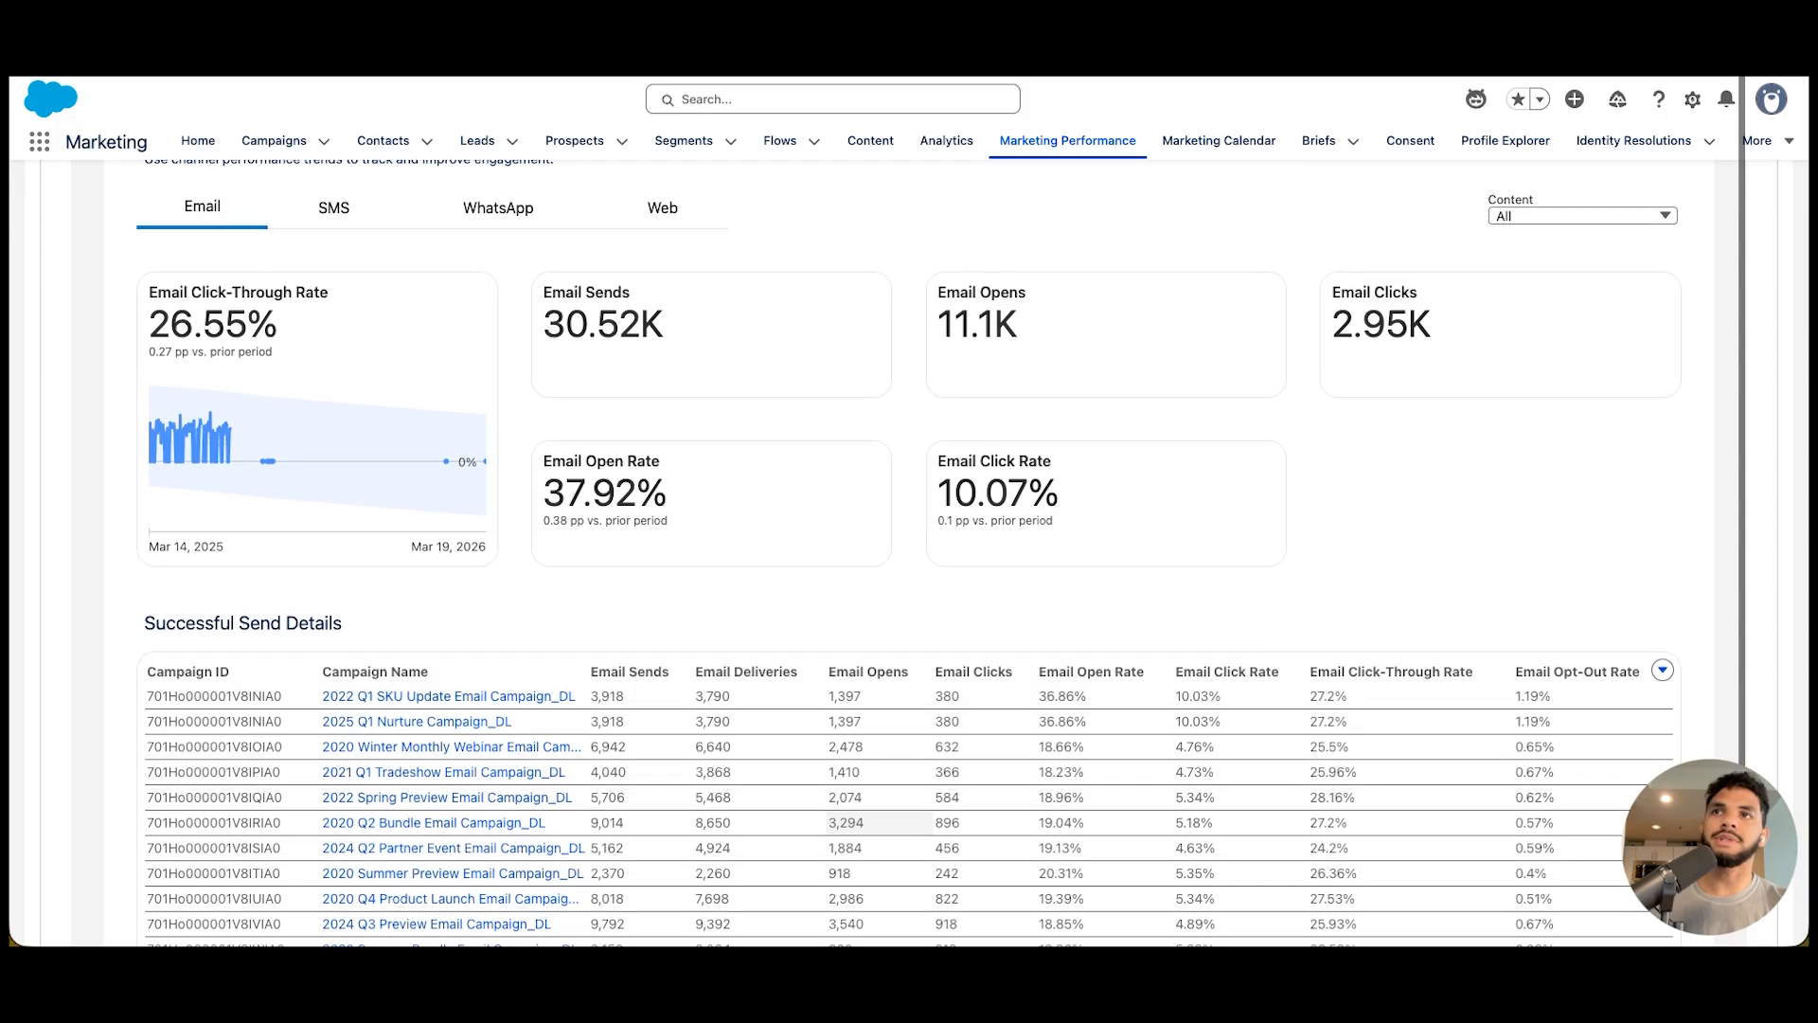
scroll(890, 568, up, 3)
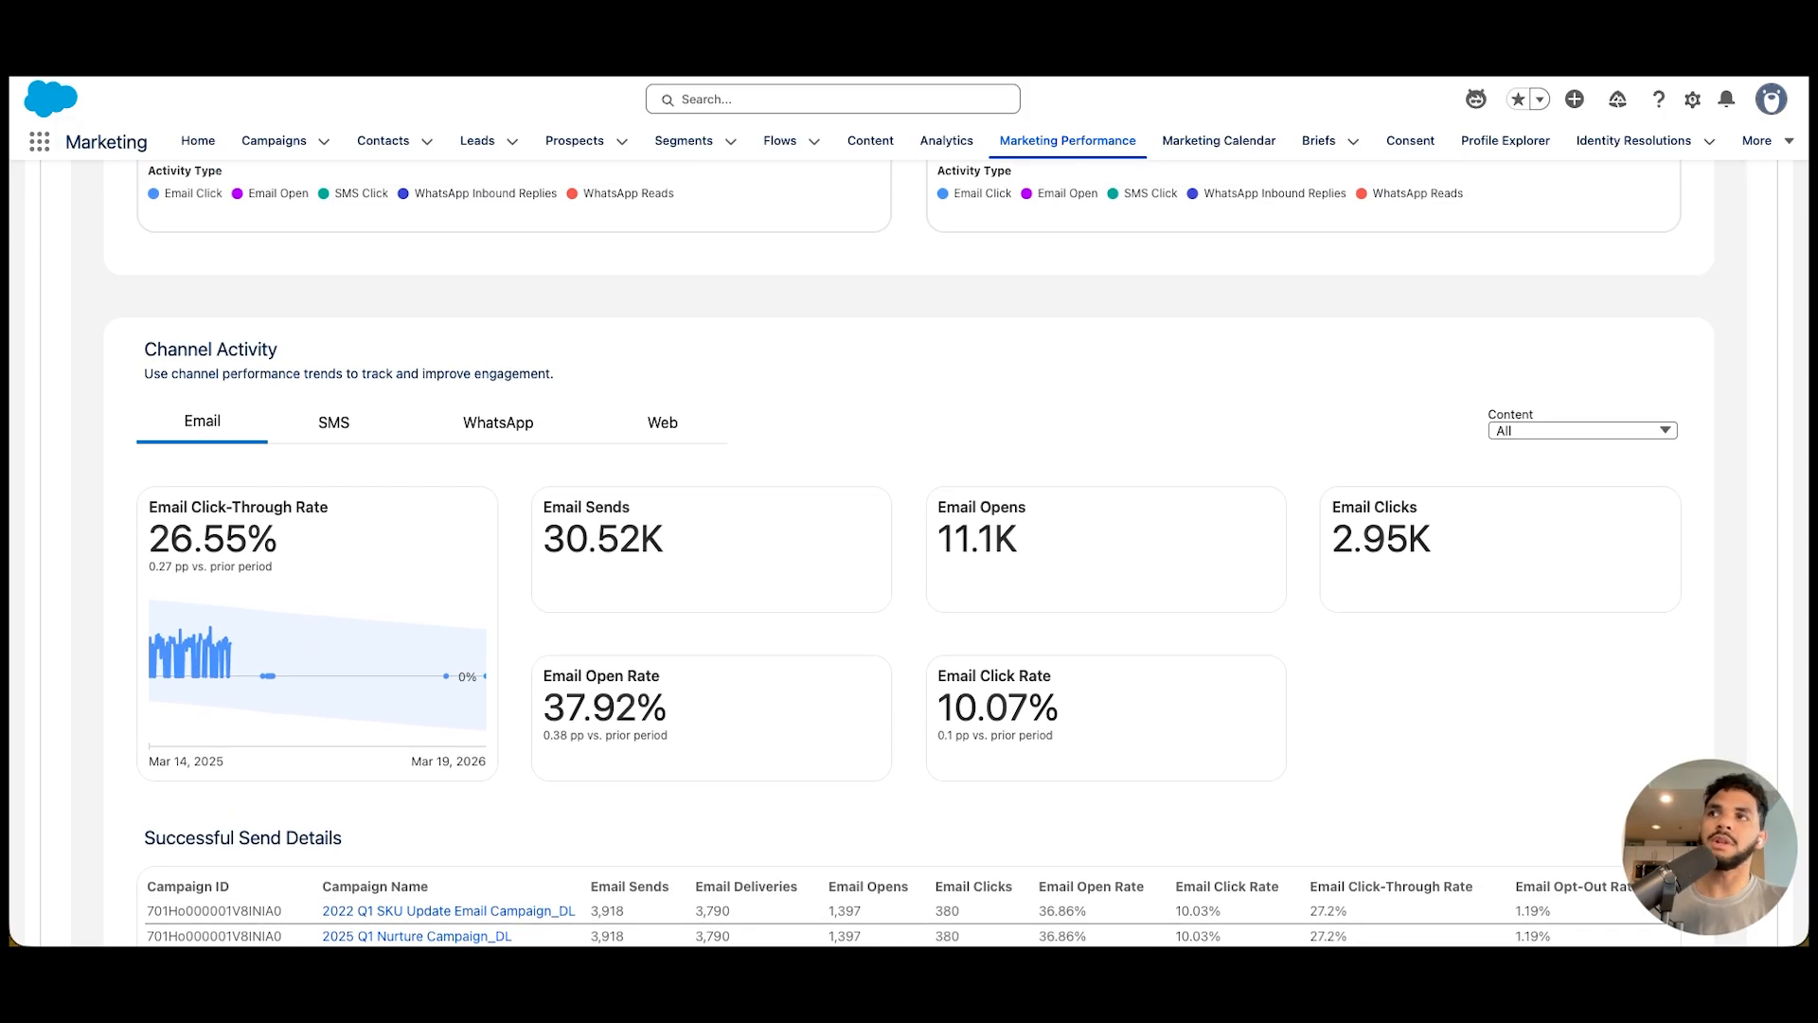
scroll(909, 549, up, 15)
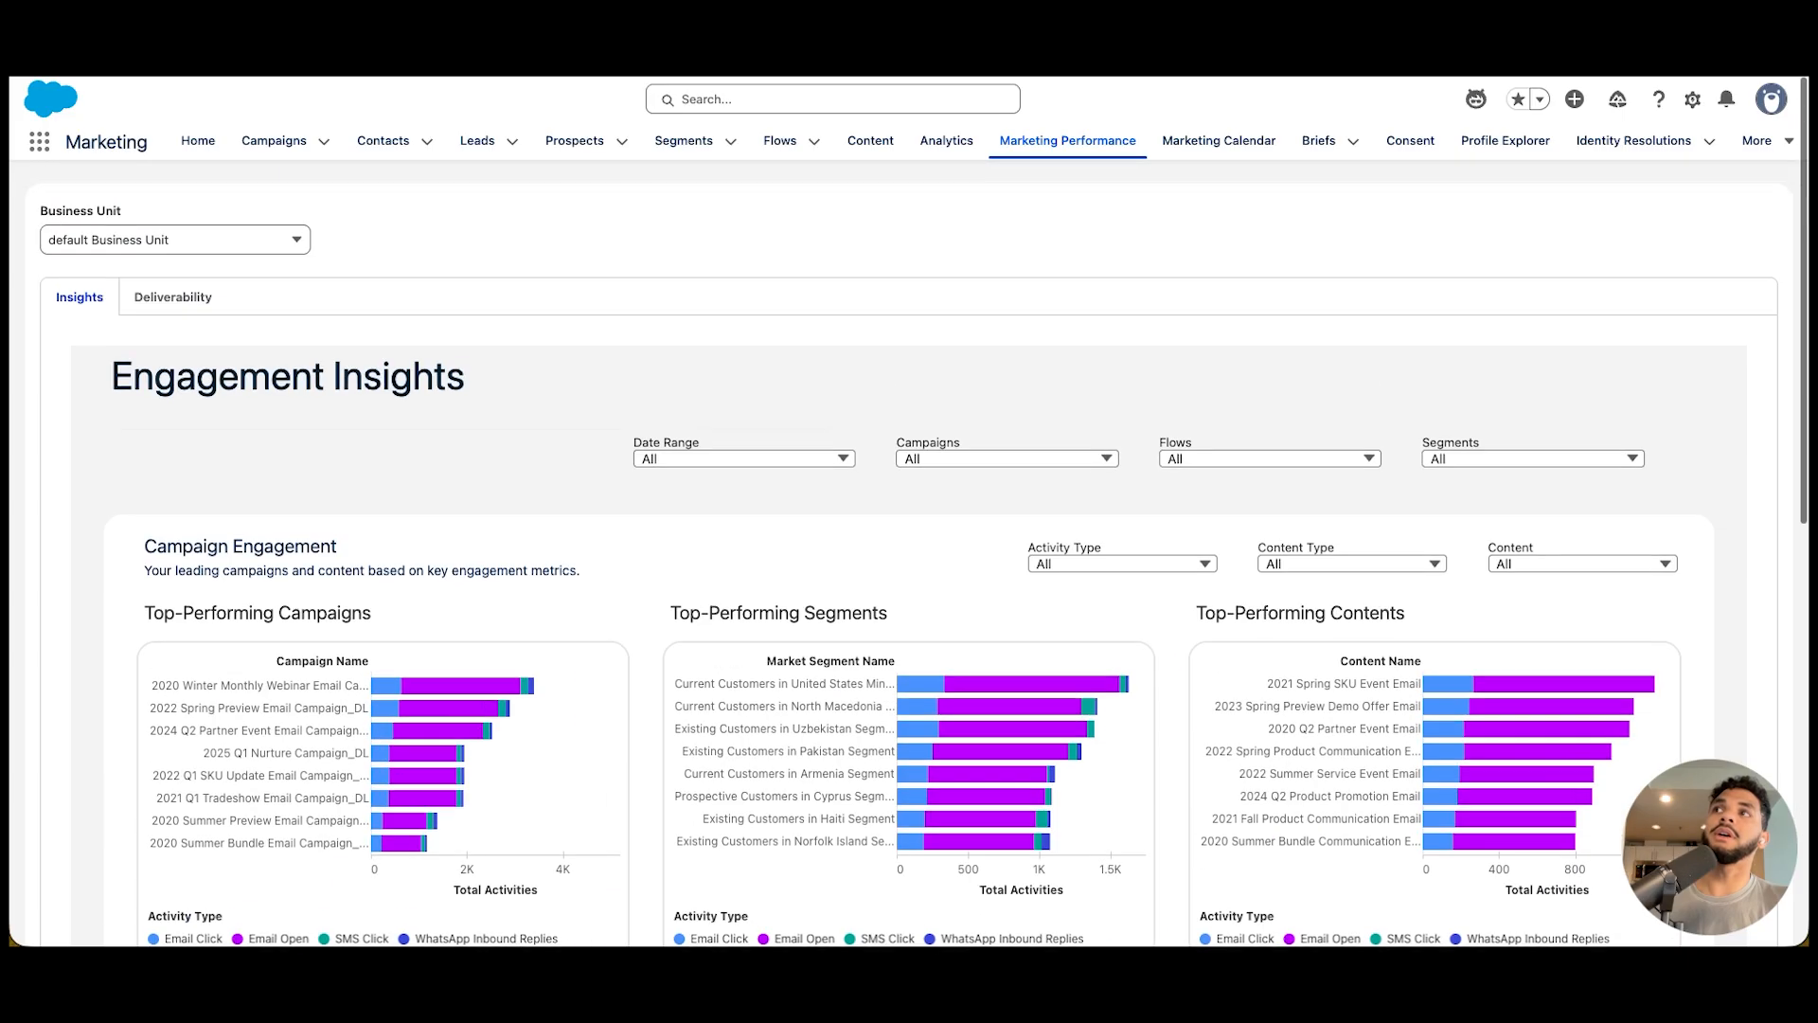
Open the Deliverability dashboard and set its date range to All
click(172, 289)
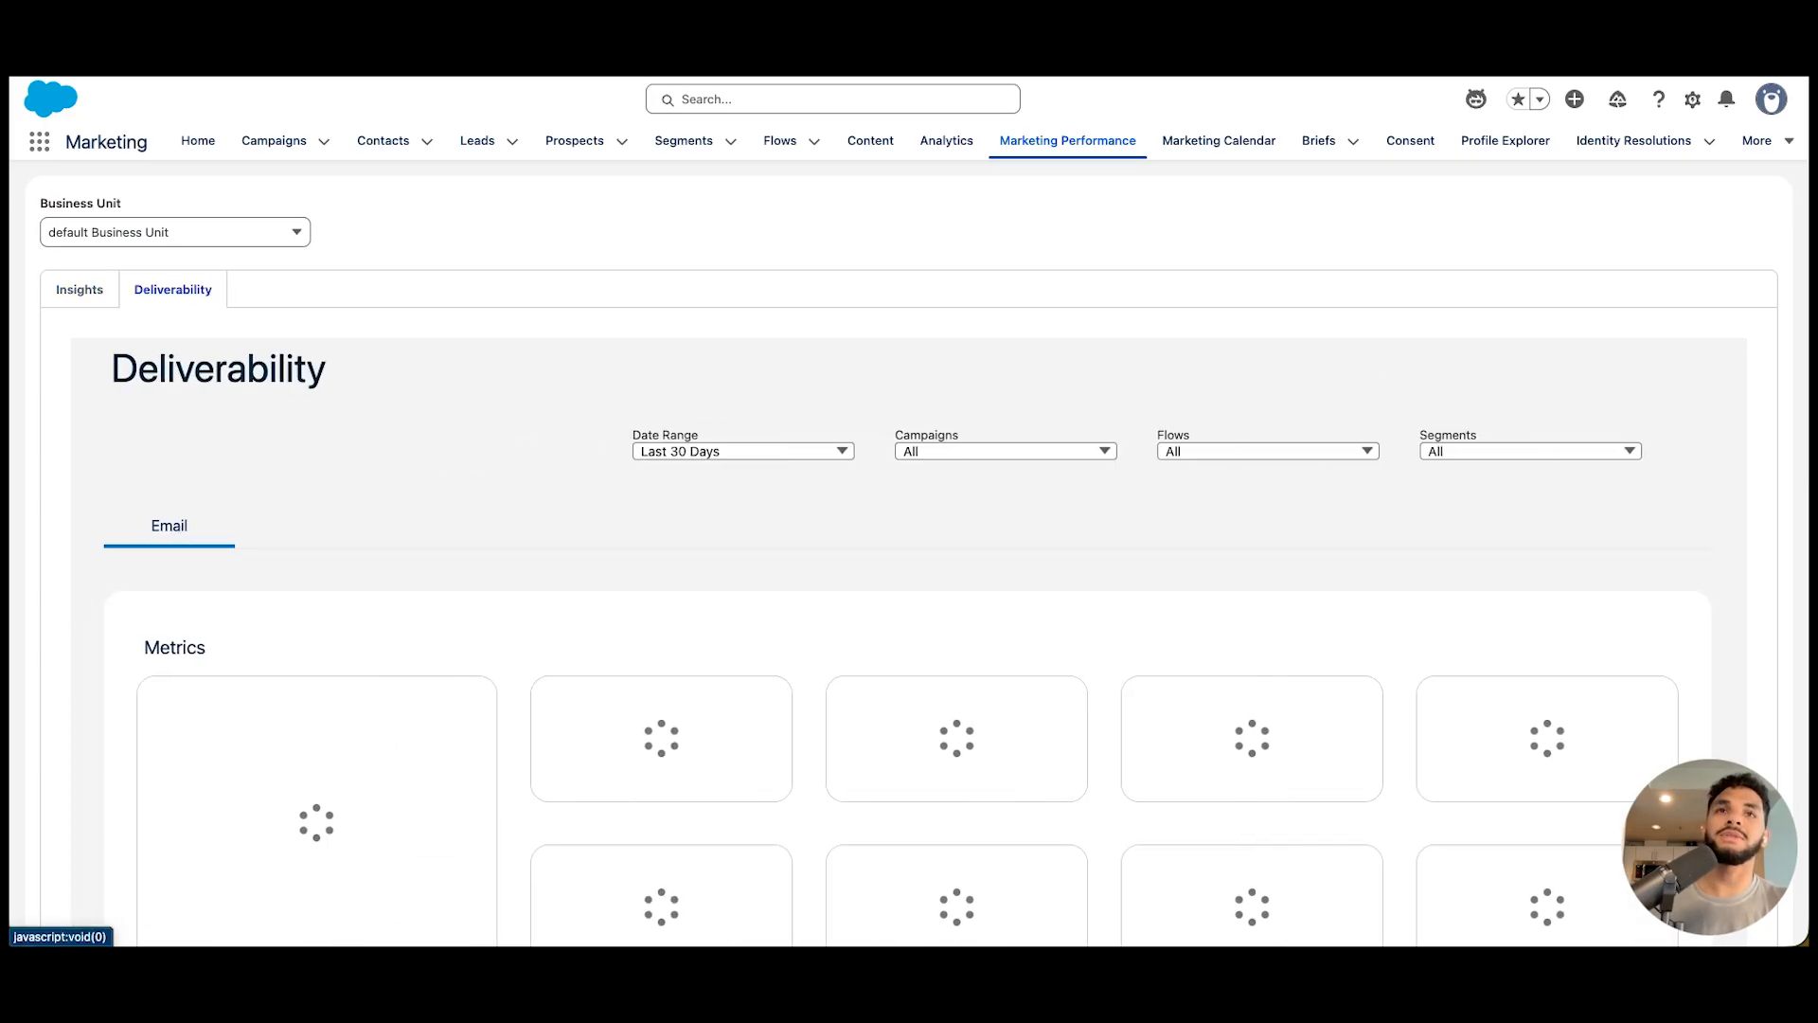
click(744, 451)
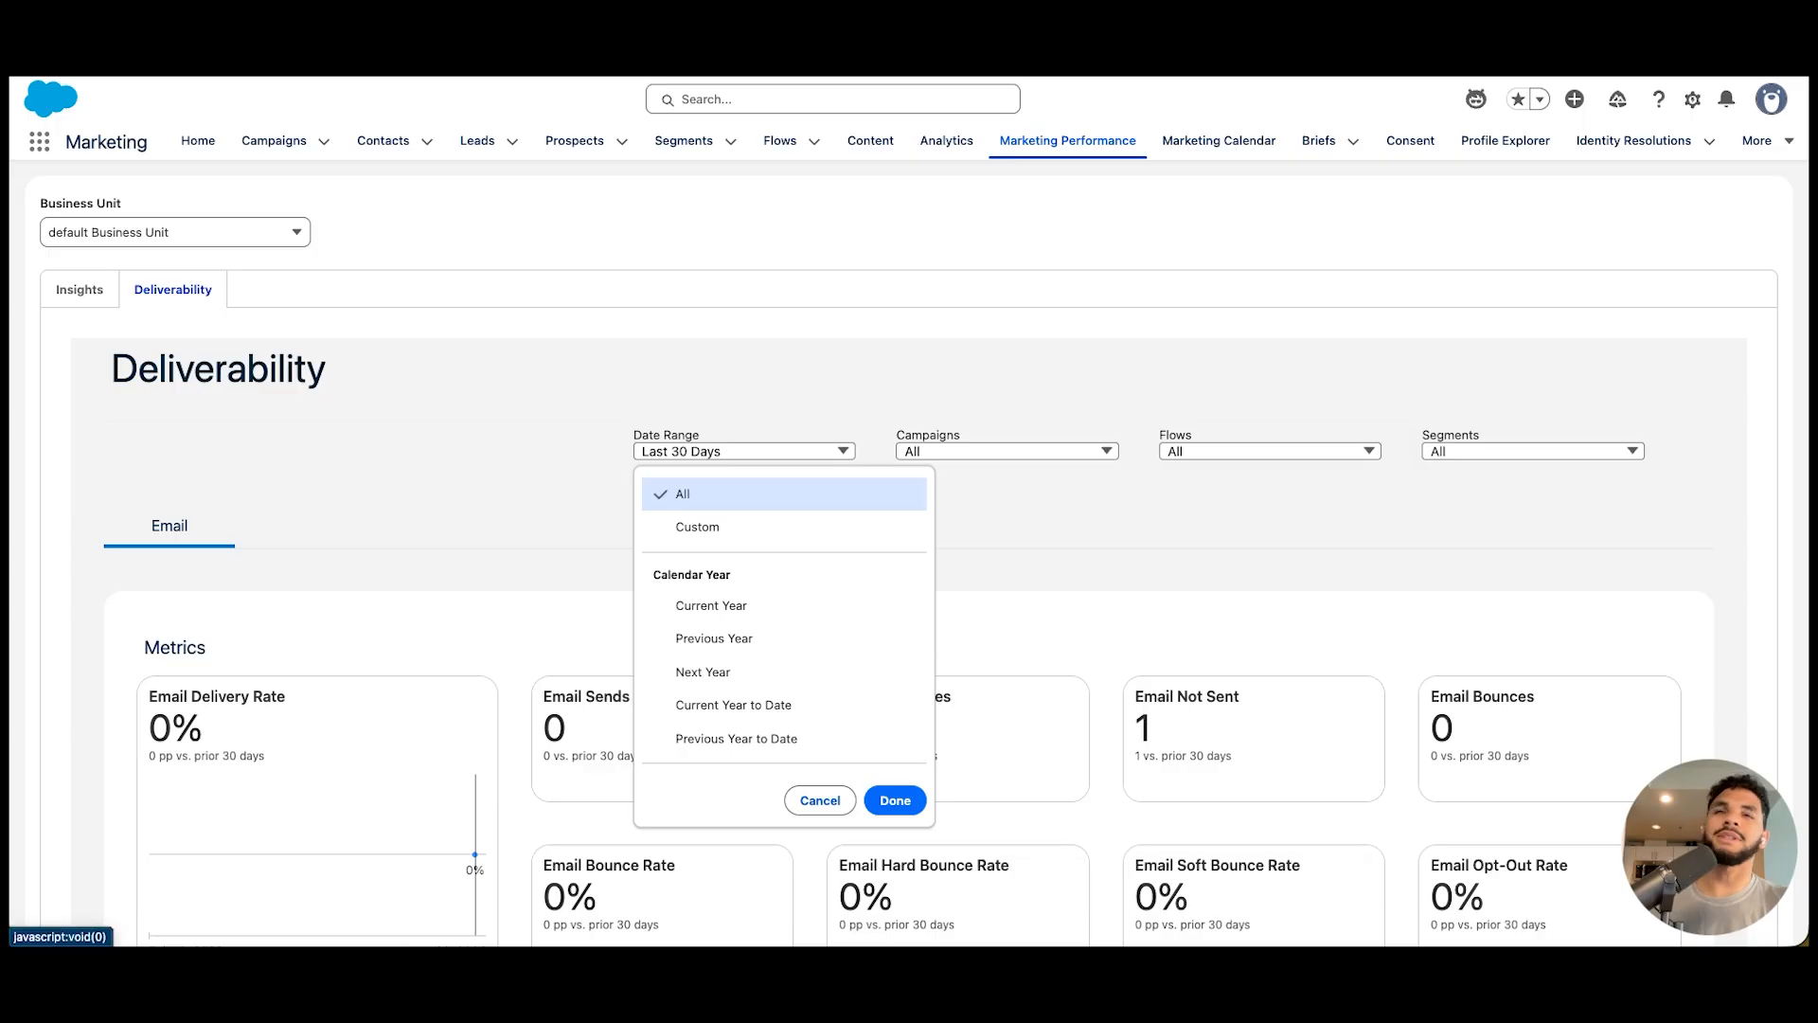
click(895, 800)
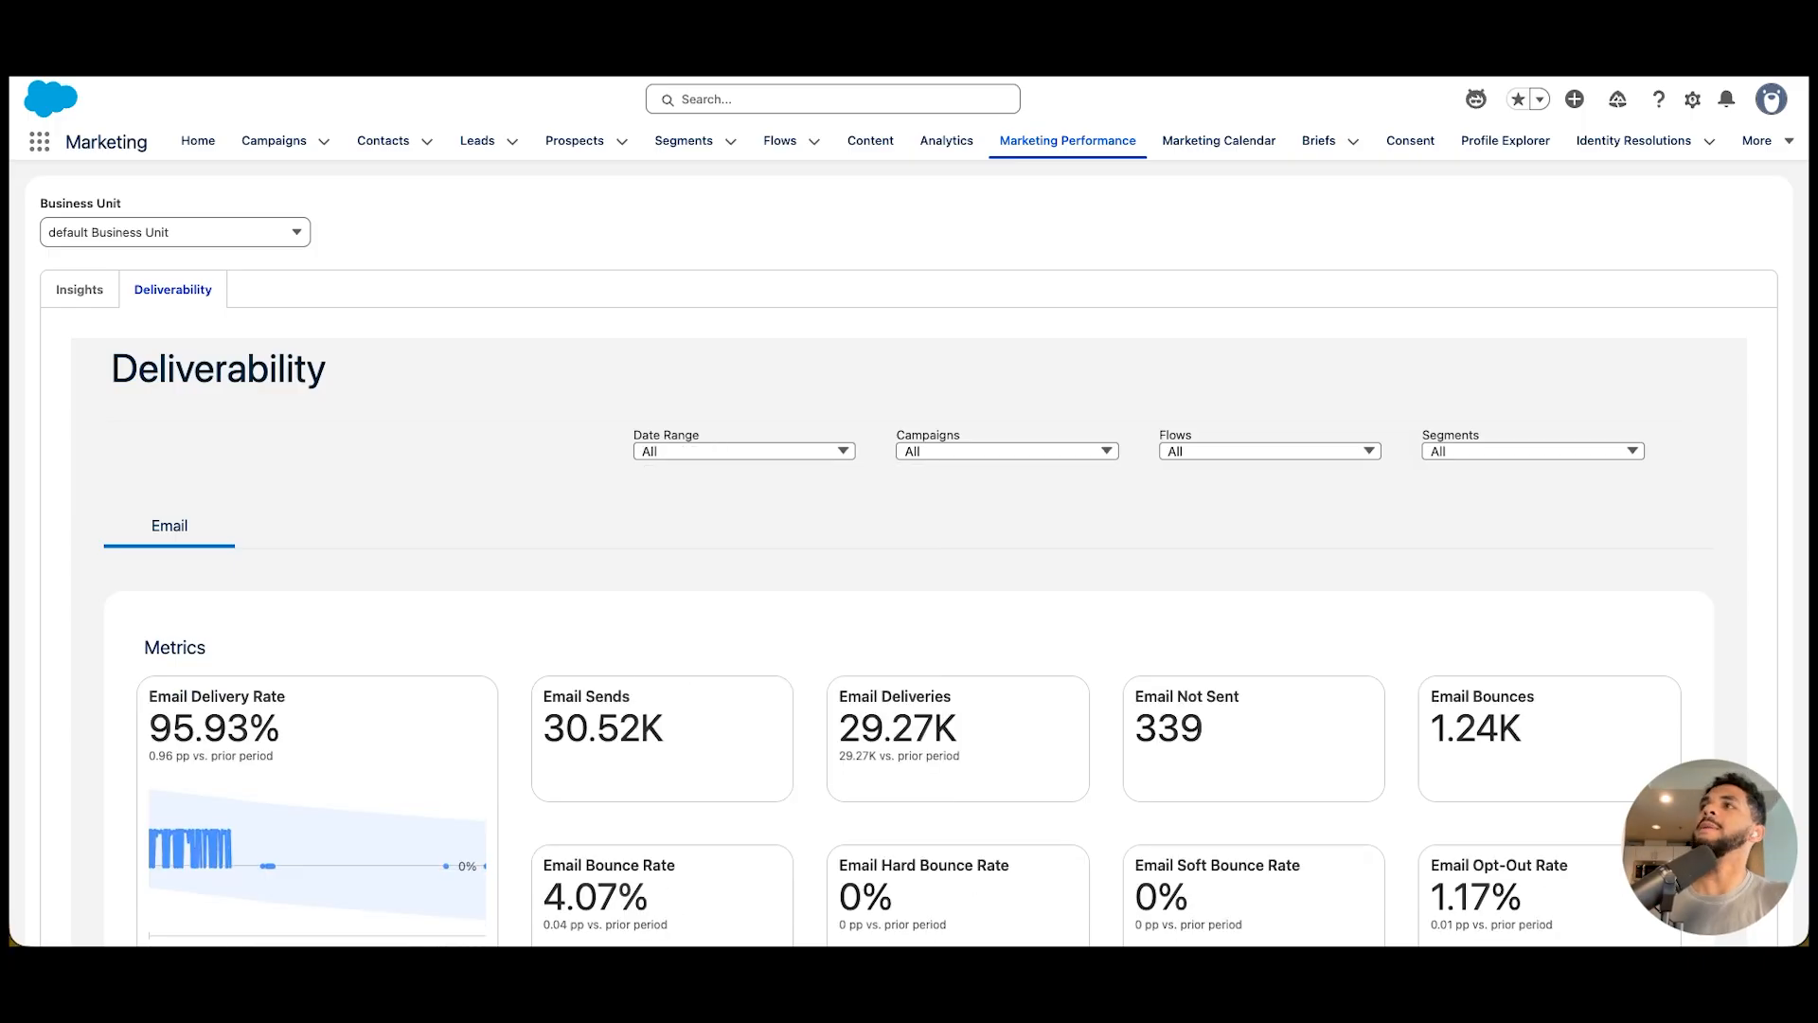
Examine the deliverability metrics, low-performing campaigns, top failure reasons, domain types and delivery status trends
scroll(317, 663, down, 3)
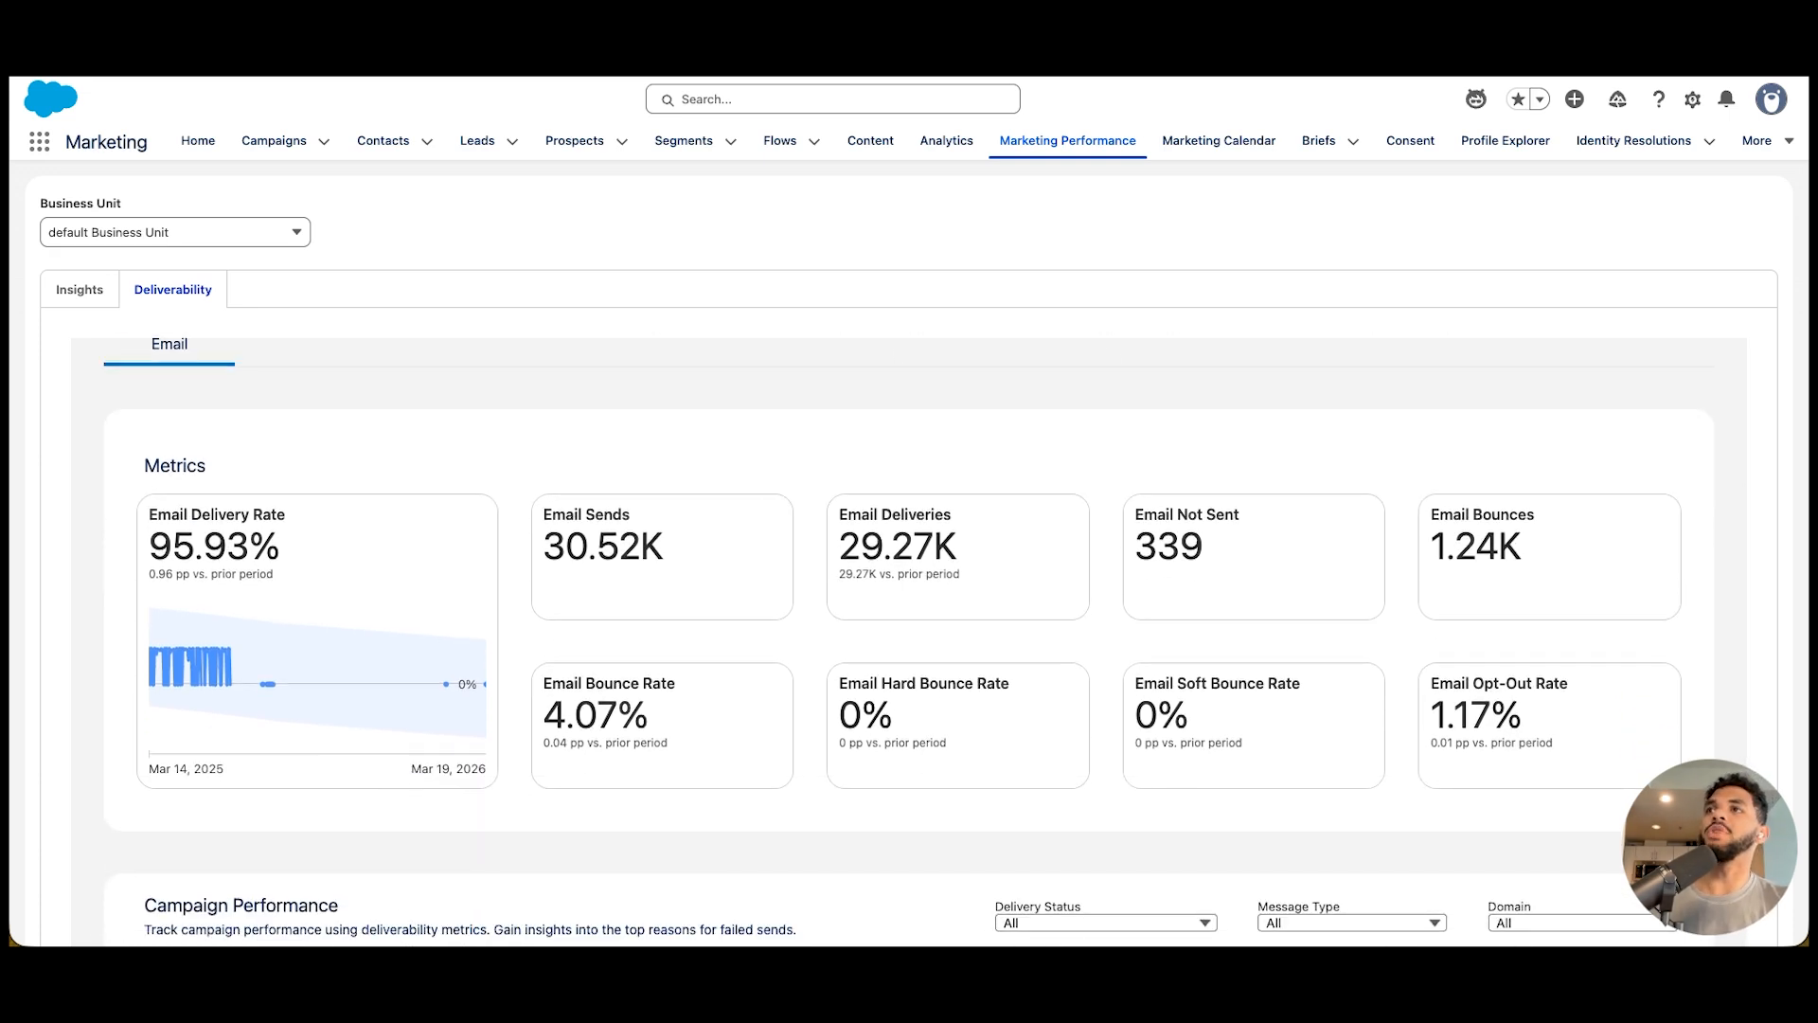
scroll(909, 644, down, 3)
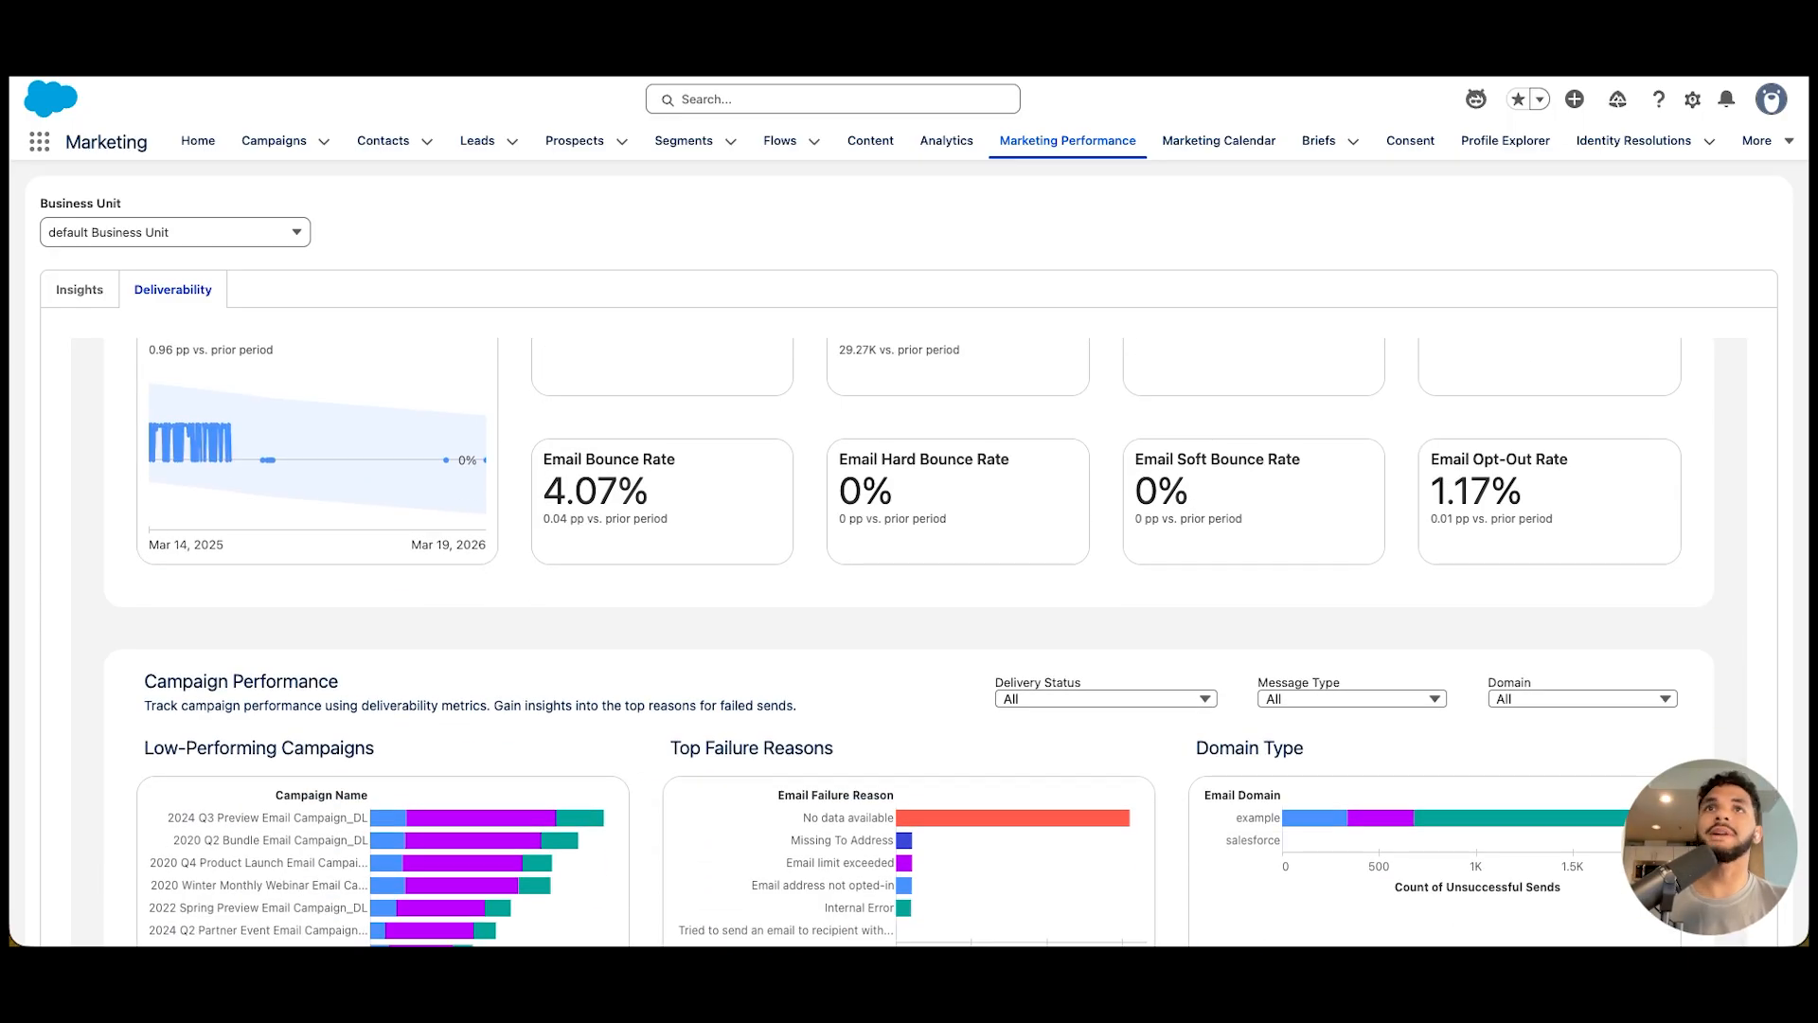
scroll(852, 663, down, 1)
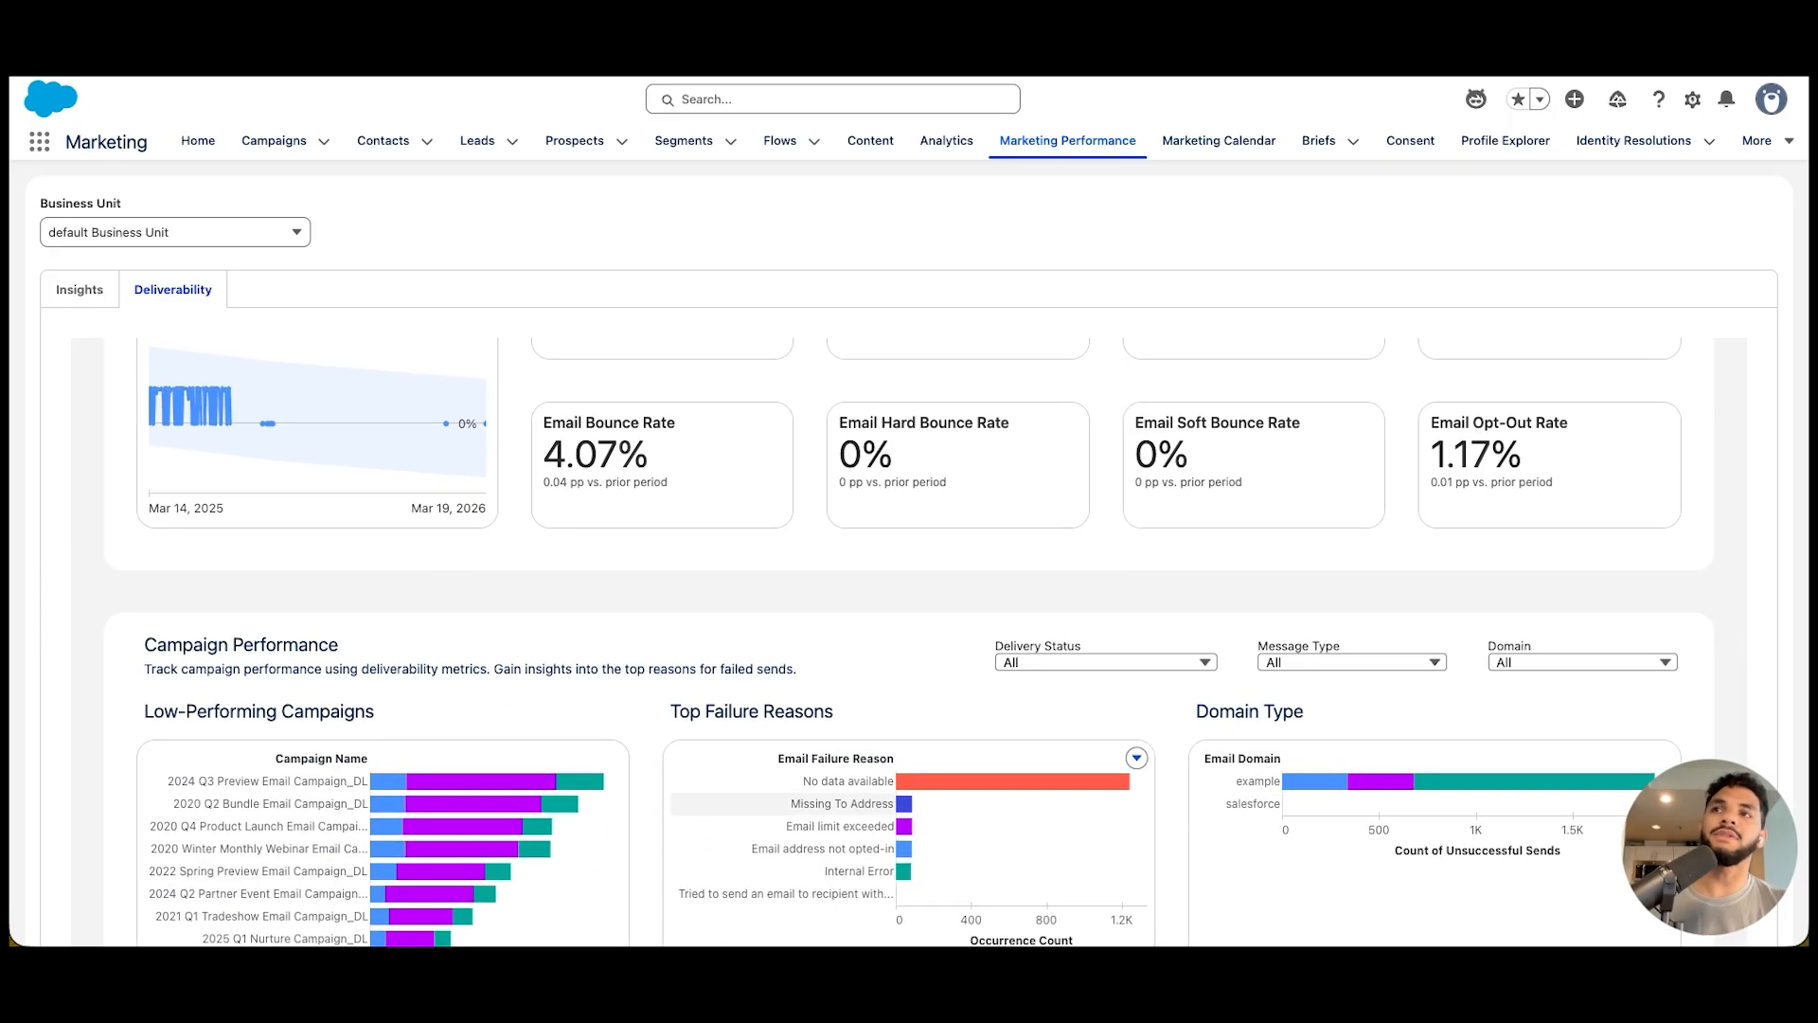
scroll(852, 663, down, 2)
scroll(852, 663, down, 3)
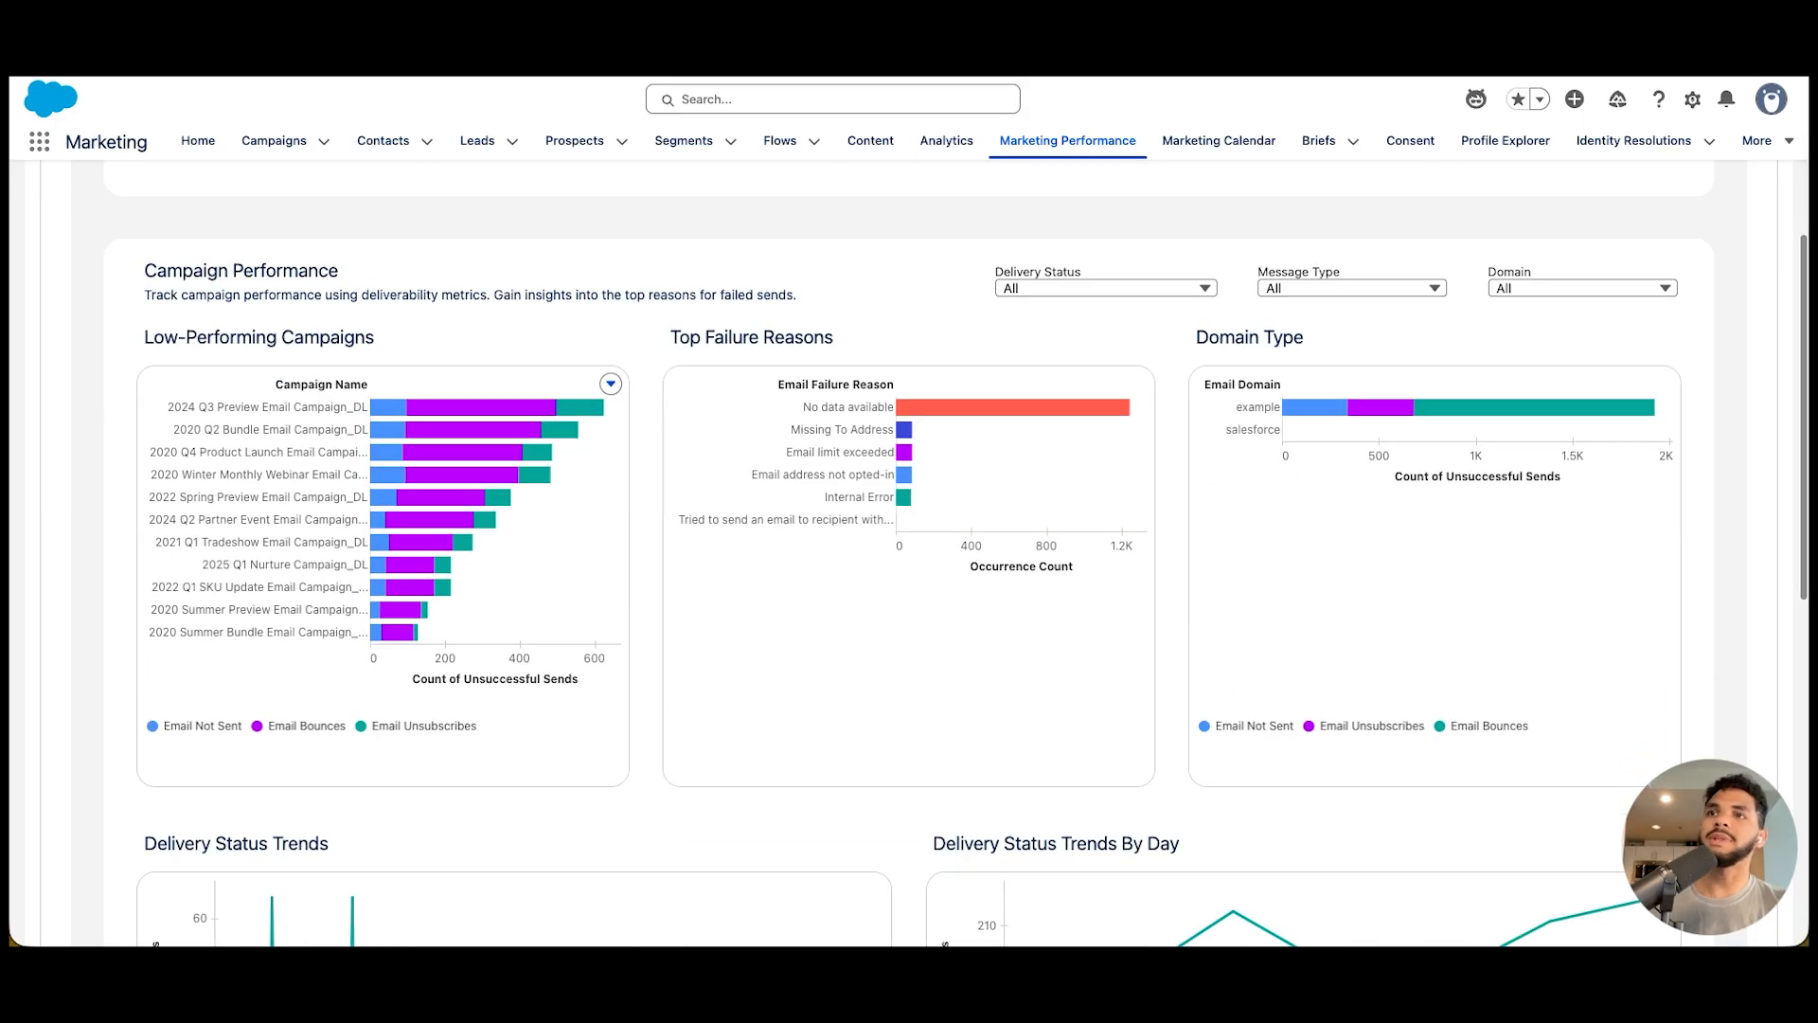
scroll(474, 616, down, 1)
scroll(474, 616, down, 3)
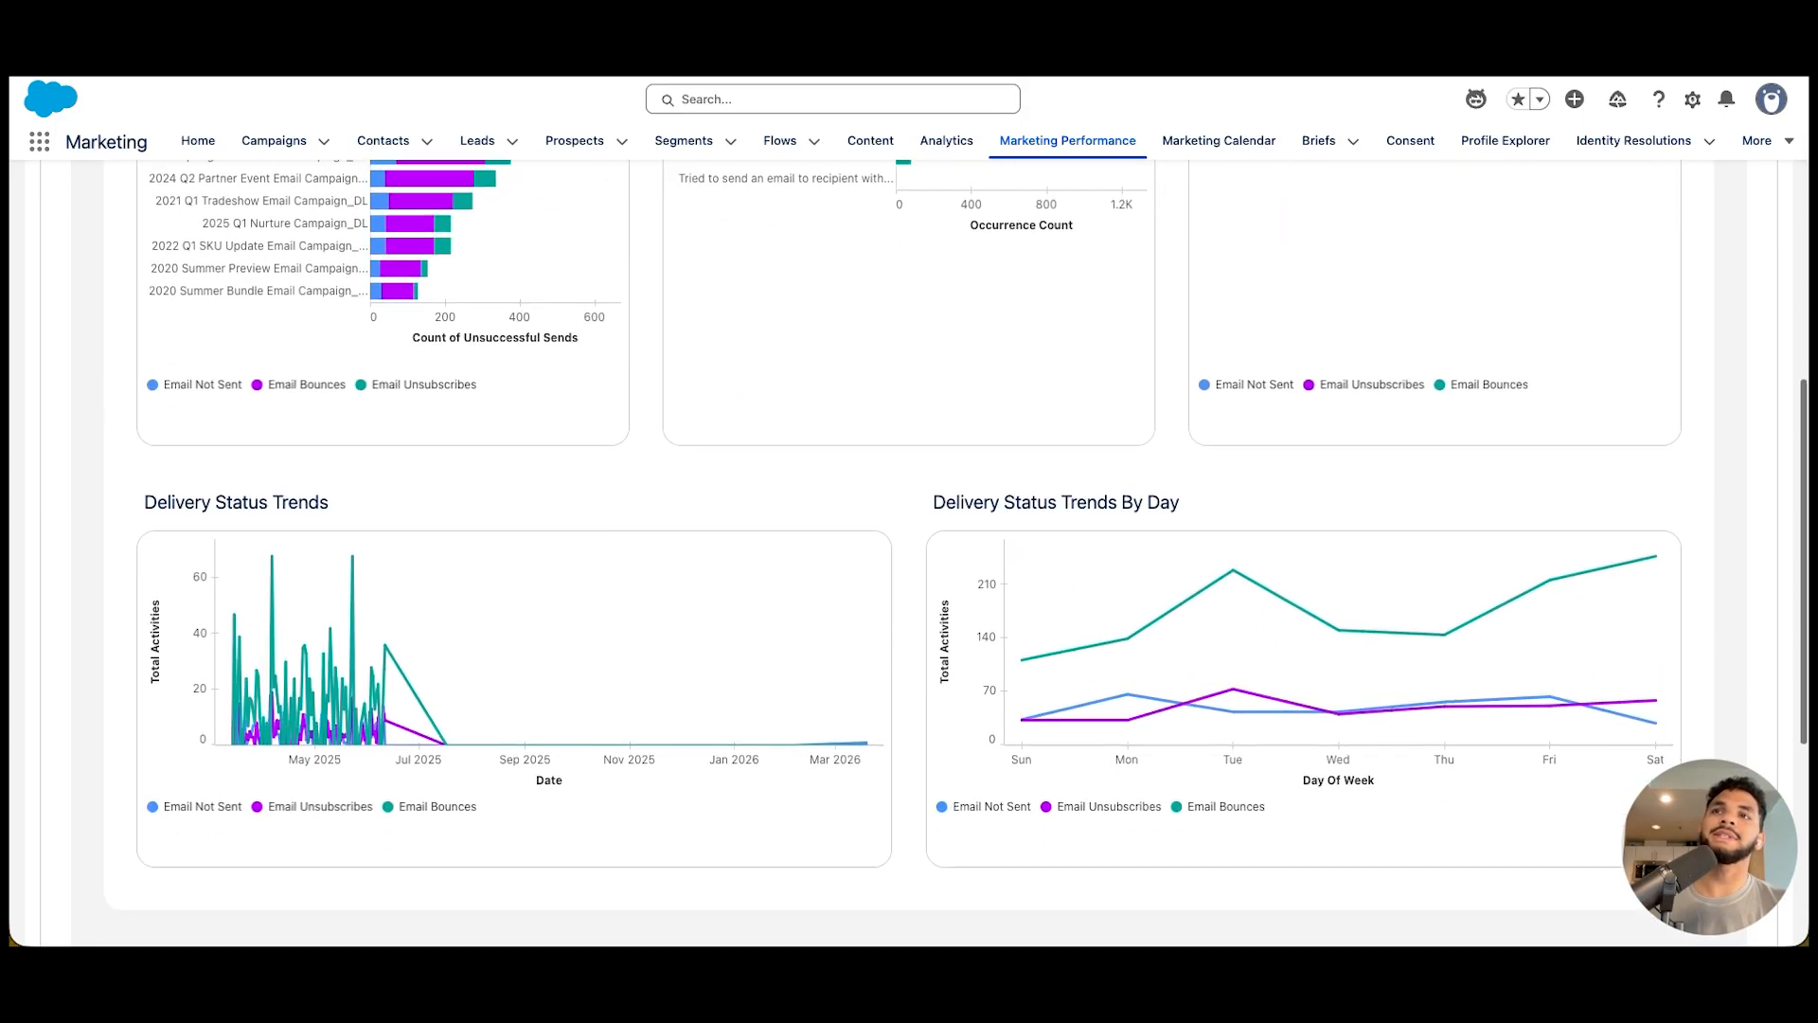
scroll(909, 549, down, 3)
scroll(909, 549, up, 3)
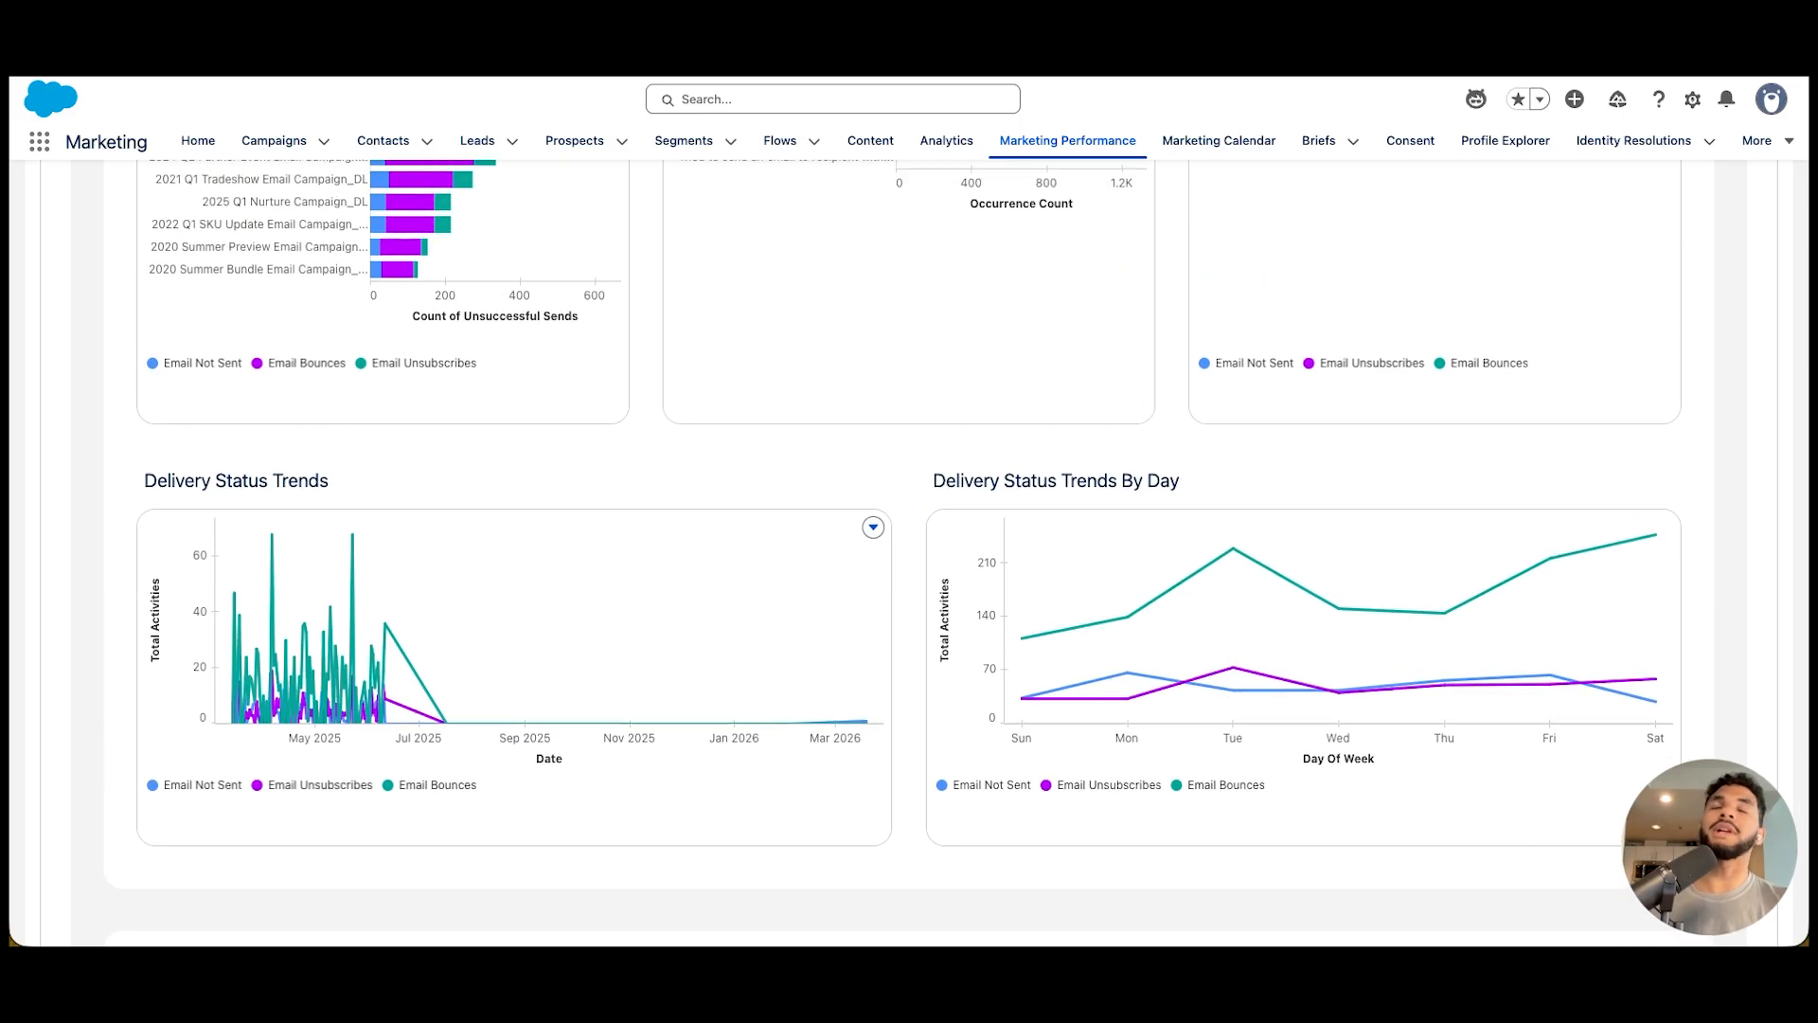
scroll(909, 549, up, 3)
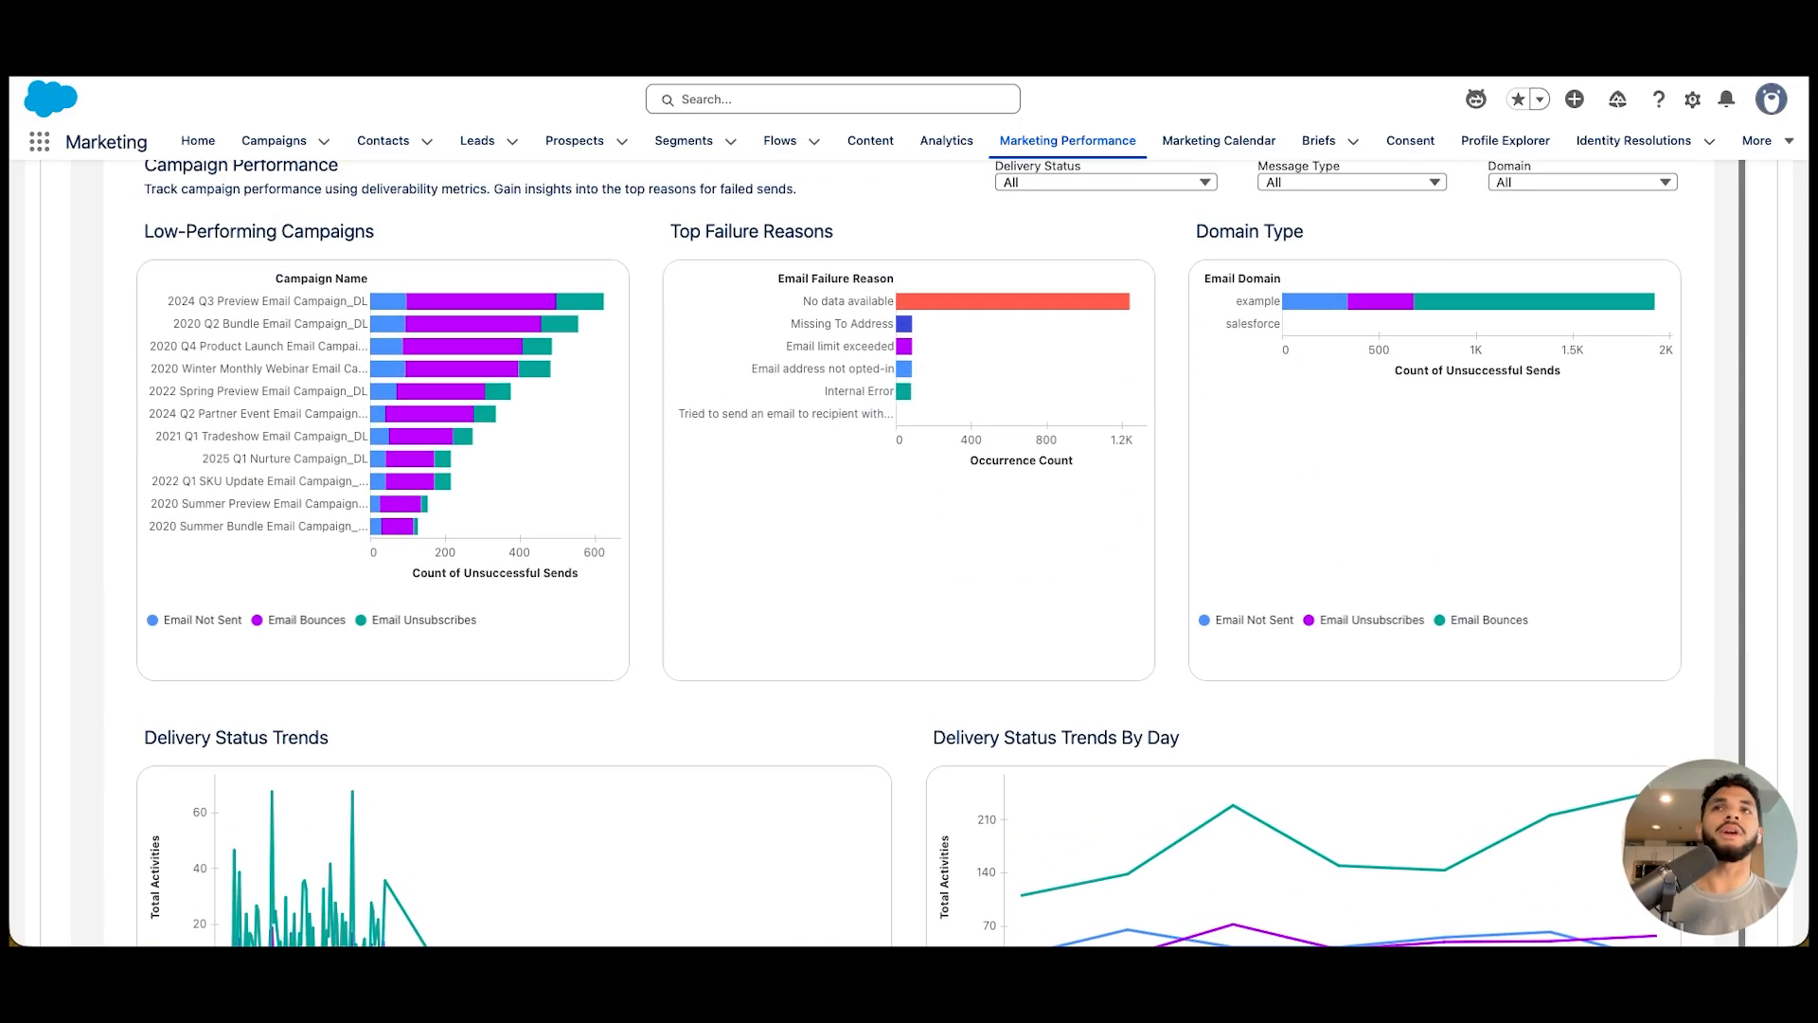
scroll(909, 550, up, 3)
scroll(909, 549, down, 1)
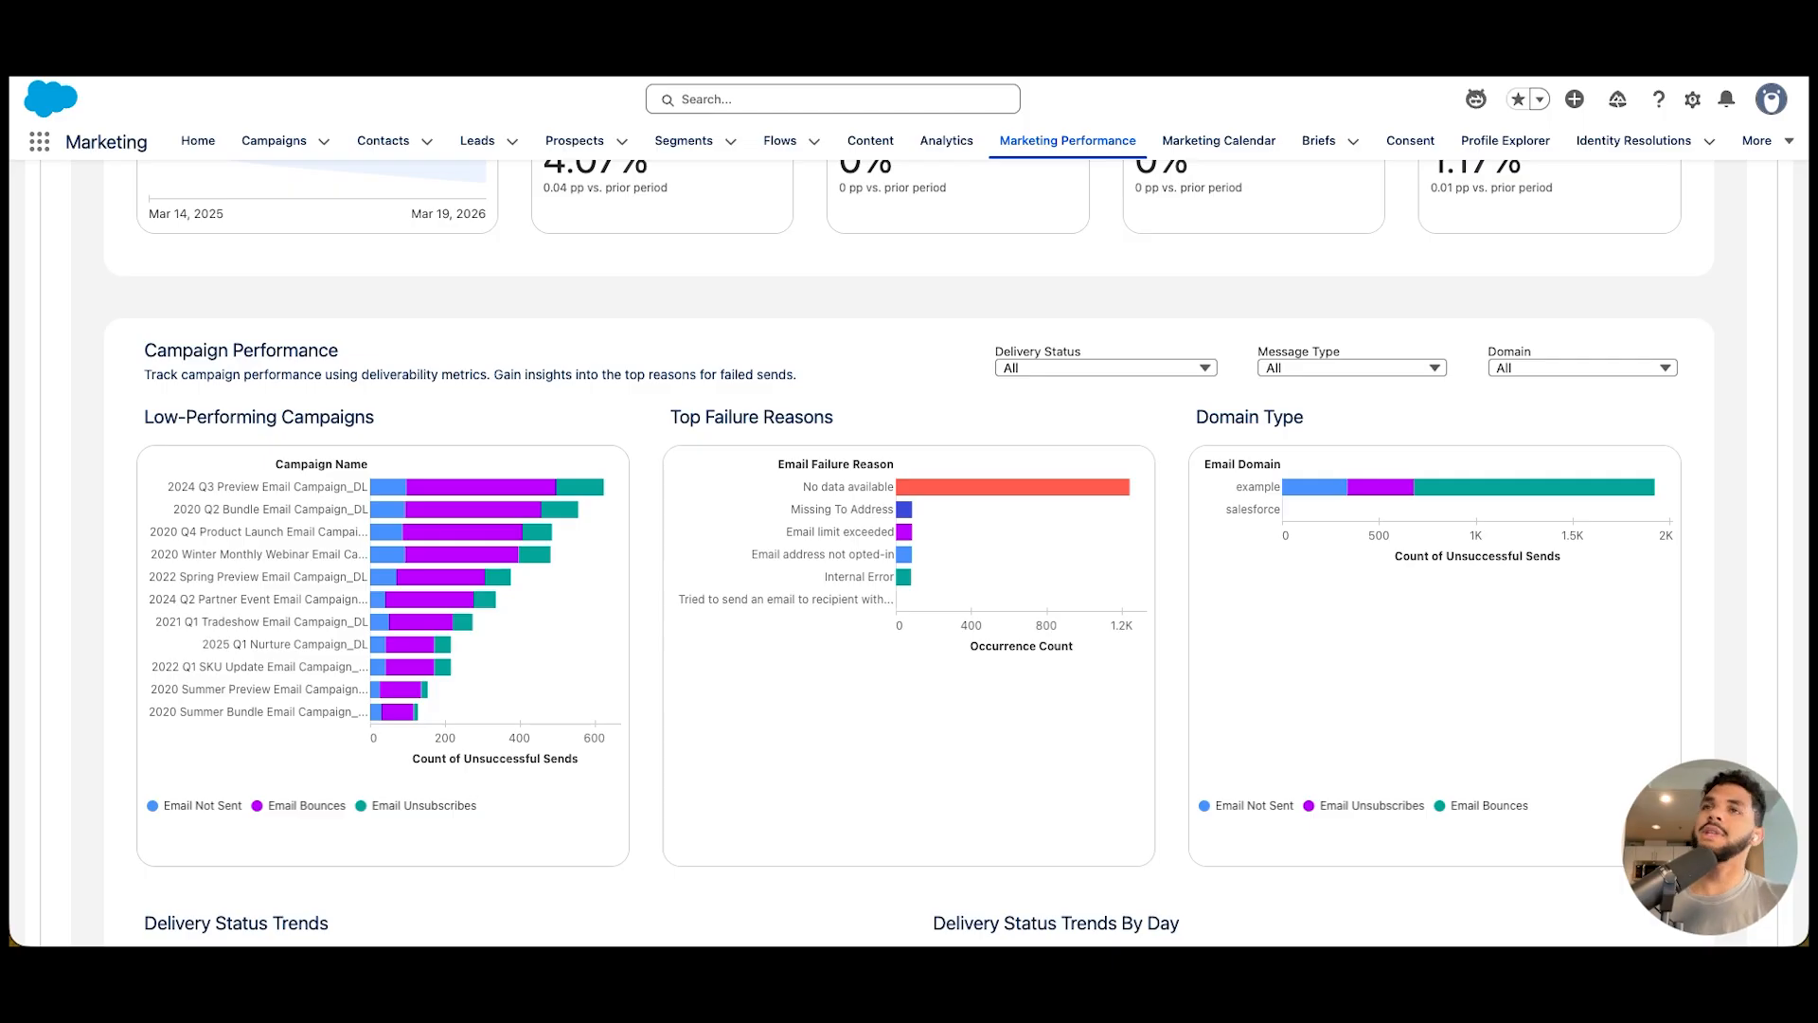
scroll(909, 550, up, 7)
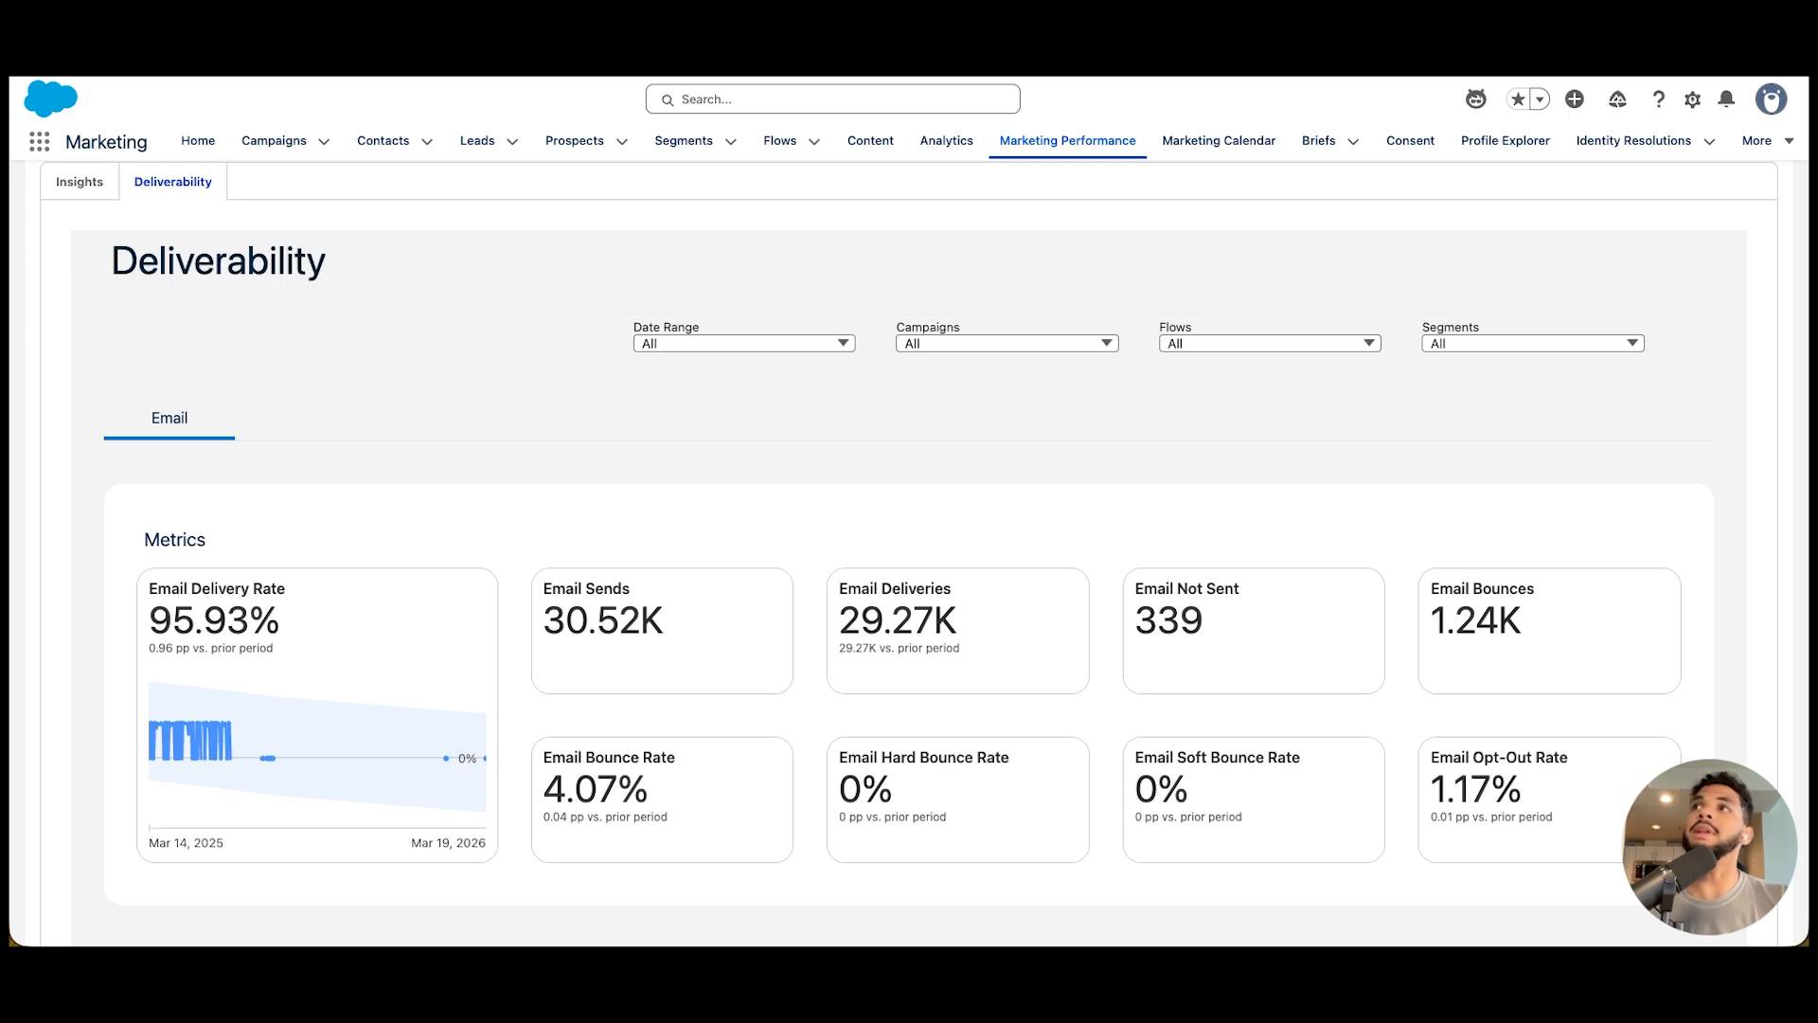
scroll(909, 549, up, 2)
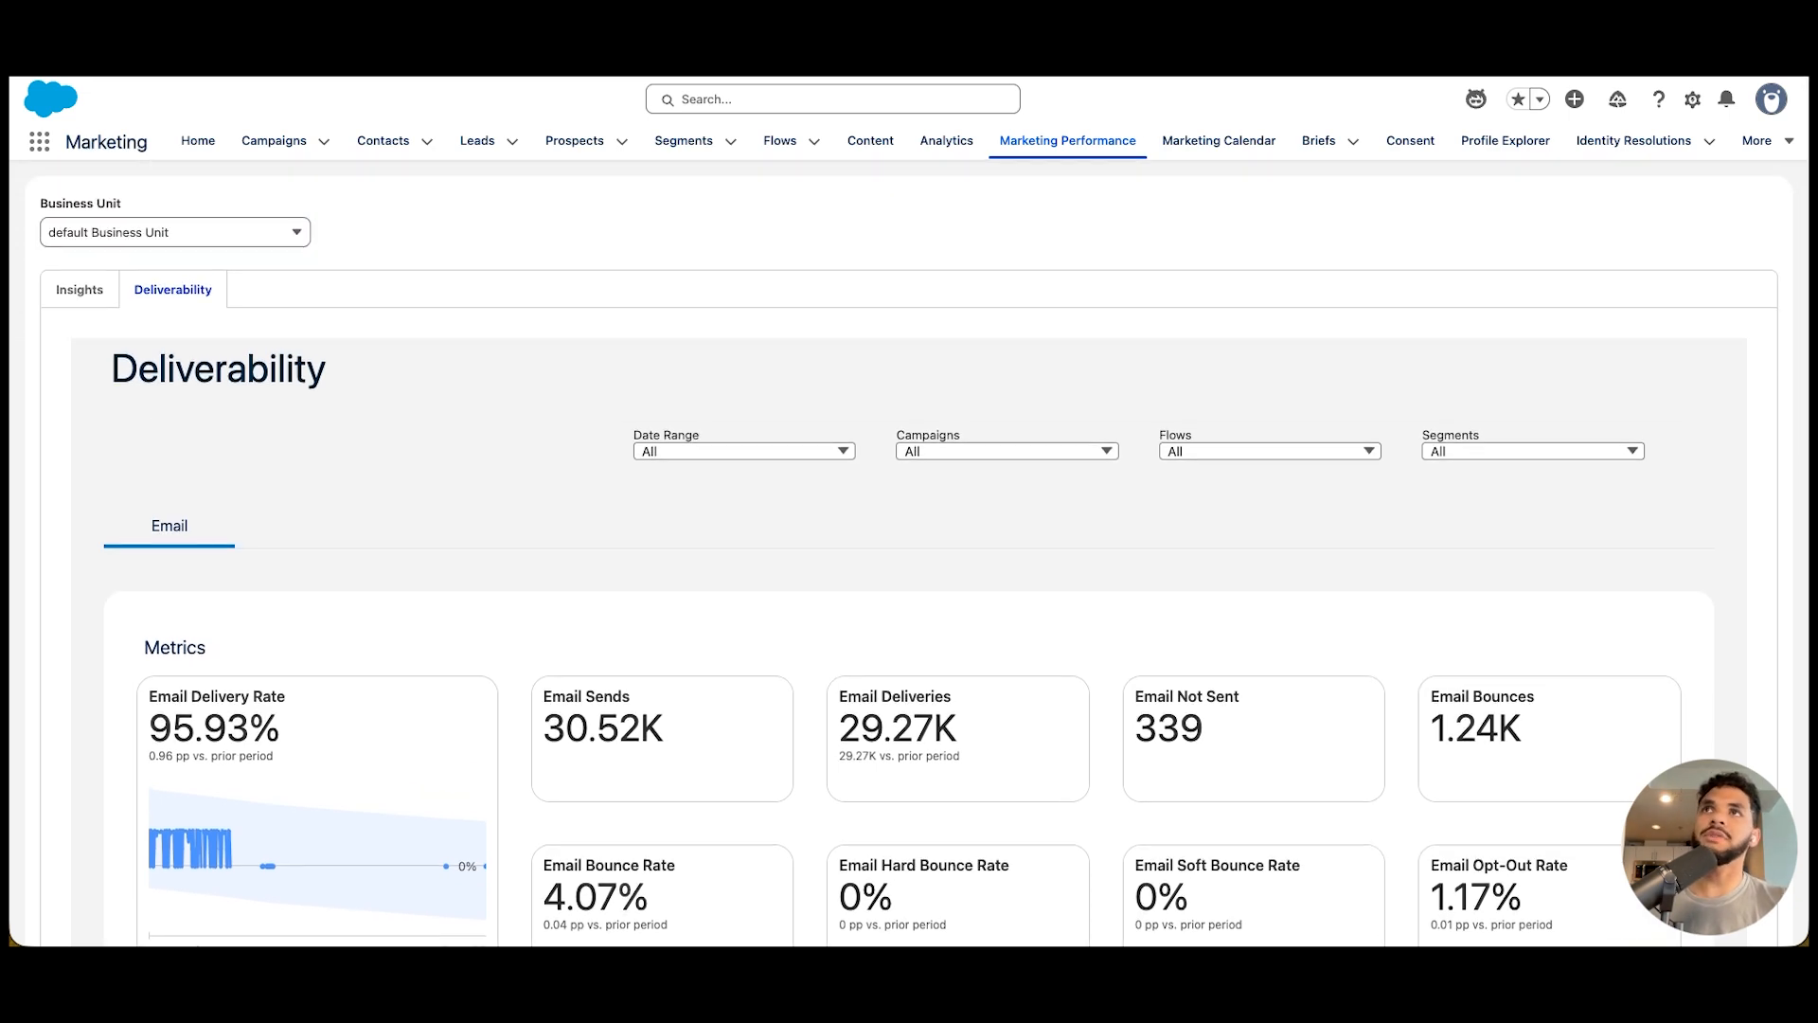